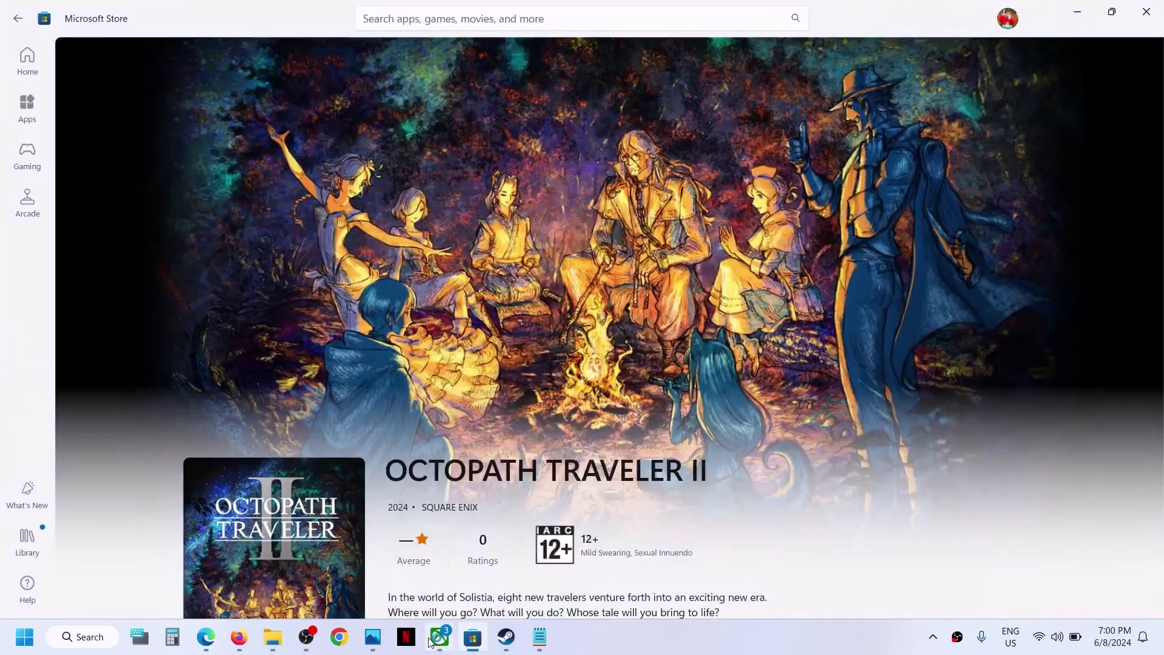
Step: Copy the Xbox Live status link from the Word troubleshooting document and switch to Chrome
{"action": "left_click", "coordinate": [472, 641]}
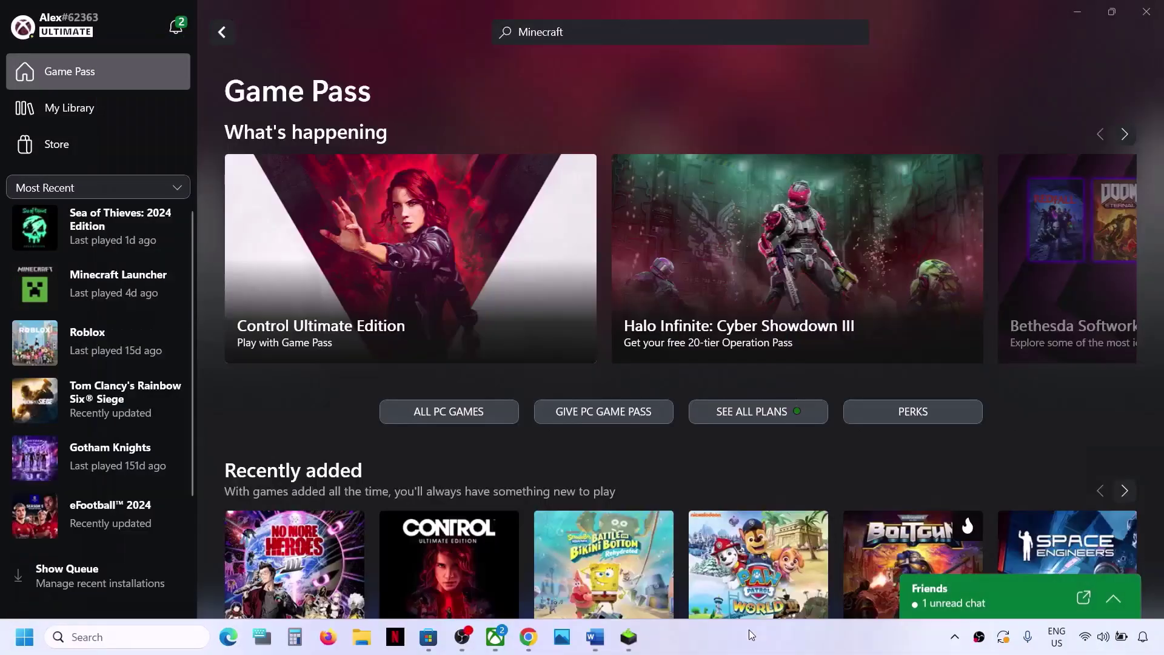
{"action": "left_click", "coordinate": [594, 636]}
{"action": "right_click", "coordinate": [449, 276]}
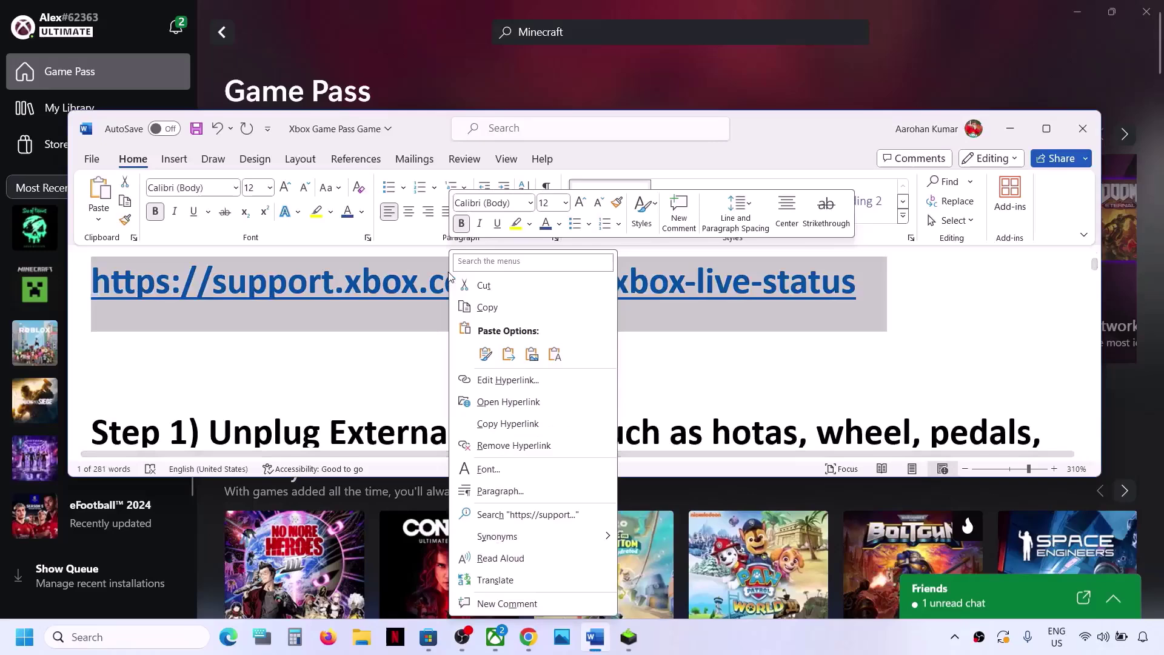
{"action": "left_click", "coordinate": [487, 308]}
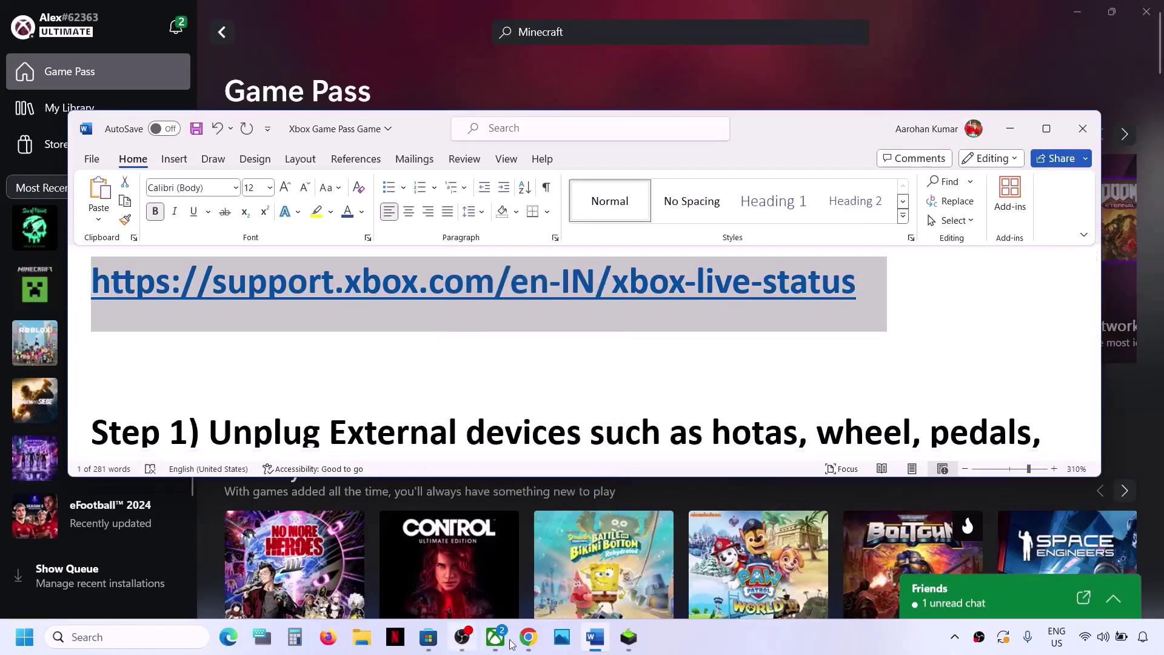
{"action": "left_click", "coordinate": [528, 637]}
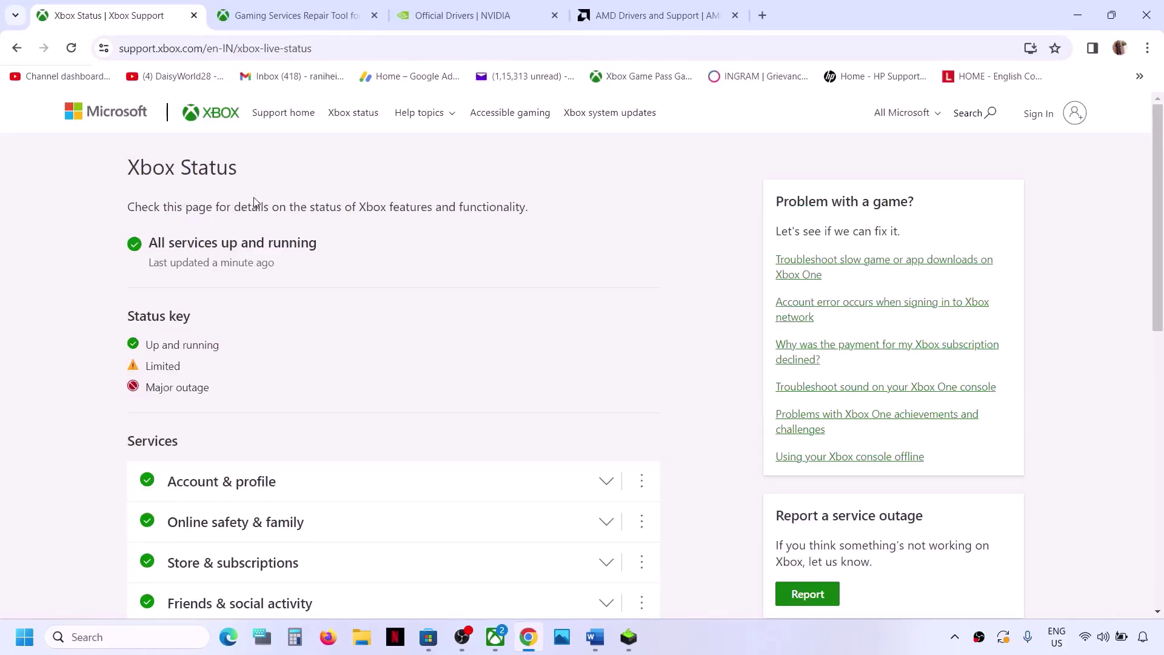
Step: Examine the Xbox Status page, comparing the overall status and each listed service against the status key
{"action": "left_click_drag", "start_coordinate": [151, 243], "coordinate": [320, 246]}
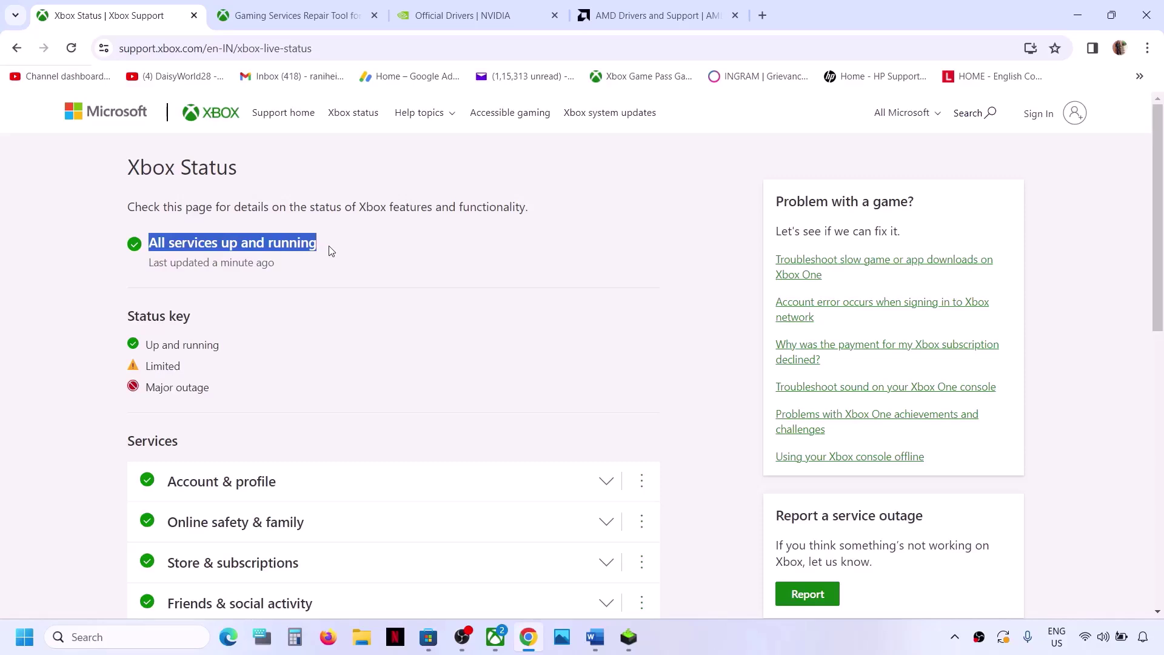
{"action": "left_click", "coordinate": [332, 251]}
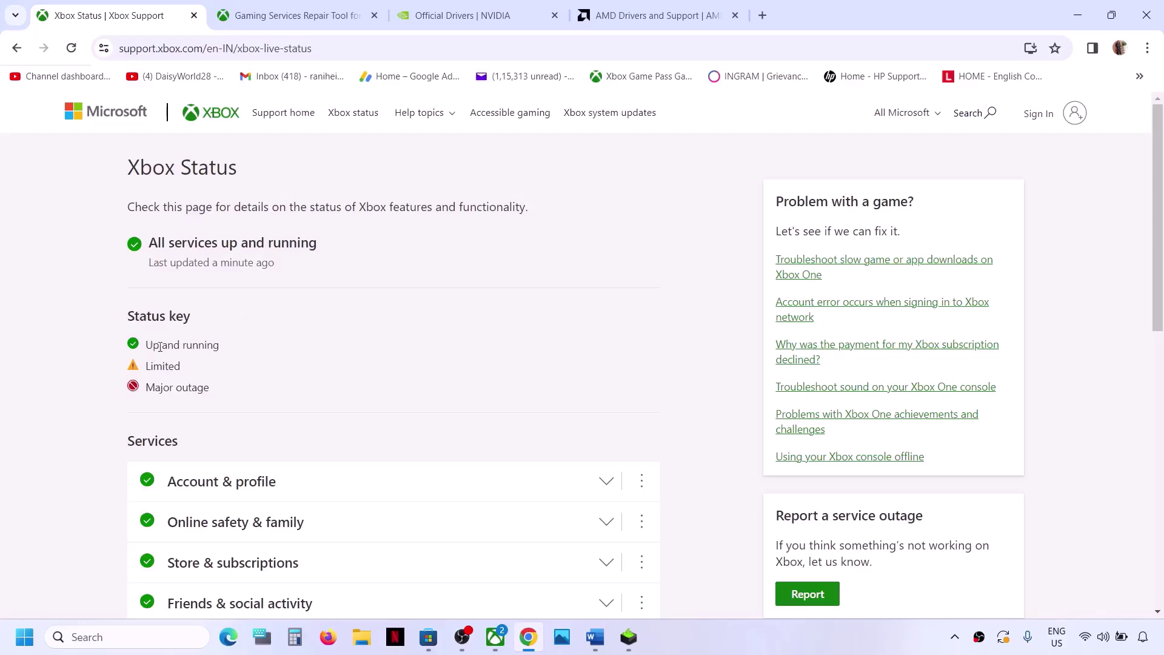
{"action": "scroll", "coordinate": [159, 347], "scroll_direction": "down", "scroll_amount": 5}
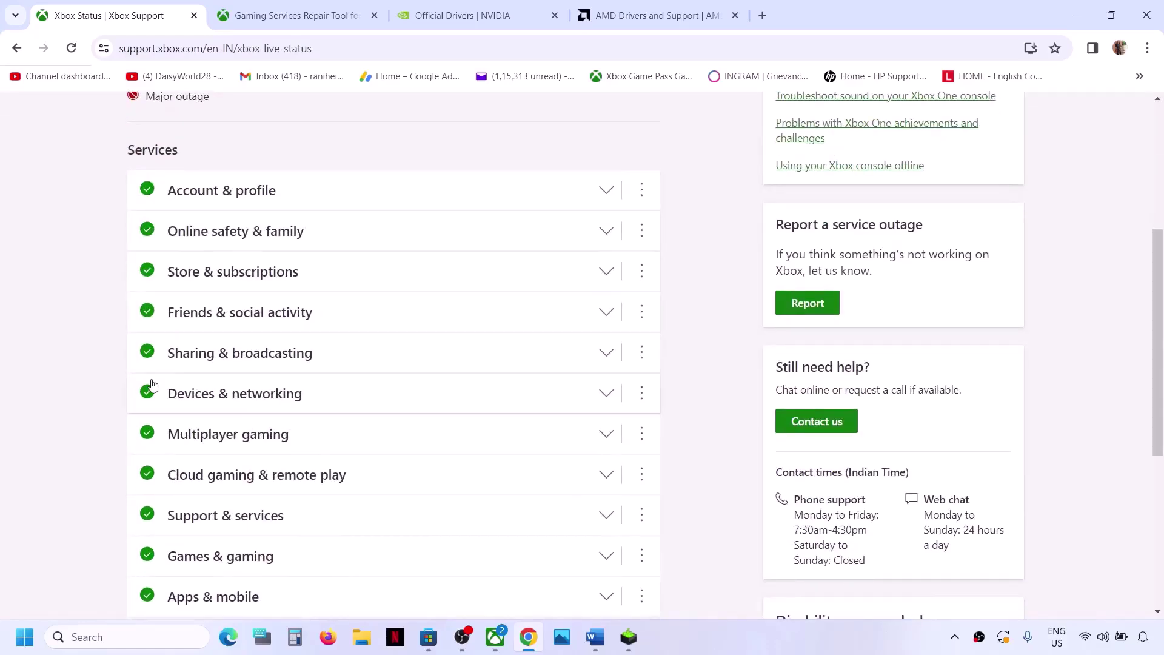
{"action": "scroll", "coordinate": [149, 388], "scroll_direction": "down", "scroll_amount": 2}
{"action": "scroll", "coordinate": [149, 379], "scroll_direction": "up", "scroll_amount": 2}
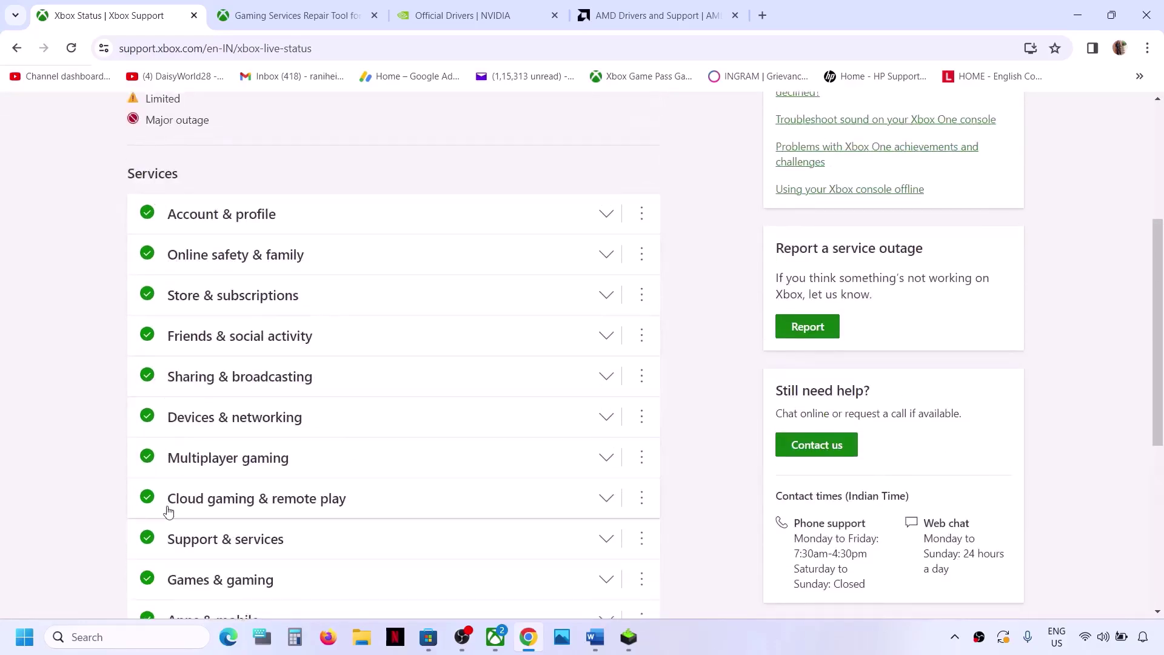
{"action": "scroll", "coordinate": [168, 512], "scroll_direction": "up", "scroll_amount": 4}
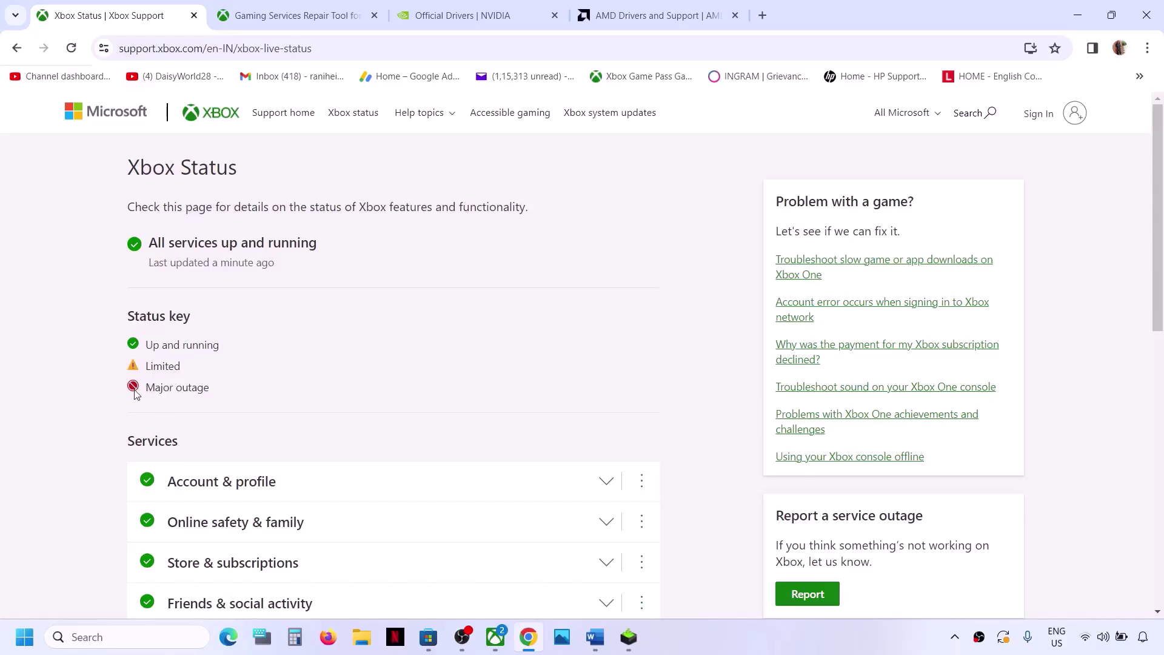
{"action": "scroll", "coordinate": [182, 483], "scroll_direction": "down", "scroll_amount": 4}
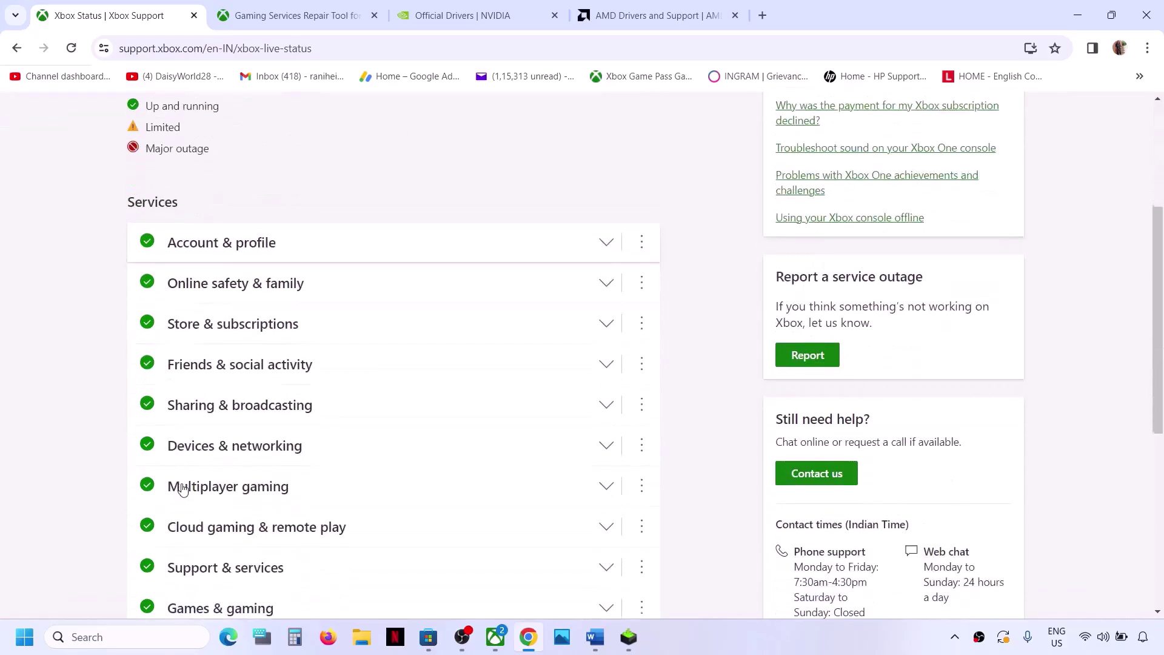
{"action": "scroll", "coordinate": [174, 429], "scroll_direction": "down", "scroll_amount": 3}
{"action": "scroll", "coordinate": [174, 428], "scroll_direction": "up", "scroll_amount": 2}
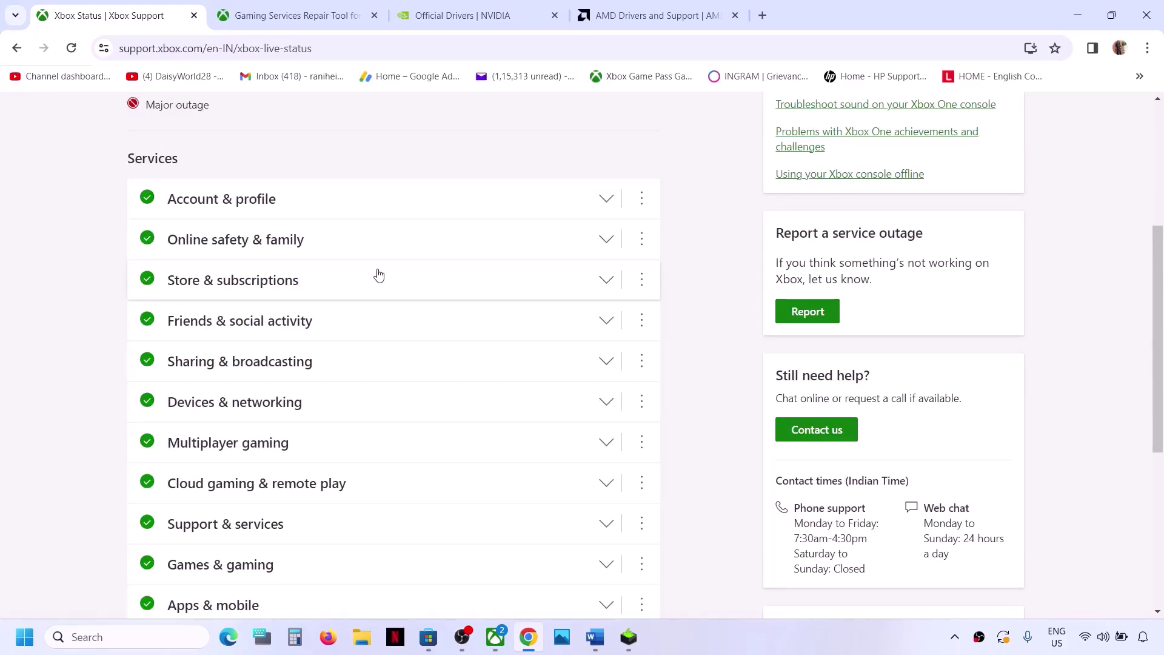
{"action": "scroll", "coordinate": [379, 274], "scroll_direction": "down", "scroll_amount": 1}
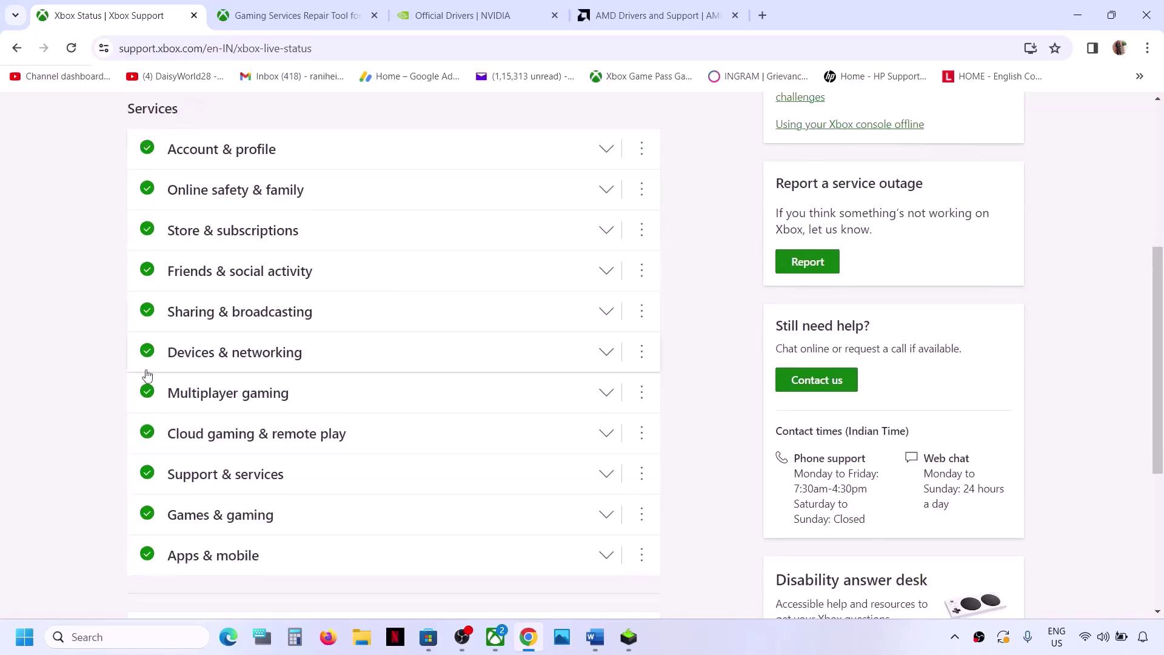
{"action": "scroll", "coordinate": [265, 163], "scroll_direction": "up", "scroll_amount": 5}
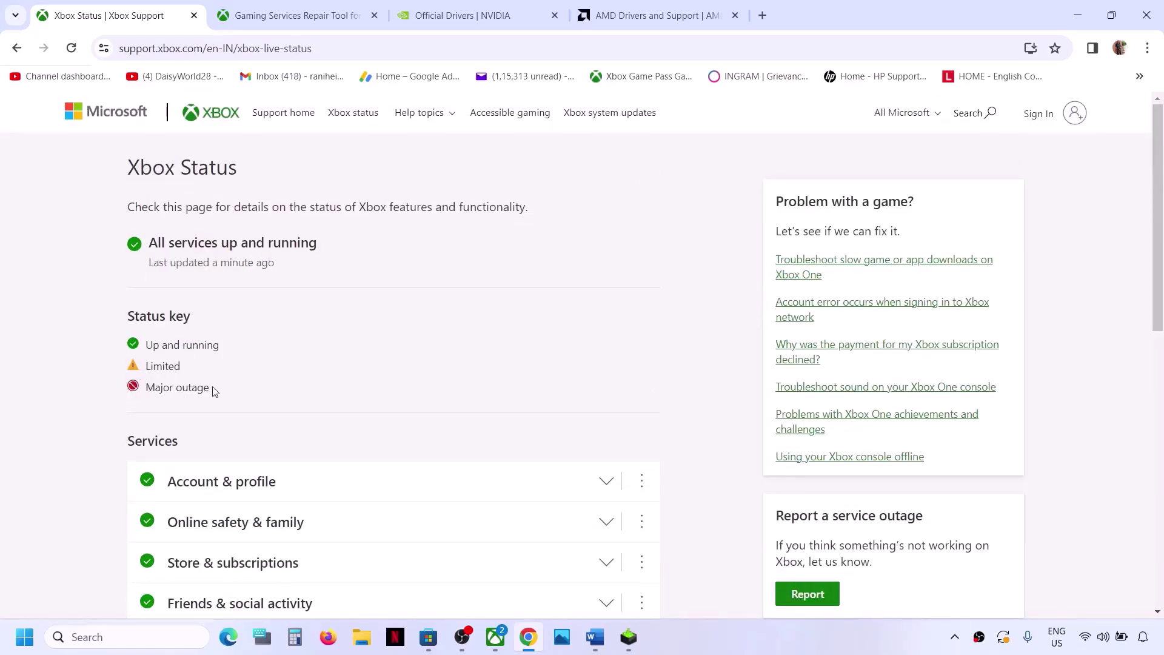
{"action": "scroll", "coordinate": [271, 424], "scroll_direction": "down", "scroll_amount": 3}
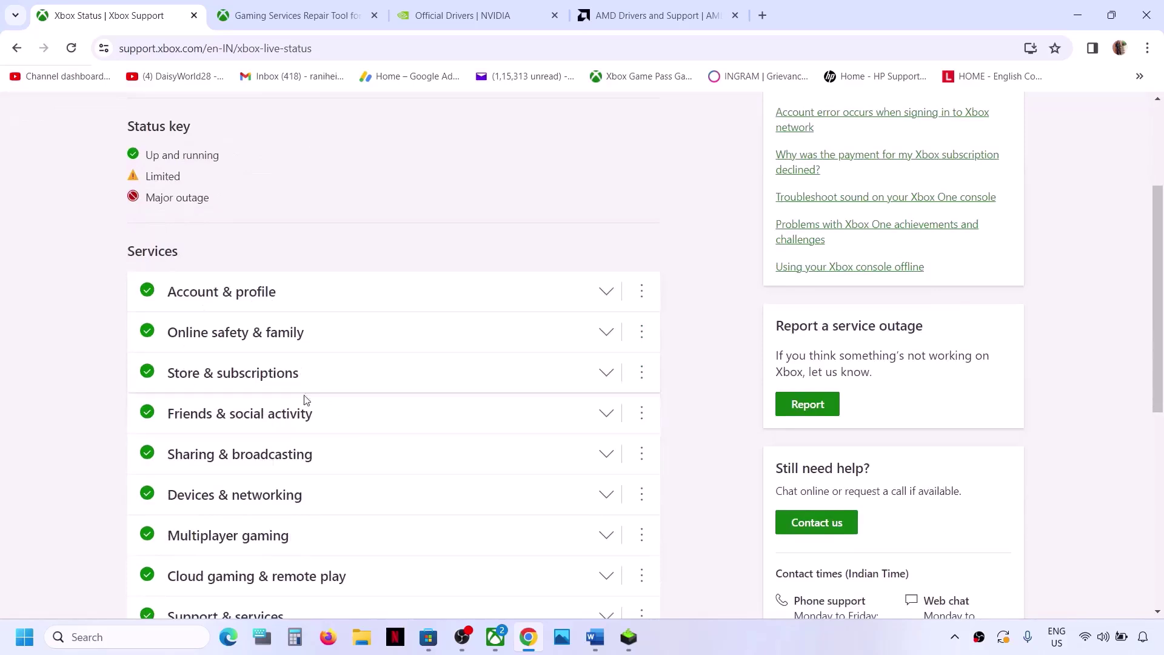
{"action": "scroll", "coordinate": [291, 412], "scroll_direction": "up", "scroll_amount": 3}
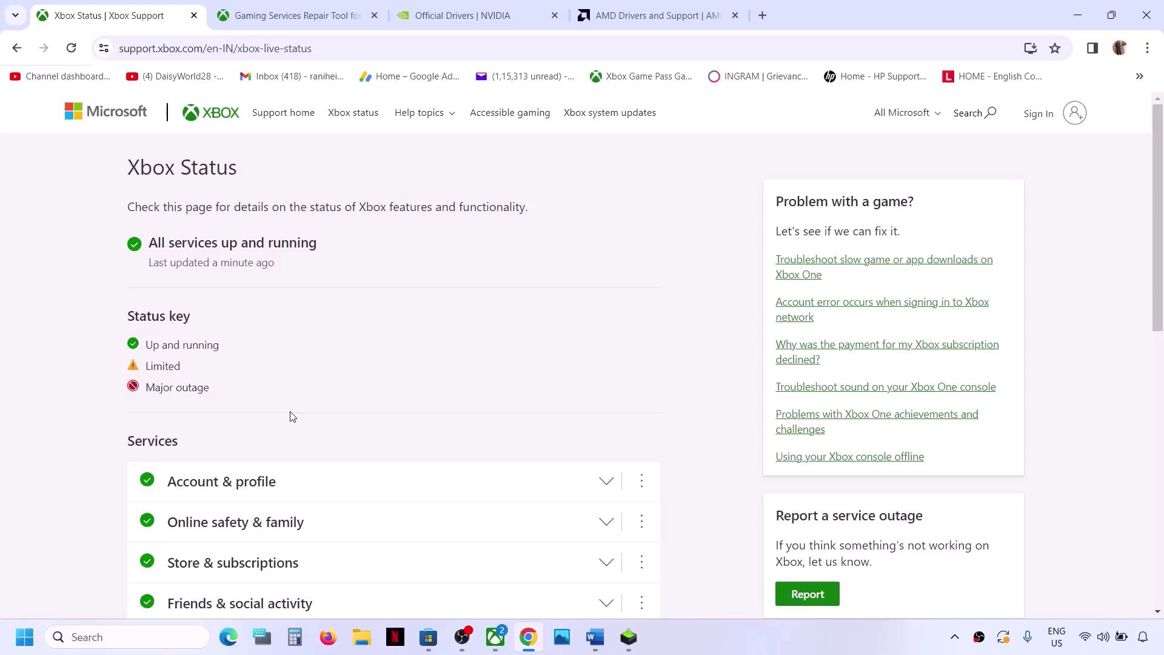
Step: Switch back to the Word document, highlight Step 1's advice on unplugging external devices and maximize the window
{"action": "left_click", "coordinate": [595, 637]}
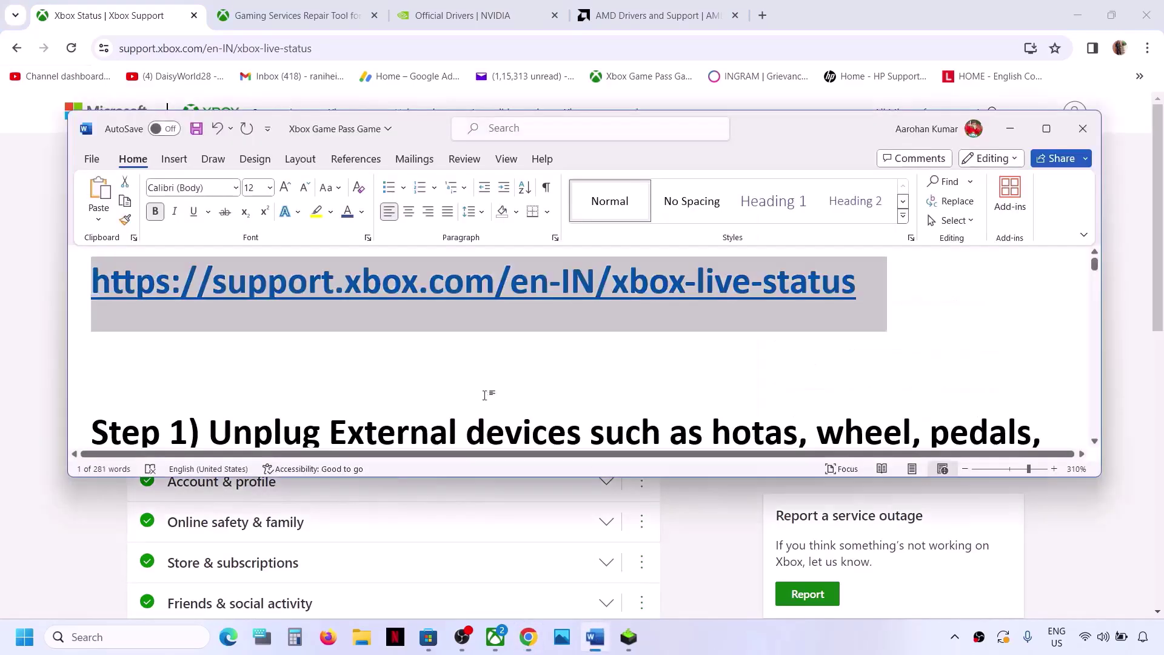
{"action": "scroll", "coordinate": [349, 374], "scroll_direction": "down", "scroll_amount": 2}
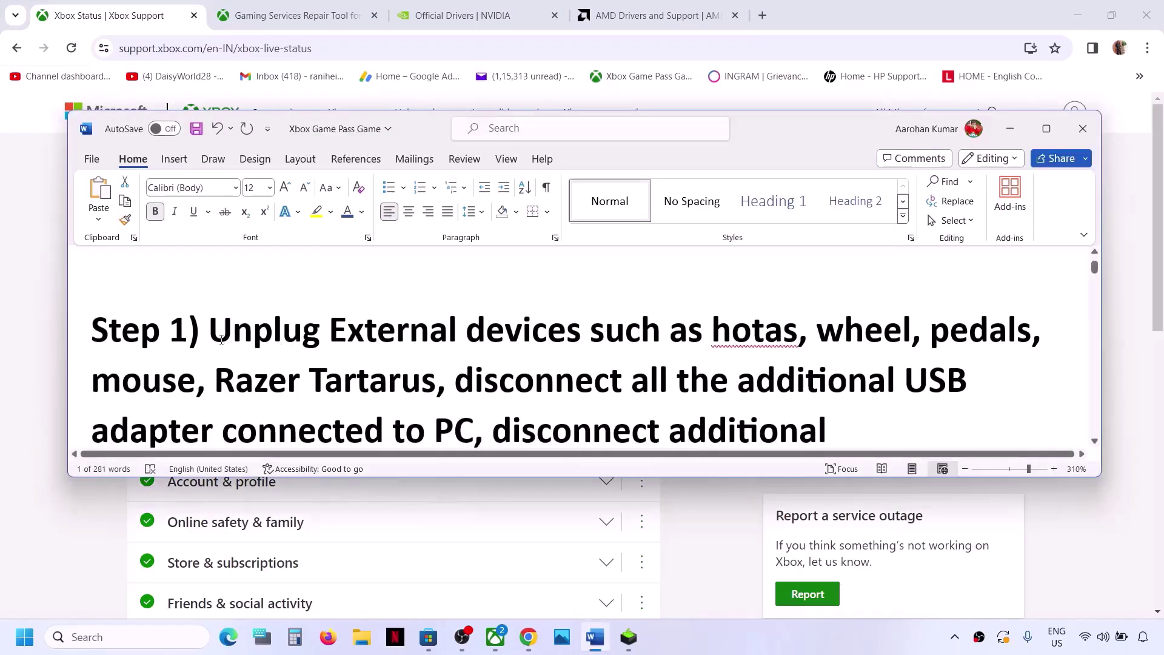
{"action": "left_click_drag", "start_coordinate": [215, 337], "coordinate": [799, 338]}
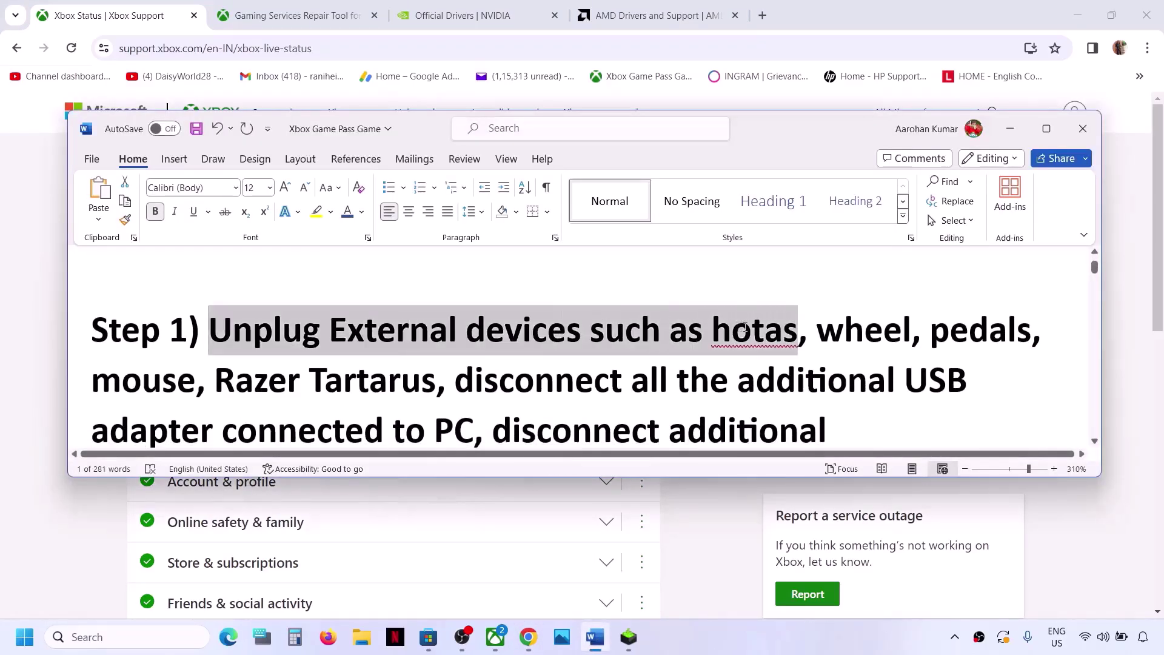
{"action": "left_click", "coordinate": [1046, 129]}
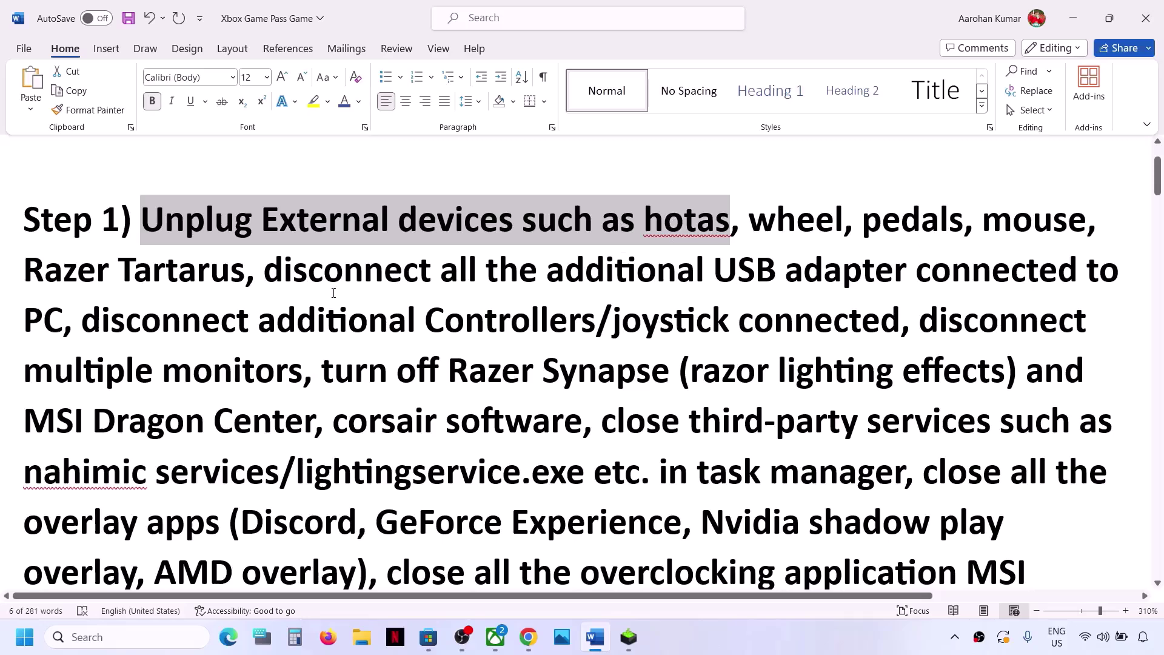
Step: Delete "mouse" and its extra comma from the list of external devices in Step 1
{"action": "double_click", "coordinate": [1007, 218]}
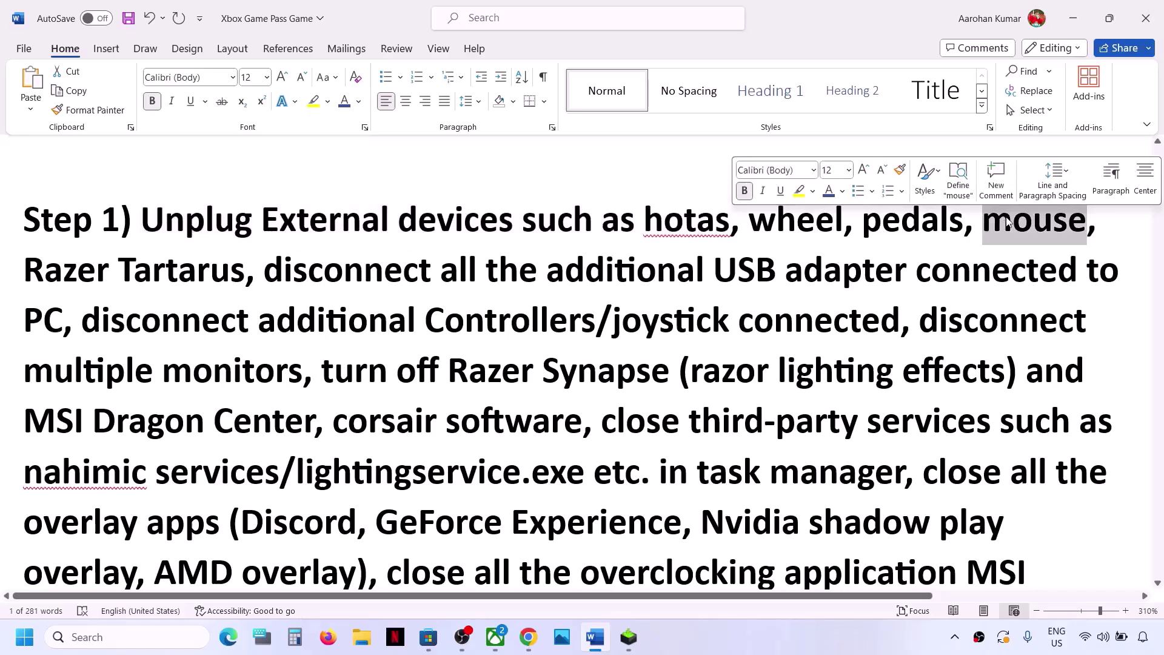
{"action": "key", "text": "BackSpace"}
{"action": "key", "text": "BackSpace"}
{"action": "key", "text": "BackSpace"}
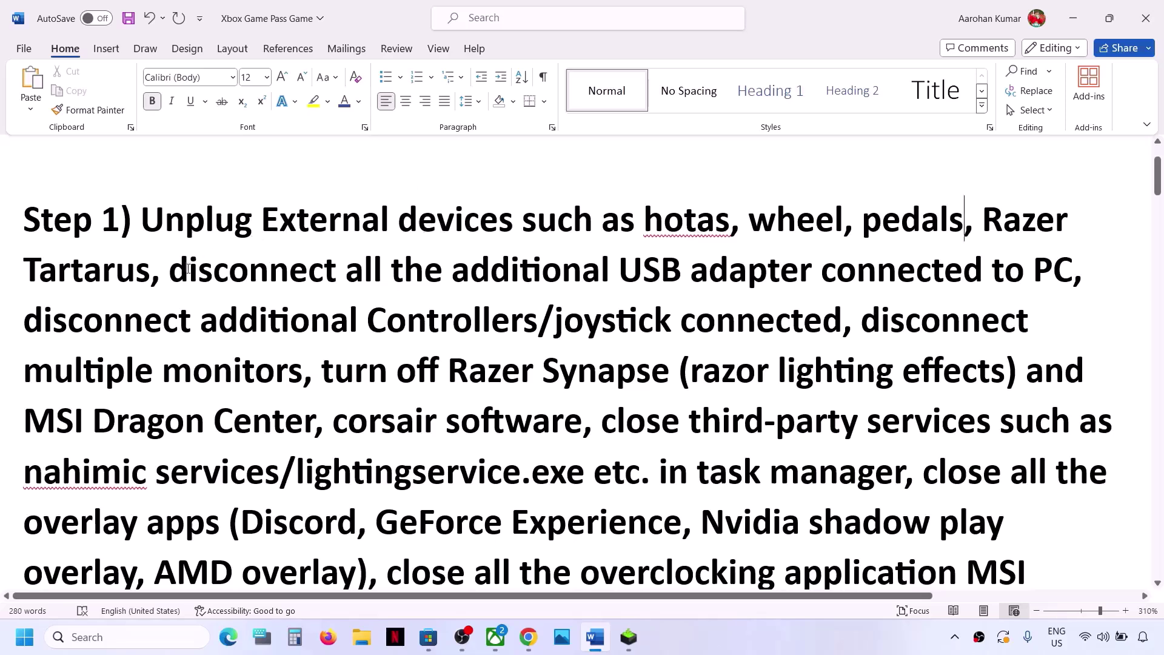
Step: Highlight Step 1's advice passage by passage, from disconnecting USB adapters, controllers and multiple monitors to turning off Razer Synapse and third-party services
{"action": "left_click_drag", "start_coordinate": [174, 272], "coordinate": [940, 263]}
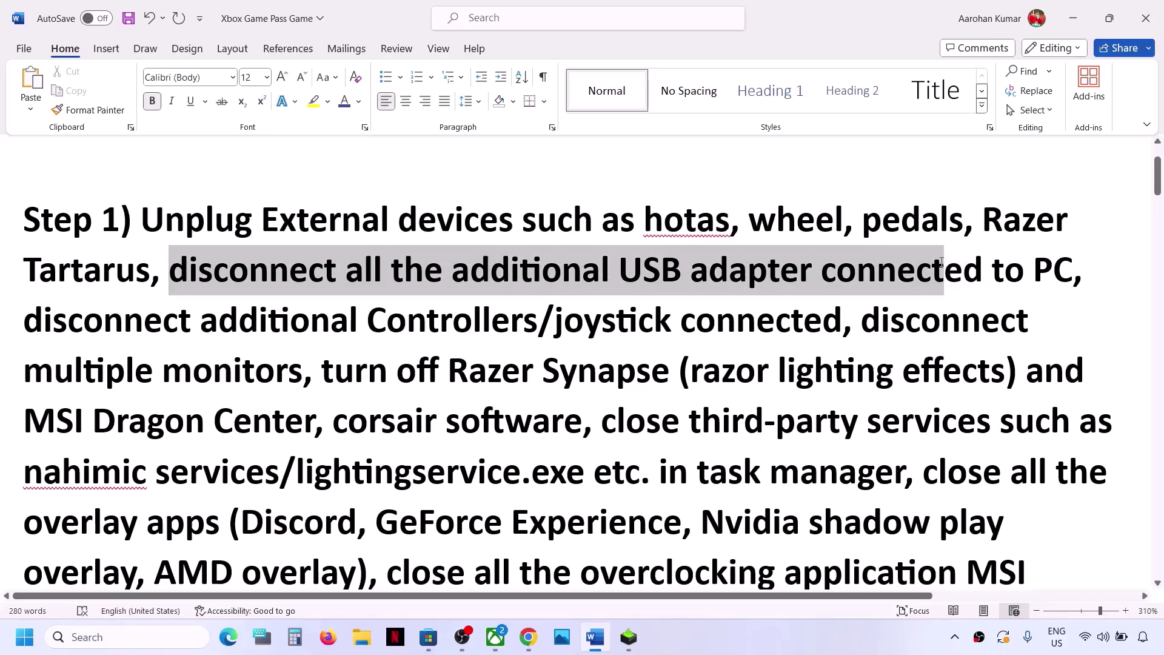
{"action": "left_click_drag", "start_coordinate": [941, 262], "coordinate": [941, 263]}
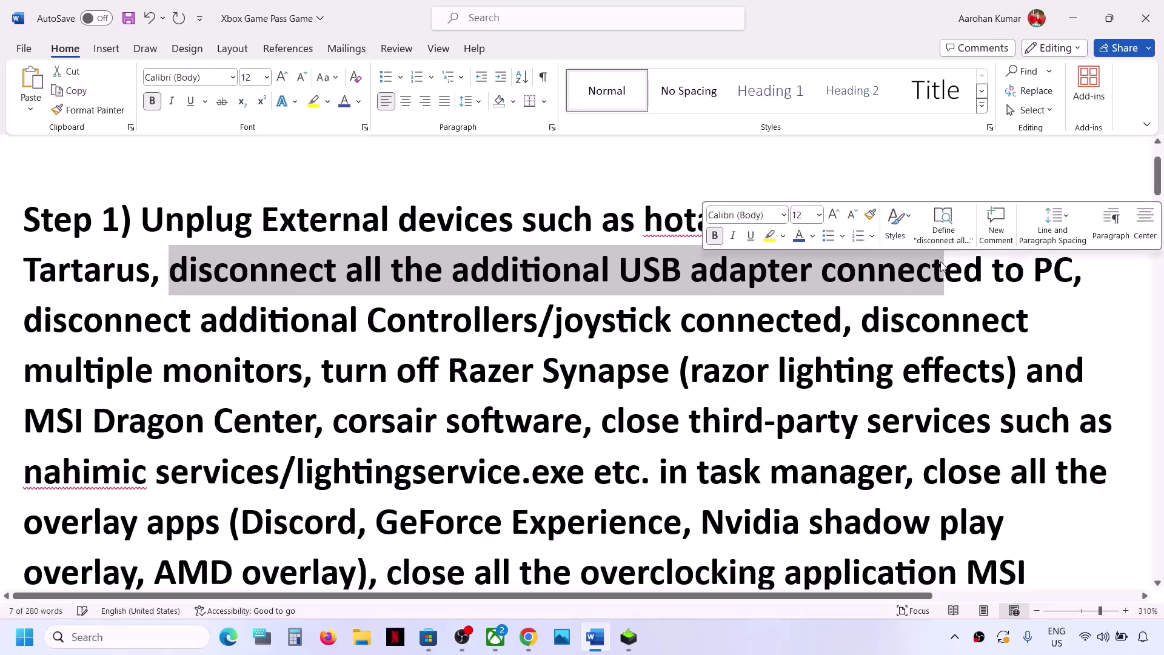
{"action": "left_click_drag", "start_coordinate": [35, 326], "coordinate": [774, 342]}
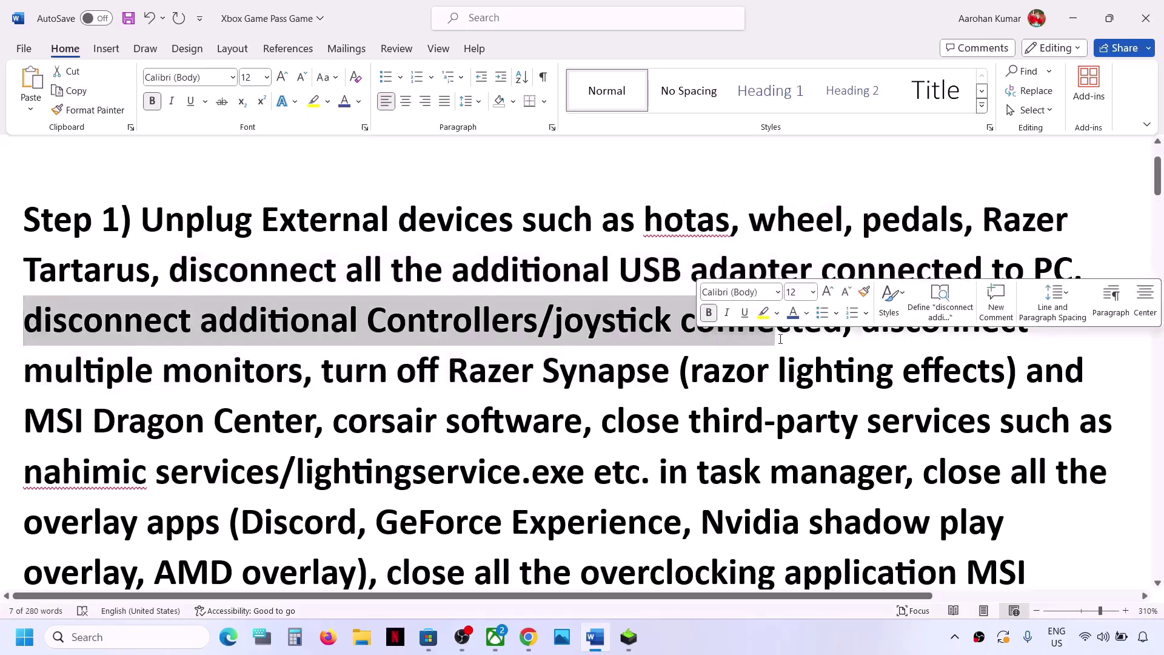
{"action": "left_click", "coordinate": [86, 320]}
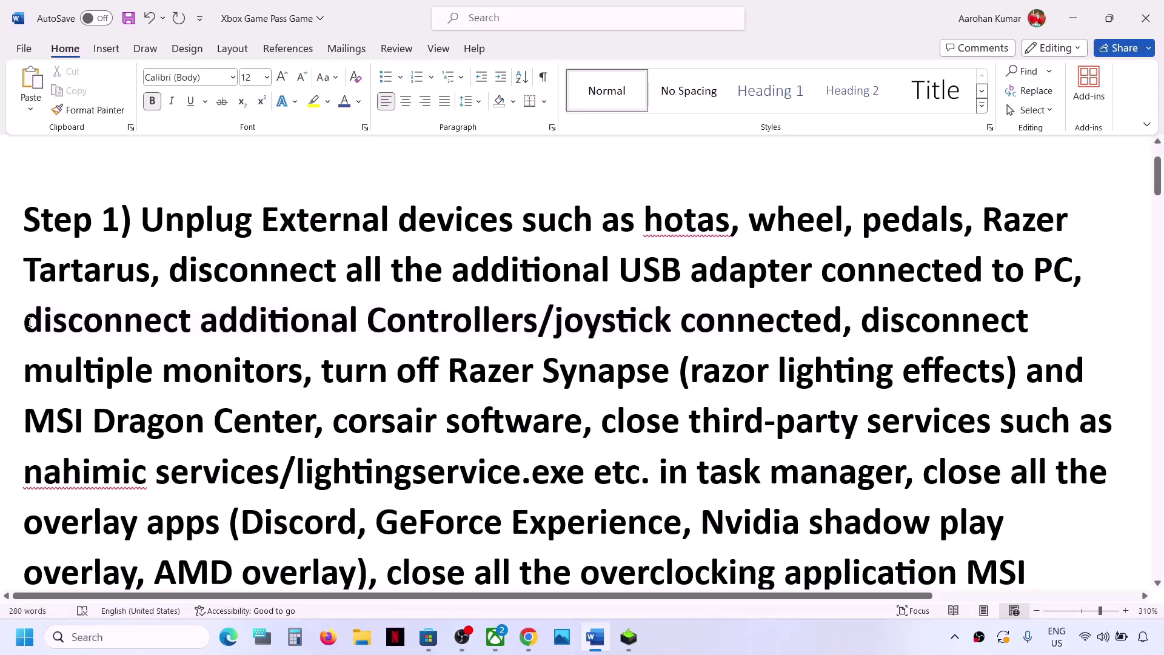
{"action": "left_click_drag", "start_coordinate": [85, 320], "coordinate": [676, 323]}
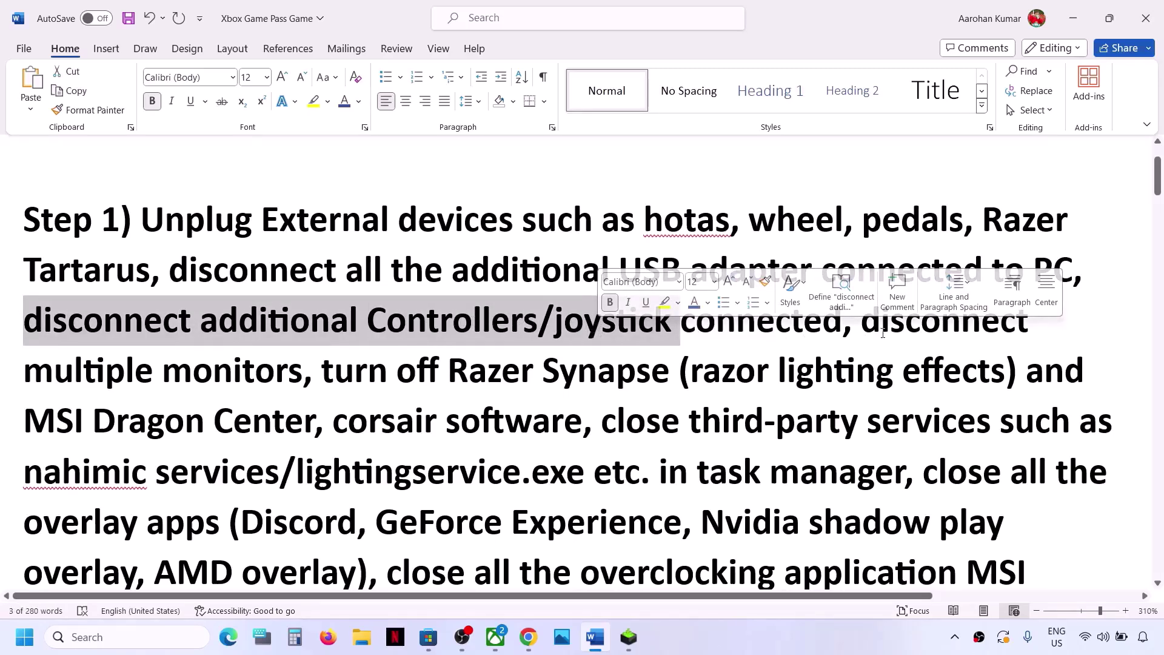
{"action": "left_click_drag", "start_coordinate": [861, 327], "coordinate": [299, 377]}
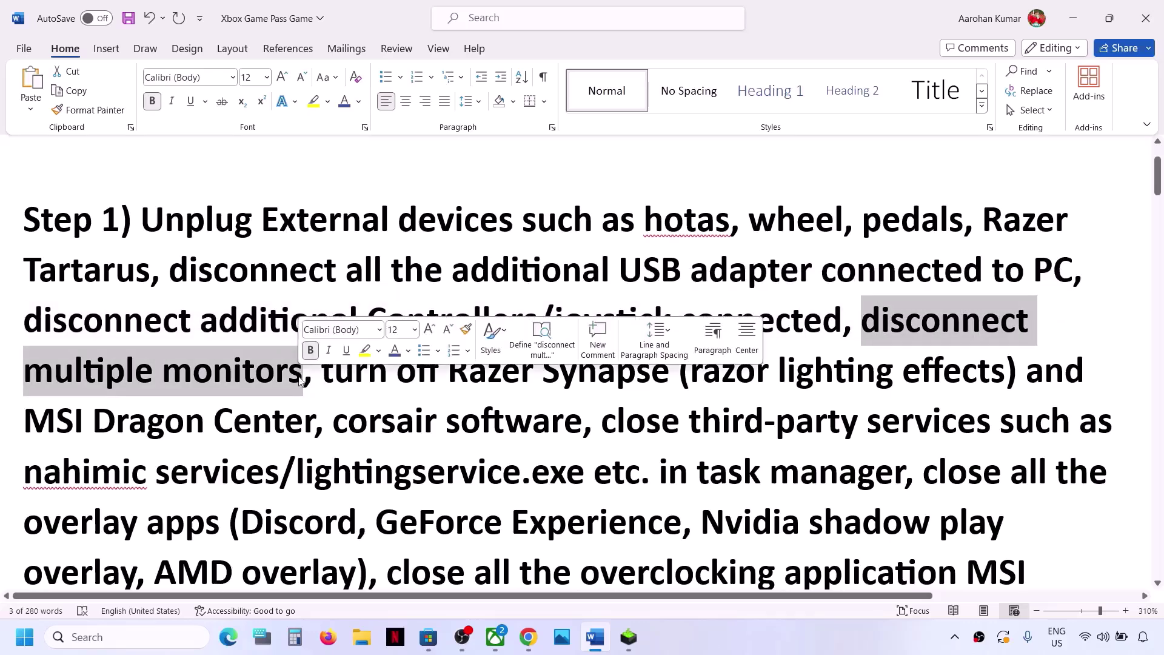
{"action": "left_click", "coordinate": [299, 377]}
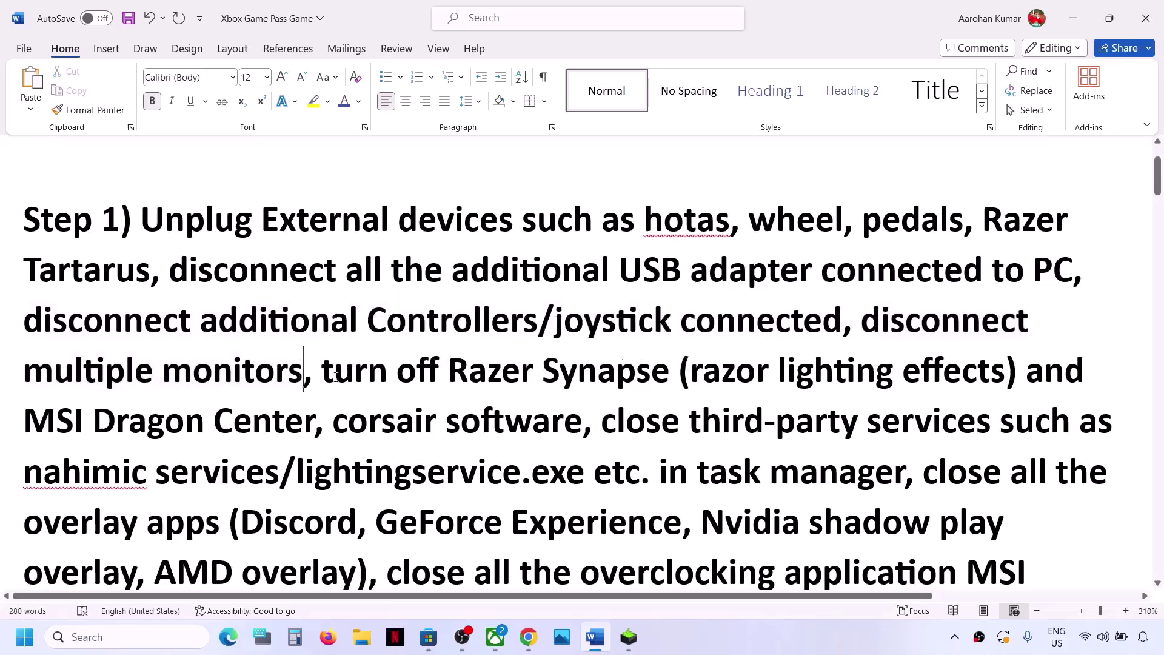
{"action": "left_click_drag", "start_coordinate": [324, 375], "coordinate": [832, 479]}
Step: Exit Riot Games from the background apps in the system tray
{"action": "left_click", "coordinate": [954, 637]}
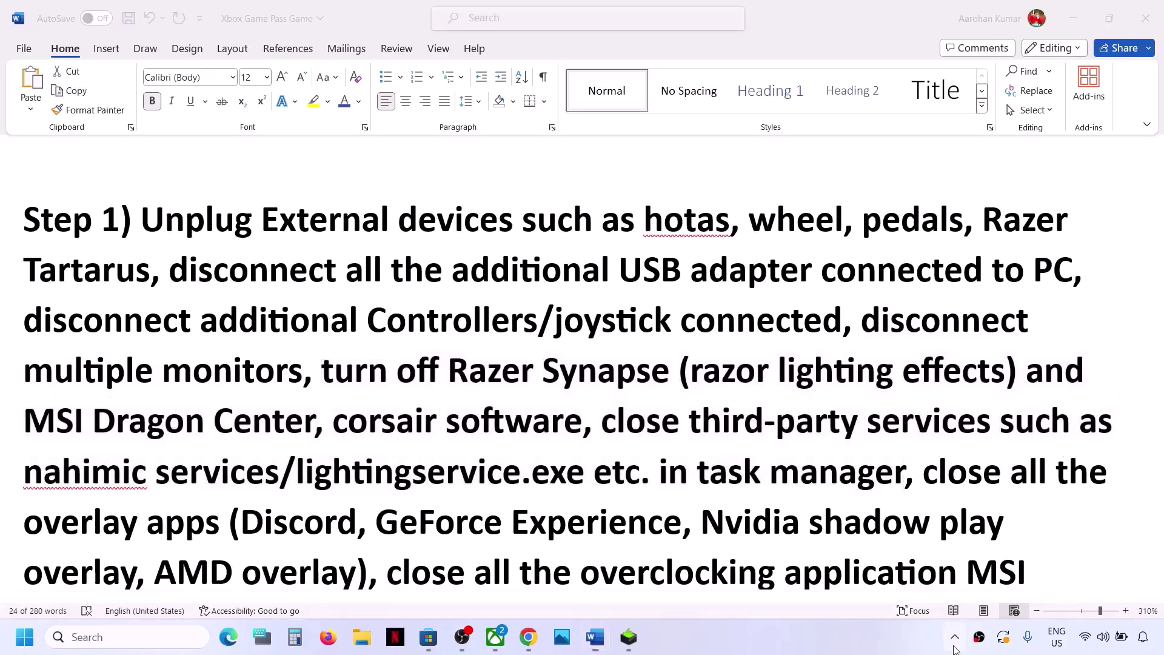
{"action": "right_click", "coordinate": [985, 559]}
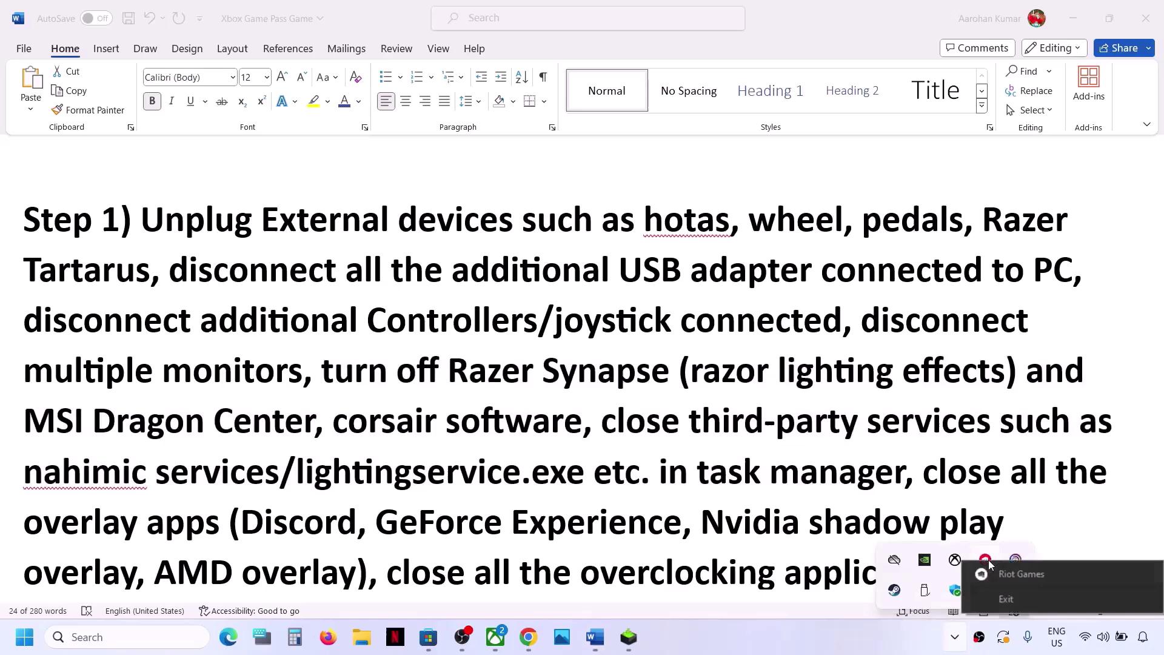
{"action": "left_click", "coordinate": [1004, 598]}
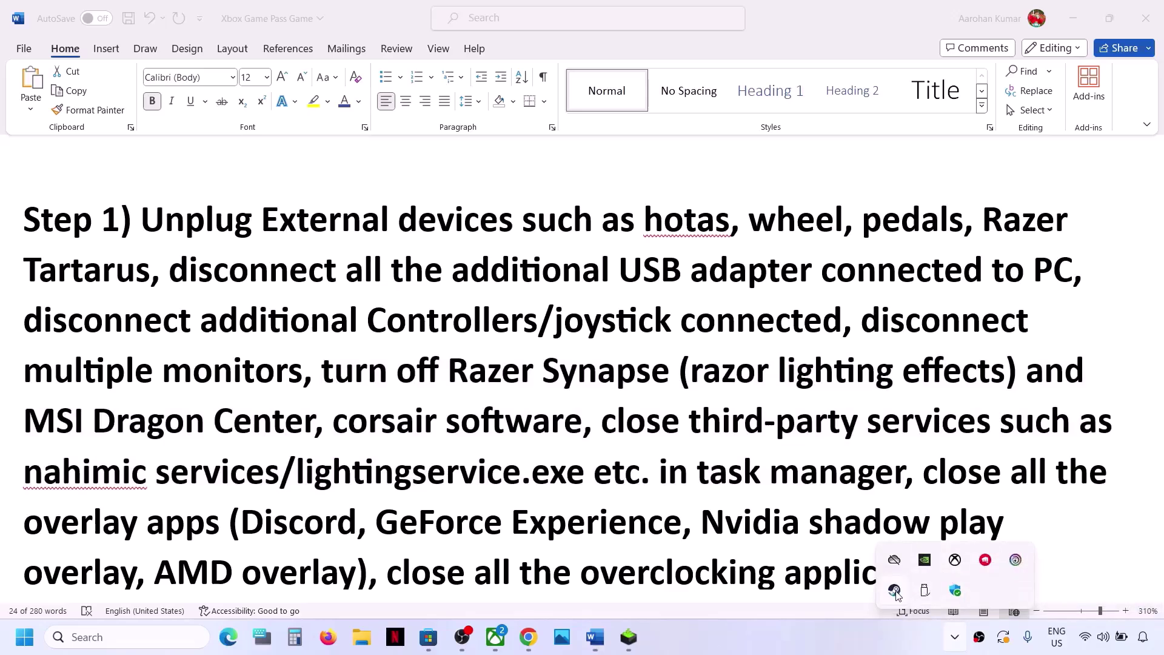
Step: Exit Steam from the background apps in the system tray
{"action": "right_click", "coordinate": [895, 591]}
{"action": "left_click", "coordinate": [945, 575]}
{"action": "left_click", "coordinate": [953, 644]}
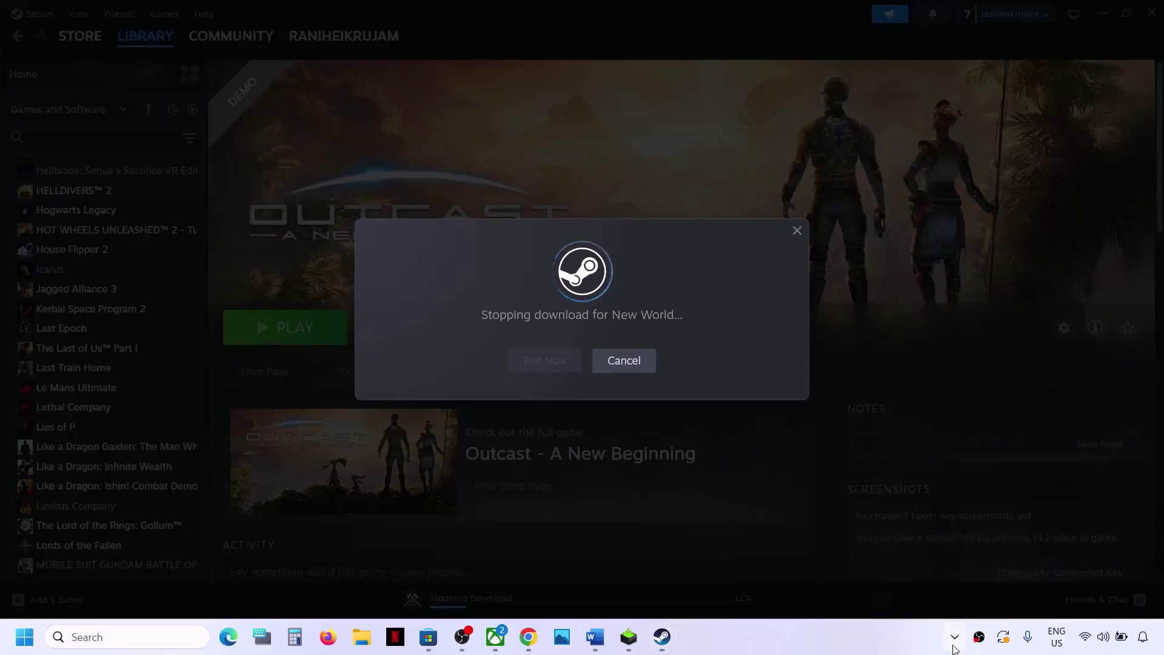
Step: Try to close another background app from the system tray, dismissing the Riot Client notice and showing the desktop
{"action": "left_click", "coordinate": [955, 645]}
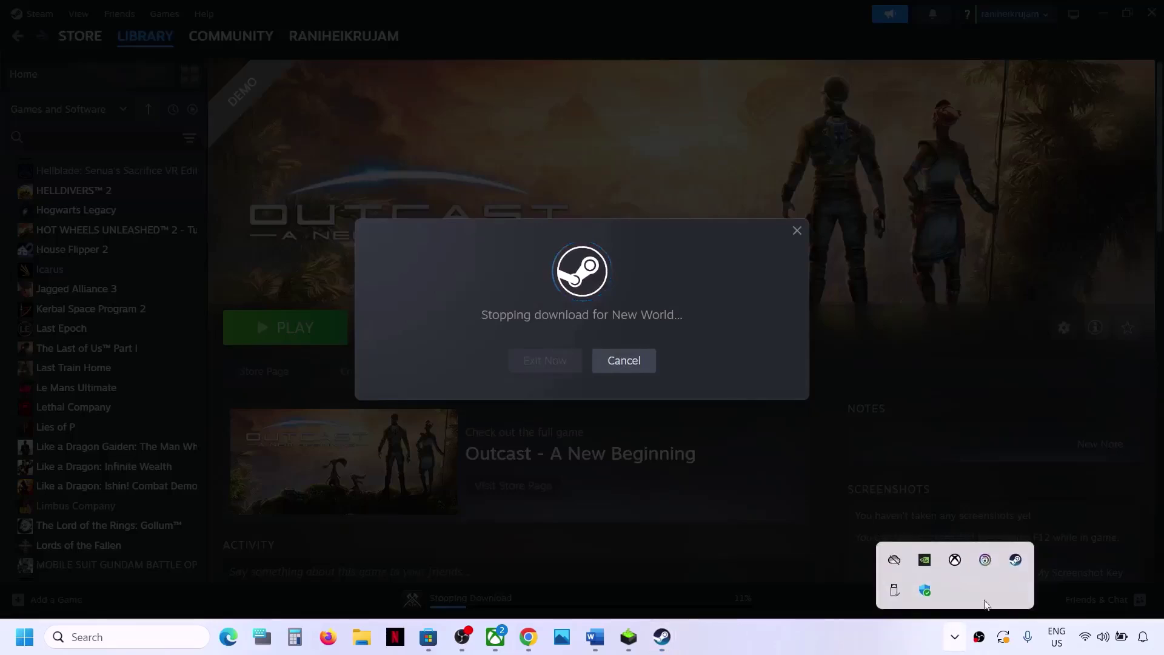
{"action": "right_click", "coordinate": [989, 569]}
{"action": "left_click", "coordinate": [995, 555]}
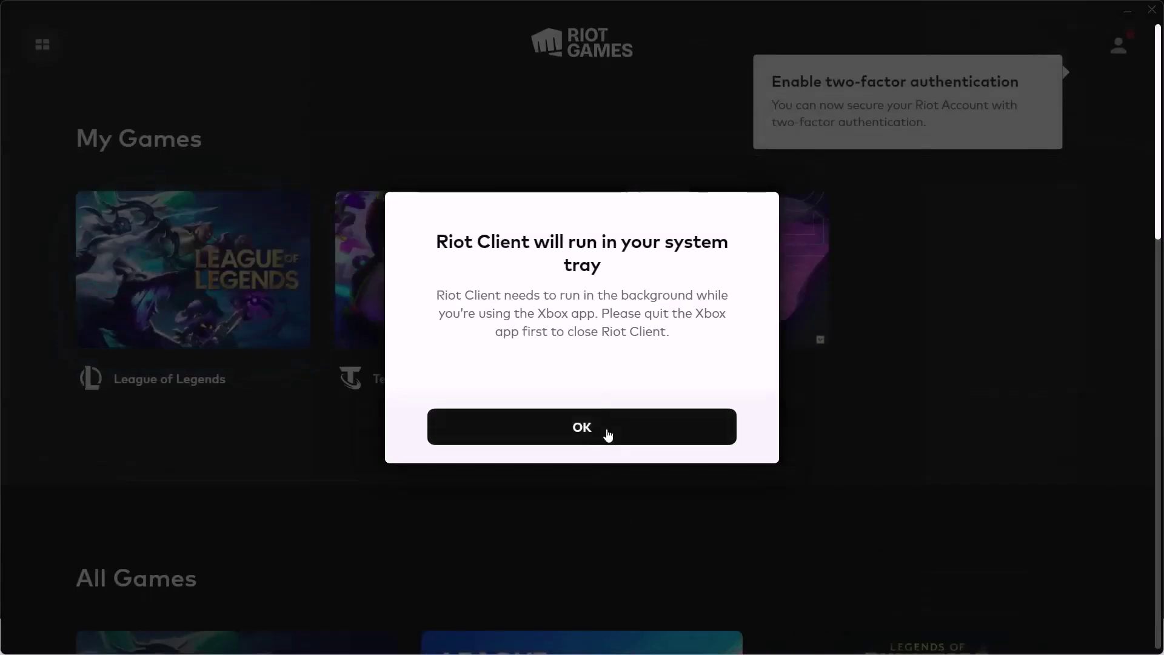
{"action": "left_click", "coordinate": [608, 433]}
{"action": "key", "text": "super+d"}
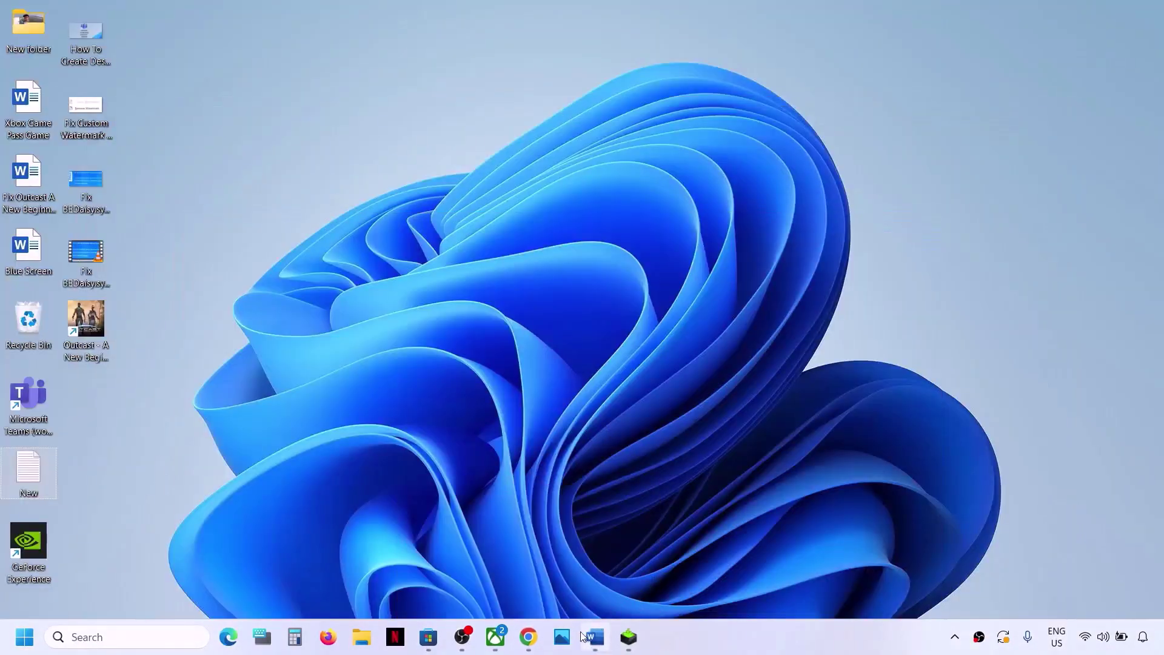
Step: Open Task Manager, bring up the available actions for the OBS Studio process, and return to the troubleshooting guide in Word
{"action": "left_click", "coordinate": [496, 636]}
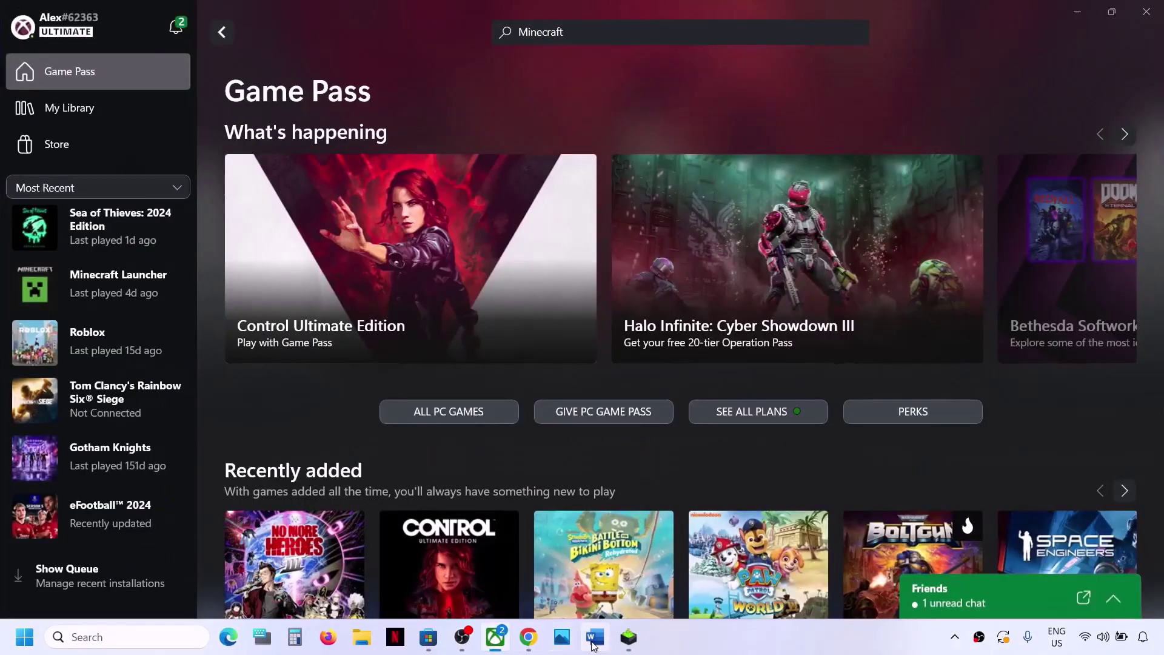
{"action": "left_click", "coordinate": [594, 637]}
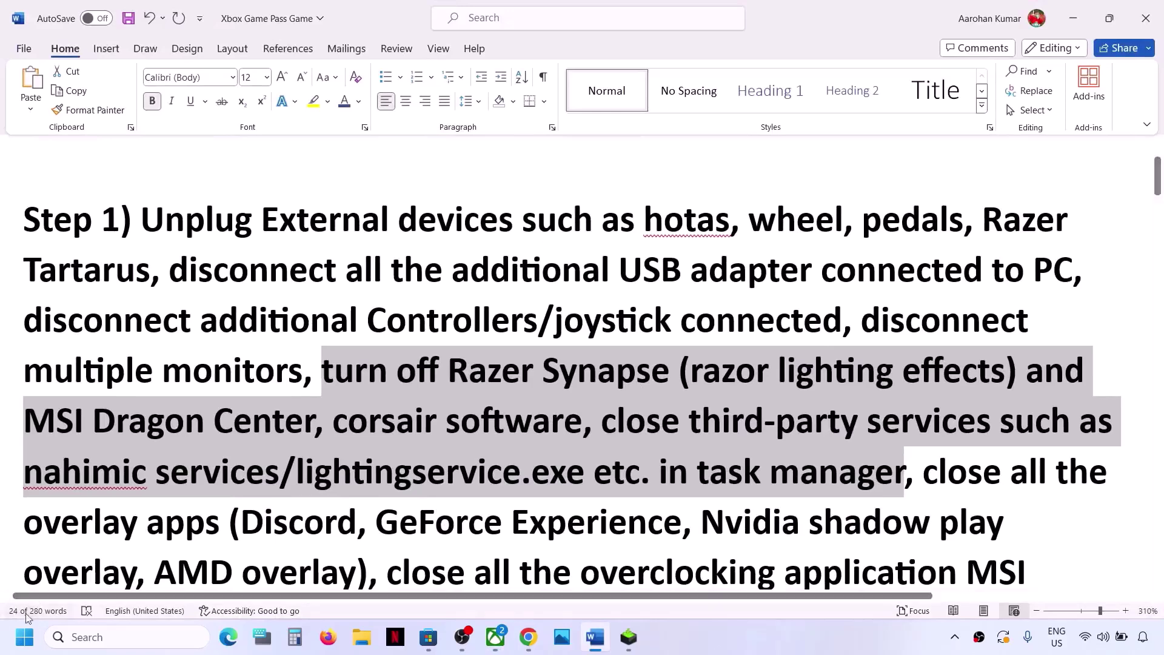
{"action": "right_click", "coordinate": [25, 636]}
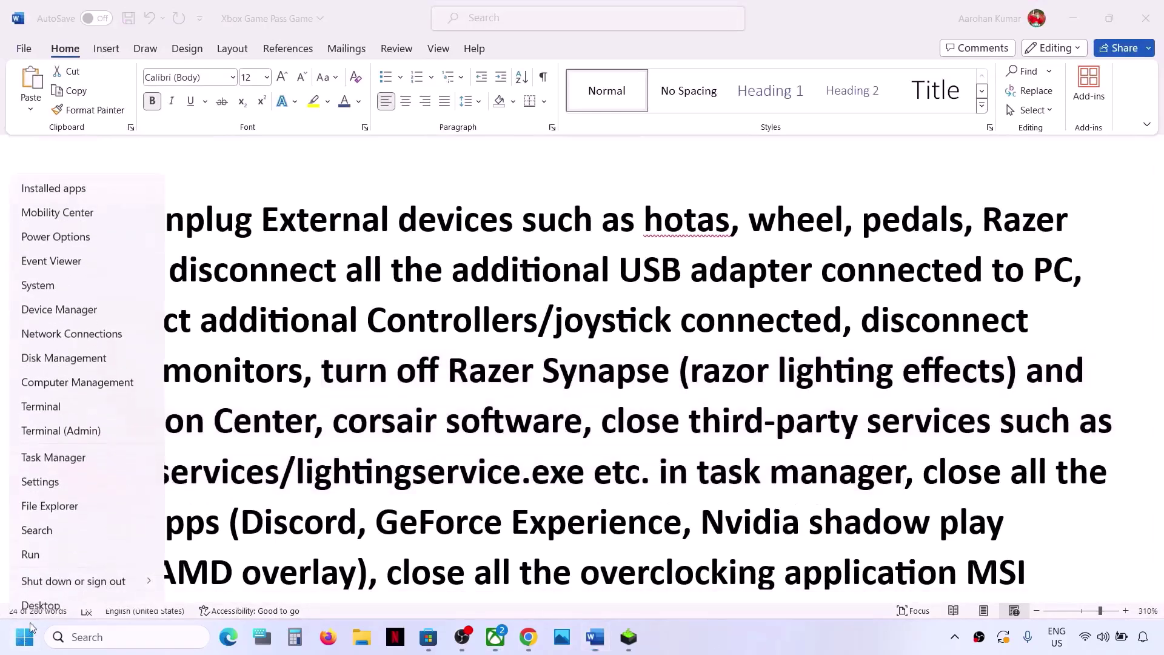
{"action": "left_click", "coordinate": [53, 447]}
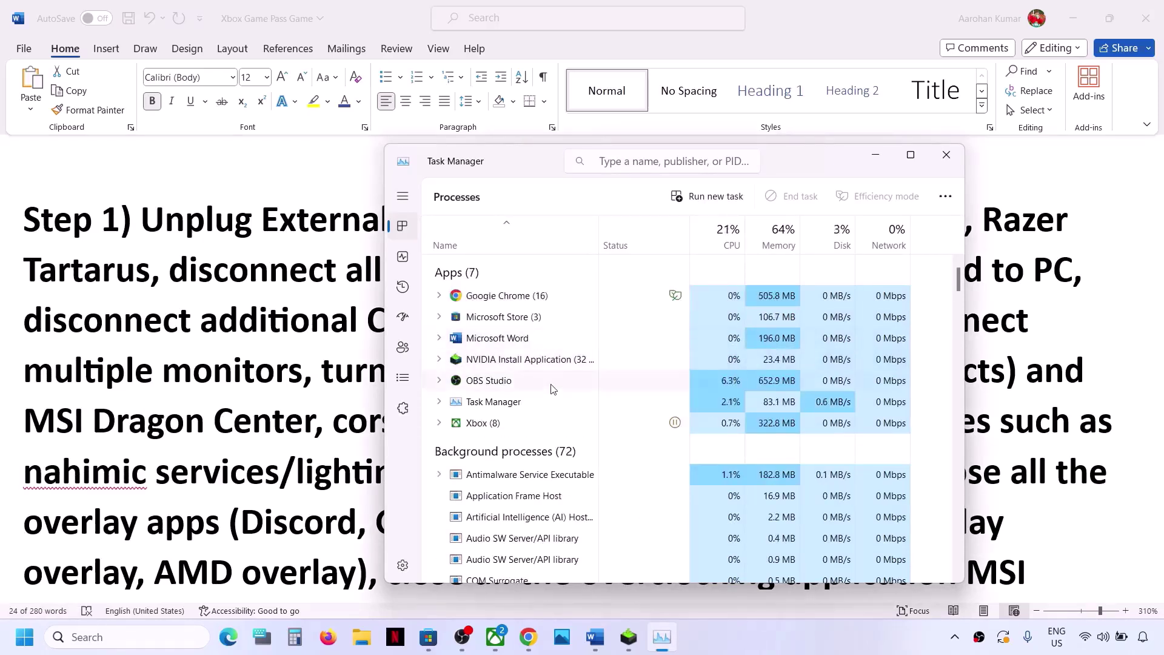
{"action": "right_click", "coordinate": [520, 382]}
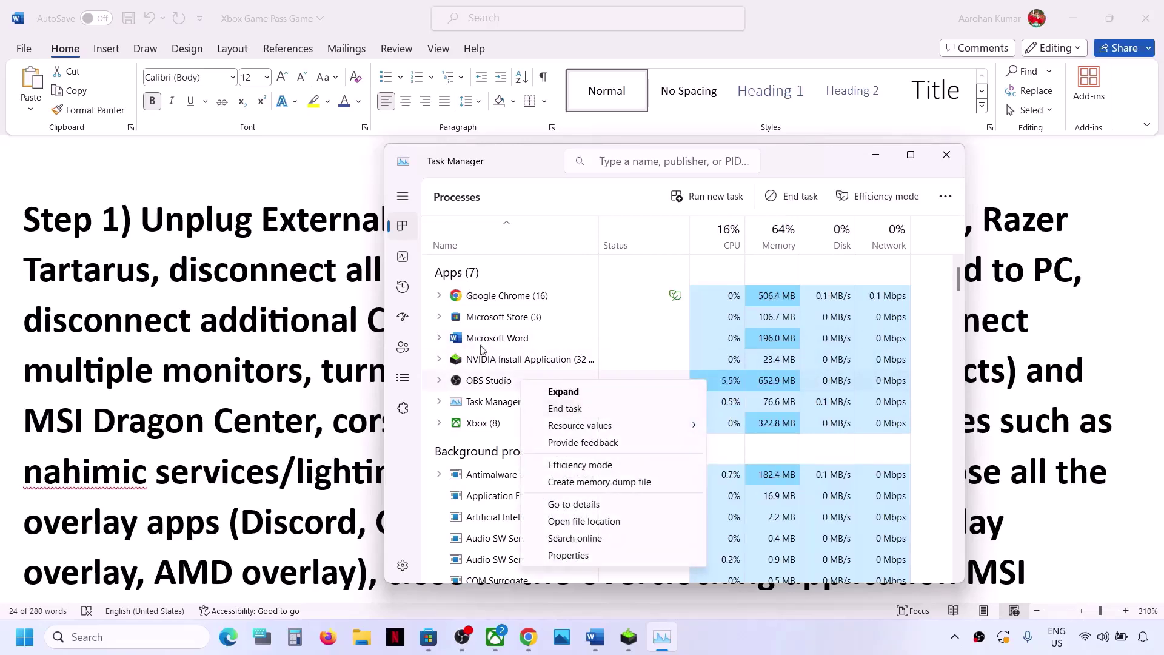
{"action": "left_click", "coordinate": [324, 449]}
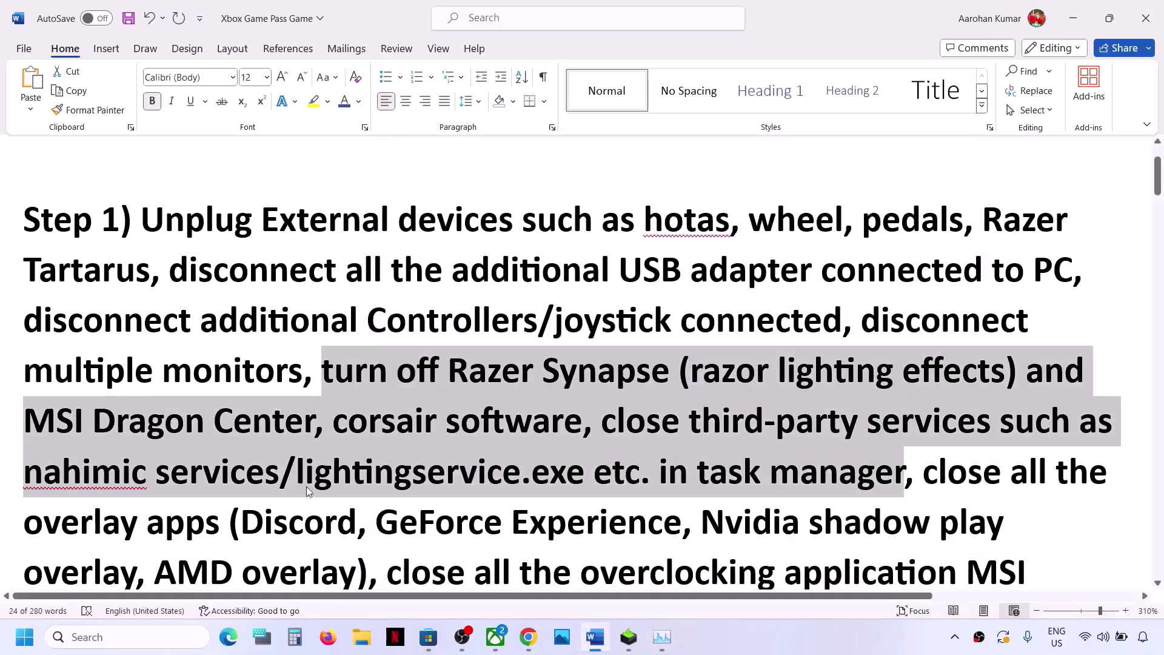
Step: Highlight Step 1's advice on closing all overlay apps, including Discord, GeForce Experience, Nvidia shadow play overlay and AMD overlay
{"action": "left_click", "coordinate": [410, 498]}
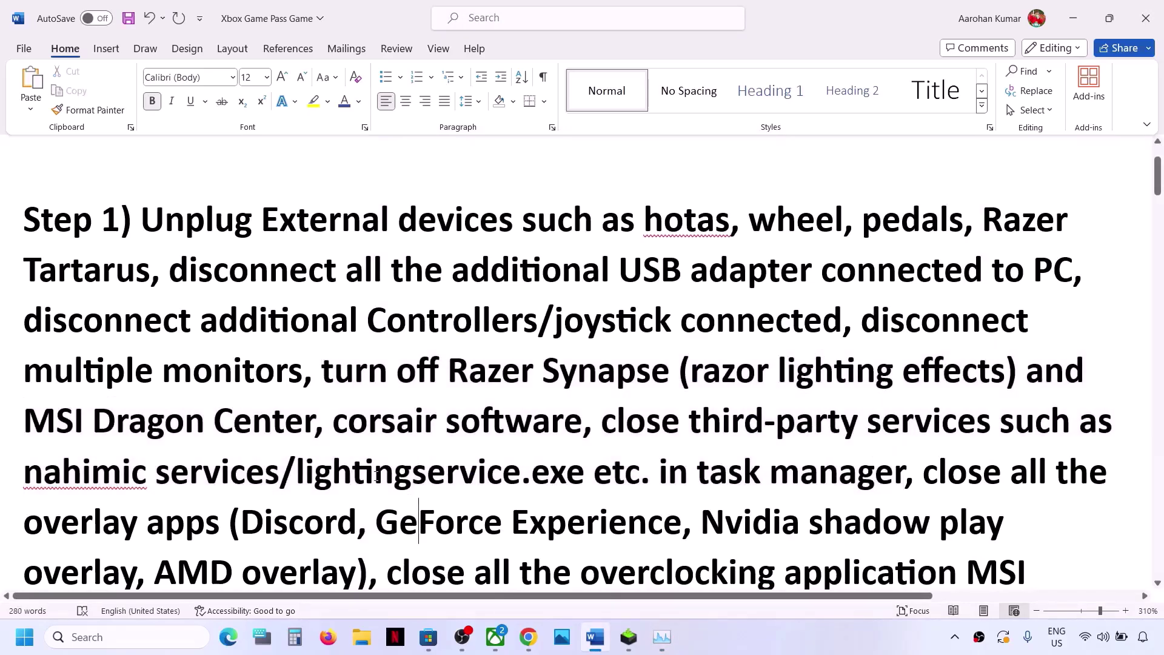
{"action": "left_click_drag", "start_coordinate": [297, 473], "coordinate": [214, 533]}
{"action": "scroll", "coordinate": [213, 533], "scroll_direction": "down", "scroll_amount": 2}
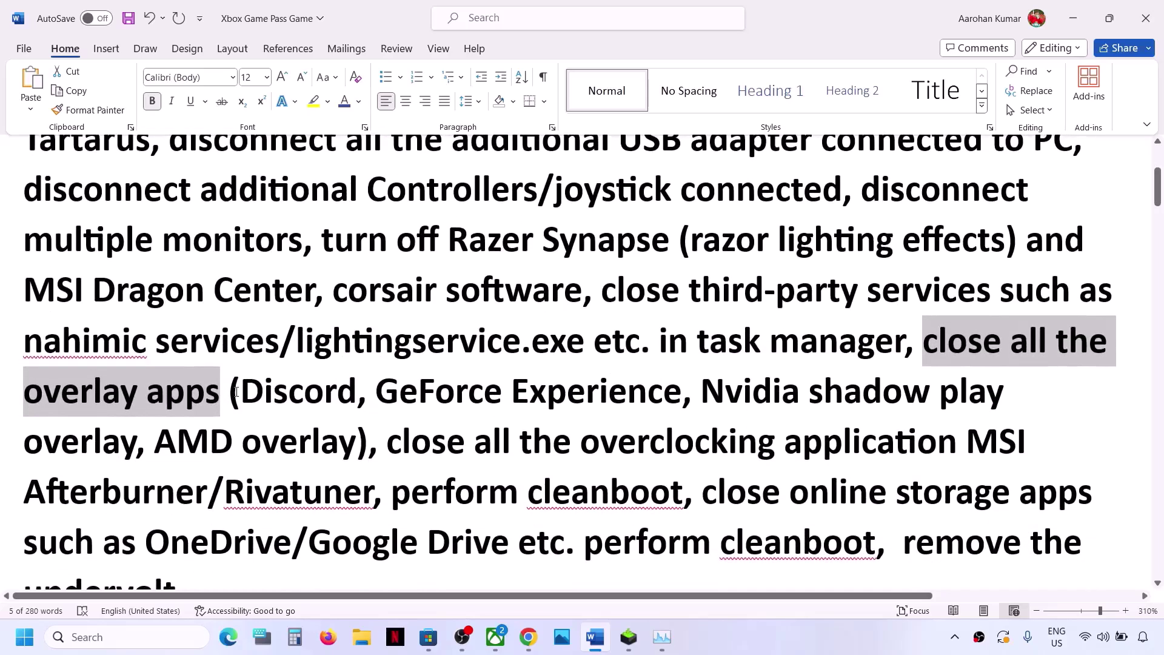
{"action": "left_click_drag", "start_coordinate": [237, 391], "coordinate": [677, 410]}
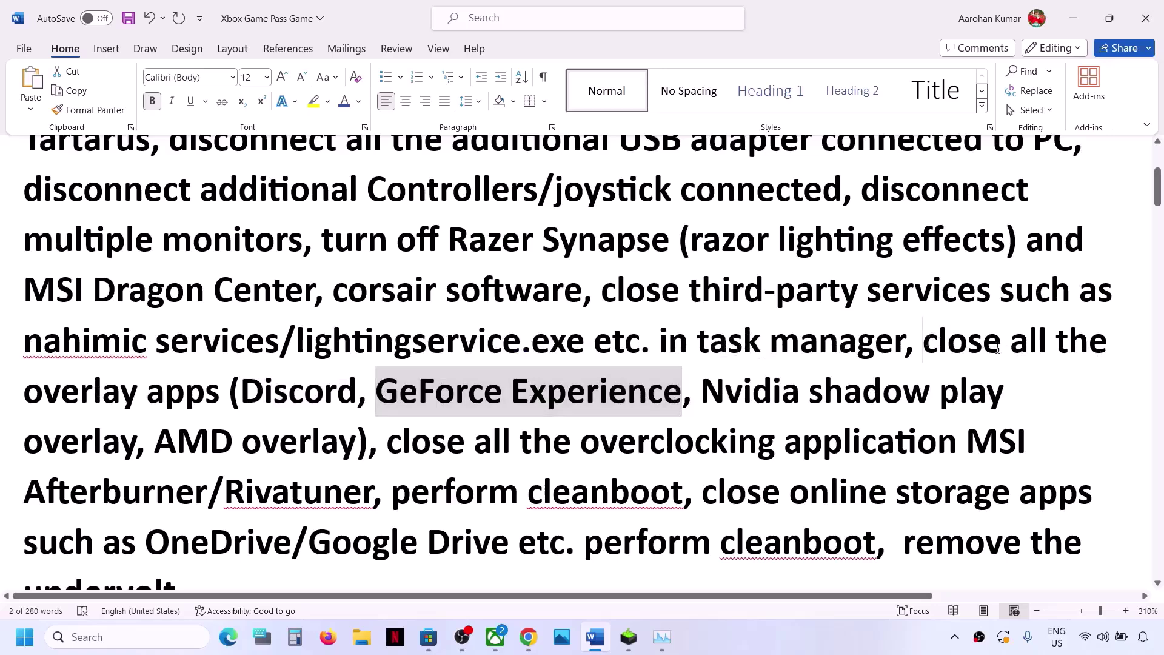
{"action": "left_click_drag", "start_coordinate": [924, 339], "coordinate": [368, 448]}
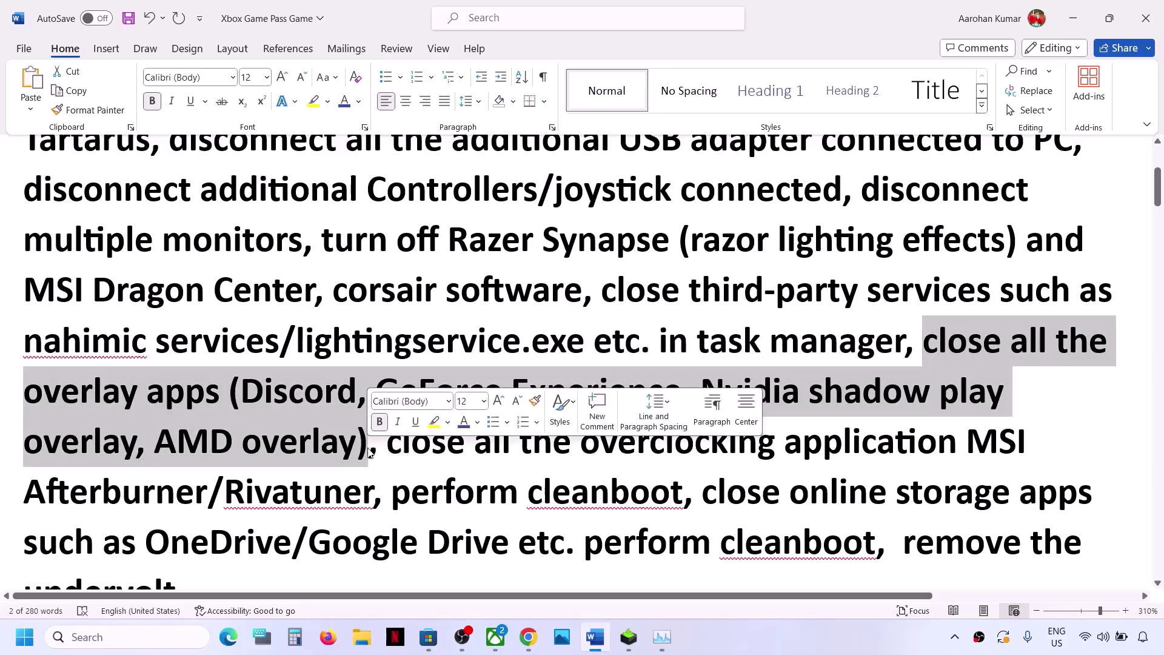
Step: Highlight Step 1's advice on closing overclocking applications such as MSI Afterburner/Rivatuner, and the first "perform cleanboot" passage
{"action": "left_click", "coordinate": [388, 448]}
{"action": "left_click_drag", "start_coordinate": [484, 442], "coordinate": [367, 482]}
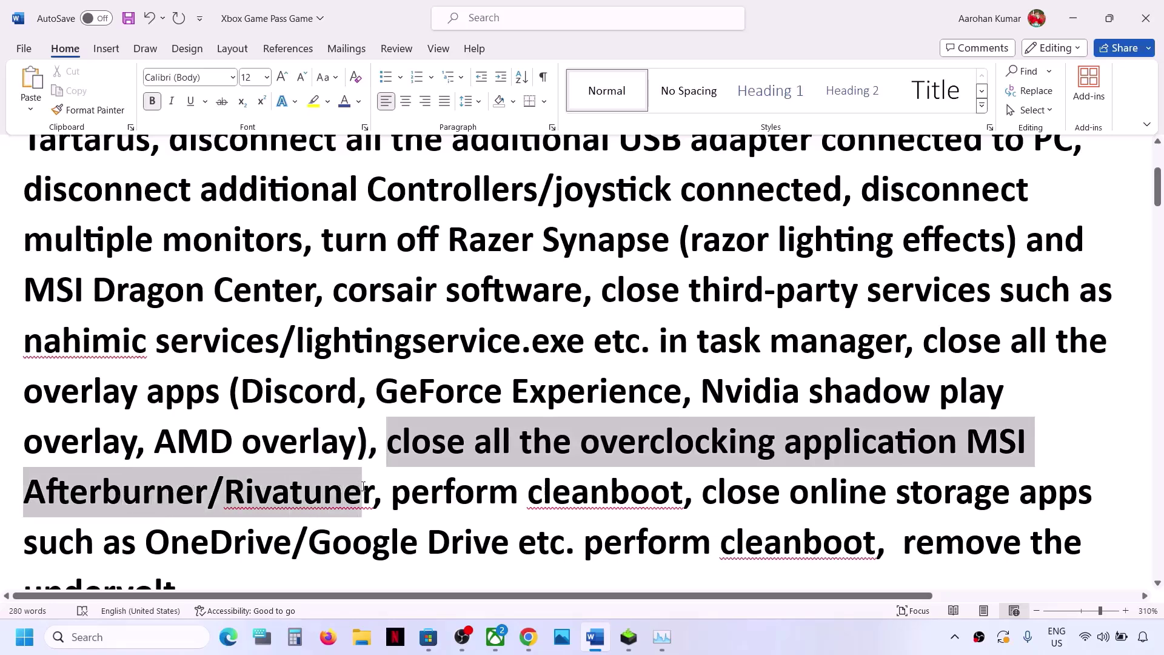
{"action": "left_click", "coordinate": [743, 392]}
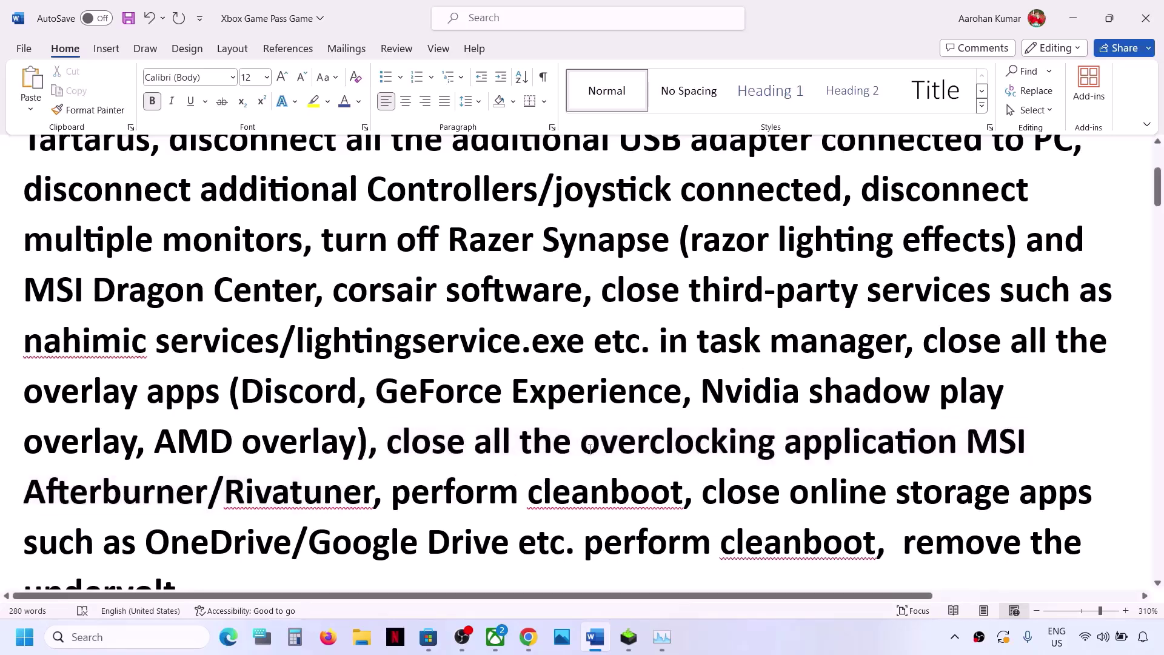
{"action": "left_click_drag", "start_coordinate": [582, 449], "coordinate": [796, 458]}
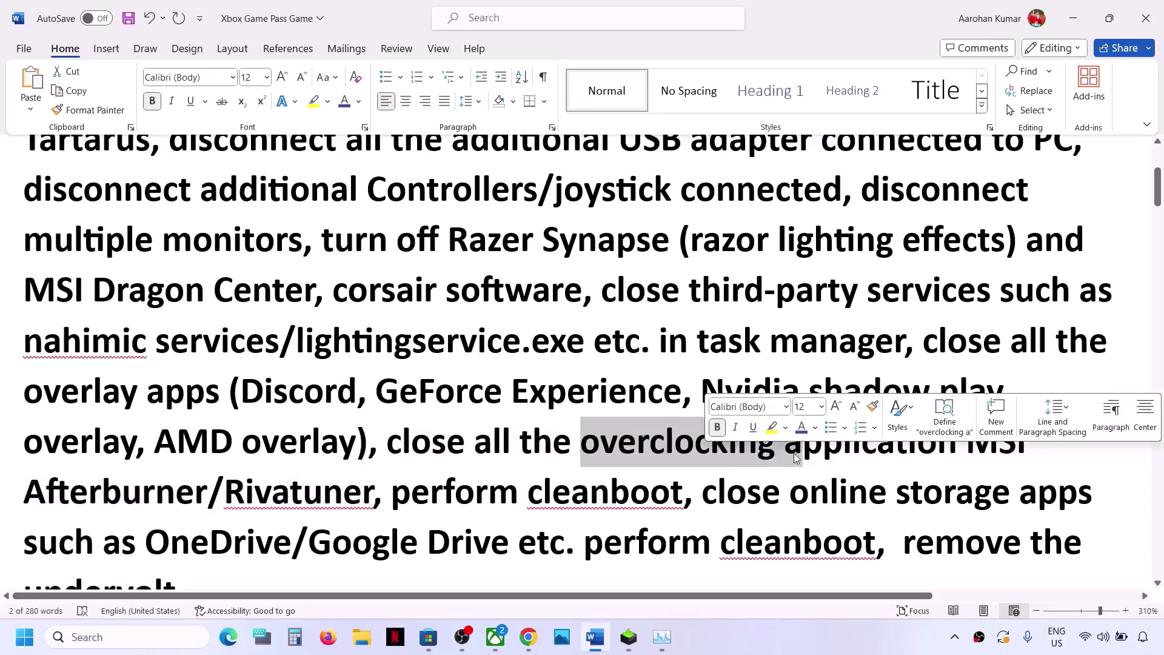
{"action": "left_click_drag", "start_coordinate": [394, 503], "coordinate": [683, 506]}
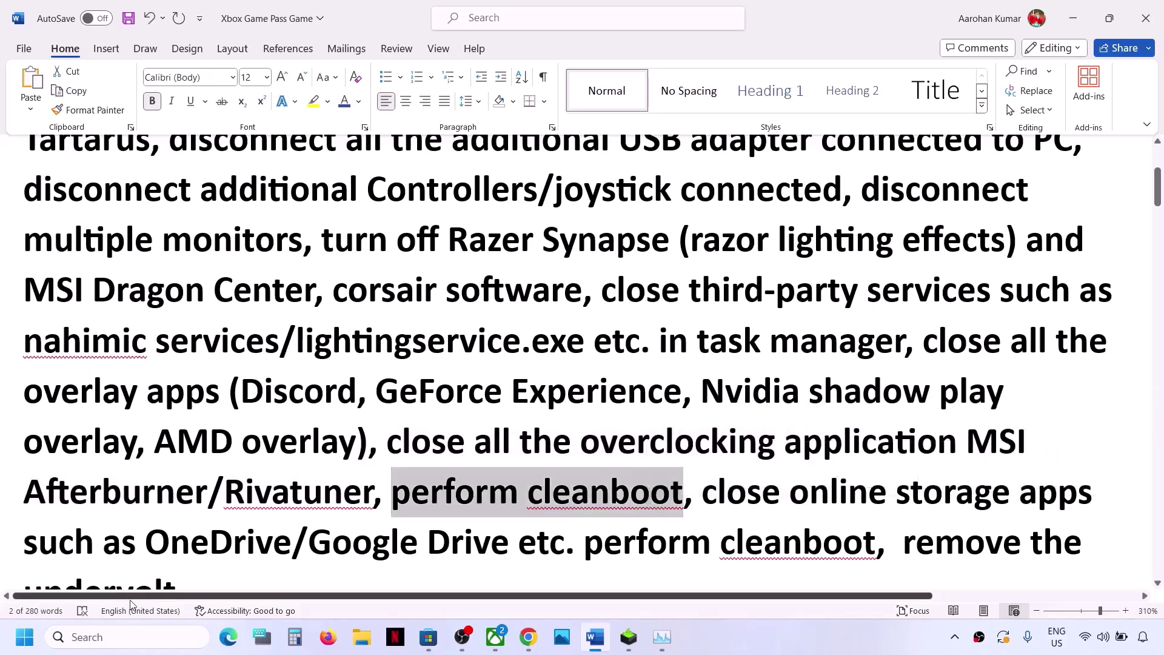
Step: Open System Configuration, hide all Microsoft services in the services list, and accept the settings
{"action": "left_click", "coordinate": [112, 643]}
{"action": "type", "text": "system"}
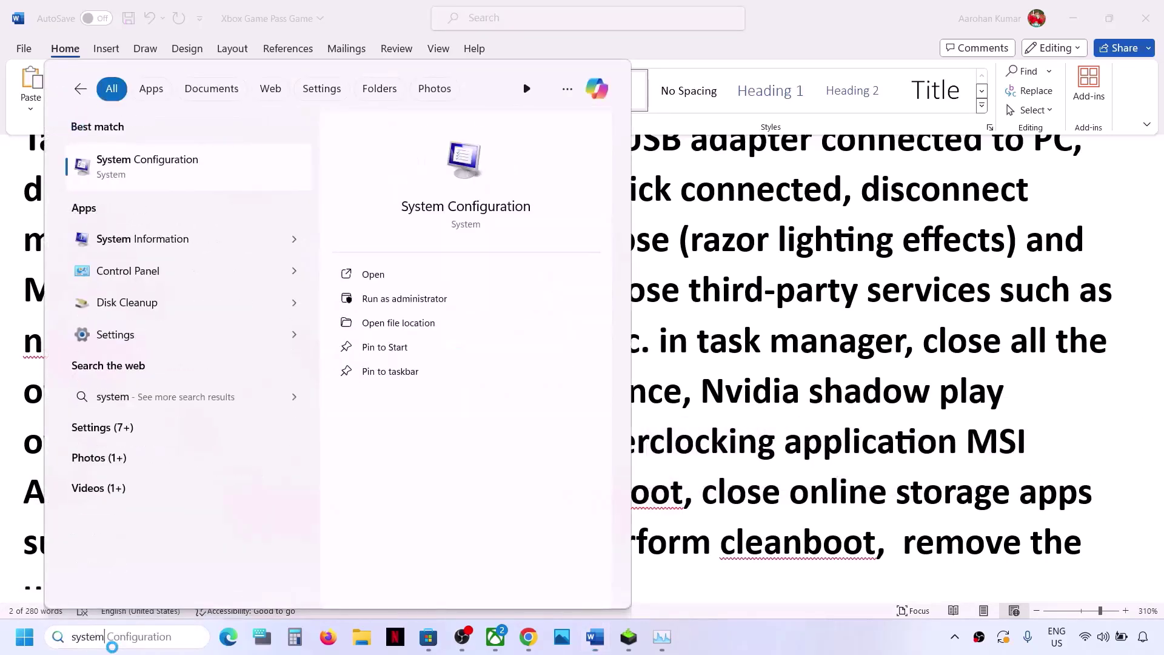
{"action": "key", "text": "Right"}
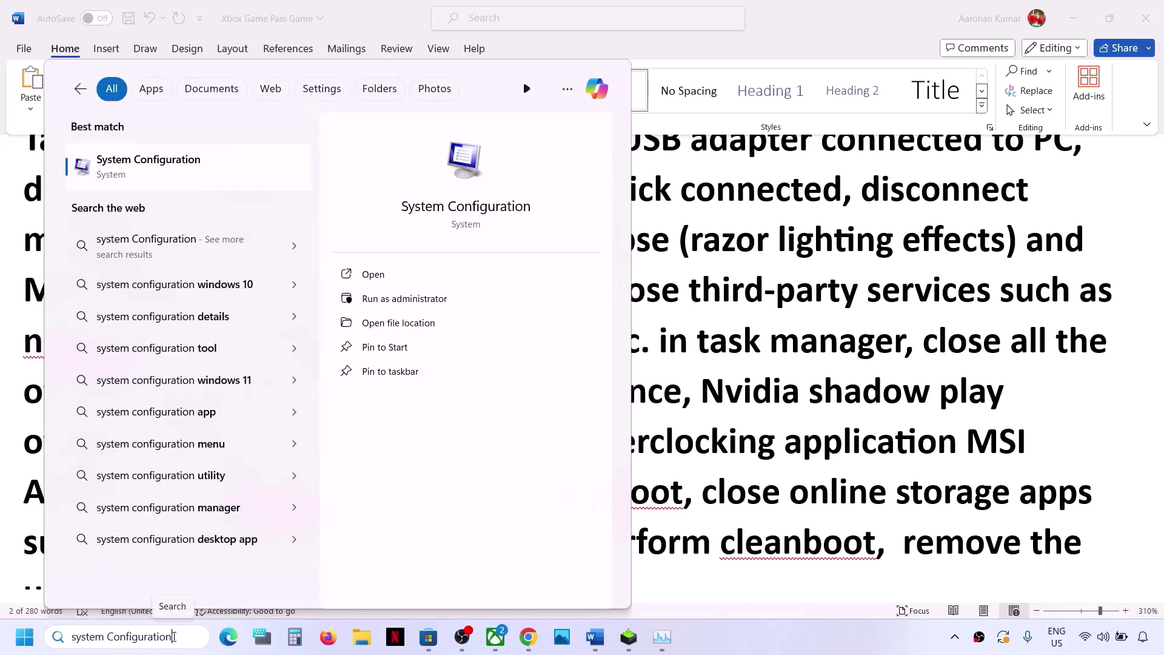
{"action": "left_click", "coordinate": [154, 175]}
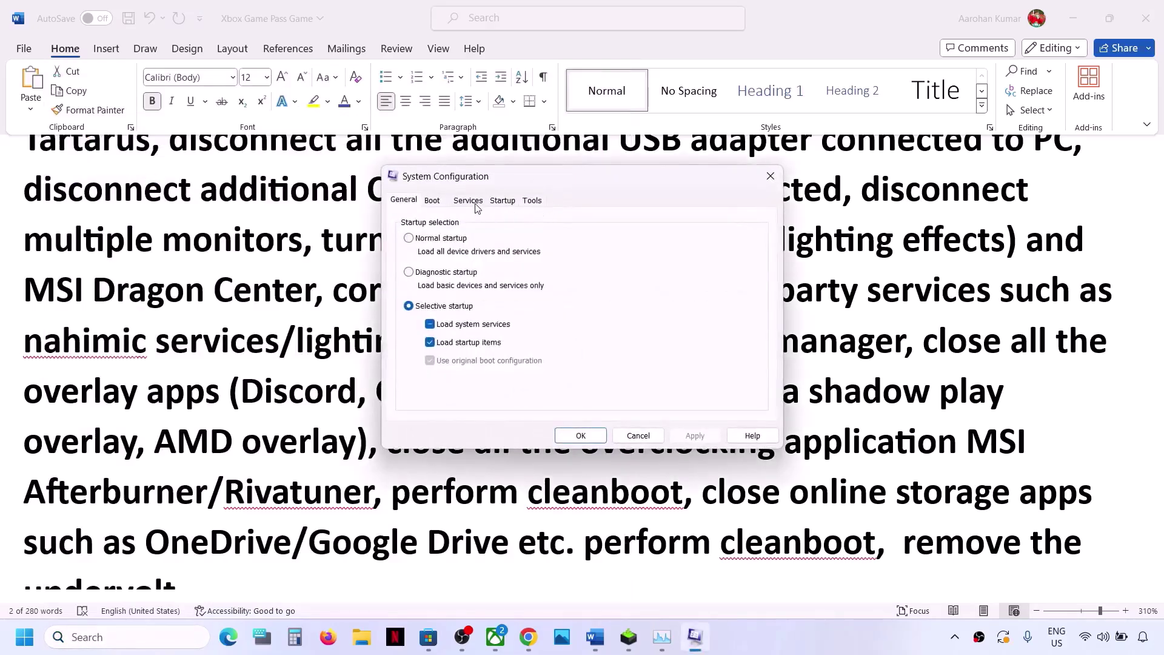
{"action": "left_click", "coordinate": [469, 201]}
{"action": "left_click", "coordinate": [399, 409]}
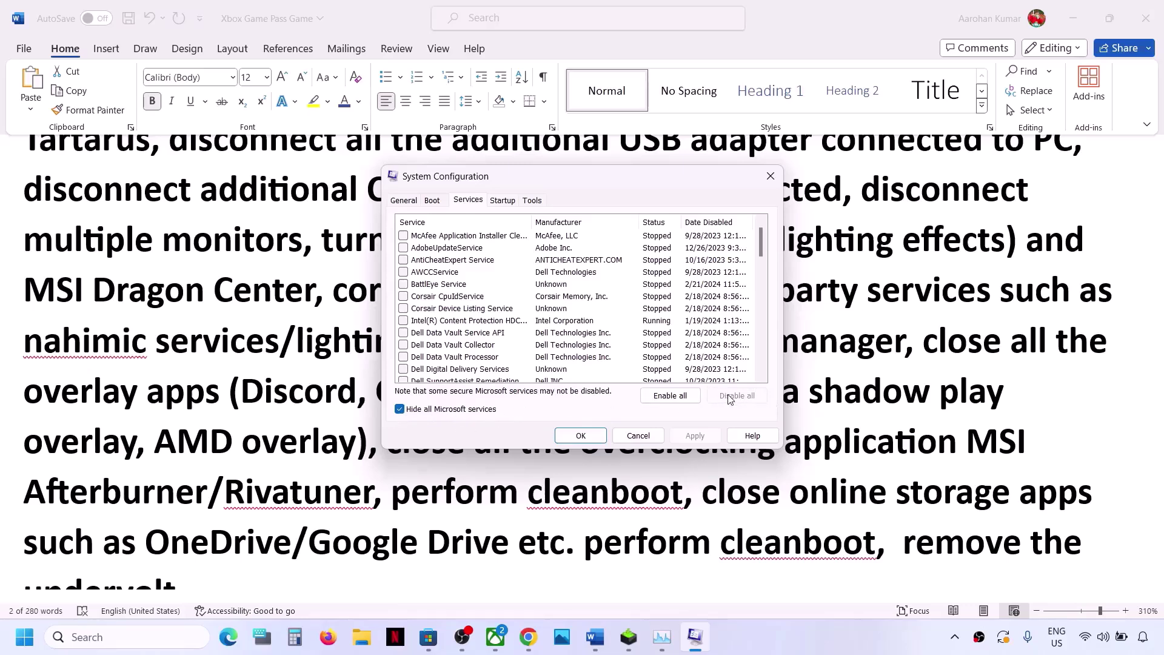
{"action": "left_click", "coordinate": [581, 436]}
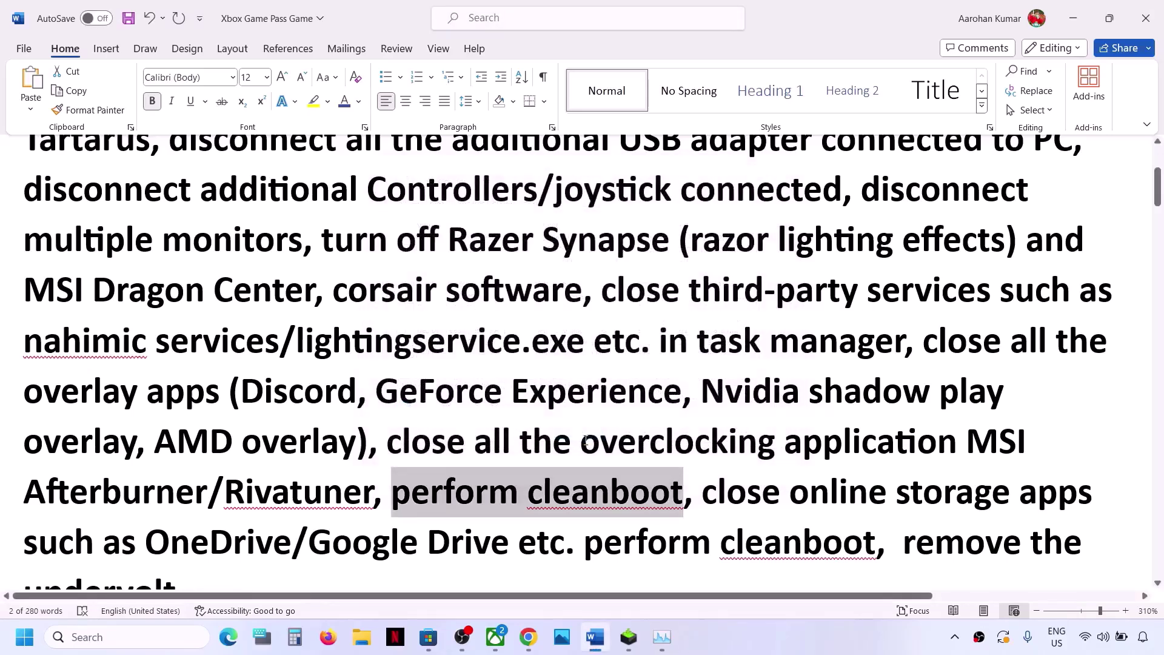
Step: Highlight the advice on closing online storage apps and quit OneDrive from the system tray
{"action": "scroll", "coordinate": [584, 441], "scroll_direction": "down", "scroll_amount": 2}
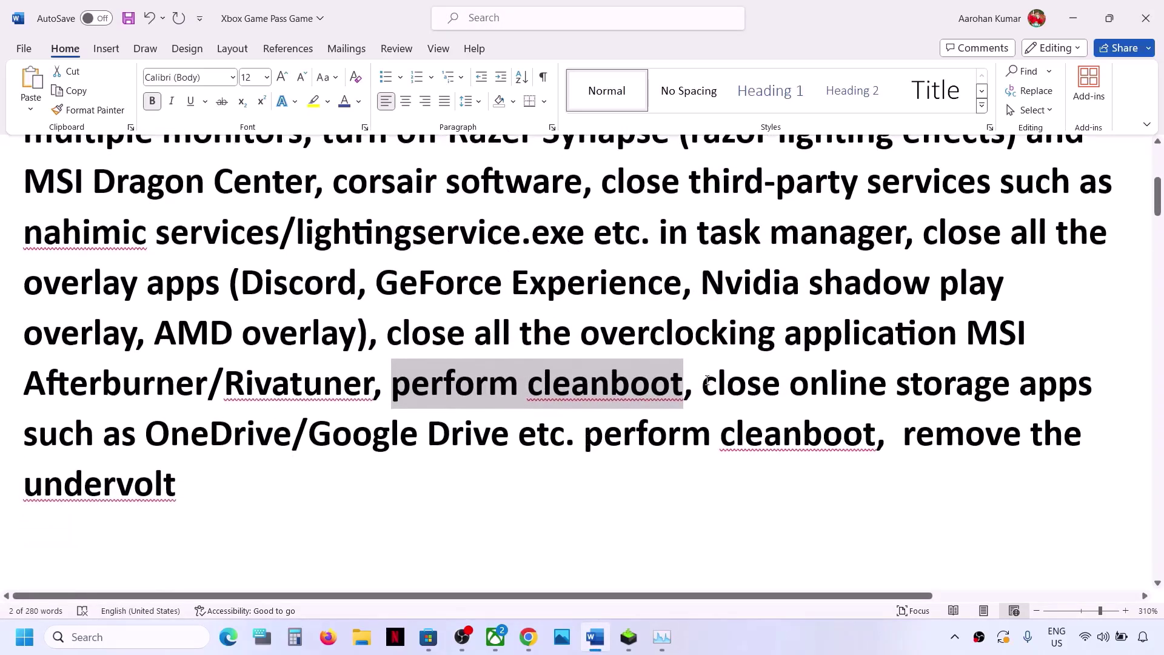
{"action": "left_click_drag", "start_coordinate": [707, 380], "coordinate": [273, 430]}
{"action": "left_click", "coordinate": [954, 636]}
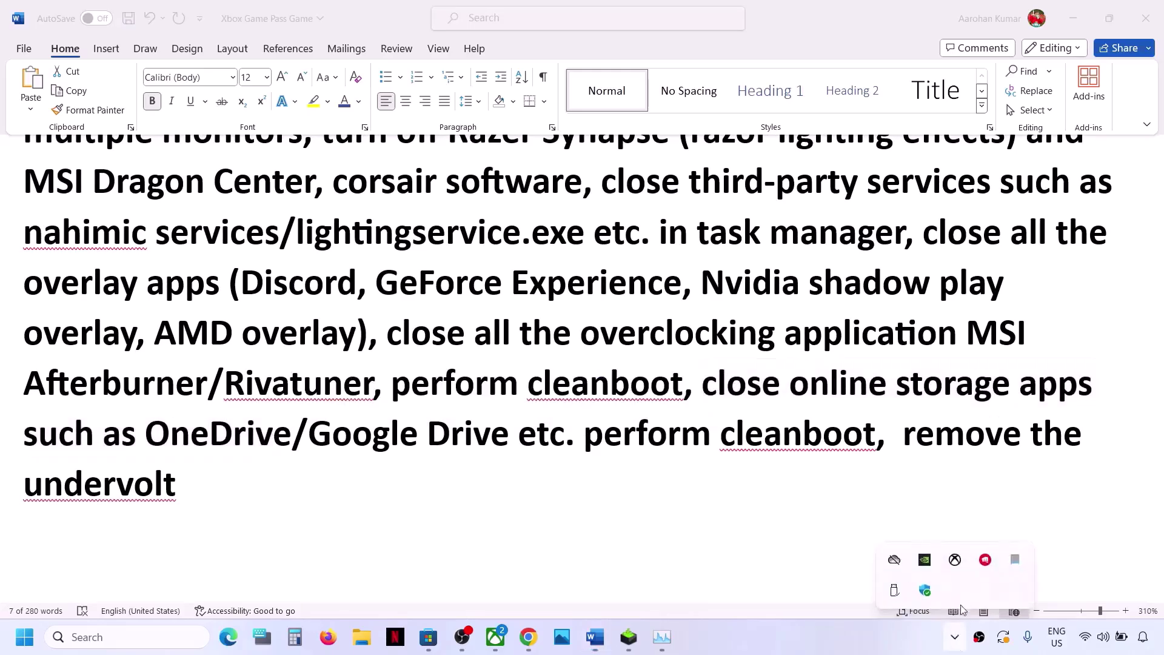
{"action": "right_click", "coordinate": [895, 561]}
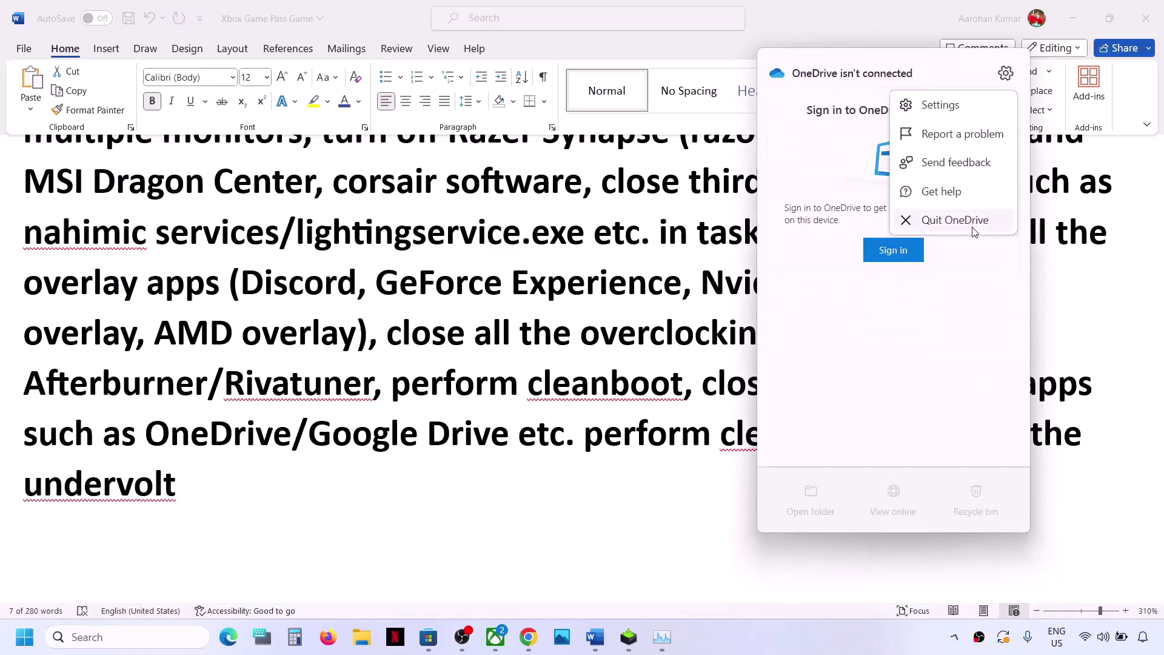
{"action": "left_click", "coordinate": [988, 218]}
{"action": "left_click", "coordinate": [625, 337]}
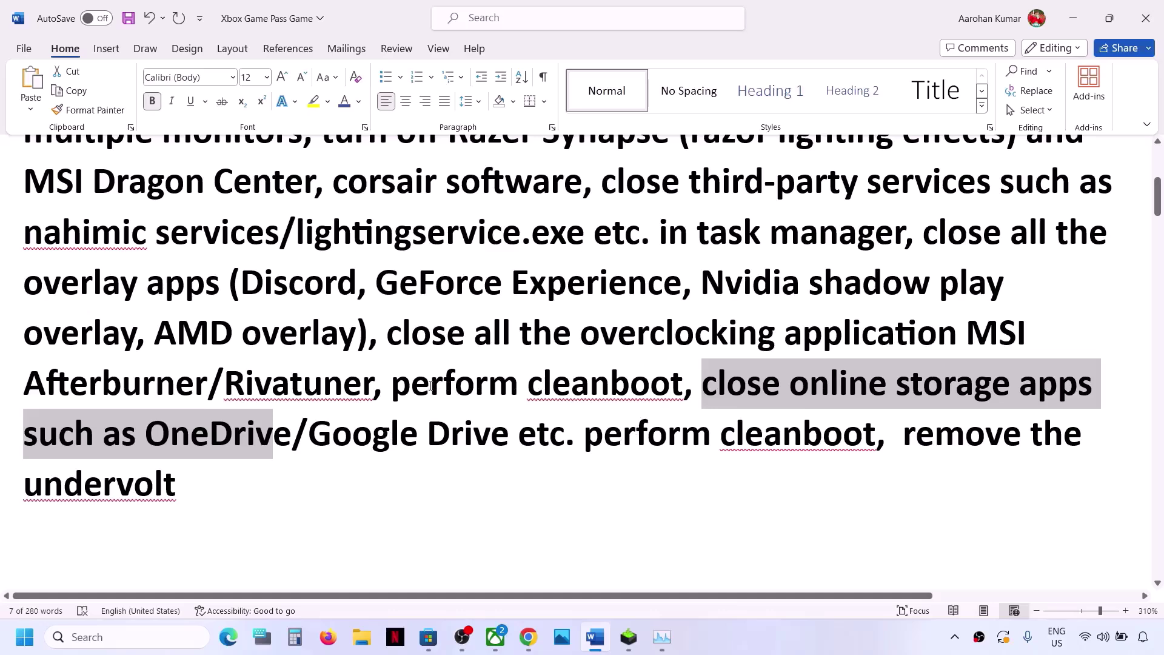
Step: Highlight the remaining Step 1 advice on removing the undervolt, and Step 2's "Restart PC" instruction
{"action": "left_click_drag", "start_coordinate": [430, 385], "coordinate": [679, 388]}
{"action": "left_click_drag", "start_coordinate": [914, 435], "coordinate": [1022, 475]}
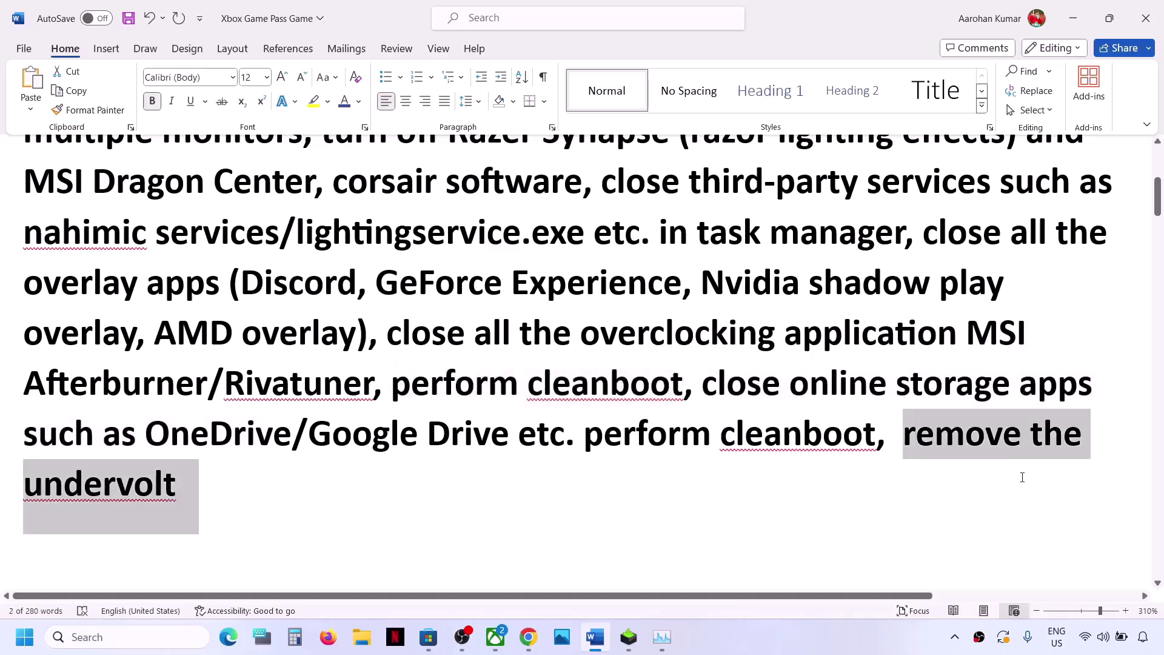
{"action": "left_click", "coordinate": [568, 436]}
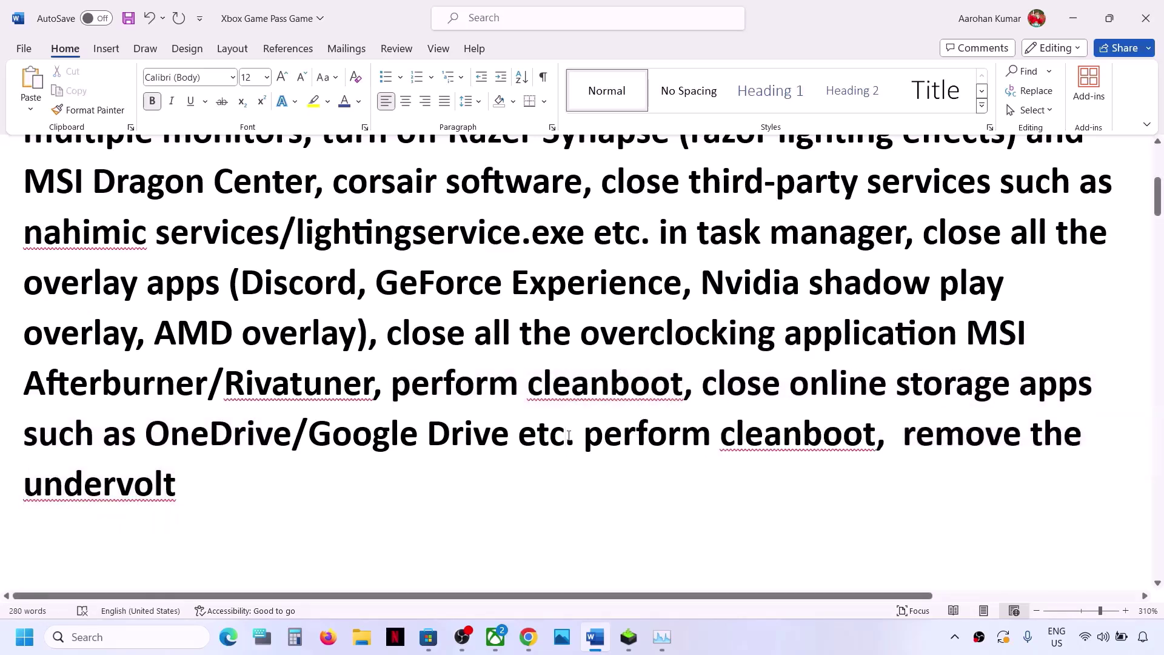
{"action": "scroll", "coordinate": [568, 435], "scroll_direction": "down", "scroll_amount": 3}
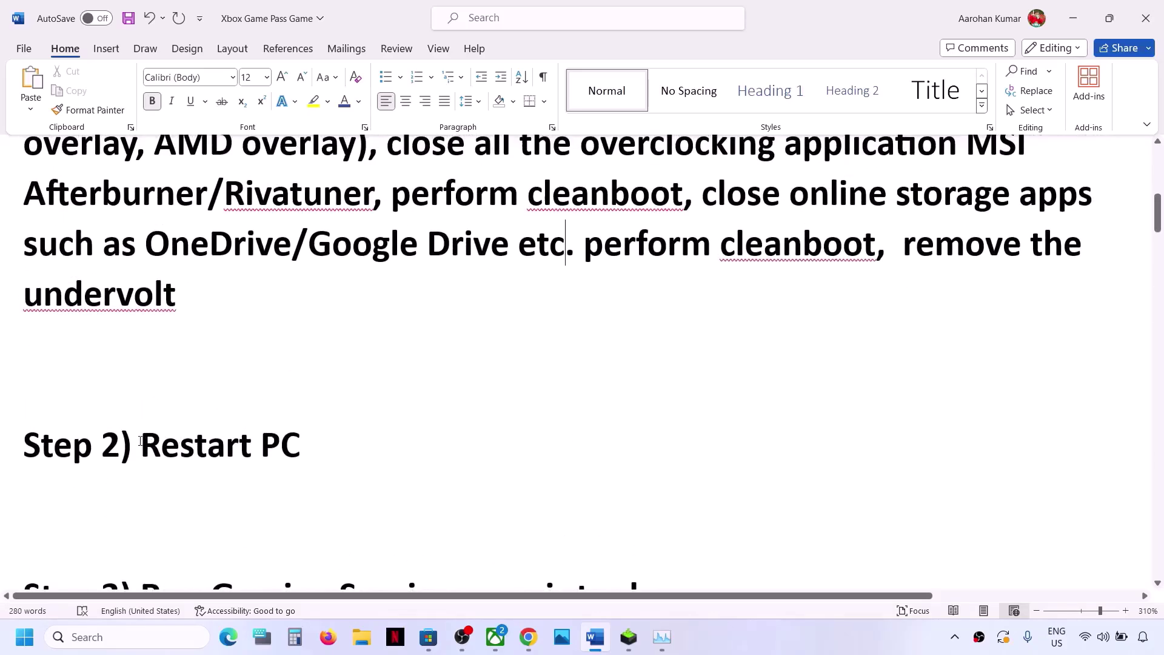
{"action": "left_click_drag", "start_coordinate": [141, 440], "coordinate": [301, 445]}
Step: Review the Step 1 advice, show the PC's power options including Update and restart, and dismiss them without restarting
{"action": "scroll", "coordinate": [257, 278], "scroll_direction": "up", "scroll_amount": 4}
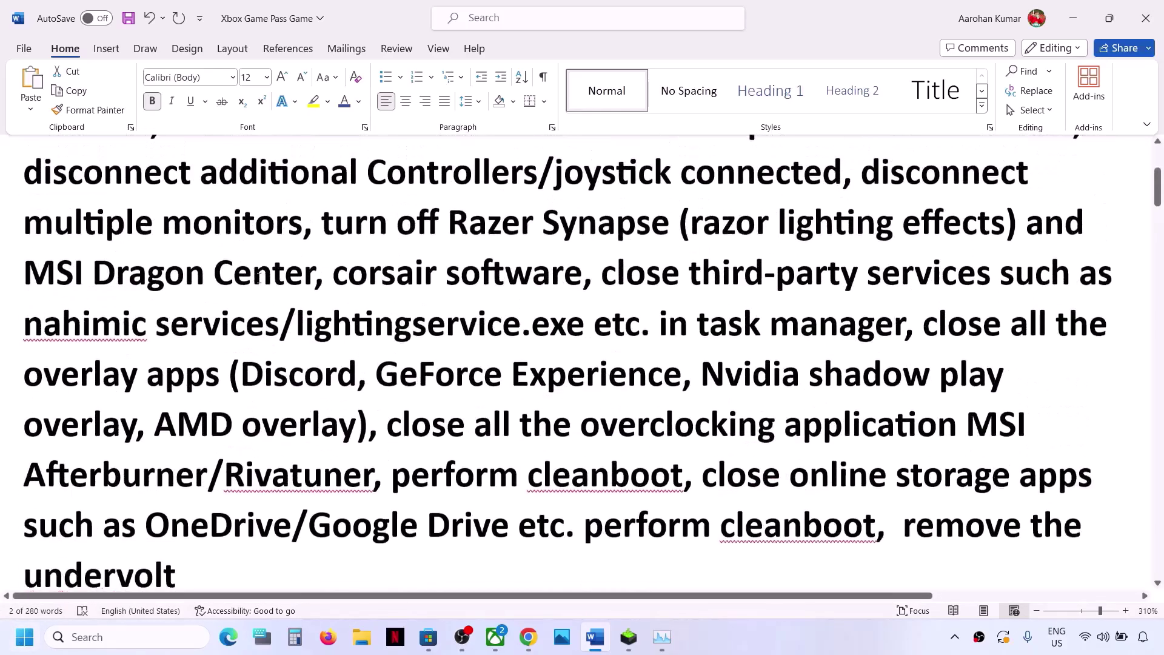
{"action": "scroll", "coordinate": [335, 294], "scroll_direction": "down", "scroll_amount": 7}
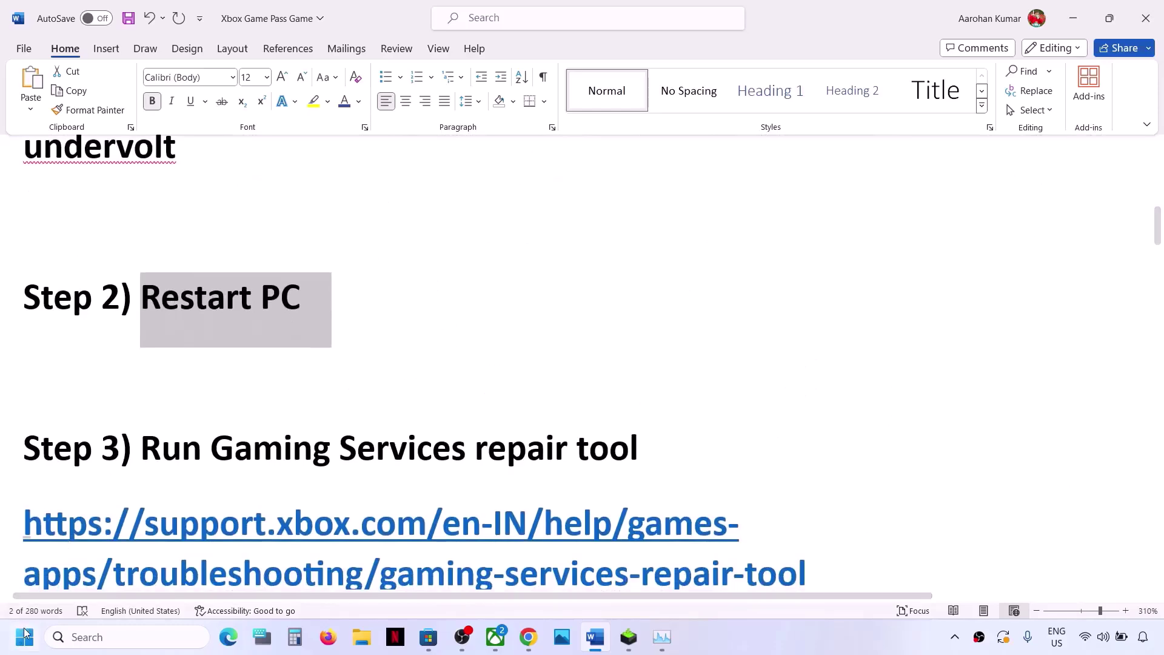
{"action": "left_click", "coordinate": [24, 635]}
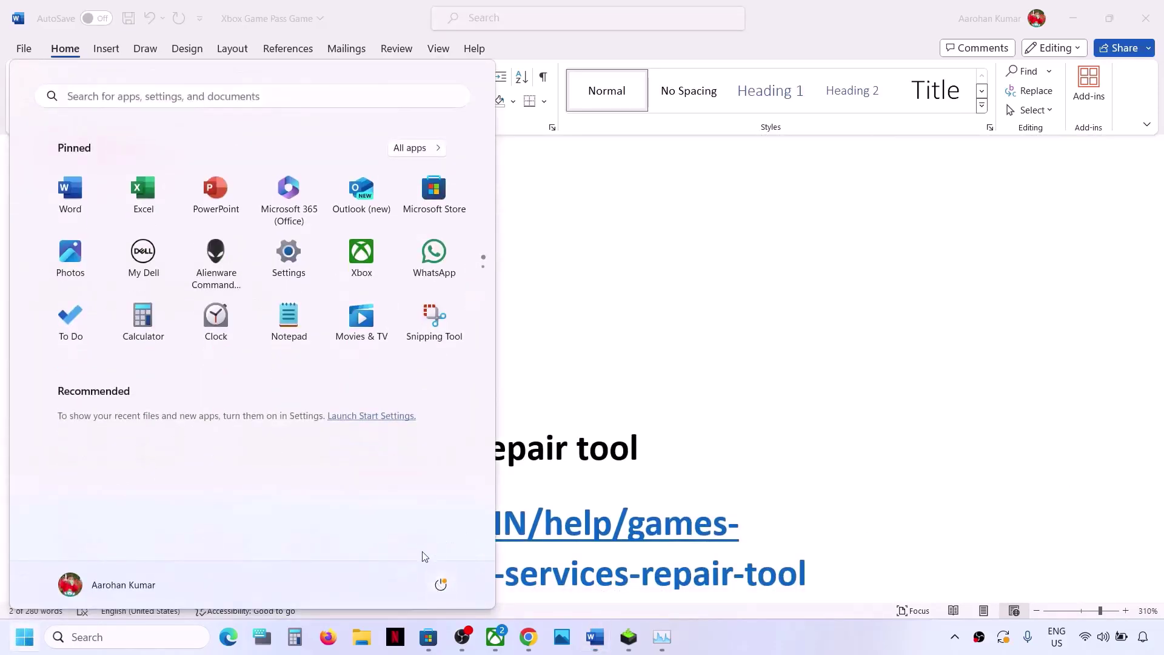
{"action": "left_click", "coordinate": [447, 584]}
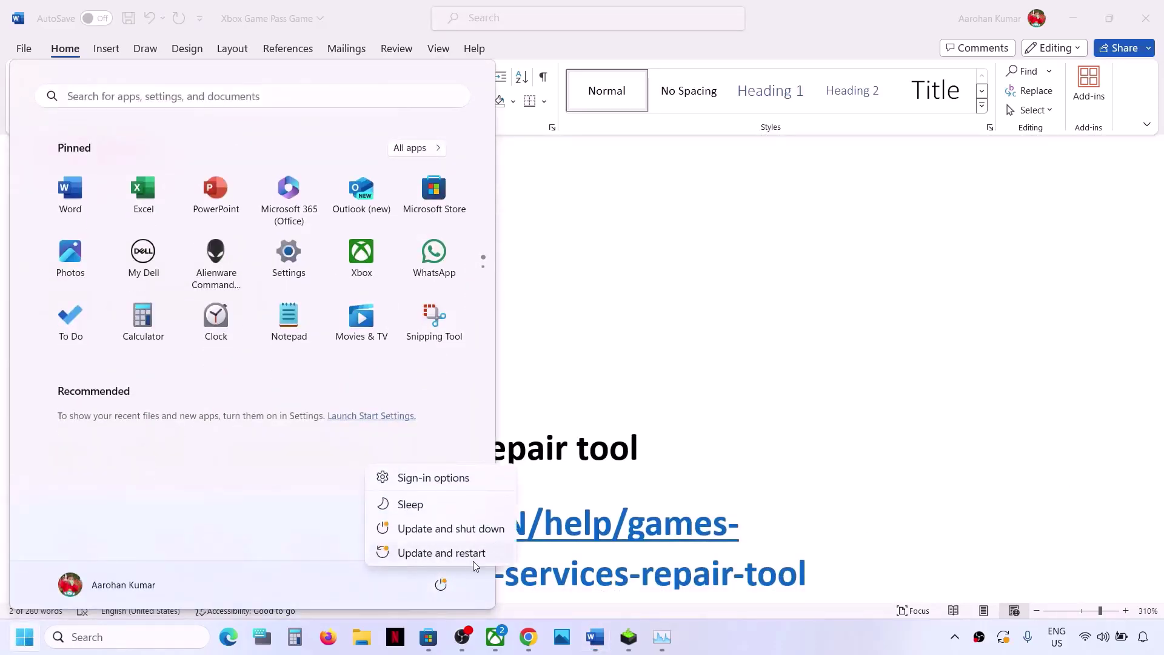
{"action": "left_click", "coordinate": [760, 423]}
{"action": "left_click", "coordinate": [760, 423]}
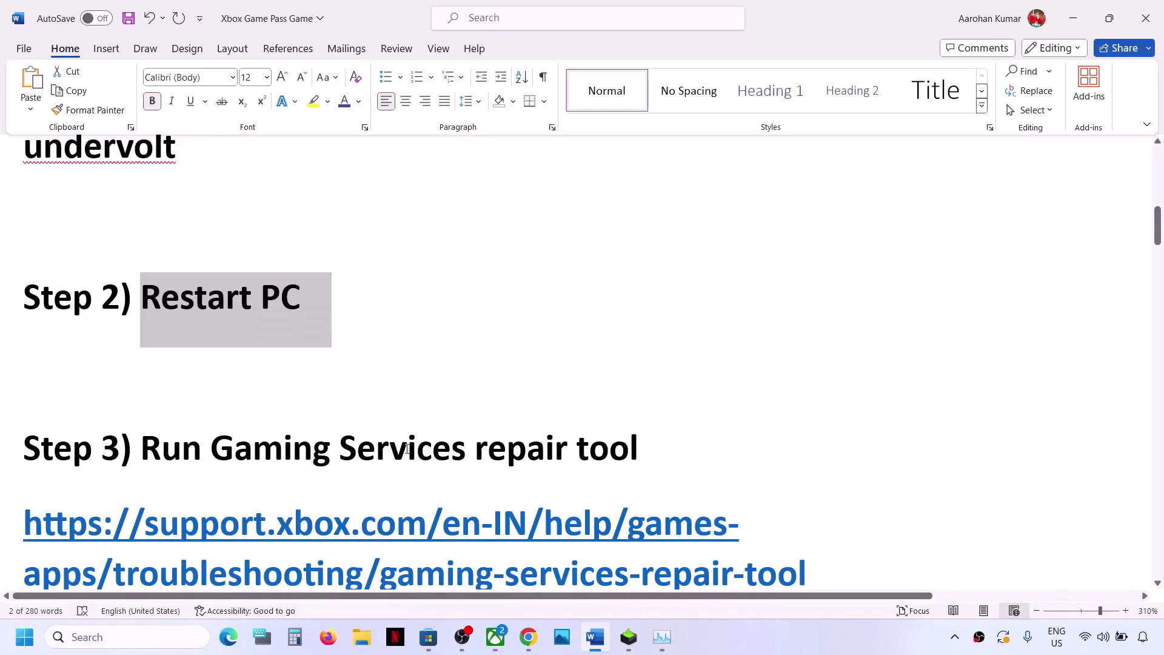
Step: Highlight Step 3's repair tool link and switch to Chrome to show the Gaming Services Repair Tool for PC page
{"action": "scroll", "coordinate": [407, 448], "scroll_direction": "down", "scroll_amount": 2}
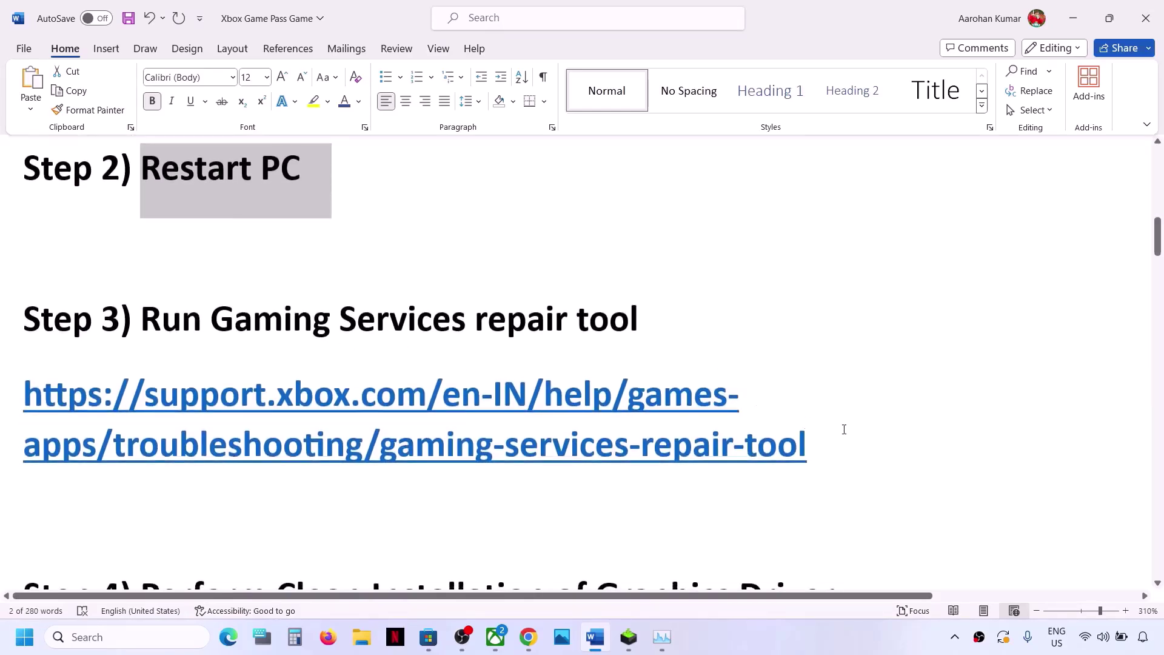
{"action": "left_click_drag", "start_coordinate": [821, 439], "coordinate": [190, 383]}
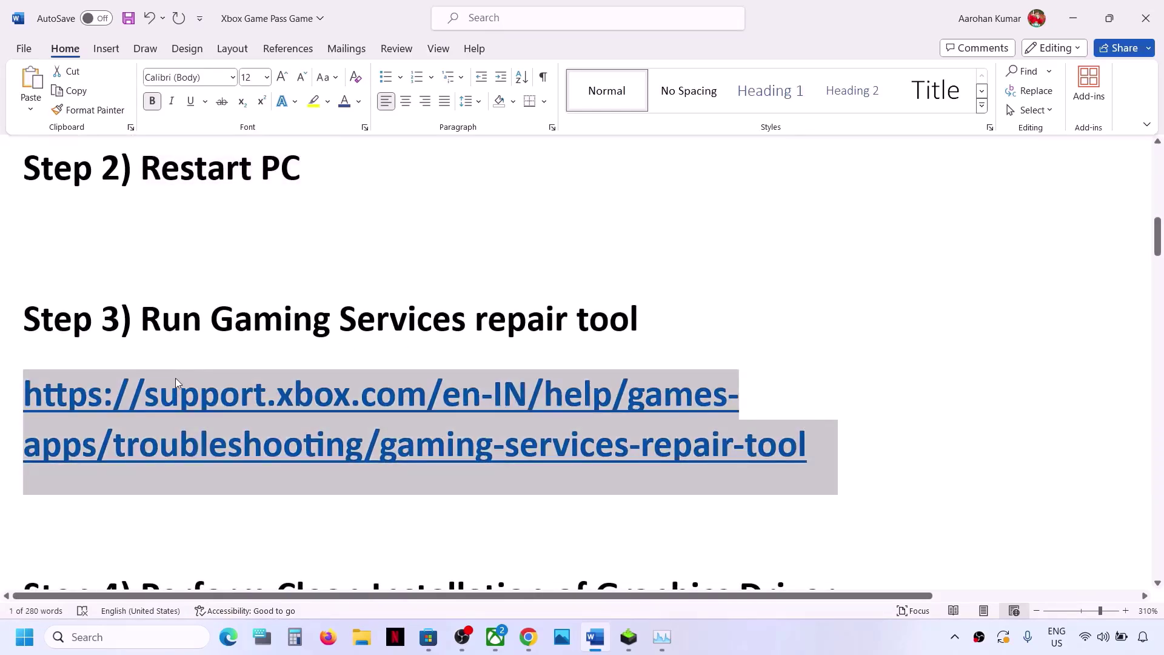
{"action": "left_click", "coordinate": [528, 637]}
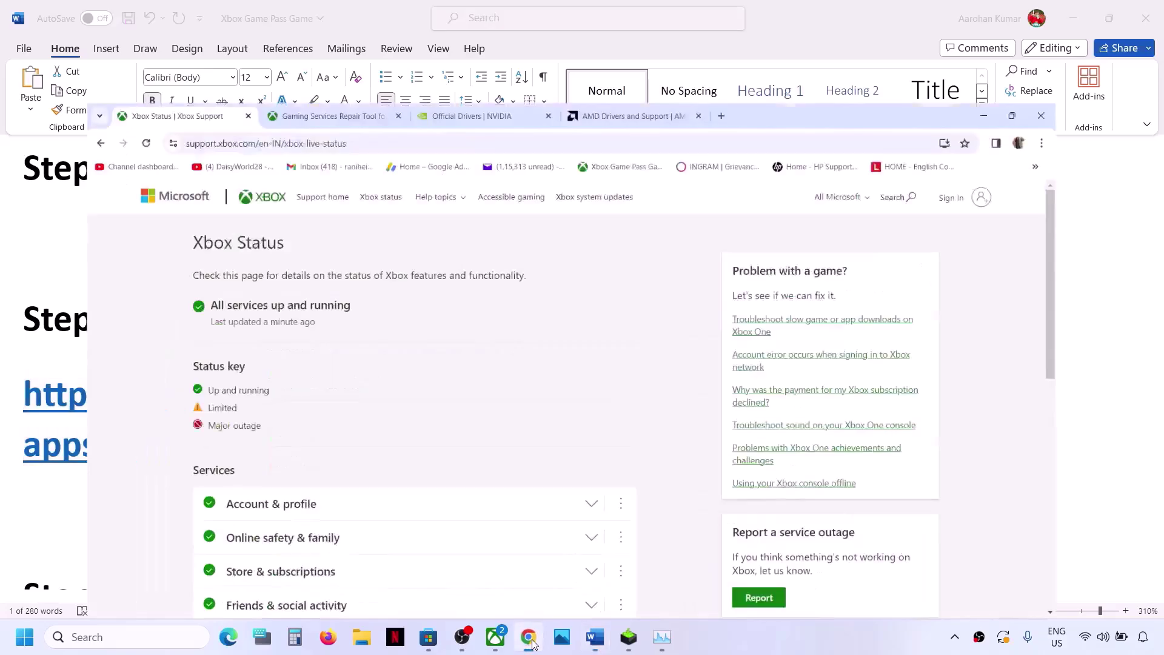
{"action": "left_click", "coordinate": [294, 28]}
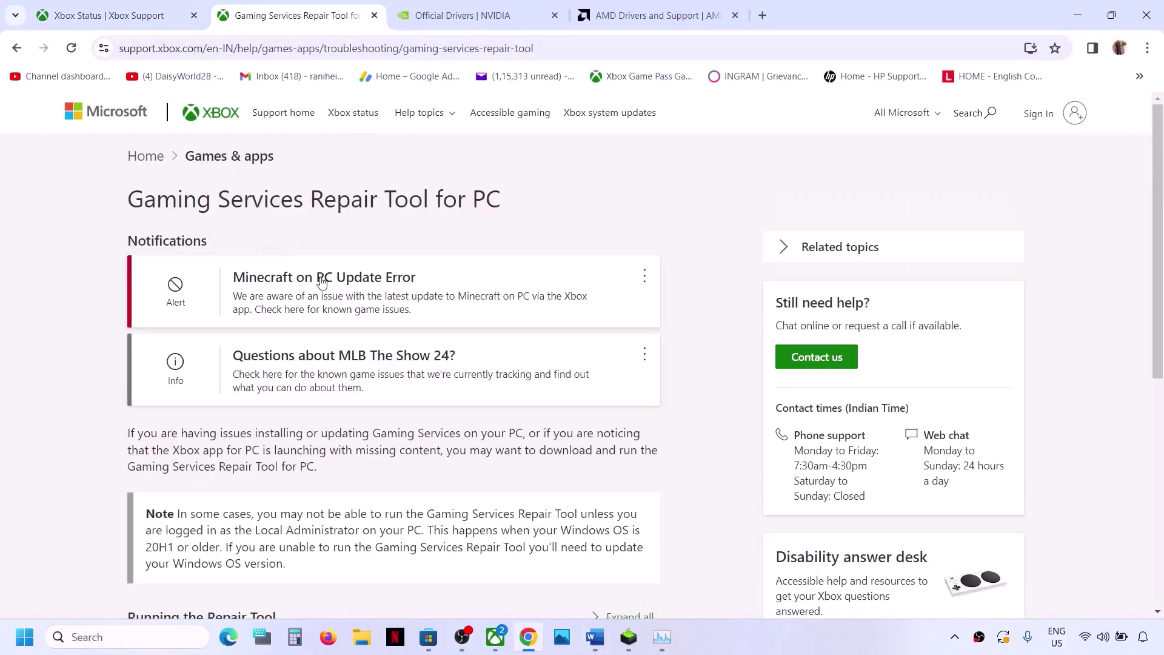
Step: Expand the downloadable version instructions, then download and run the Gaming Services Repair Tool for PC
{"action": "scroll", "coordinate": [321, 282], "scroll_direction": "down", "scroll_amount": 5}
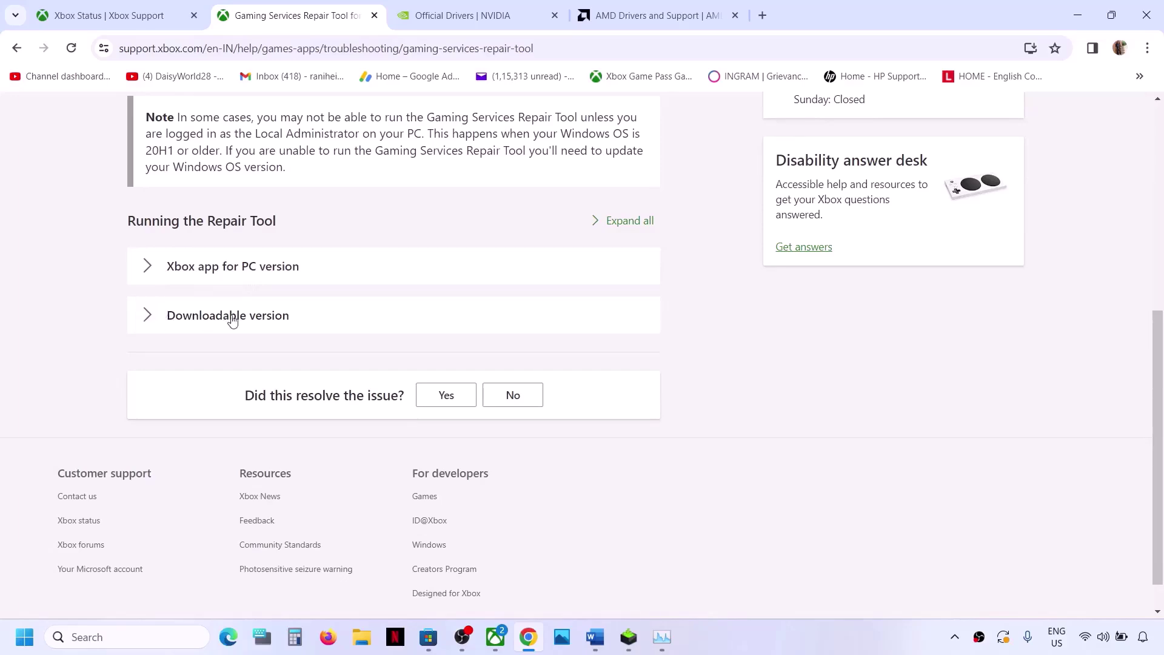
{"action": "left_click", "coordinate": [146, 314]}
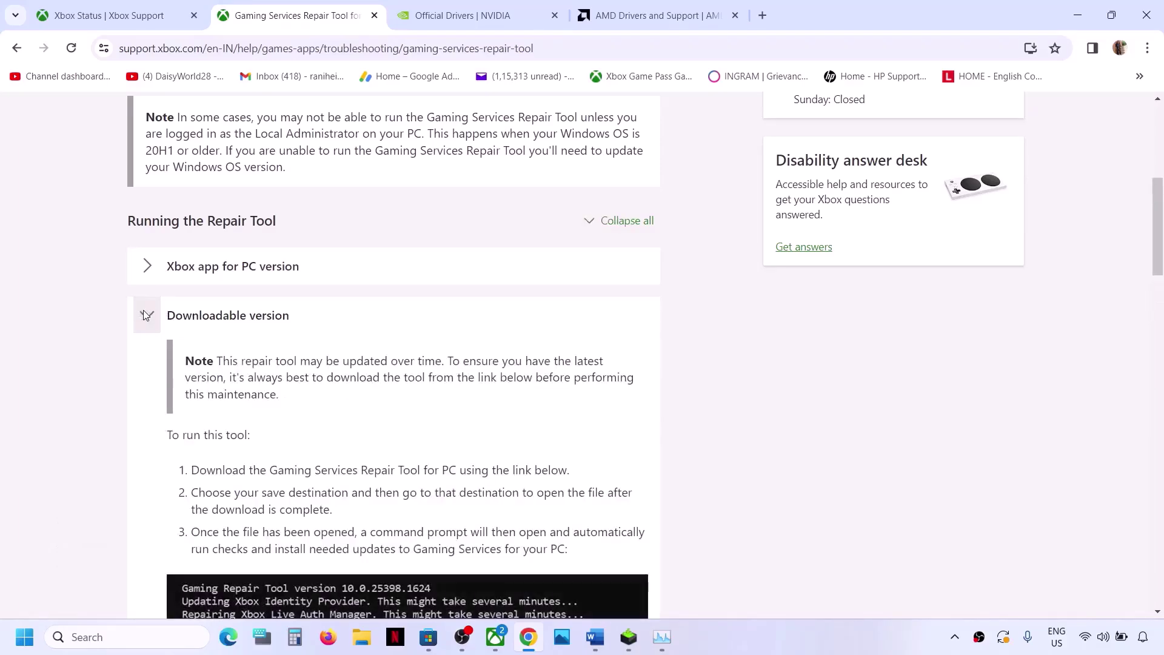
{"action": "scroll", "coordinate": [305, 381], "scroll_direction": "down", "scroll_amount": 3}
{"action": "scroll", "coordinate": [305, 380], "scroll_direction": "down", "scroll_amount": 6}
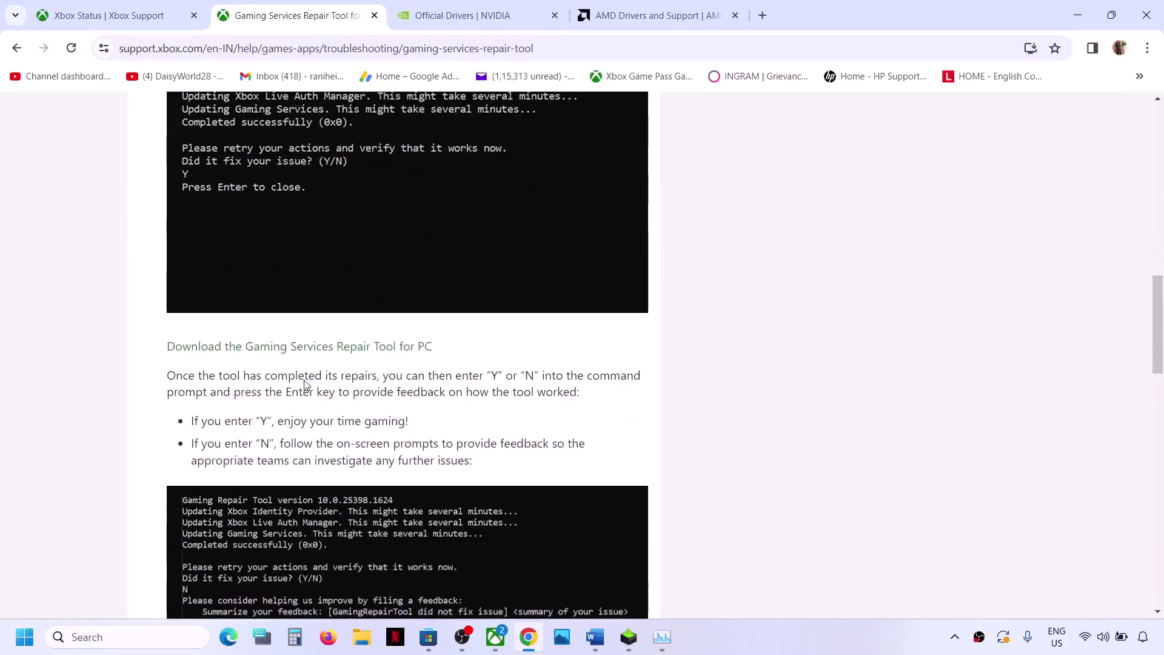
{"action": "left_click", "coordinate": [381, 346]}
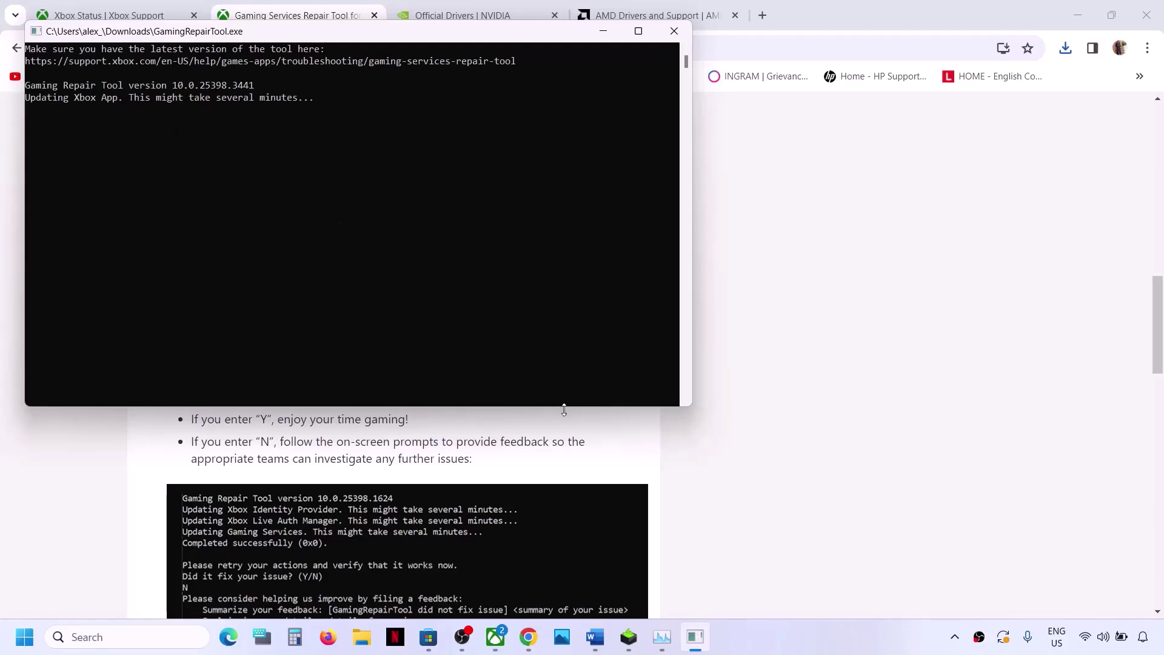
{"action": "left_click", "coordinate": [761, 515]}
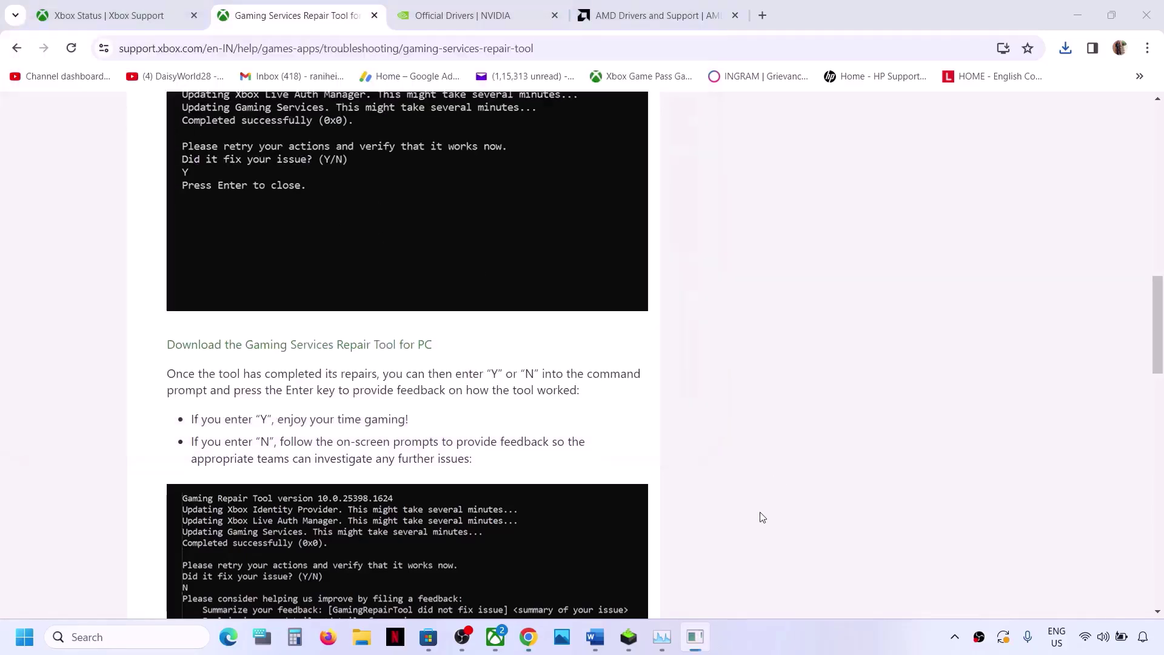
Step: Switch to the Xbox app and start repairing with the Gaming Services Repair Tool from Xbox Support
{"action": "left_click", "coordinate": [496, 636]}
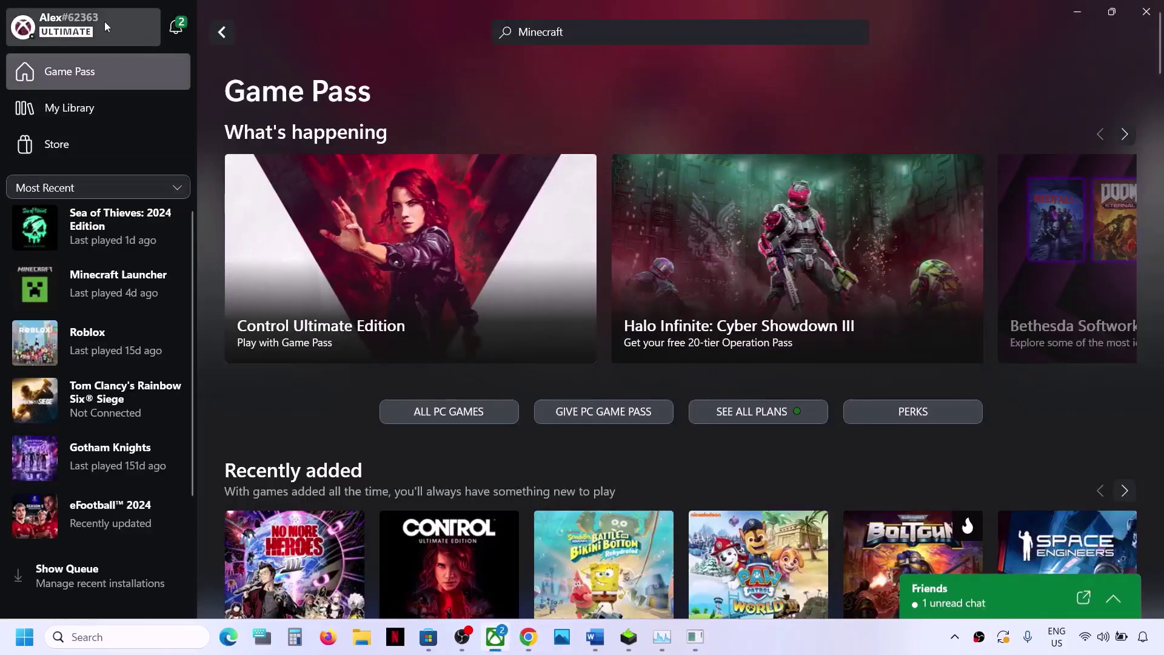
{"action": "left_click", "coordinate": [54, 28]}
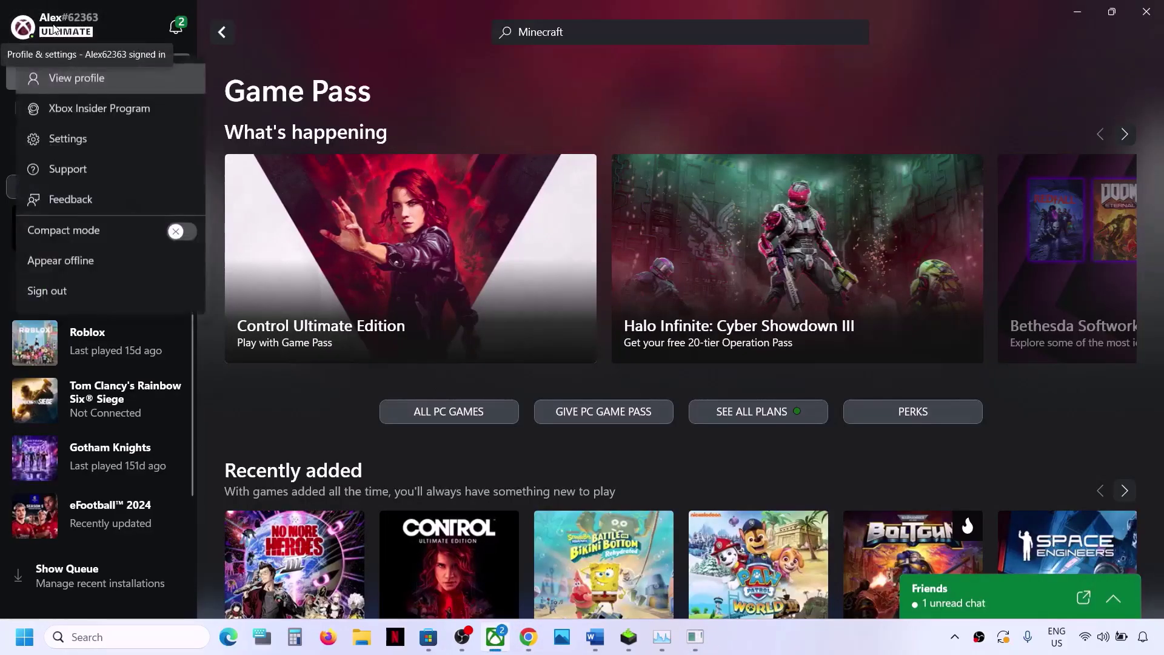
{"action": "left_click", "coordinate": [72, 169]}
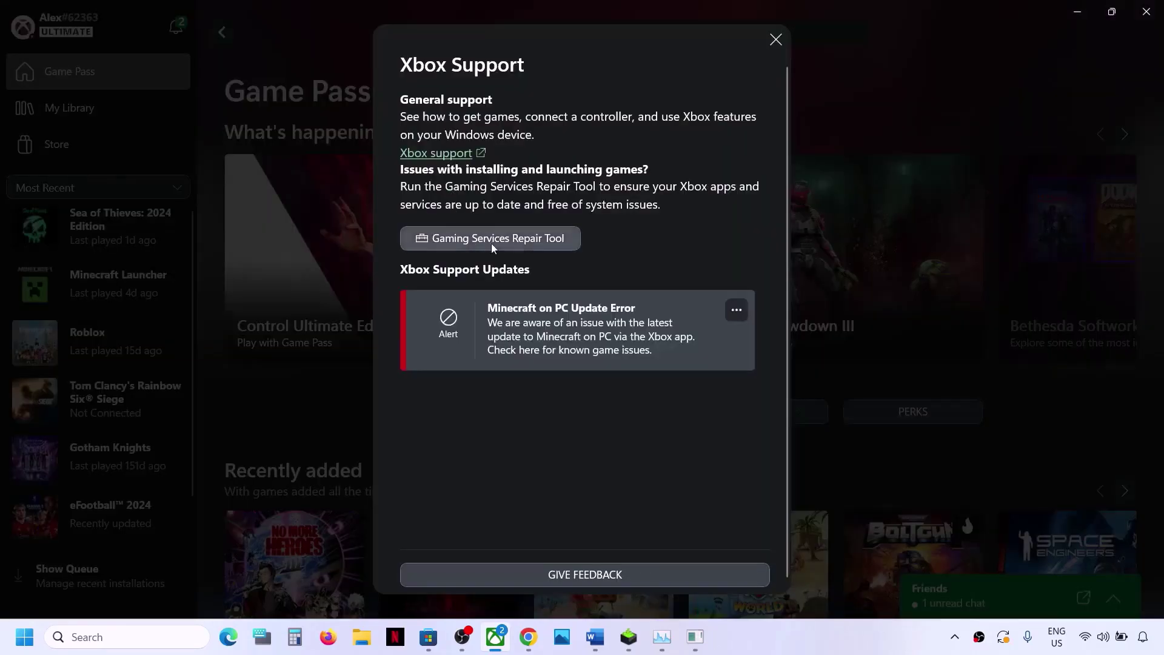
{"action": "left_click", "coordinate": [536, 240]}
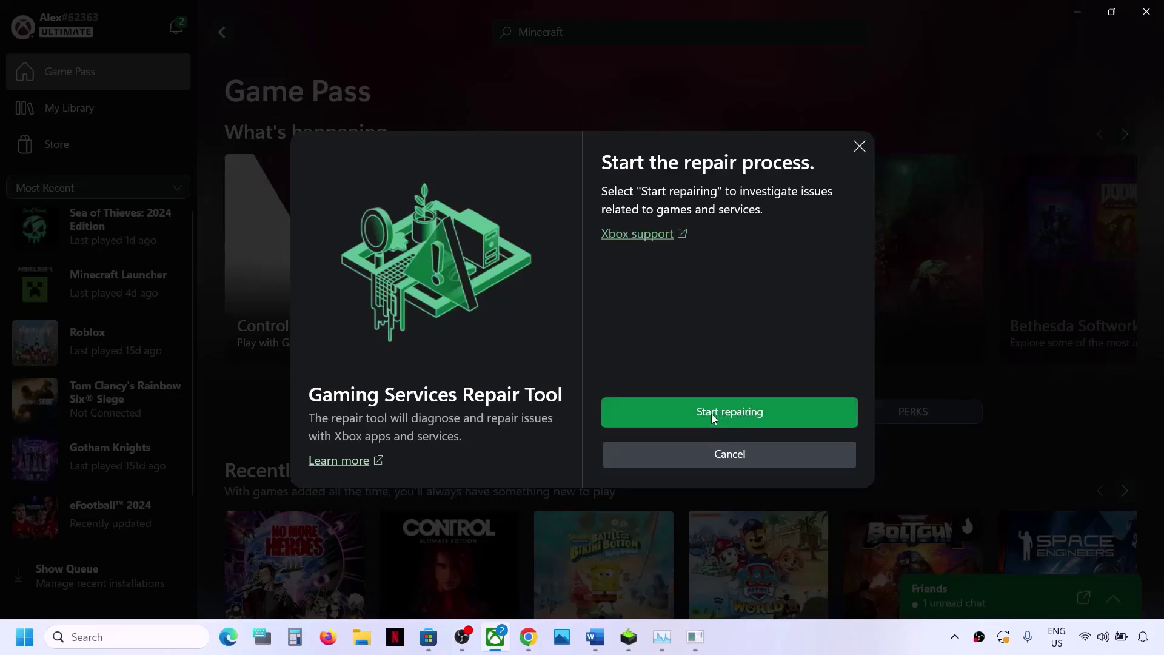
{"action": "left_click", "coordinate": [728, 413]}
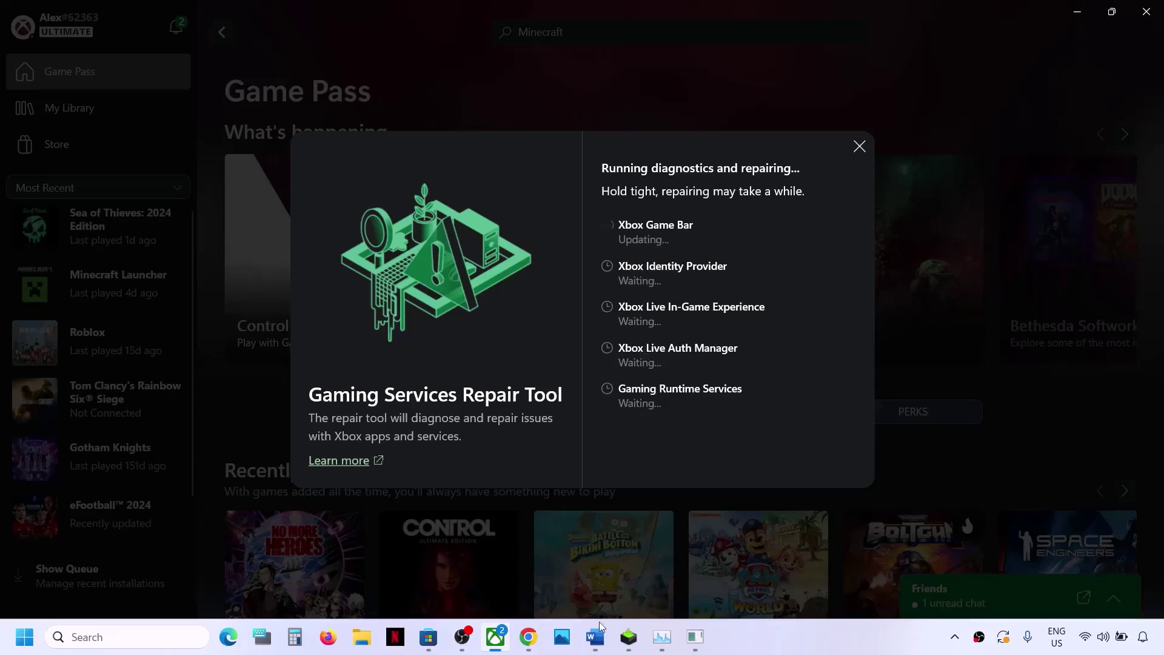
Step: Switch to the Word guide and highlight Step 4's graphics driver heading and its NVIDIA and AMD links
{"action": "left_click", "coordinate": [596, 648]}
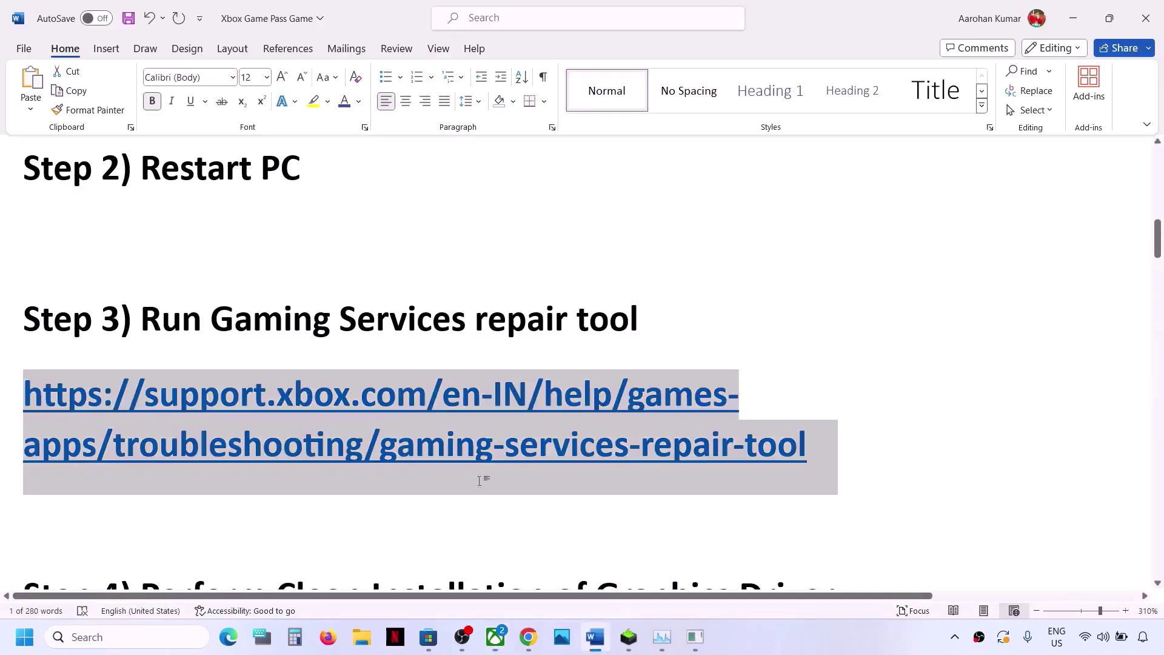
{"action": "scroll", "coordinate": [372, 456], "scroll_direction": "down", "scroll_amount": 2}
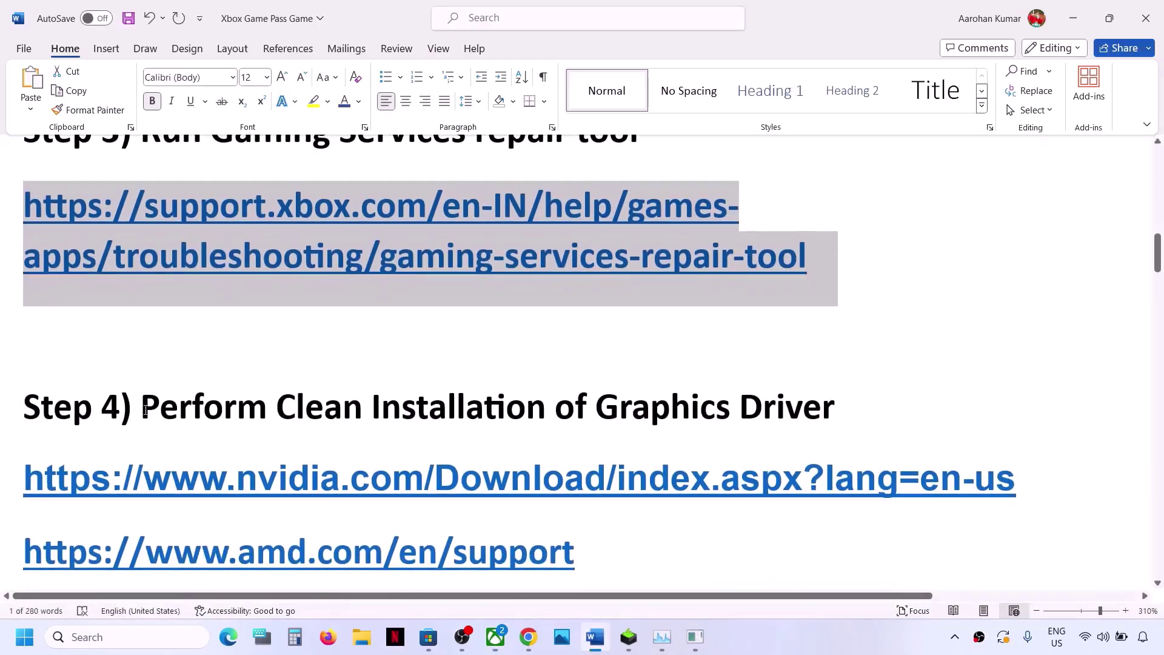
{"action": "left_click_drag", "start_coordinate": [146, 409], "coordinate": [798, 417]}
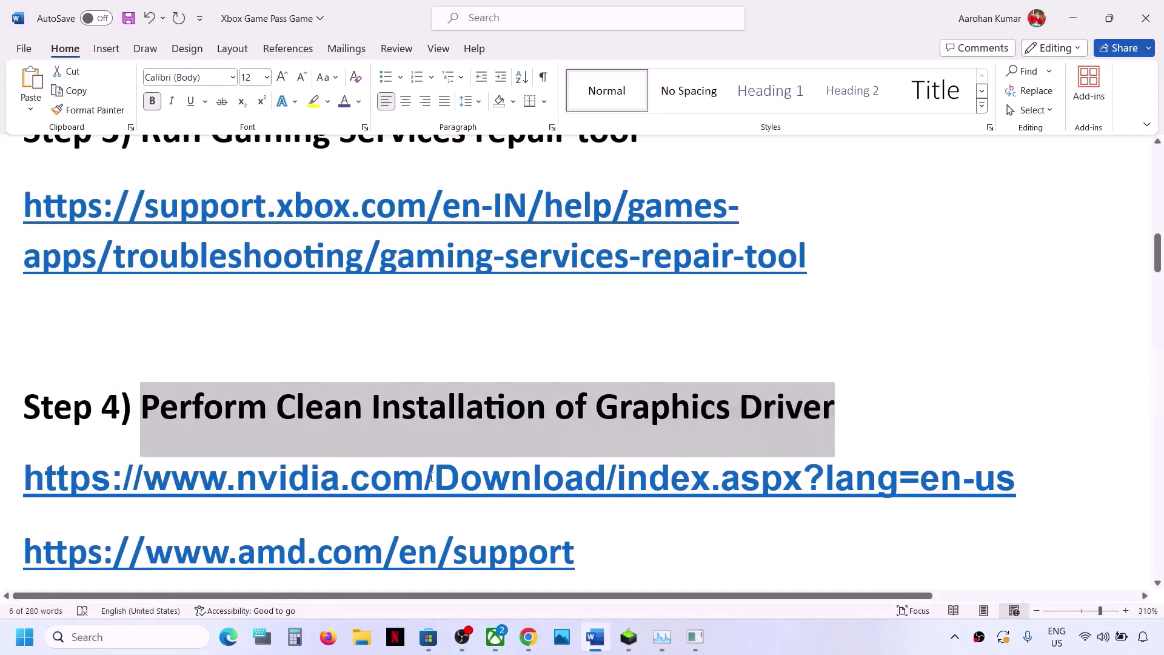
{"action": "left_click_drag", "start_coordinate": [223, 480], "coordinate": [584, 483]}
{"action": "scroll", "coordinate": [583, 481], "scroll_direction": "down", "scroll_amount": 2}
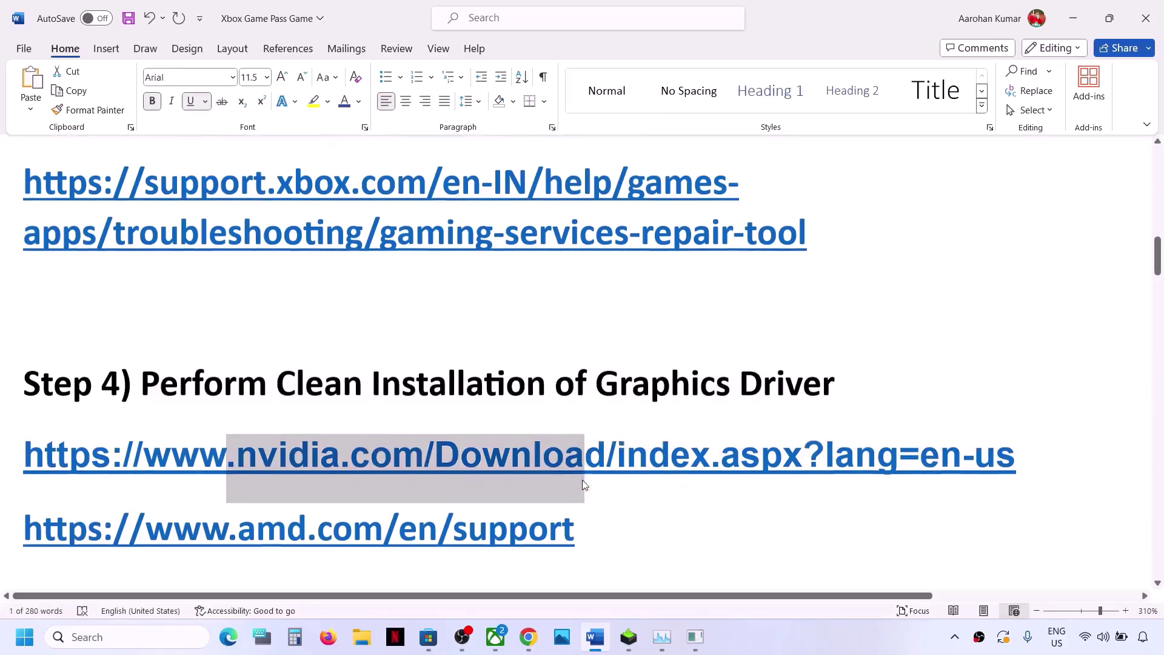
{"action": "left_click_drag", "start_coordinate": [203, 438], "coordinate": [546, 430]}
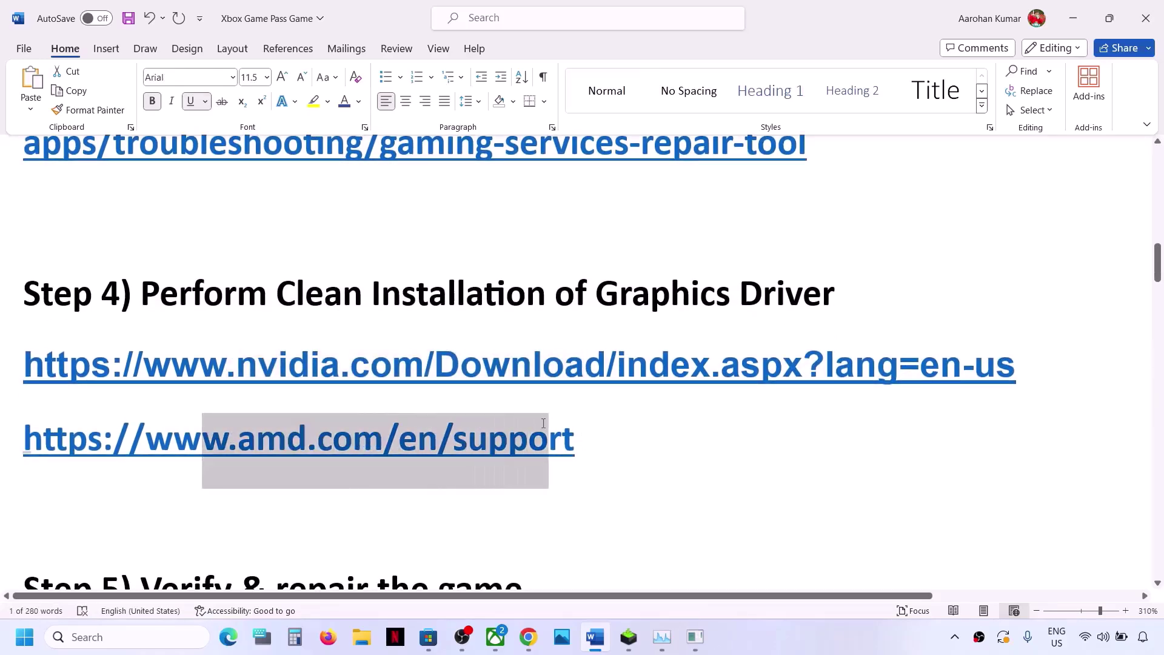
{"action": "triple_click", "coordinate": [498, 370]}
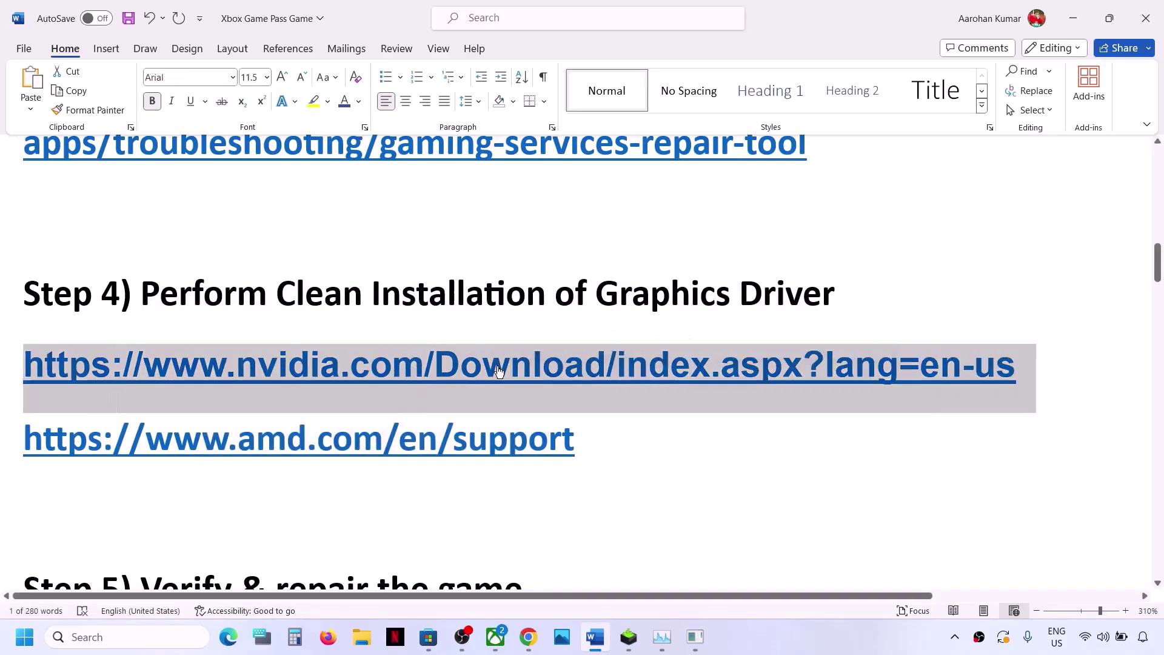
Step: Switch to Chrome's NVIDIA driver page and choose GeForce, RTX 30 Series (Notebooks), RTX 3050 Laptop GPU and Windows 11
{"action": "left_click", "coordinate": [527, 637]}
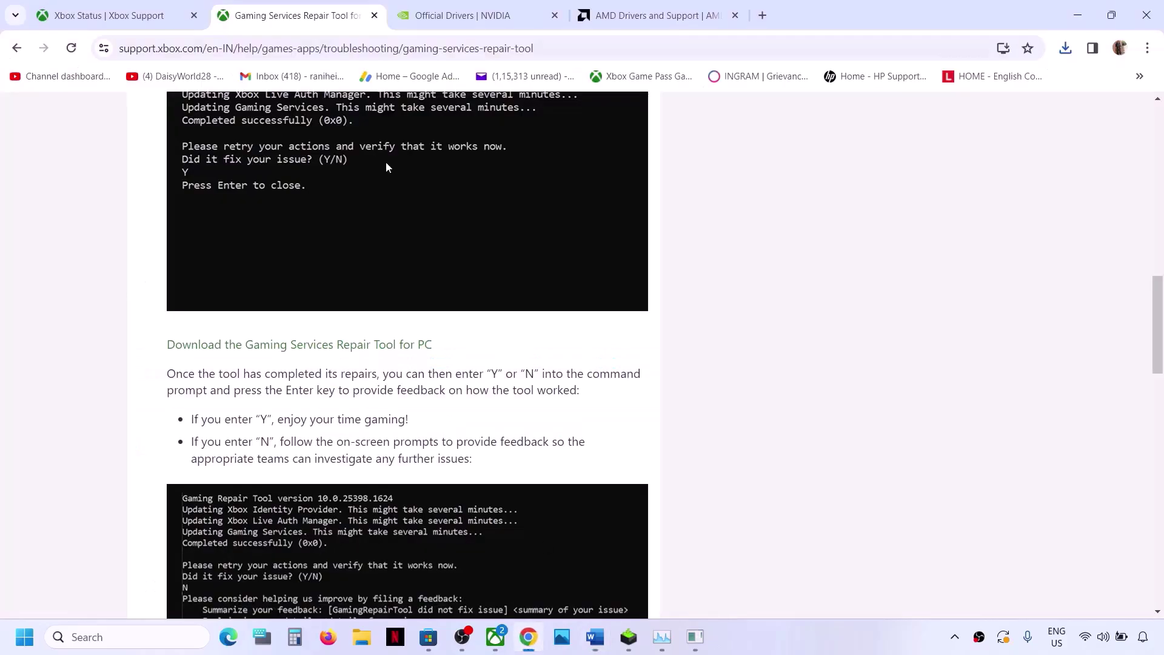
{"action": "left_click", "coordinate": [479, 16]}
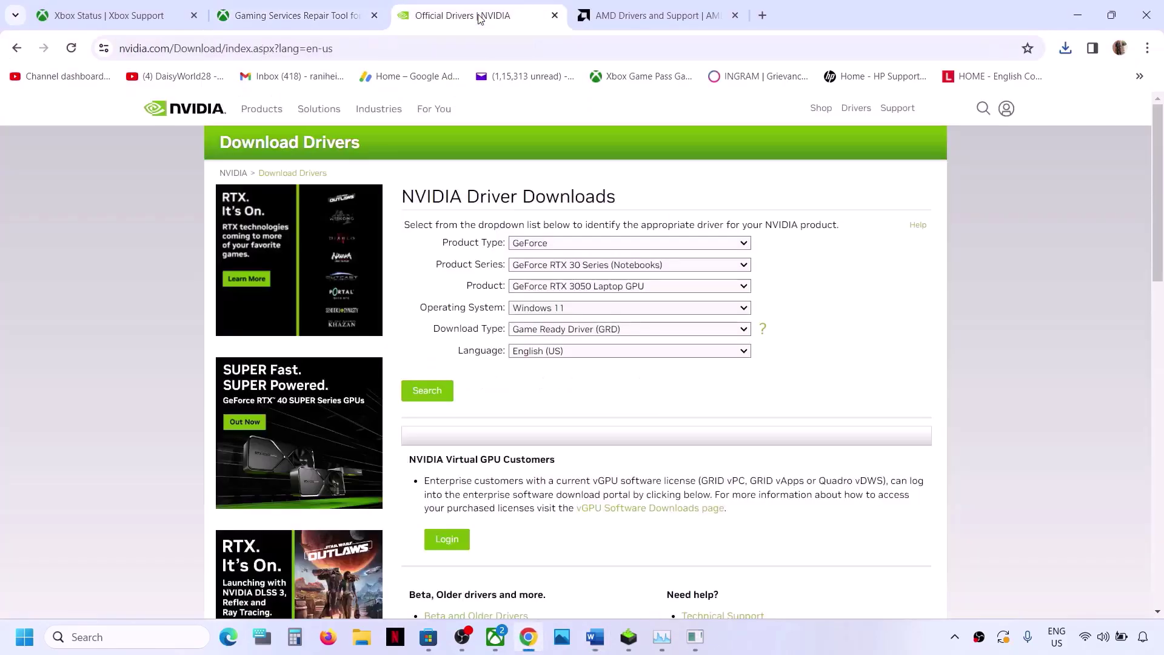
{"action": "left_click", "coordinate": [582, 243]}
{"action": "left_click", "coordinate": [559, 258]}
{"action": "left_click", "coordinate": [565, 266]}
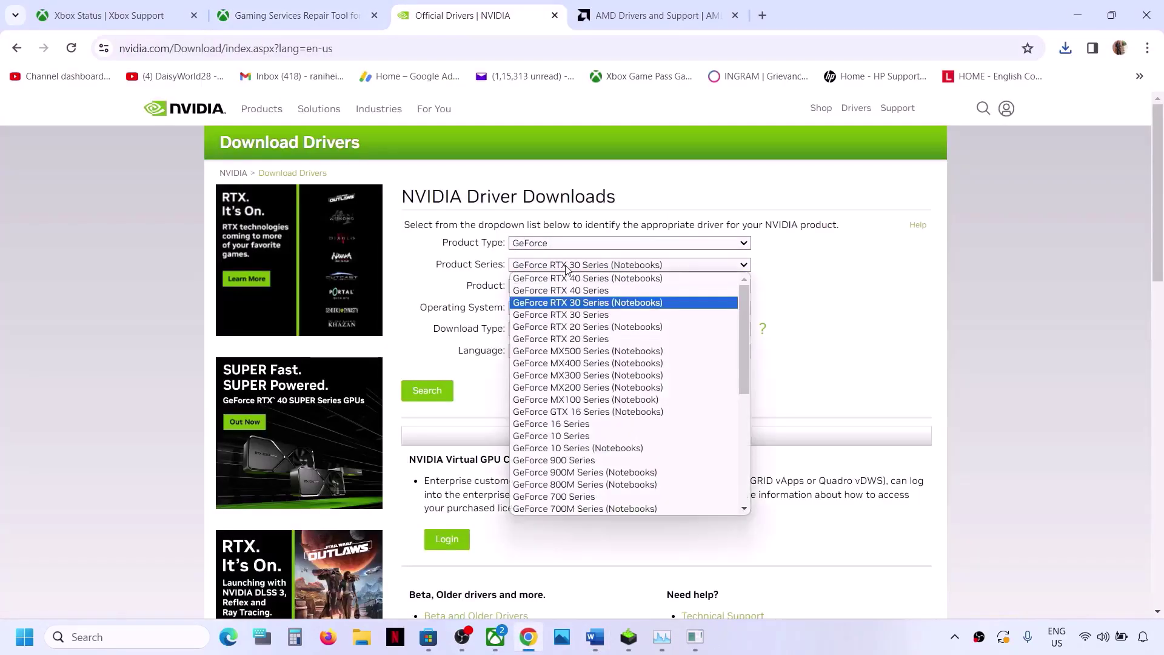
{"action": "left_click", "coordinate": [594, 305]}
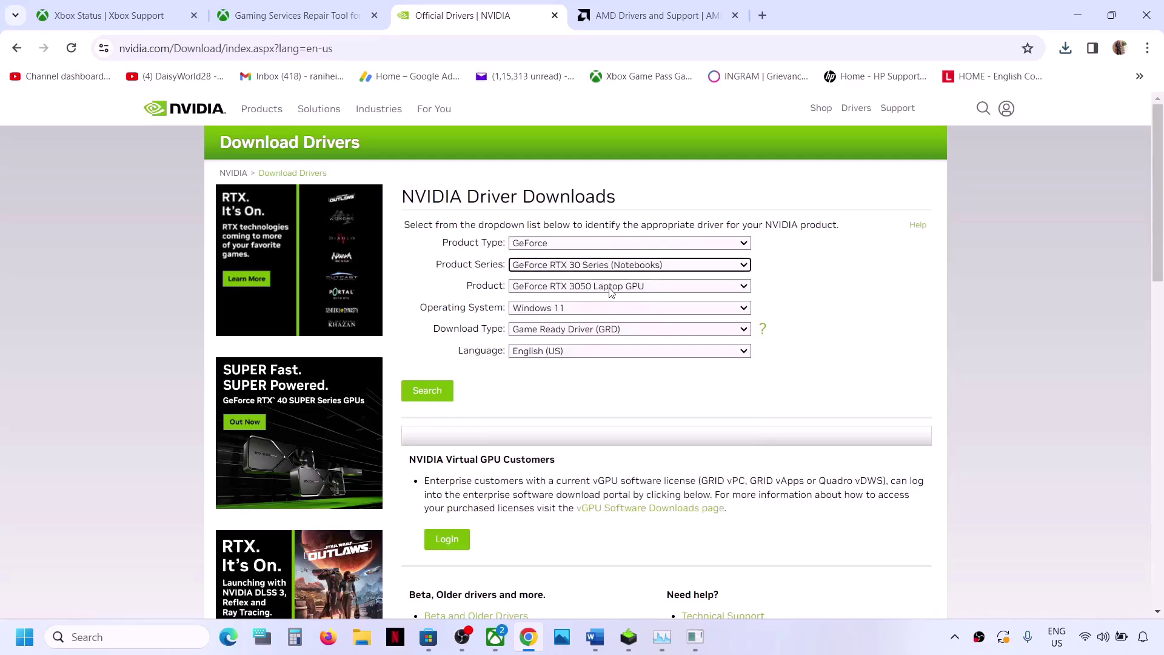
{"action": "left_click", "coordinate": [611, 290]}
{"action": "left_click", "coordinate": [610, 372]}
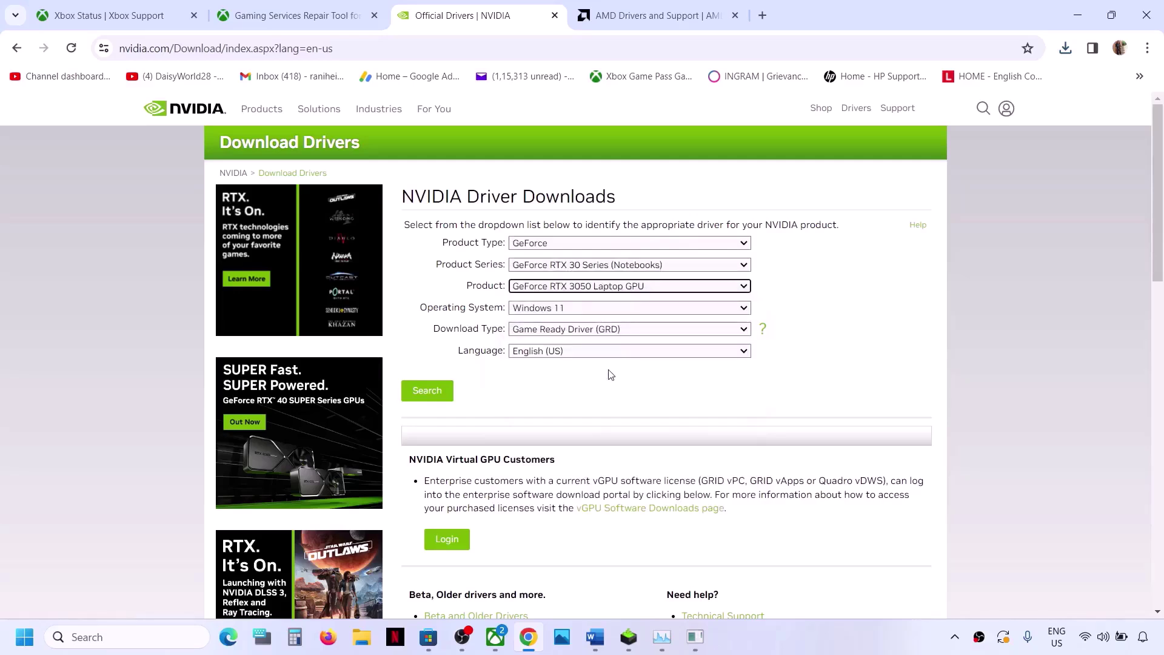
{"action": "left_click", "coordinate": [584, 310]}
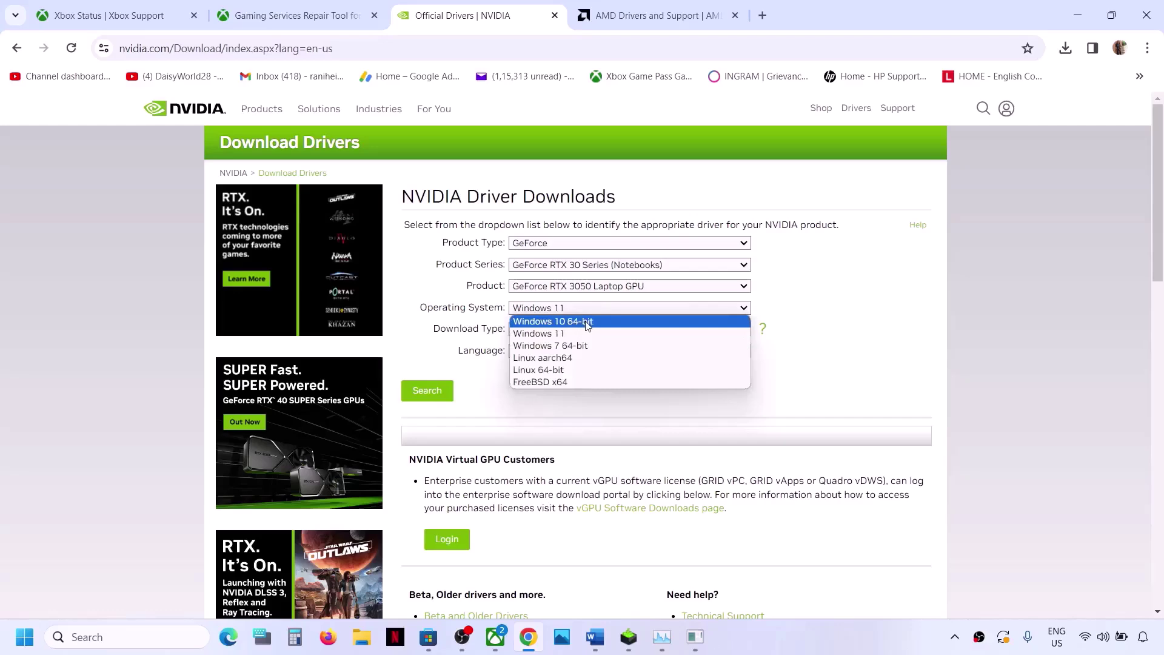
{"action": "left_click", "coordinate": [569, 334]}
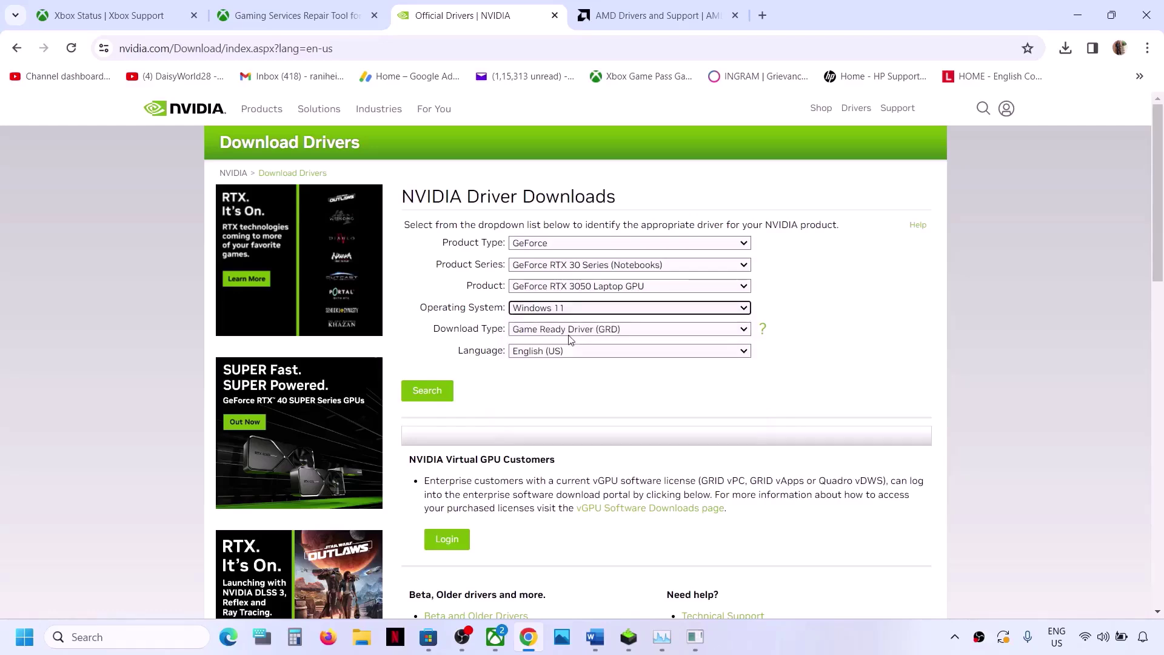
Step: Search for the matching NVIDIA driver and download the GeForce Game Ready Driver 551.76
{"action": "left_click", "coordinate": [450, 389]}
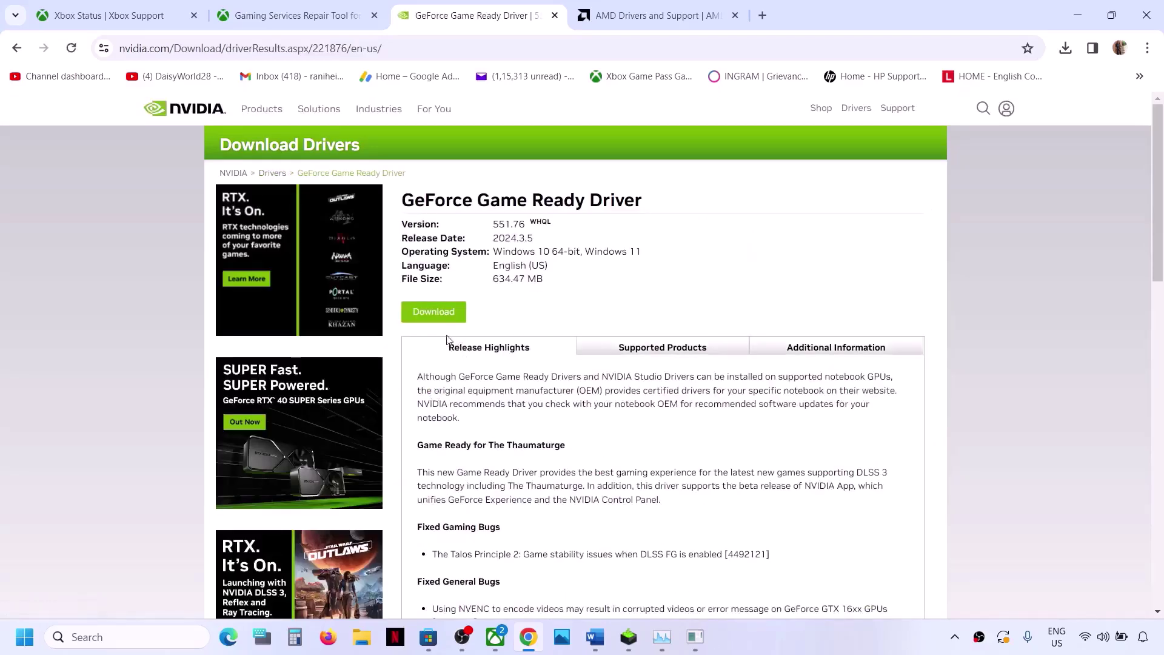
{"action": "left_click", "coordinate": [434, 313]}
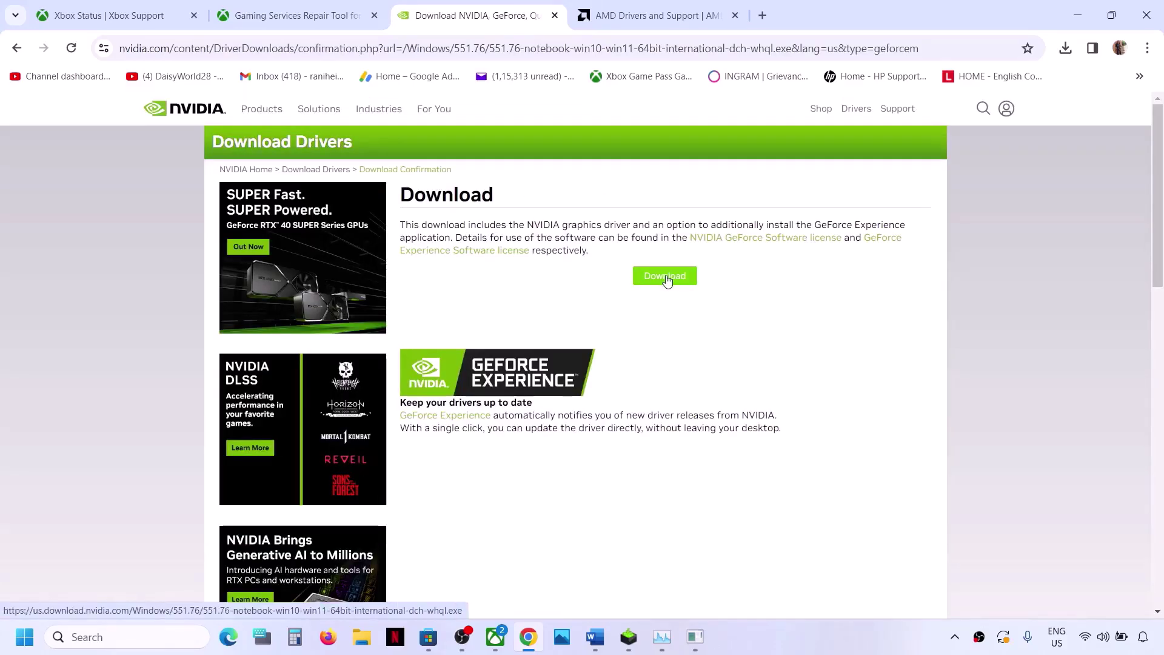
{"action": "left_click", "coordinate": [667, 277]}
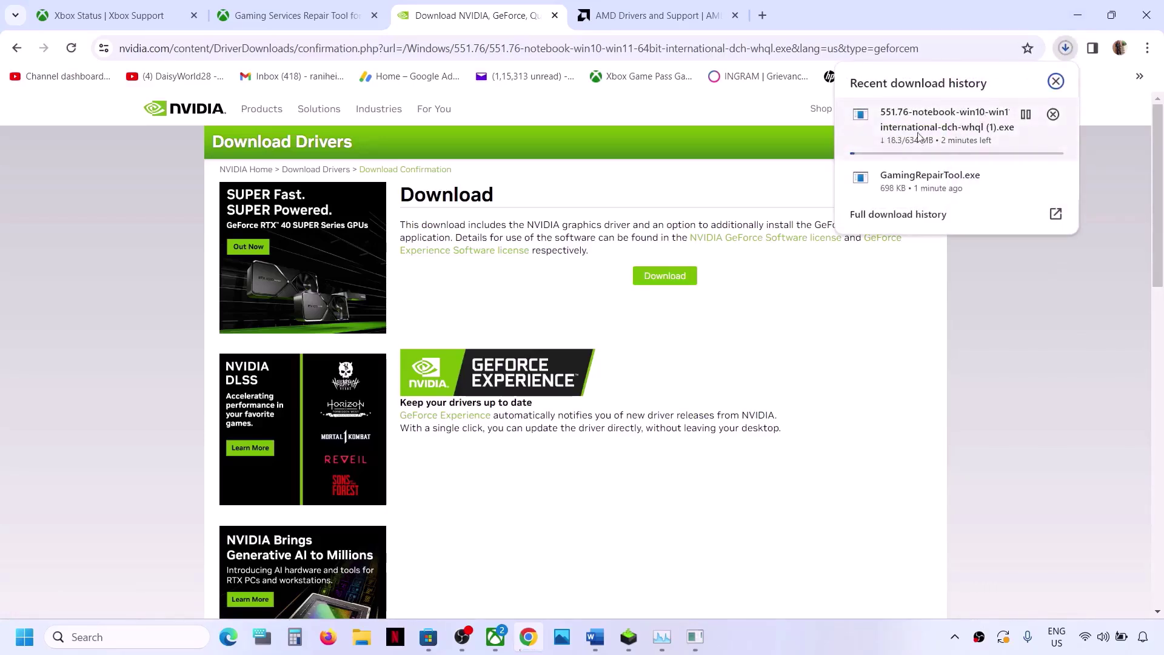
Step: Switch to the NVIDIA Installer, accept the license, and choose Custom (Advanced) with a clean installation selected, without starting it
{"action": "left_click", "coordinate": [626, 638]}
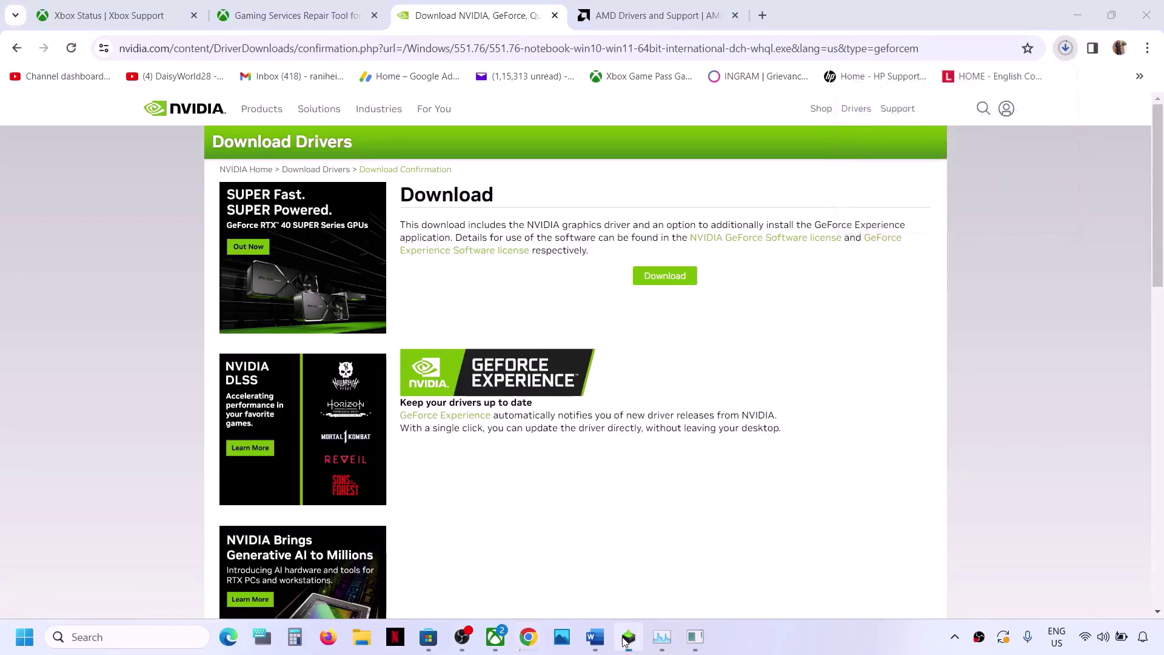
{"action": "left_click", "coordinate": [642, 460]}
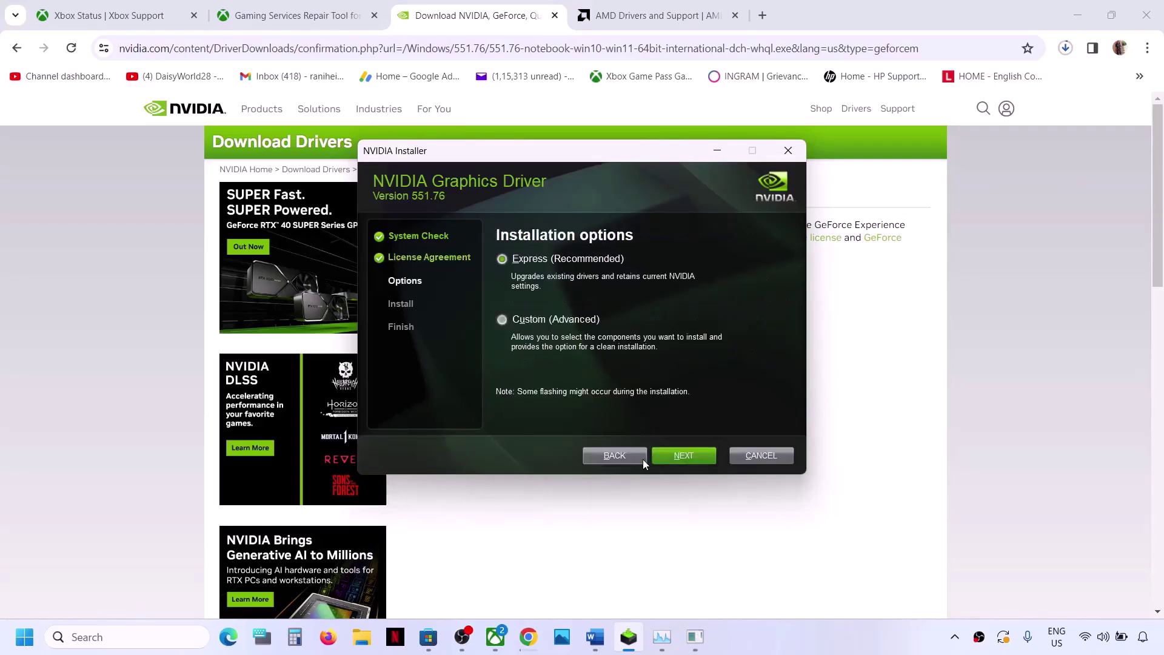
{"action": "left_click", "coordinate": [503, 320]}
{"action": "left_click", "coordinate": [675, 457]}
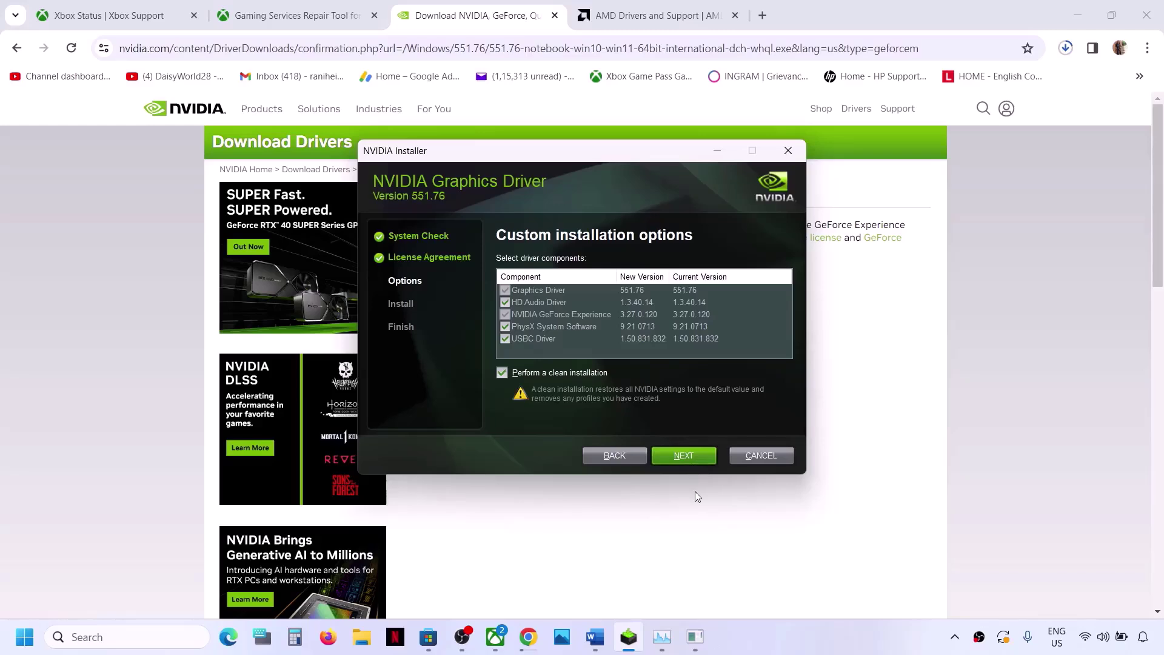
{"action": "key", "text": "super+f"}
{"action": "left_click", "coordinate": [1015, 371]}
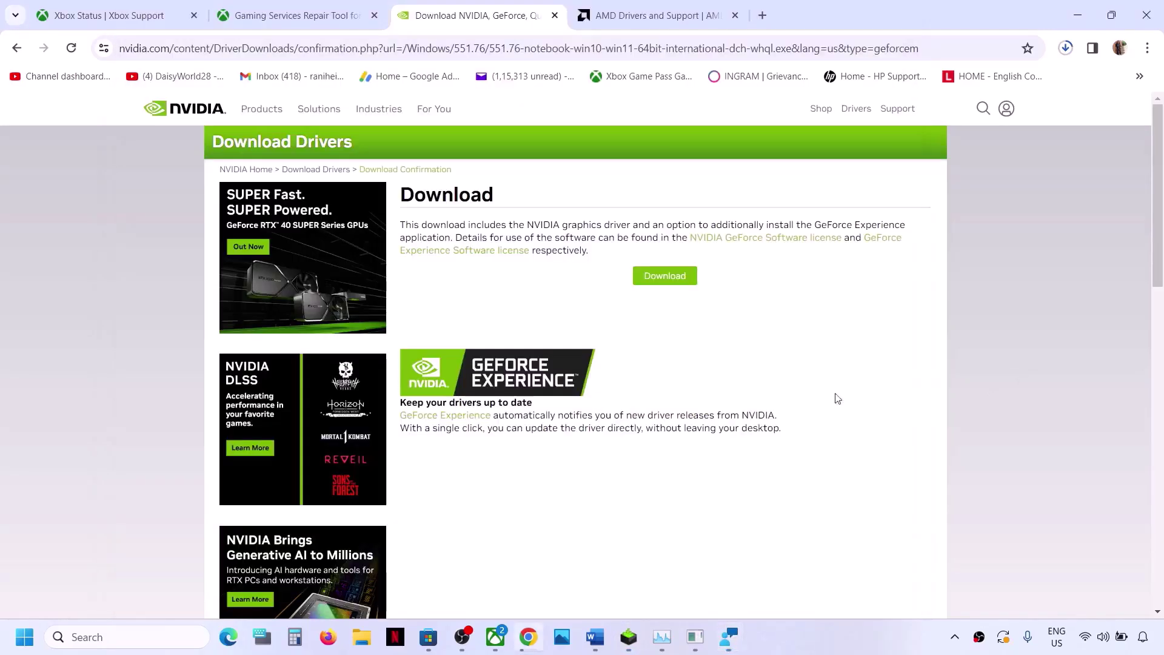
Step: Show the PC's power options for the restart and dismiss them without restarting
{"action": "left_click", "coordinate": [24, 637]}
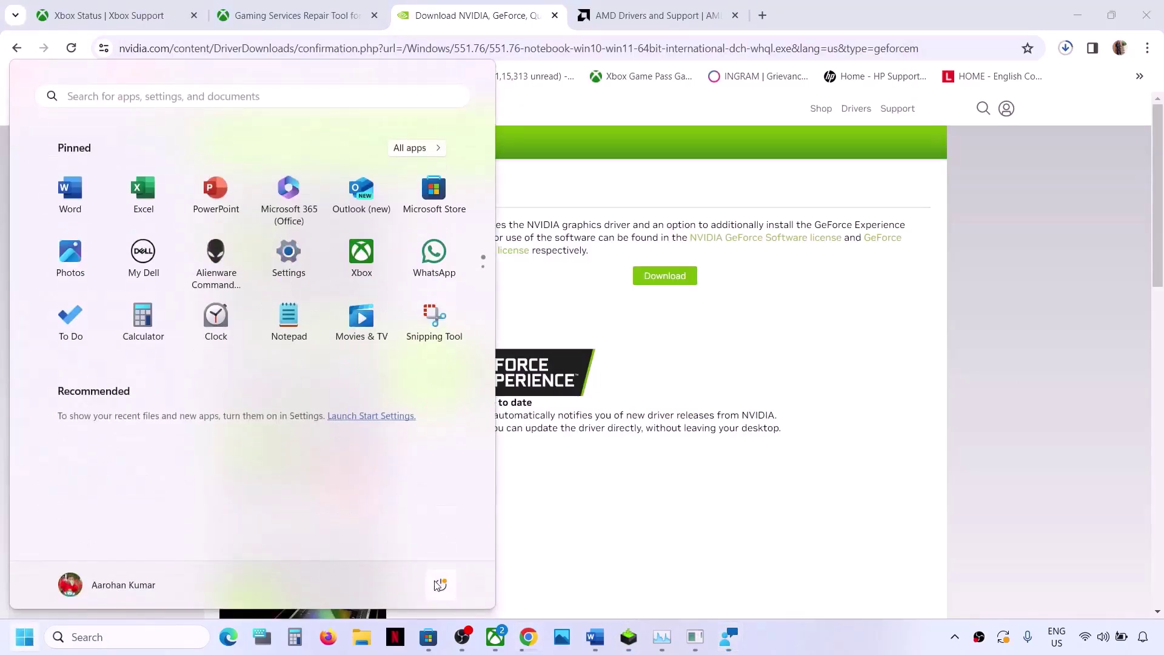
{"action": "left_click", "coordinate": [440, 584]}
{"action": "left_click", "coordinate": [751, 503]}
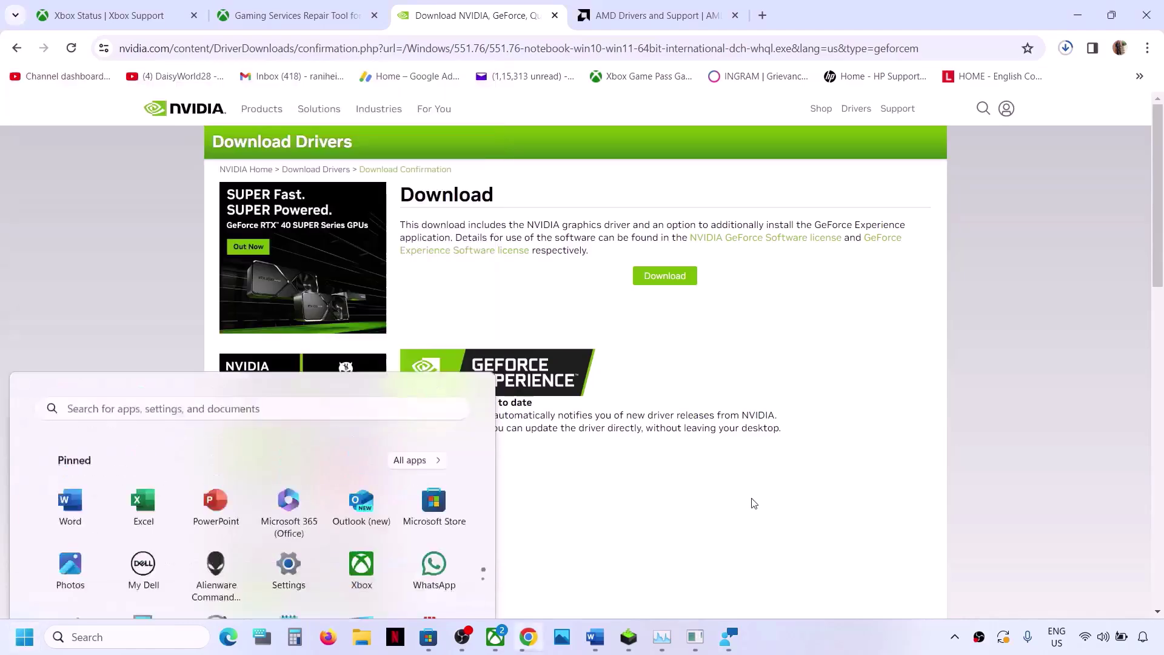
Step: Return to the Word guide and highlight Step 5's "Verify & repair the game" heading
{"action": "left_click", "coordinate": [594, 636]}
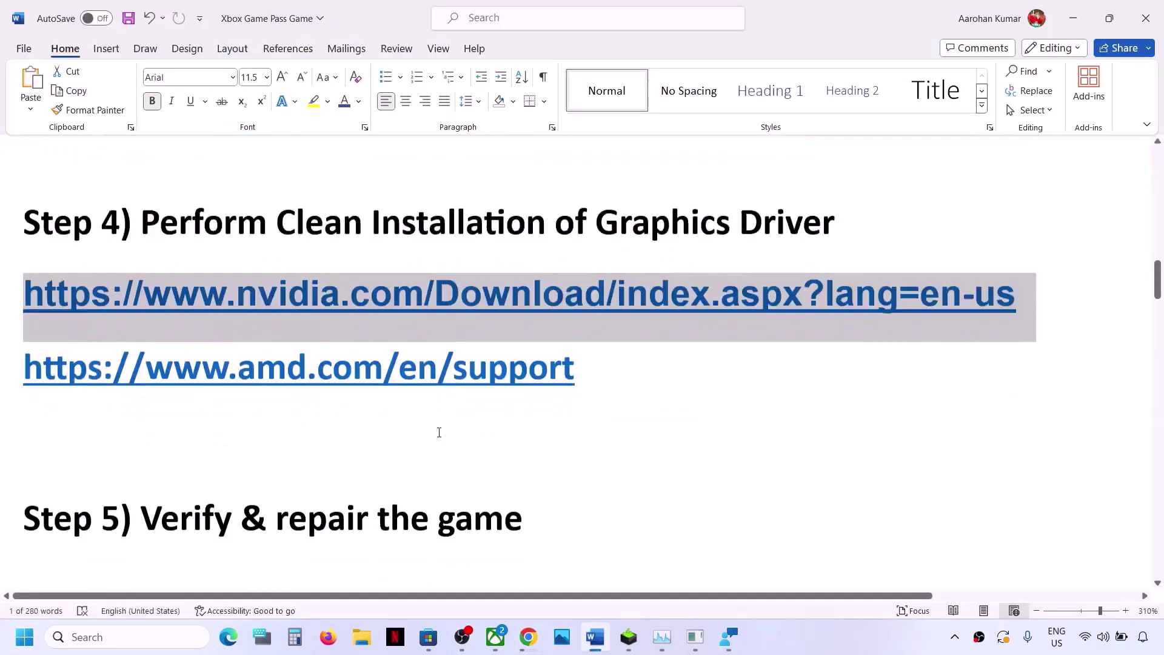
{"action": "scroll", "coordinate": [439, 431], "scroll_direction": "down", "scroll_amount": 4}
{"action": "scroll", "coordinate": [411, 416], "scroll_direction": "up", "scroll_amount": 2}
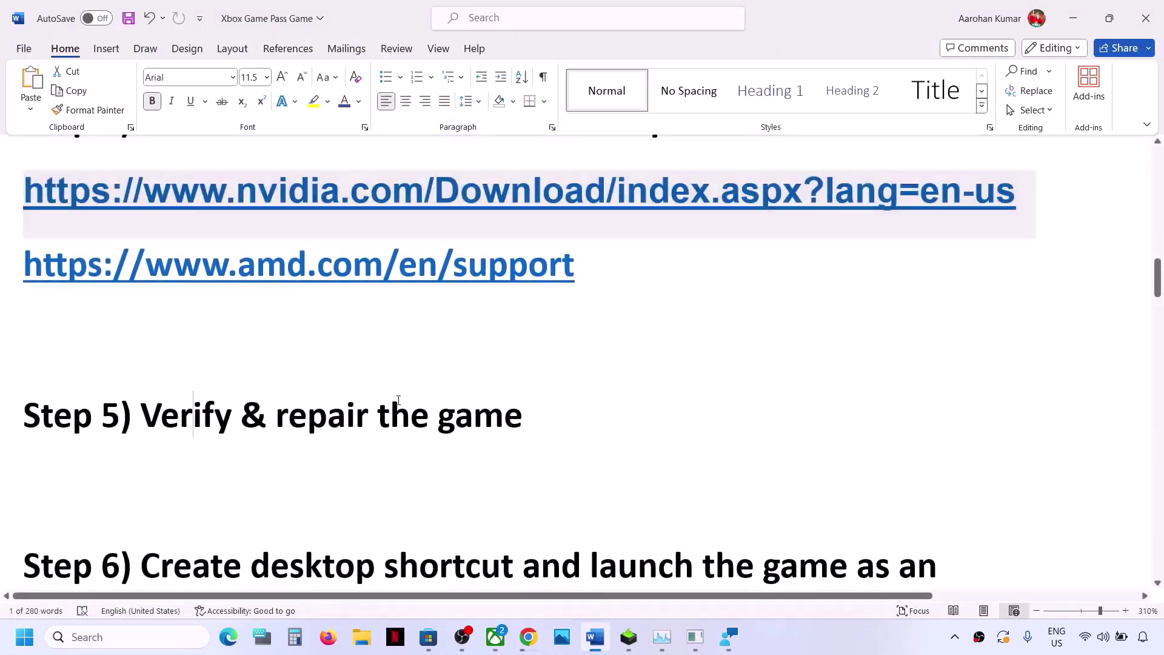
{"action": "left_click_drag", "start_coordinate": [142, 415], "coordinate": [548, 424]}
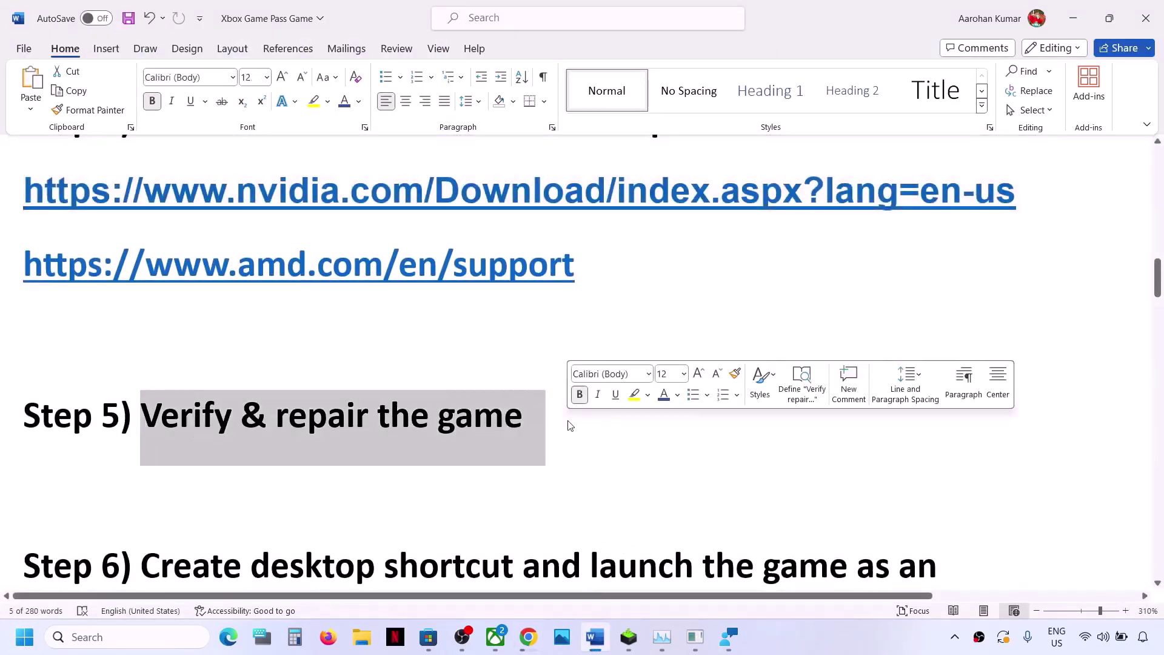
Step: Switch to the Xbox app, dismiss its update prompt without updating, and close the Gaming Repair Tool window
{"action": "left_click", "coordinate": [496, 646]}
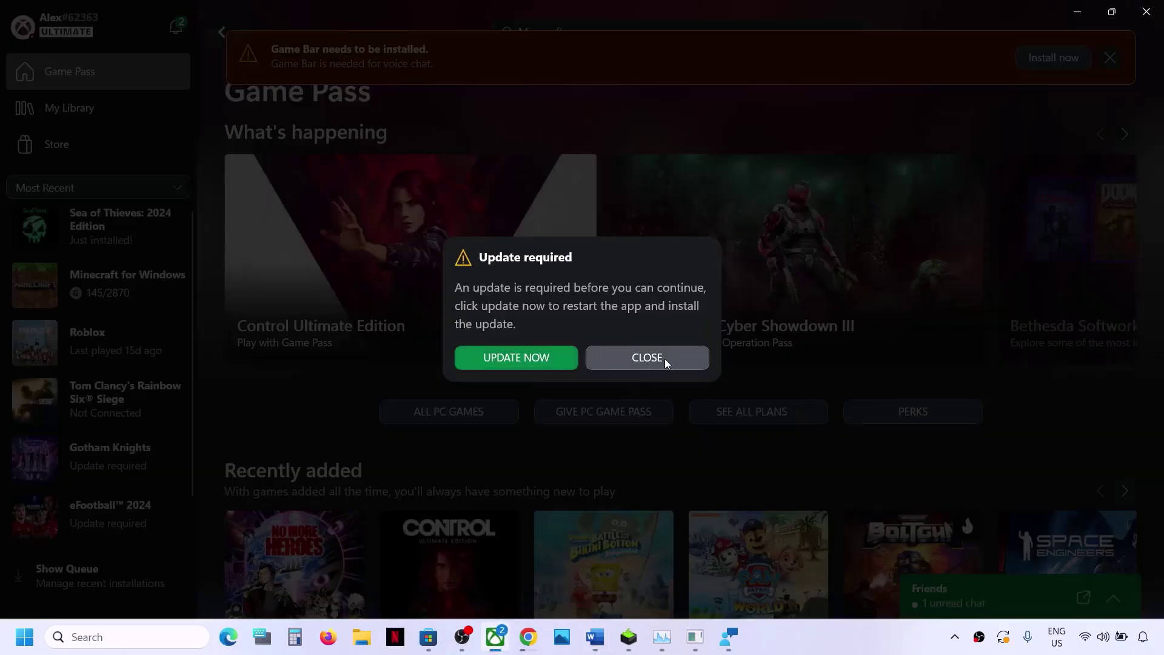
{"action": "left_click", "coordinate": [649, 358]}
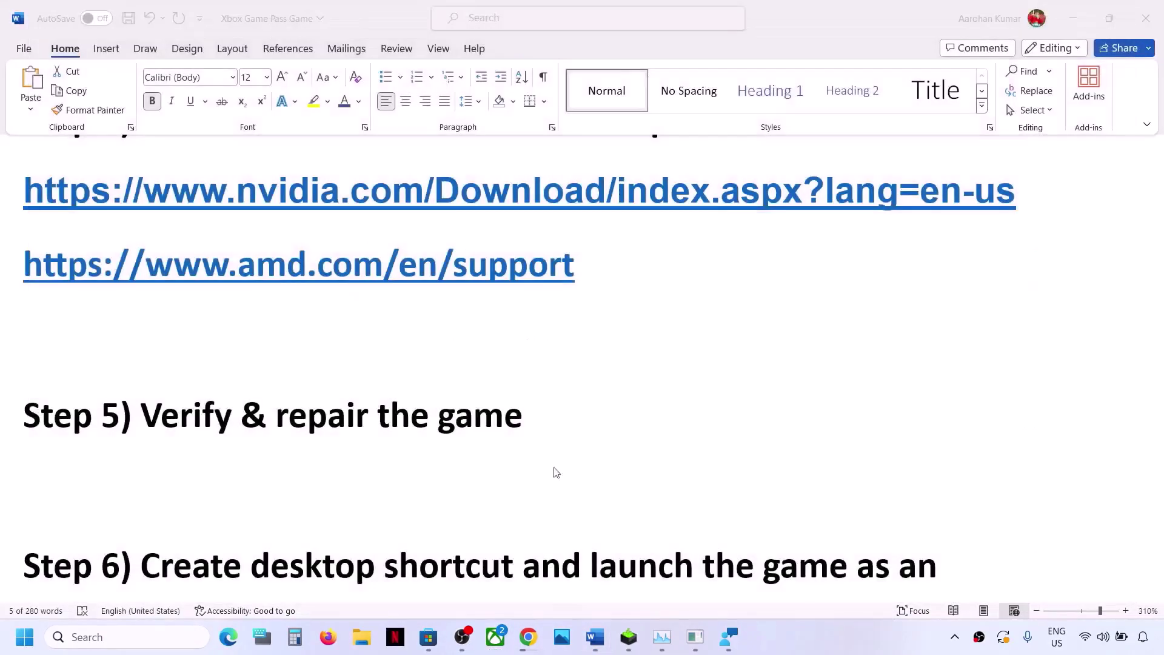
{"action": "left_click", "coordinate": [695, 642]}
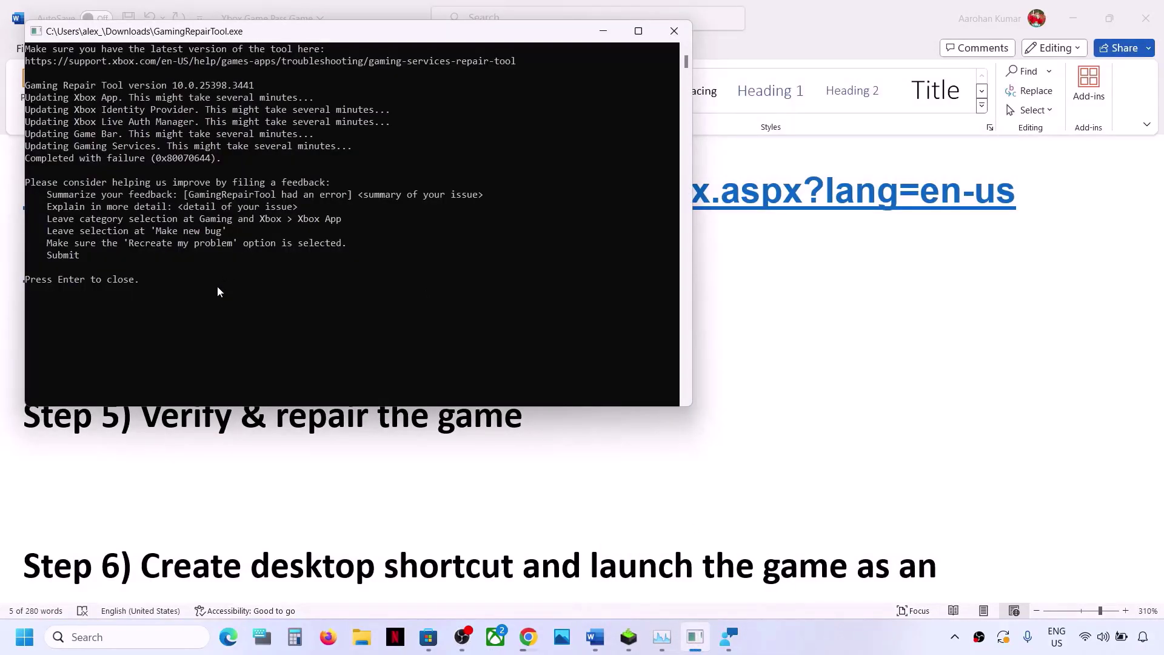
{"action": "key", "text": "Return"}
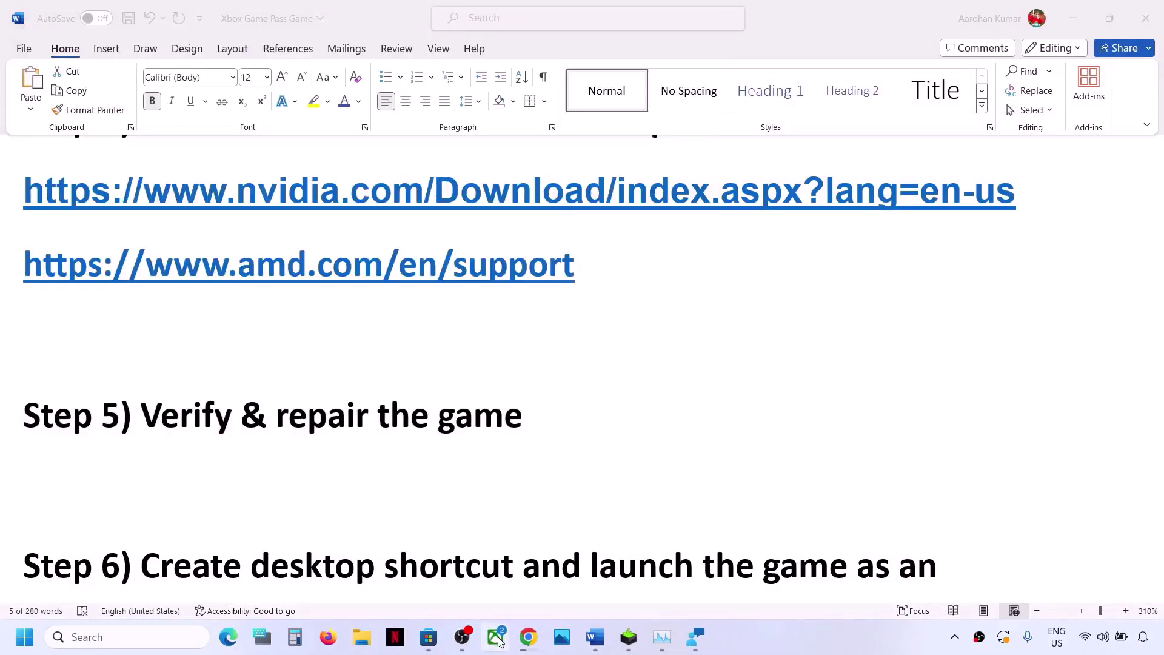
Step: Reopen the Xbox app and show the file management options for Sea of Thieves: 2024 Edition
{"action": "left_click", "coordinate": [497, 640]}
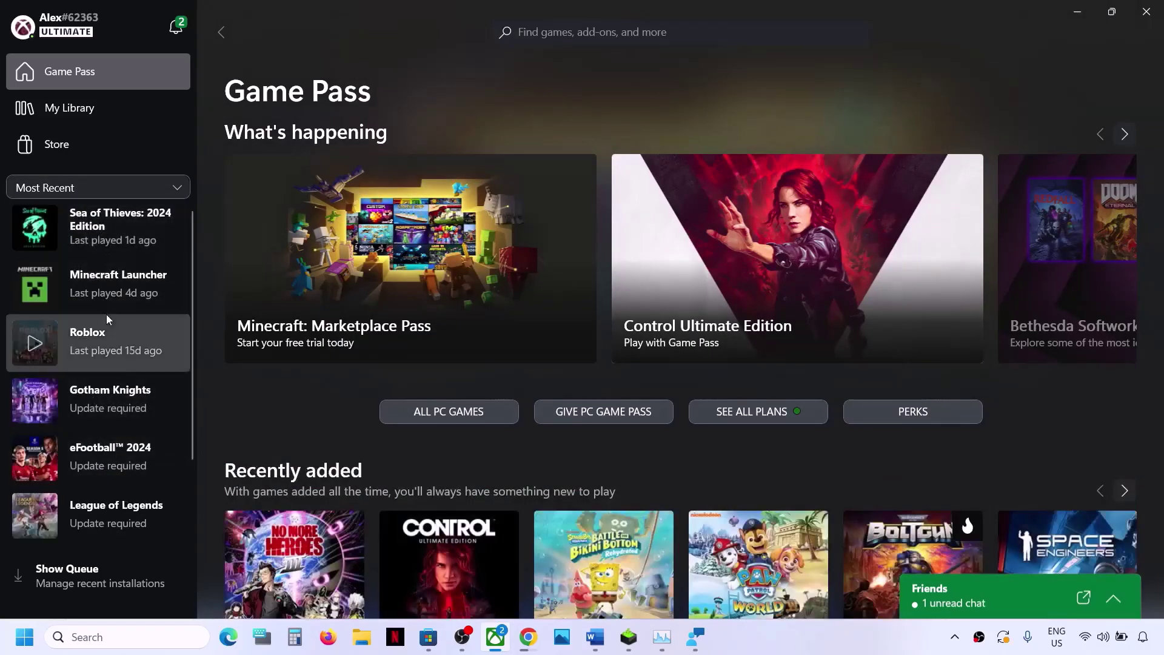
{"action": "left_click", "coordinate": [122, 229]}
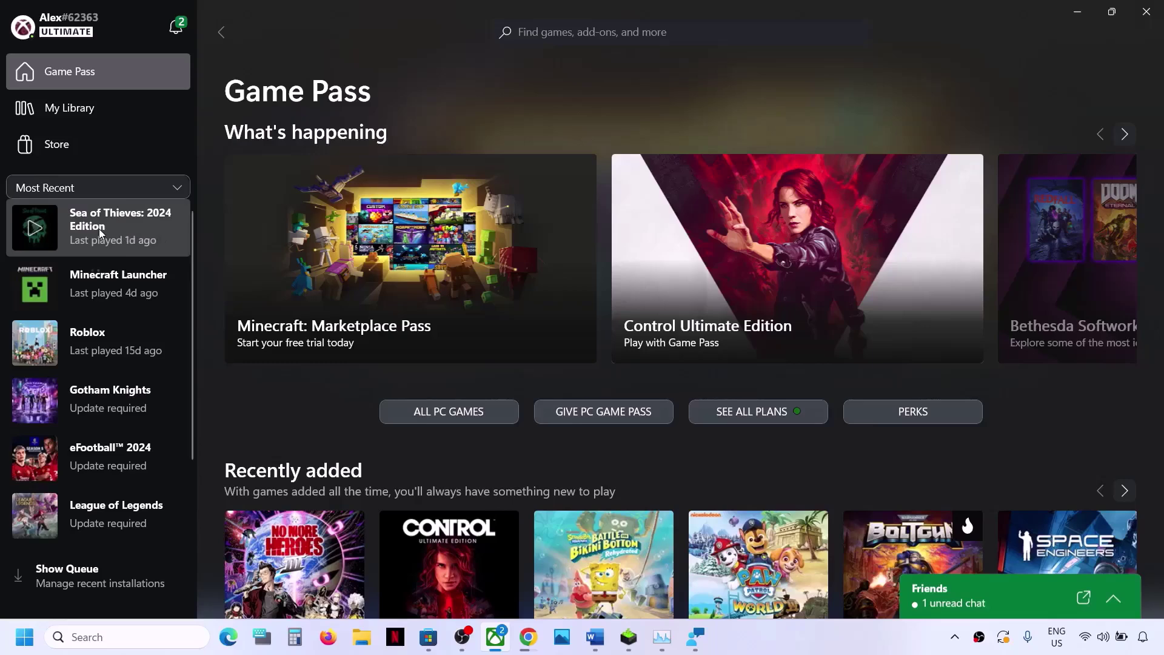
{"action": "right_click", "coordinate": [99, 228]}
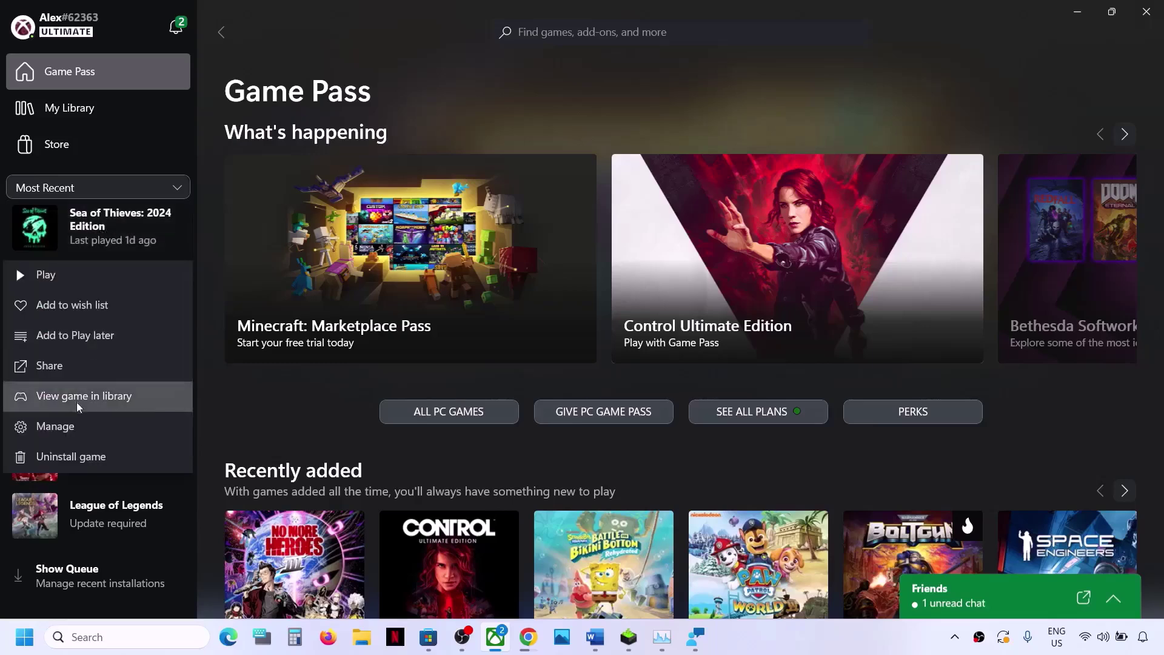
{"action": "left_click", "coordinate": [71, 428]}
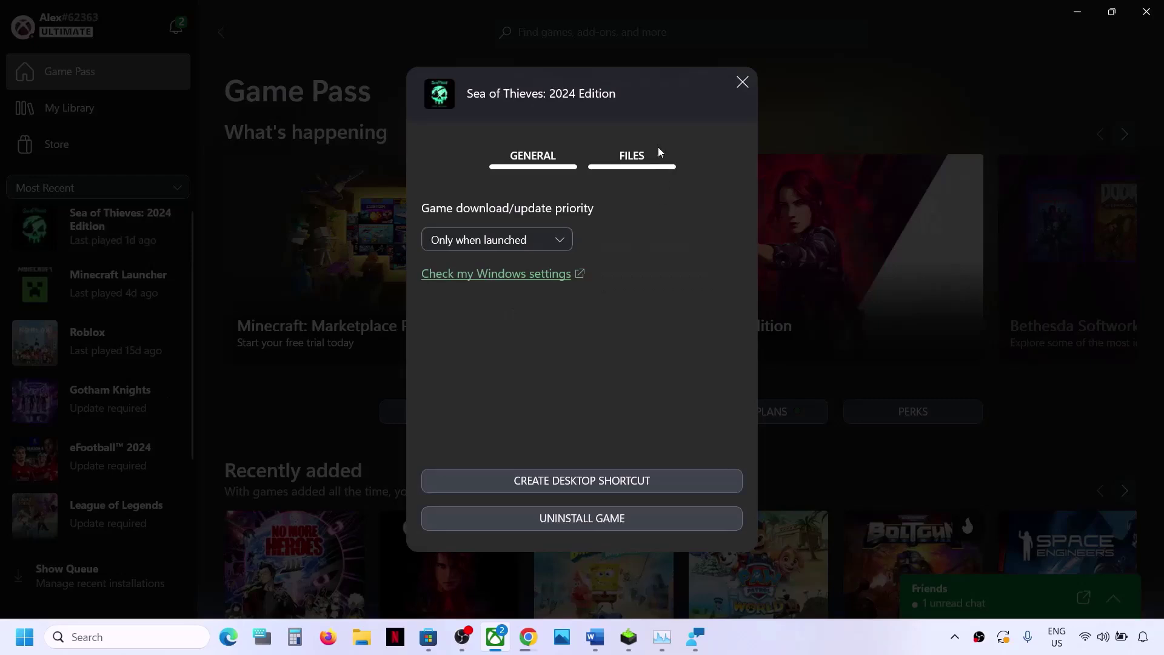
{"action": "left_click", "coordinate": [638, 158]}
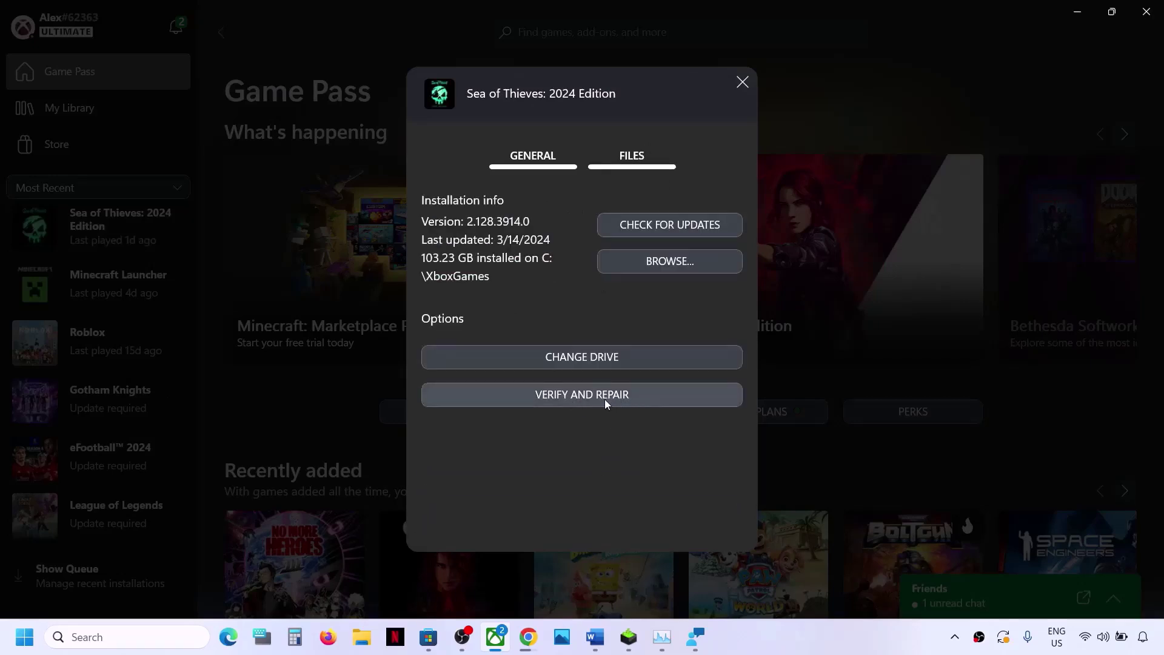
Step: Verify and repair the Sea of Thieves files, accepting the reset to original settings, and open the game's page
{"action": "left_click", "coordinate": [588, 398]}
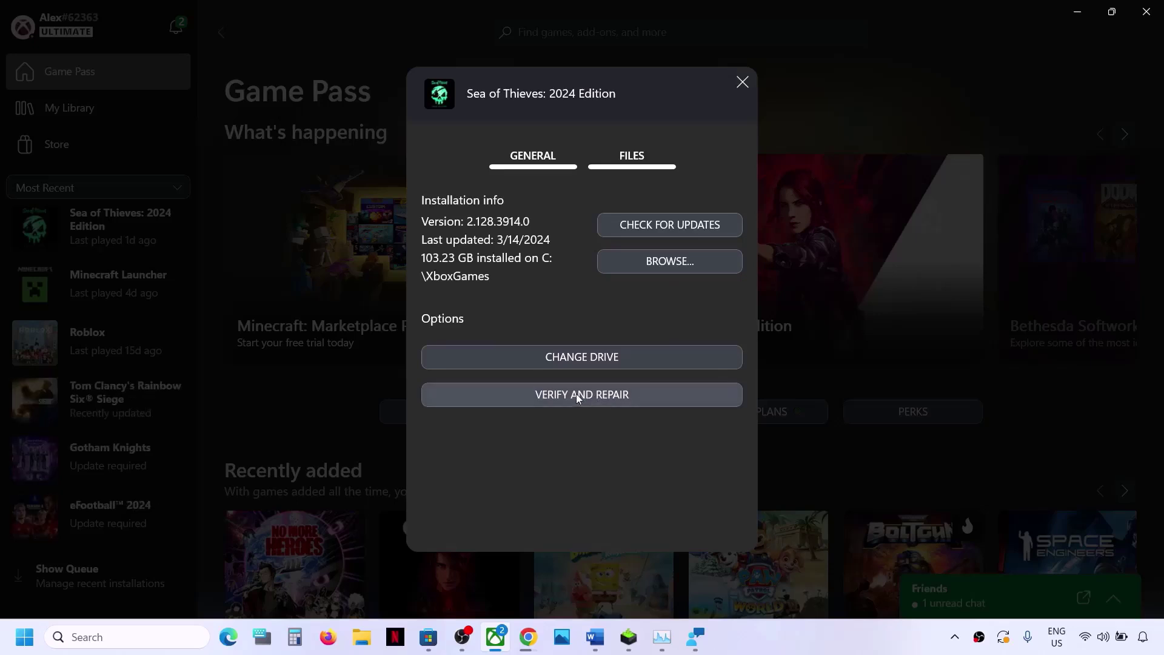
{"action": "left_click", "coordinate": [588, 398]}
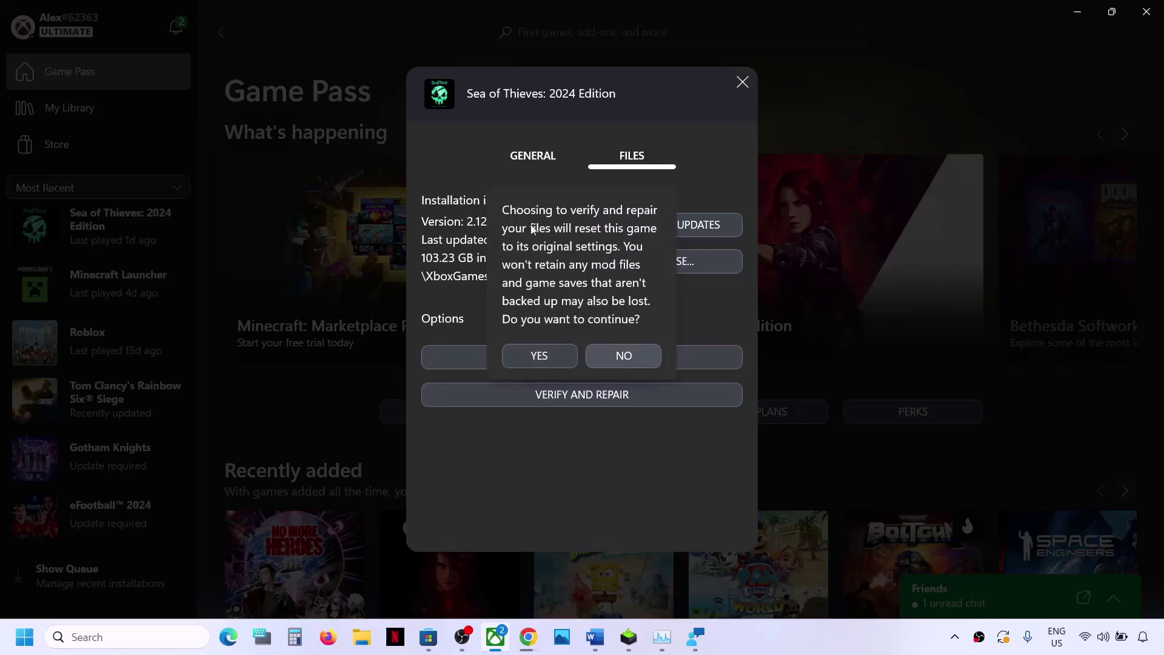
{"action": "left_click", "coordinate": [548, 354]}
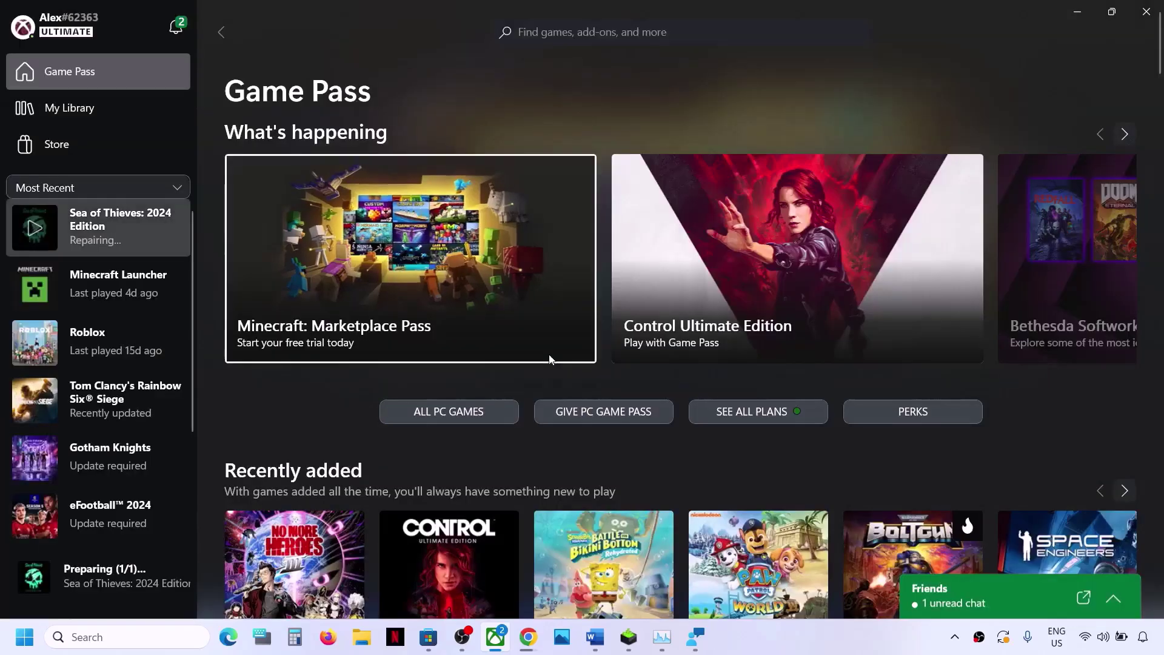
{"action": "left_click", "coordinate": [124, 224]}
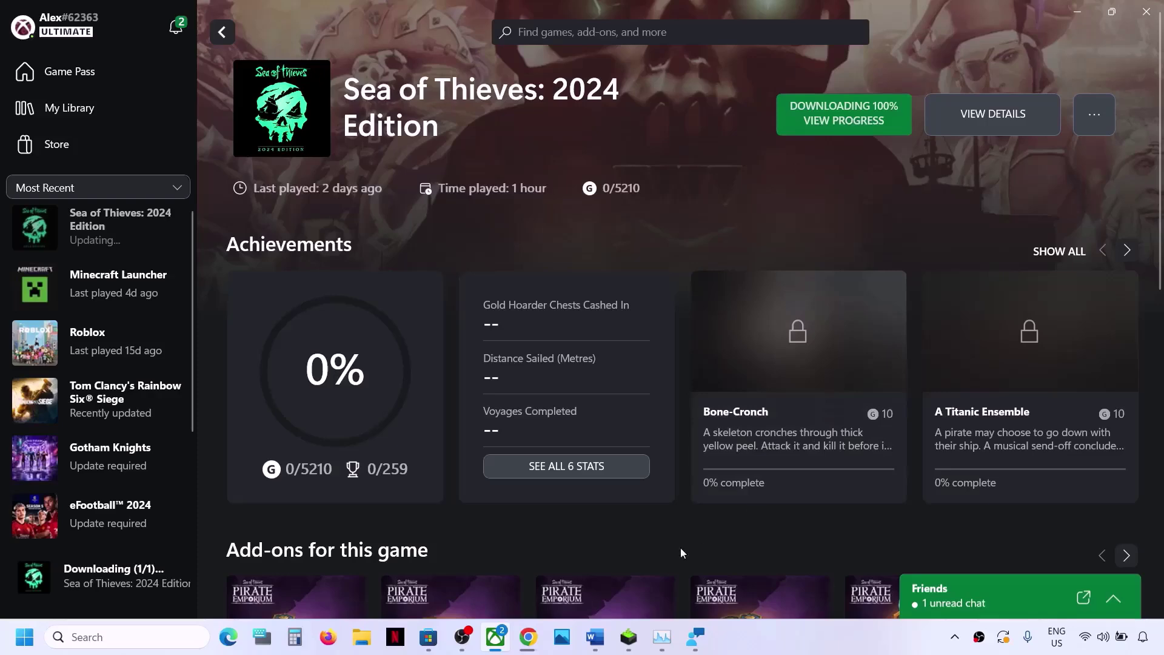
Step: Return to the Word guide and highlight Step 6's text about creating a desktop shortcut and launching the game as an administrator
{"action": "left_click", "coordinate": [595, 636]}
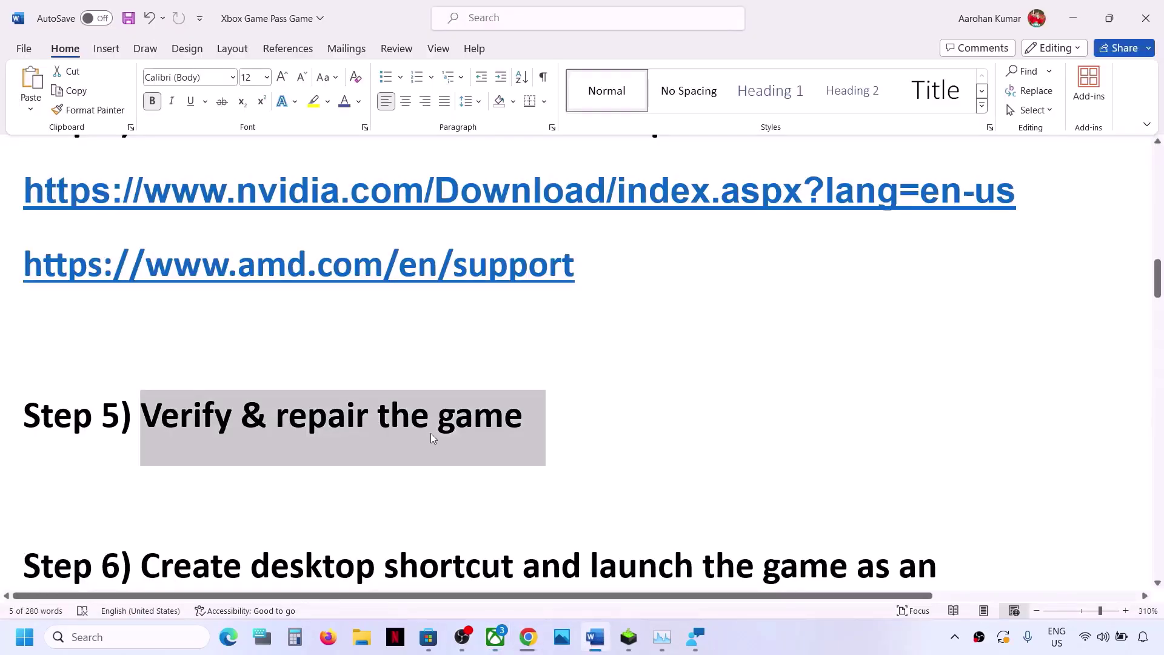
{"action": "scroll", "coordinate": [431, 435], "scroll_direction": "down", "scroll_amount": 3}
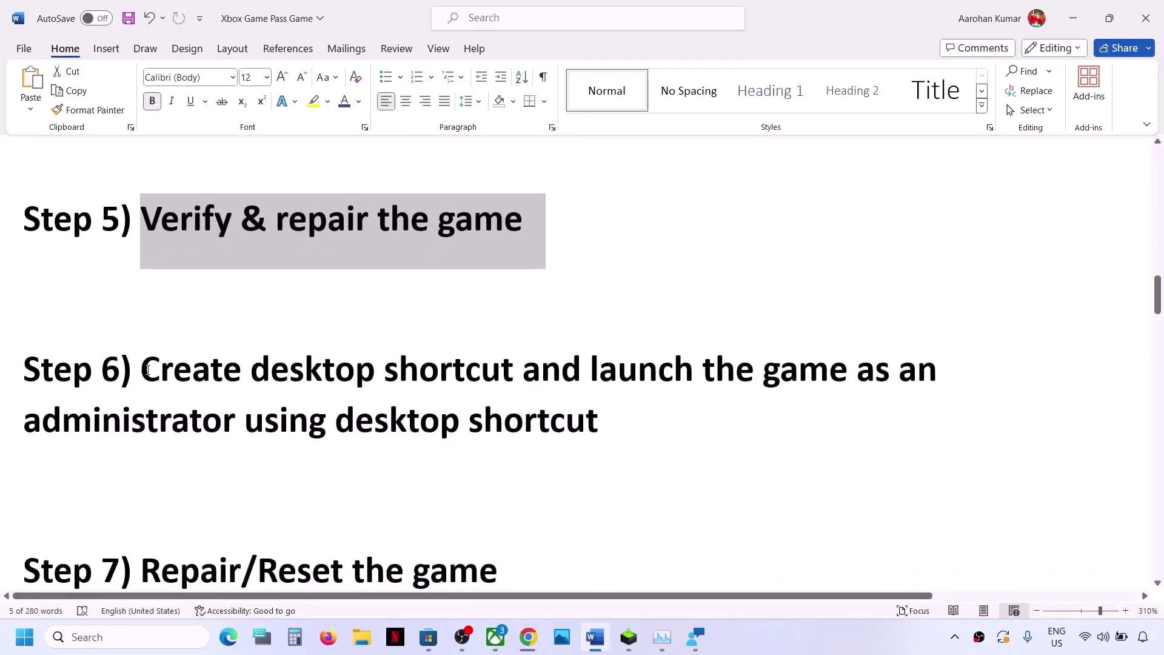
{"action": "left_click_drag", "start_coordinate": [148, 370], "coordinate": [764, 405]}
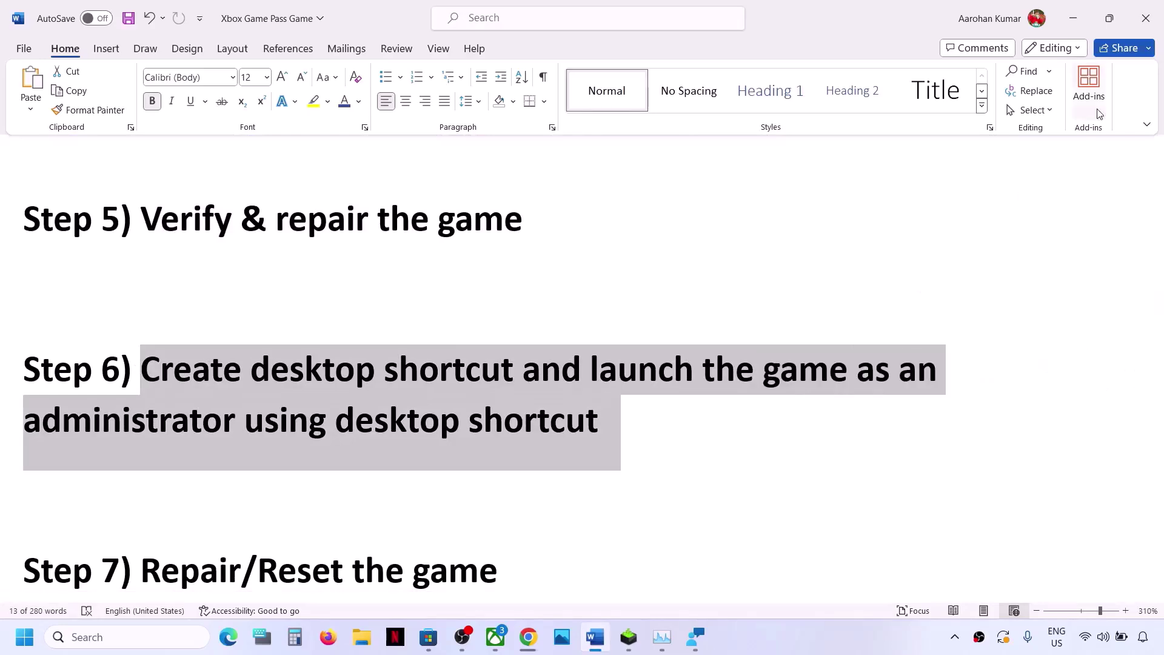
Step: Create a desktop shortcut for Sea of Thieves: 2024 Edition from the Xbox app and show the shortcut's Run as administrator option
{"action": "left_click", "coordinate": [1072, 19]}
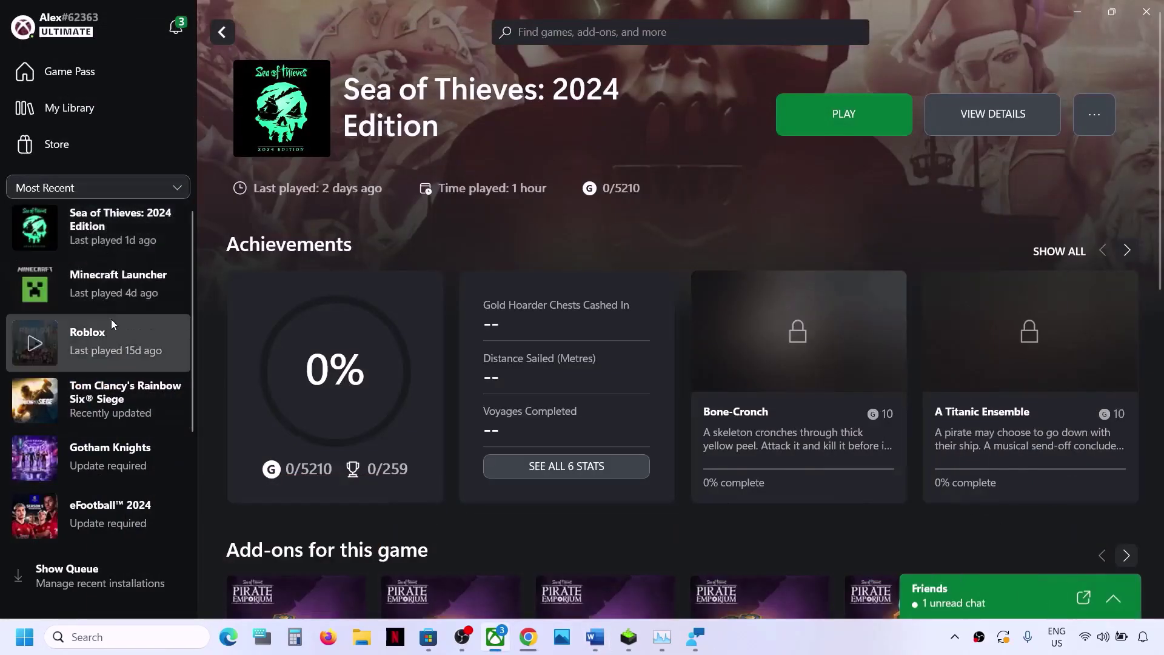
{"action": "left_click", "coordinate": [95, 78]}
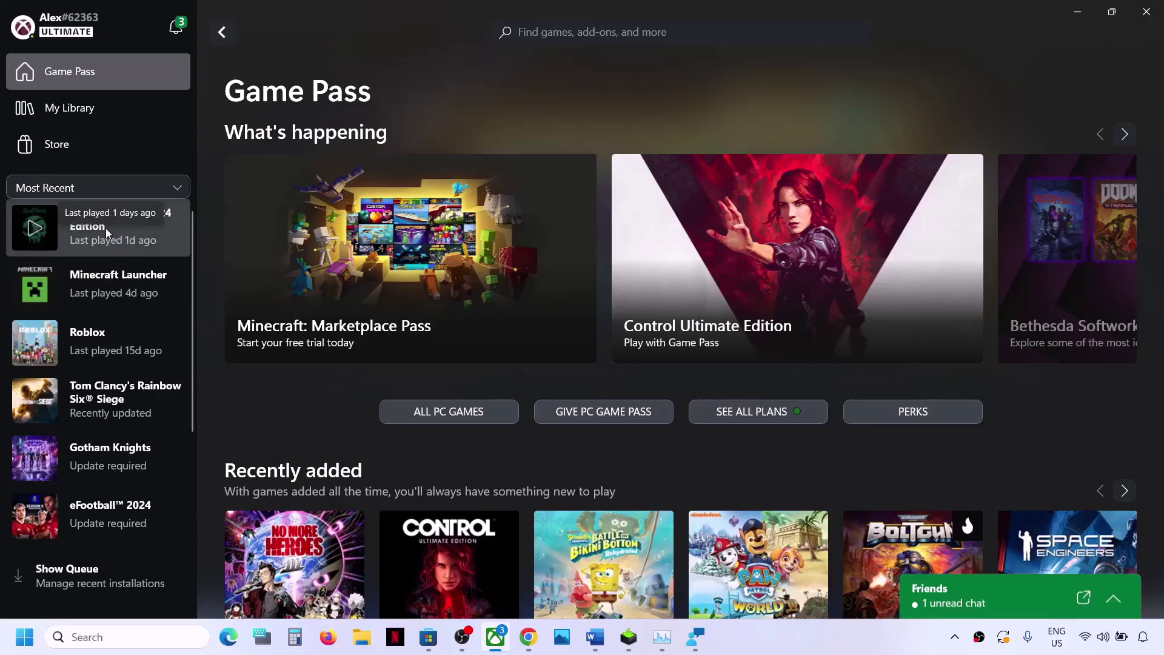
{"action": "right_click", "coordinate": [106, 228]}
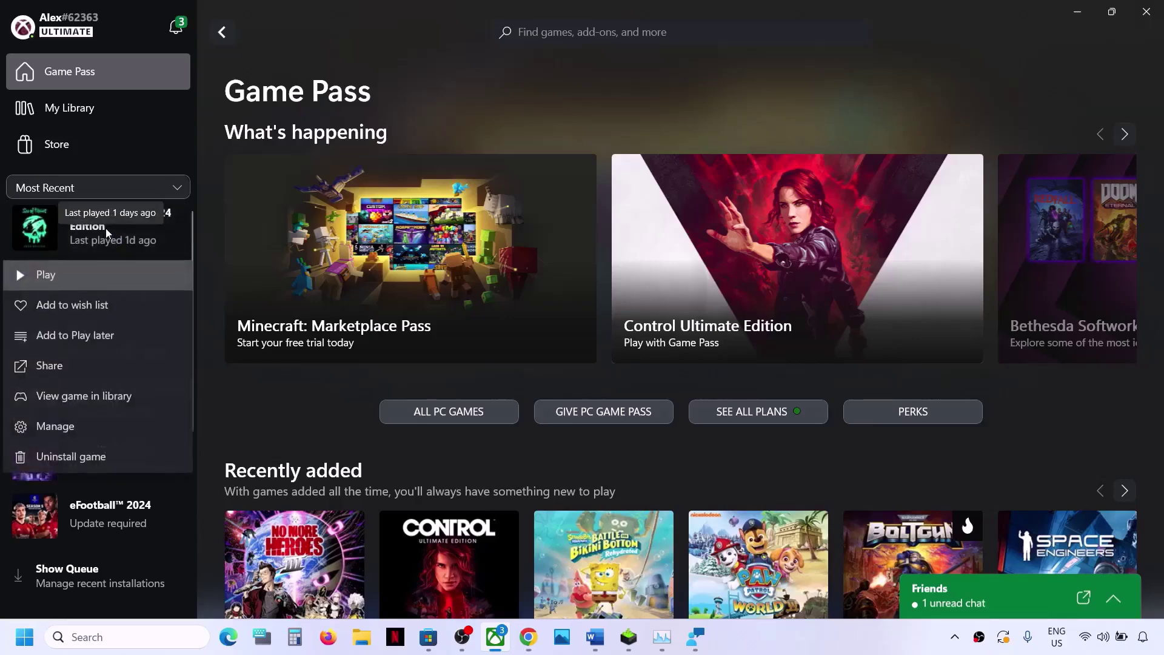
{"action": "left_click", "coordinate": [74, 424]}
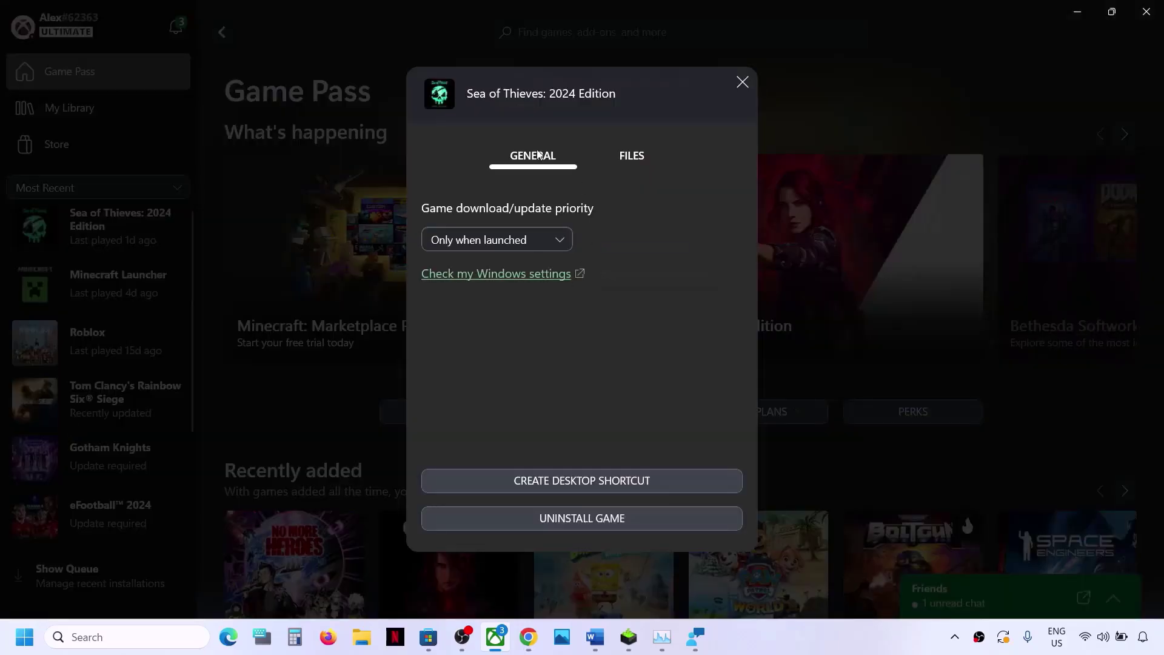
{"action": "left_click", "coordinate": [606, 481]}
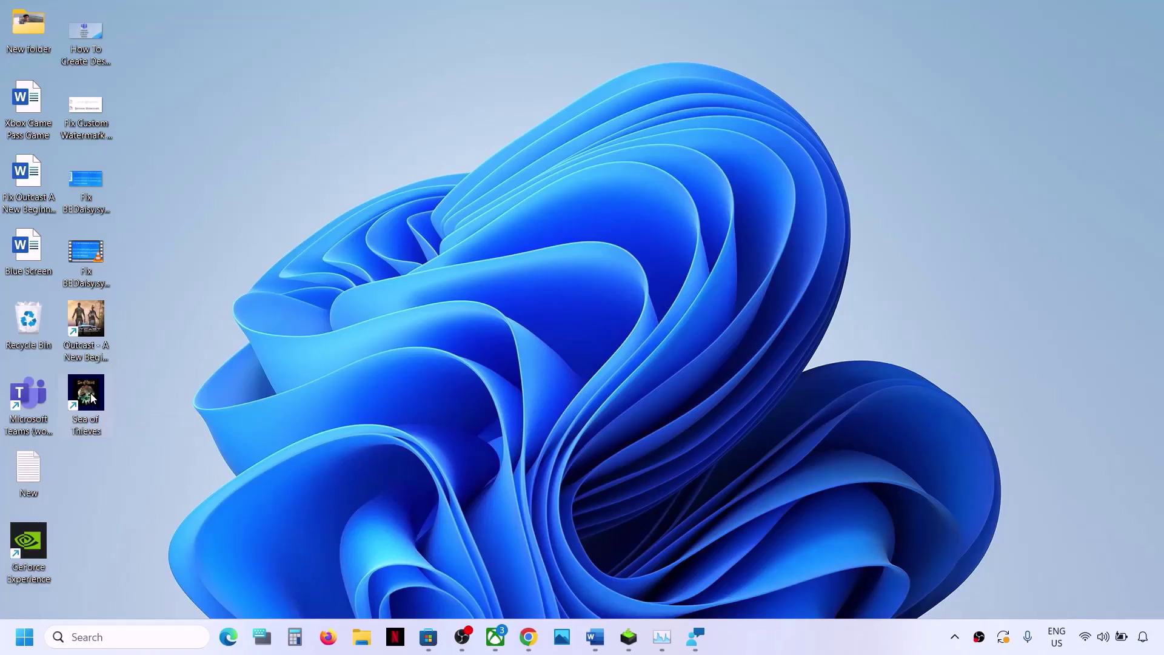
{"action": "right_click", "coordinate": [90, 393]}
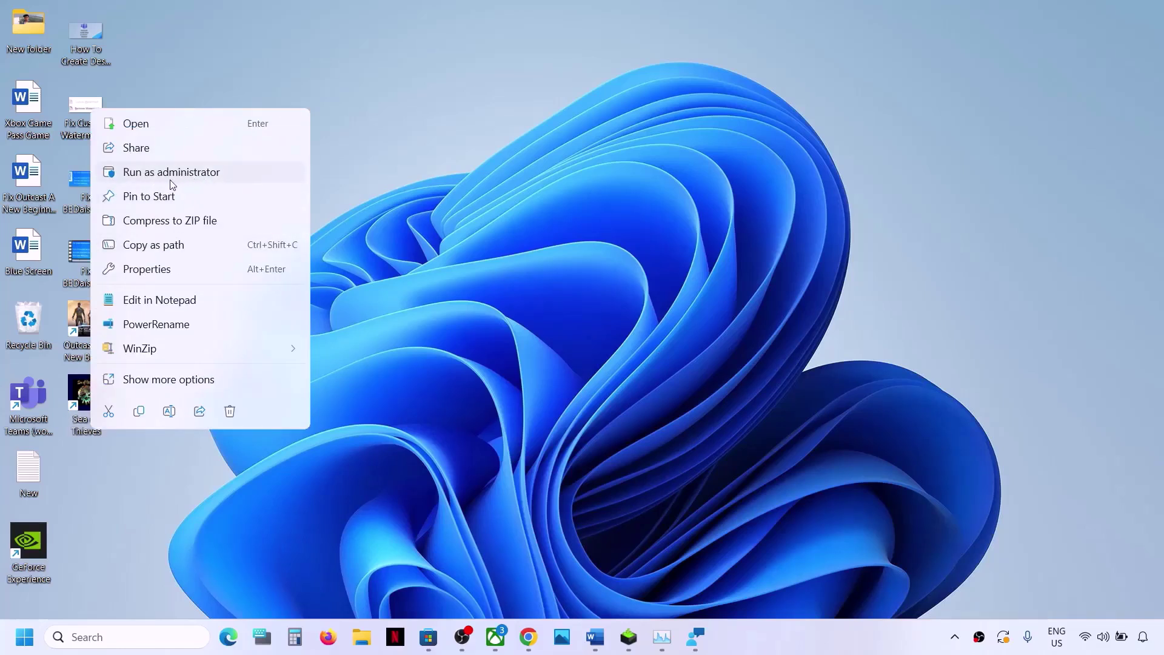
Step: Return to the Word guide and highlight Step 7's "Repair/Reset the game" heading
{"action": "left_click", "coordinate": [595, 637]}
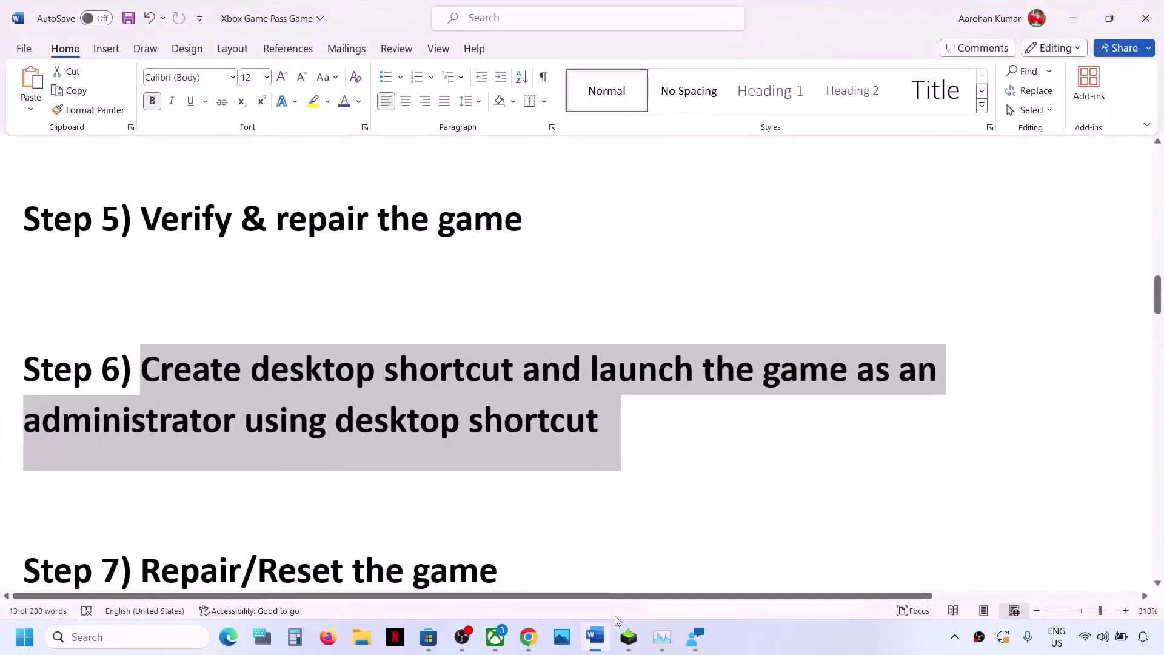
{"action": "scroll", "coordinate": [374, 421], "scroll_direction": "down", "scroll_amount": 2}
{"action": "left_click_drag", "start_coordinate": [181, 409], "coordinate": [559, 402]}
Step: Open Windows Settings and show the list of installed apps
{"action": "left_click", "coordinate": [24, 636]}
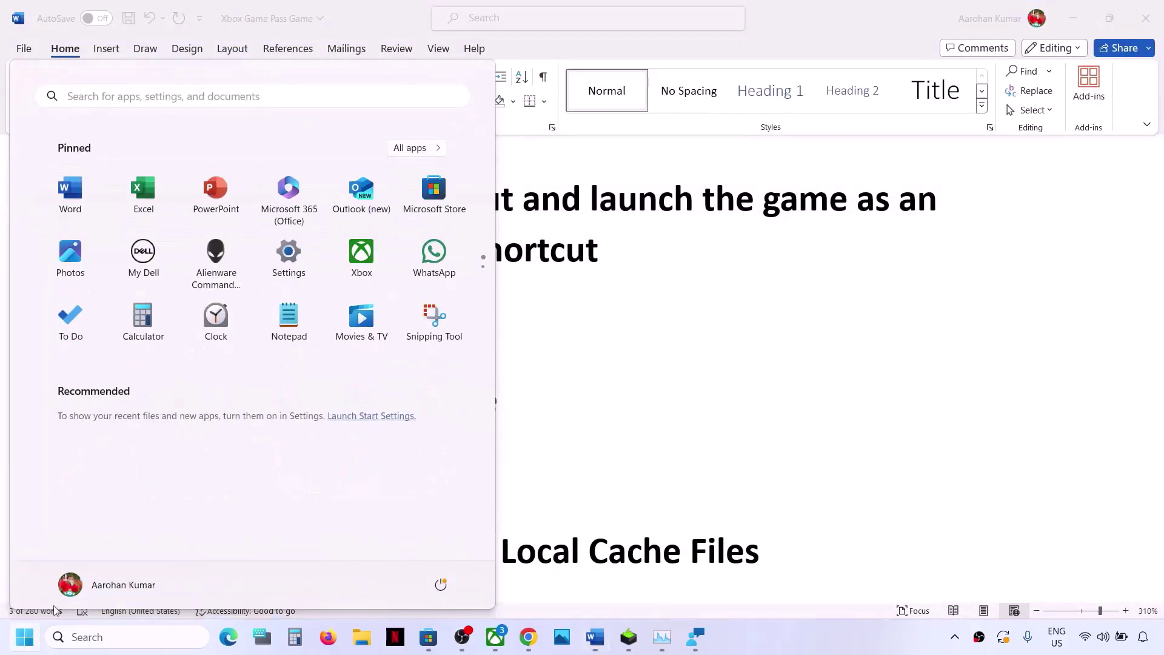
{"action": "left_click", "coordinate": [300, 270]}
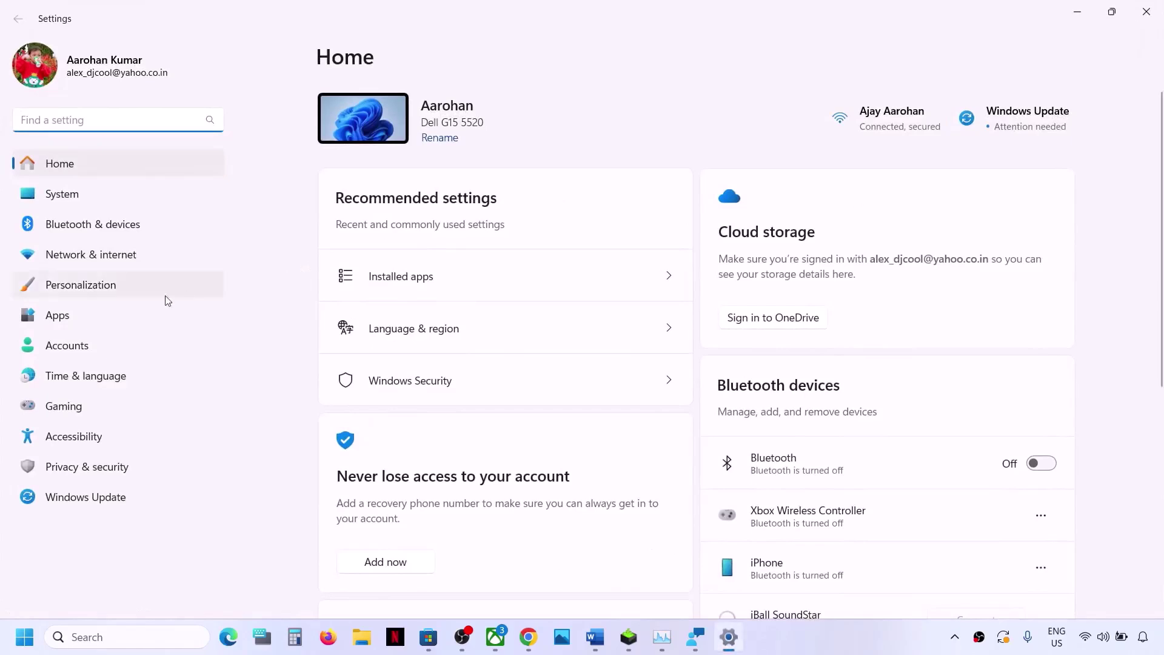
{"action": "left_click", "coordinate": [92, 315]}
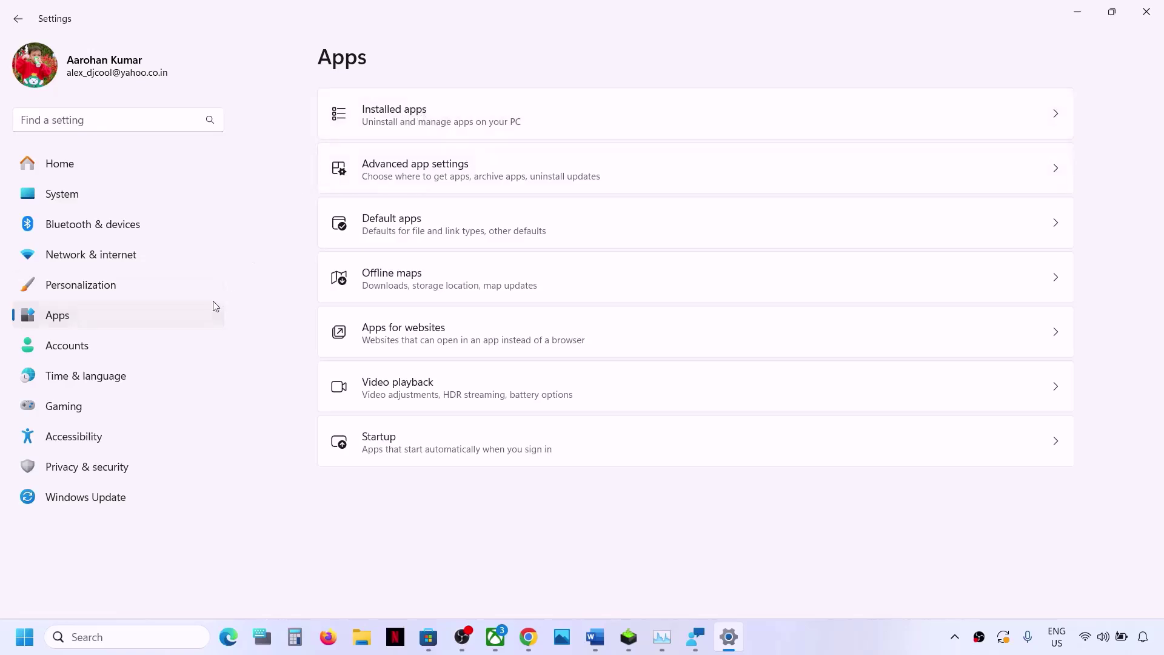
{"action": "left_click", "coordinate": [423, 122]}
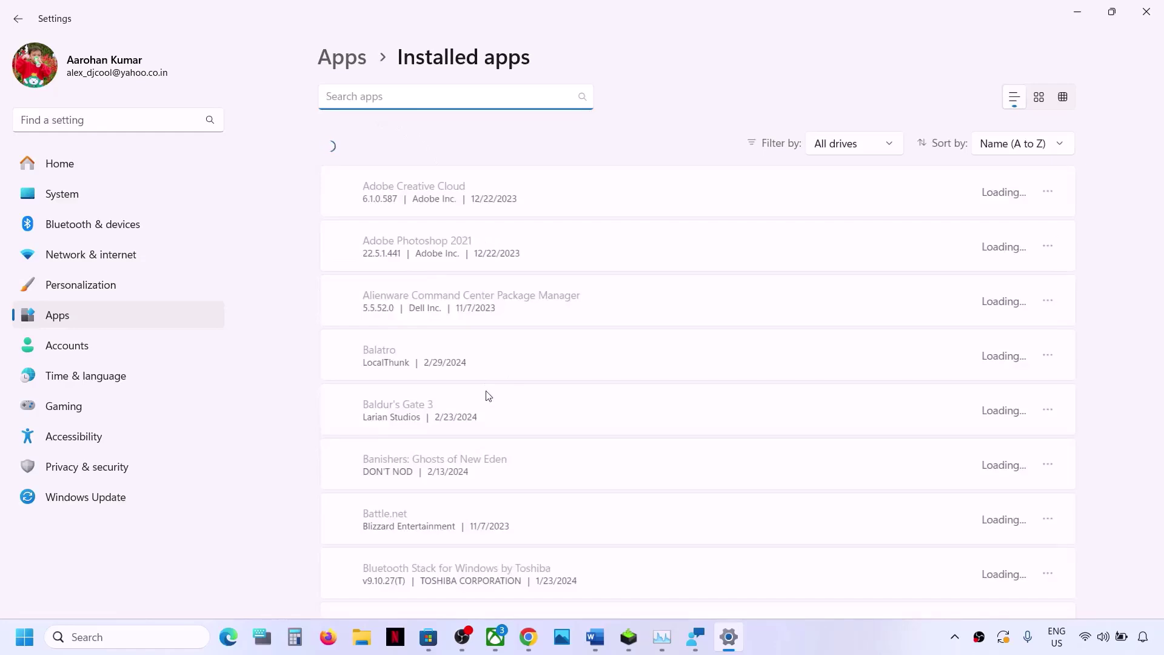
Step: Look through the installed apps for Sea of Thieves and filter the list with "sea o"
{"action": "scroll", "coordinate": [489, 395], "scroll_direction": "down", "scroll_amount": 5}
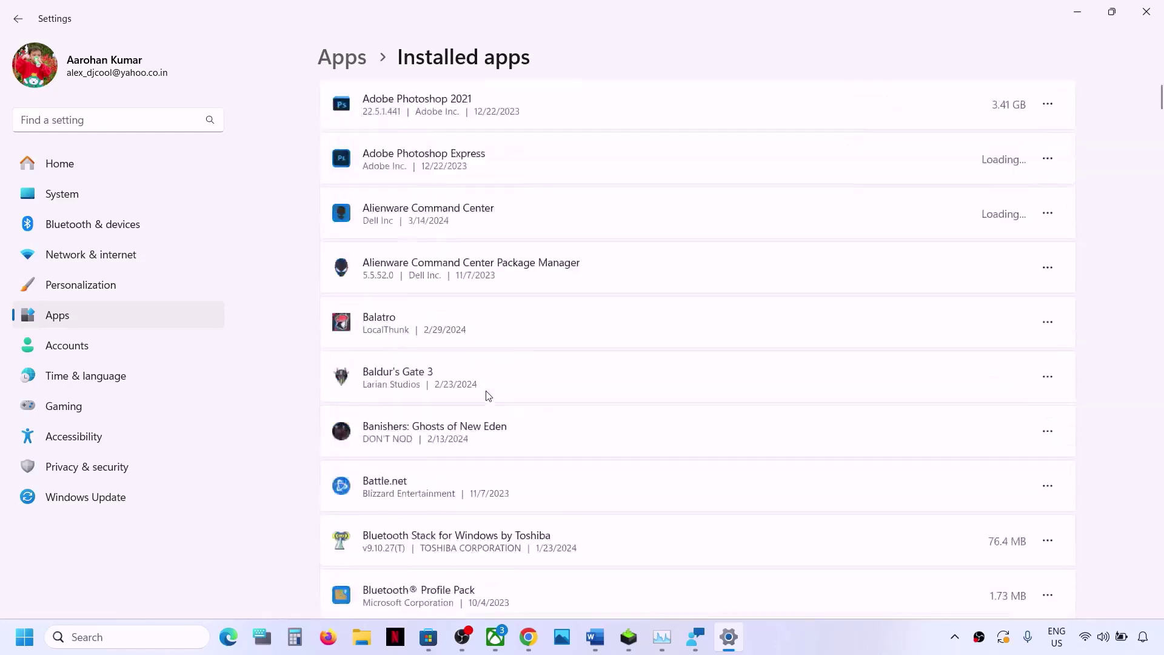
{"action": "scroll", "coordinate": [489, 396], "scroll_direction": "down", "scroll_amount": 20}
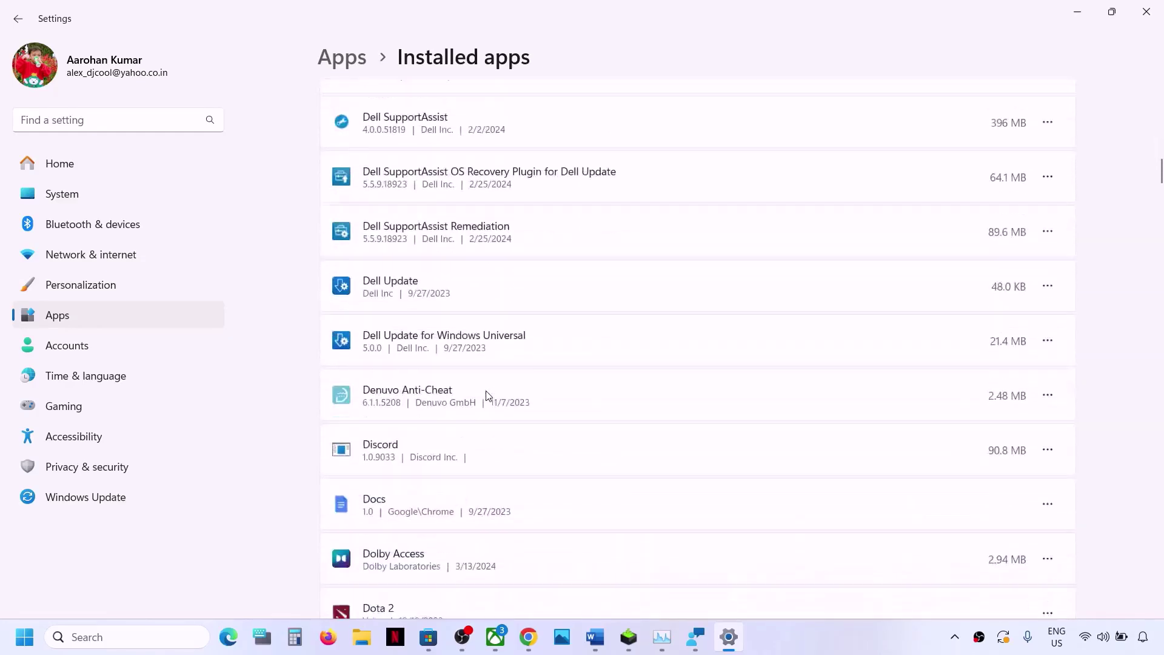
{"action": "scroll", "coordinate": [489, 396], "scroll_direction": "down", "scroll_amount": 20}
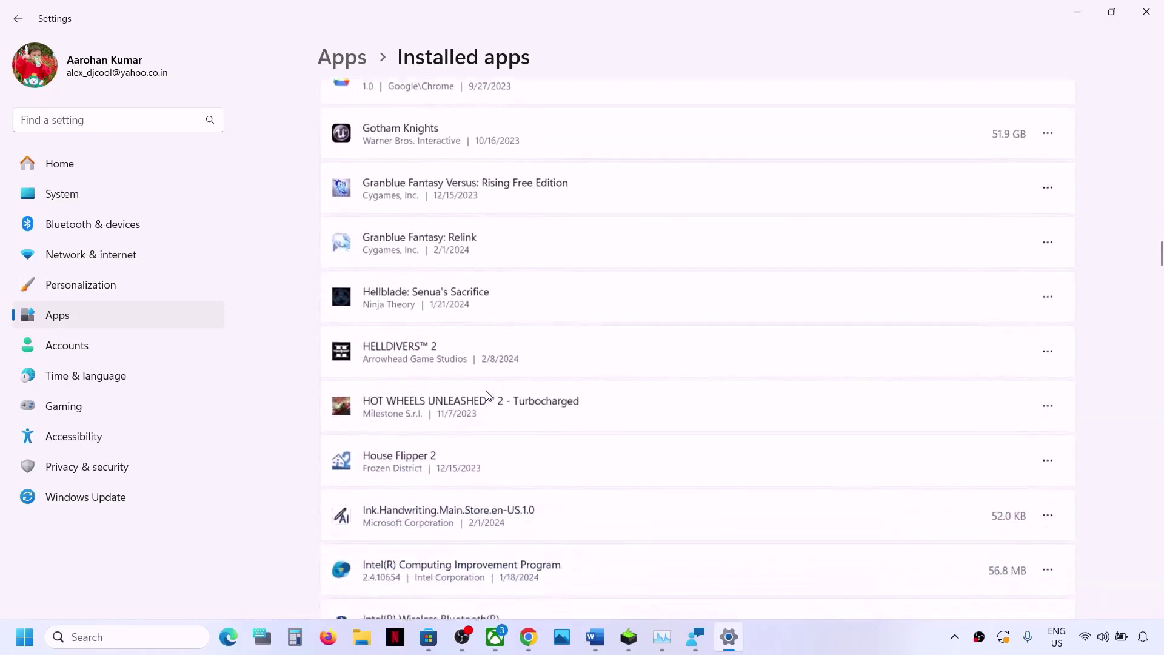
{"action": "scroll", "coordinate": [488, 396], "scroll_direction": "down", "scroll_amount": 16}
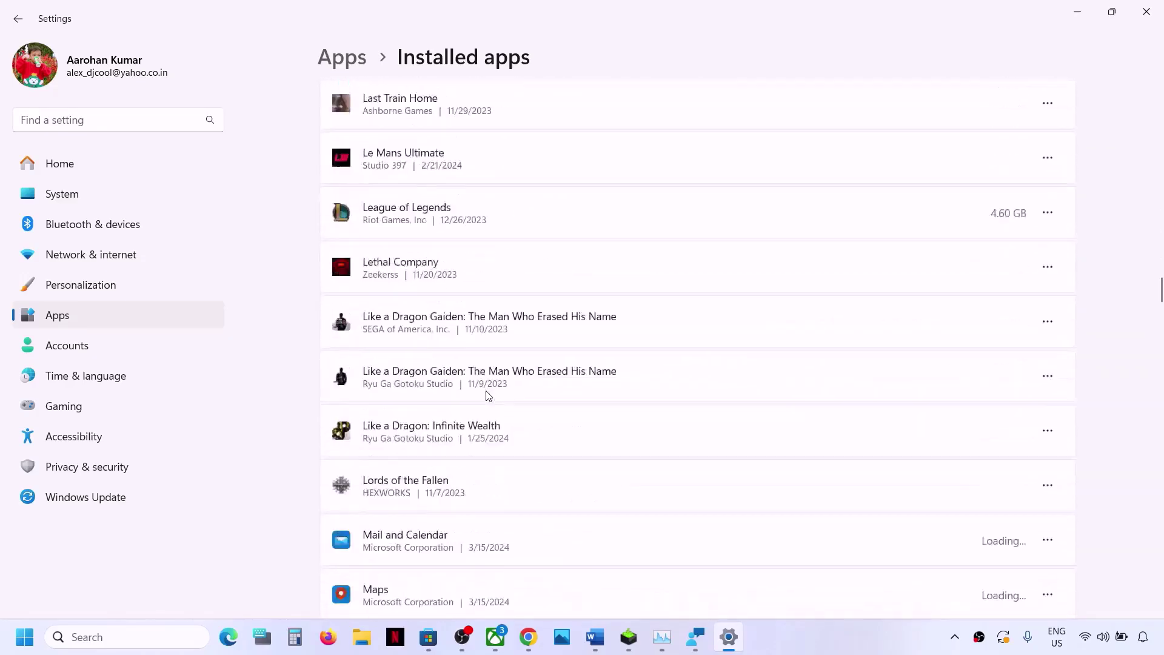
{"action": "scroll", "coordinate": [489, 396], "scroll_direction": "down", "scroll_amount": 20}
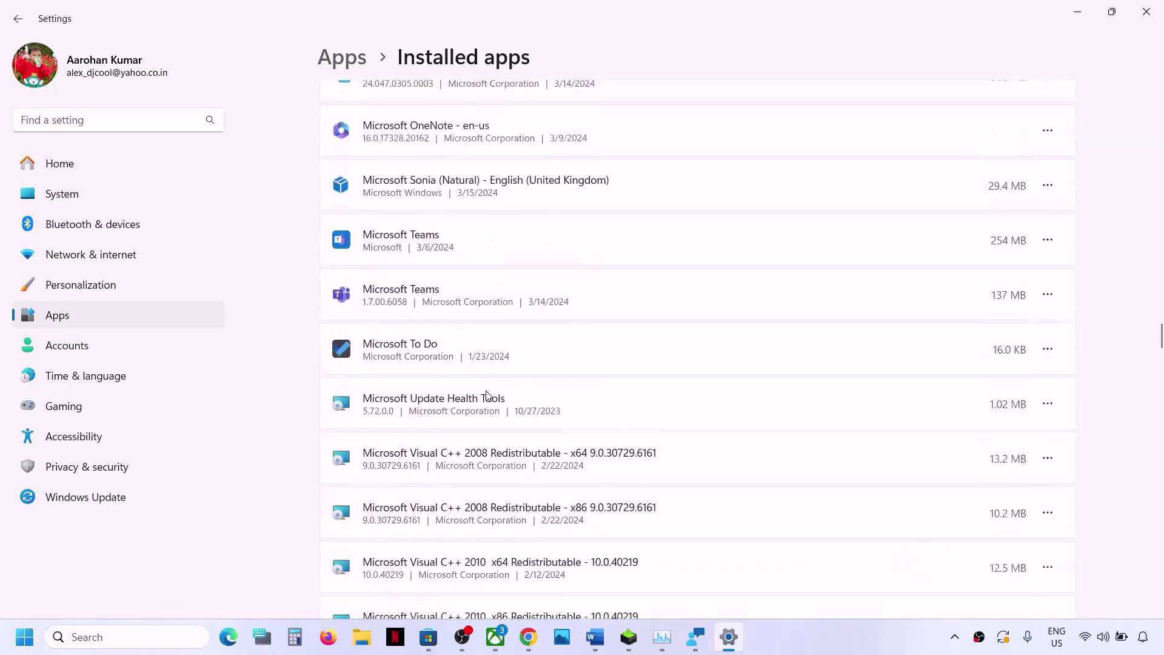
{"action": "scroll", "coordinate": [489, 396], "scroll_direction": "down", "scroll_amount": 2}
{"action": "scroll", "coordinate": [488, 396], "scroll_direction": "up", "scroll_amount": 20}
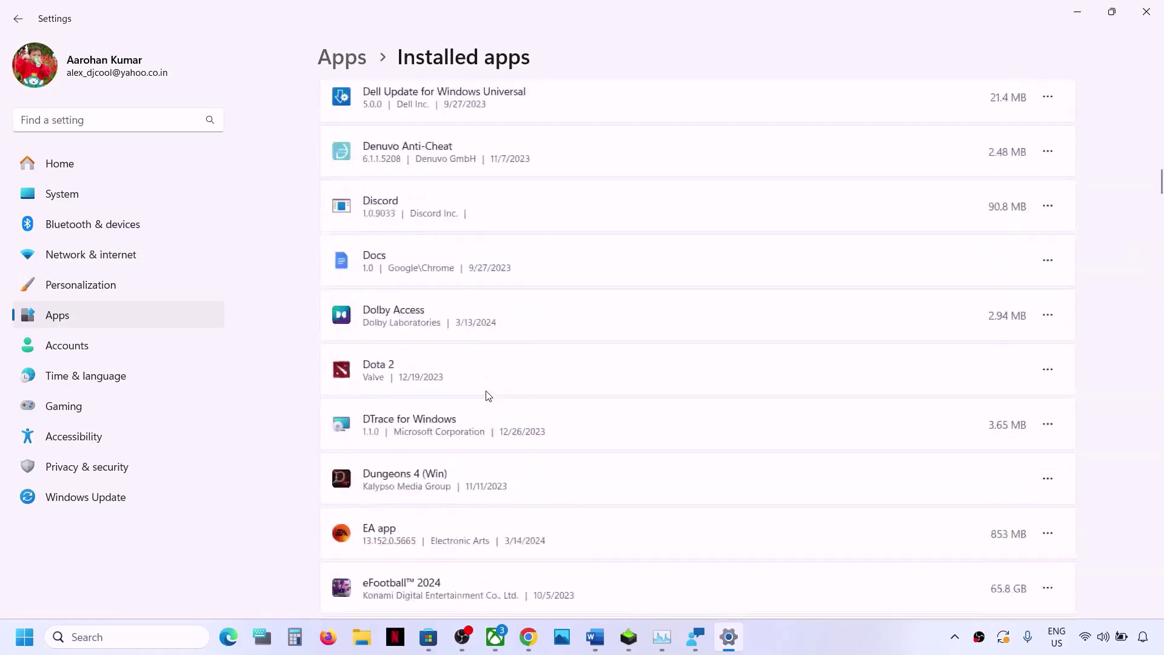
{"action": "scroll", "coordinate": [365, 192], "scroll_direction": "down", "scroll_amount": 1}
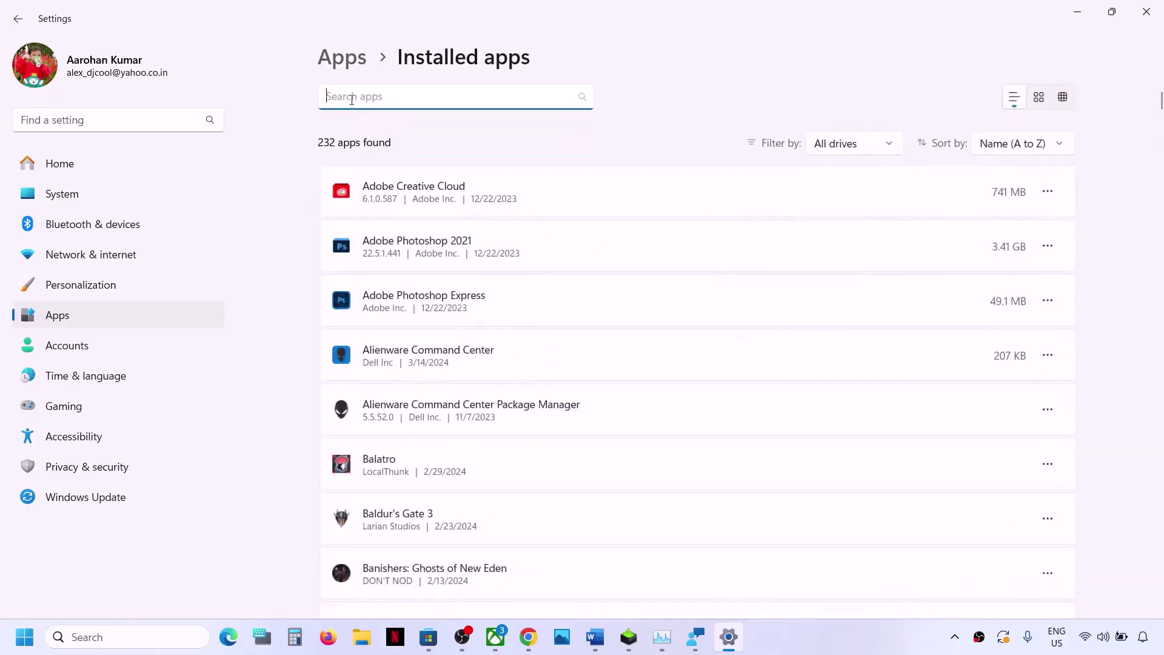
{"action": "type", "text": "sea o"}
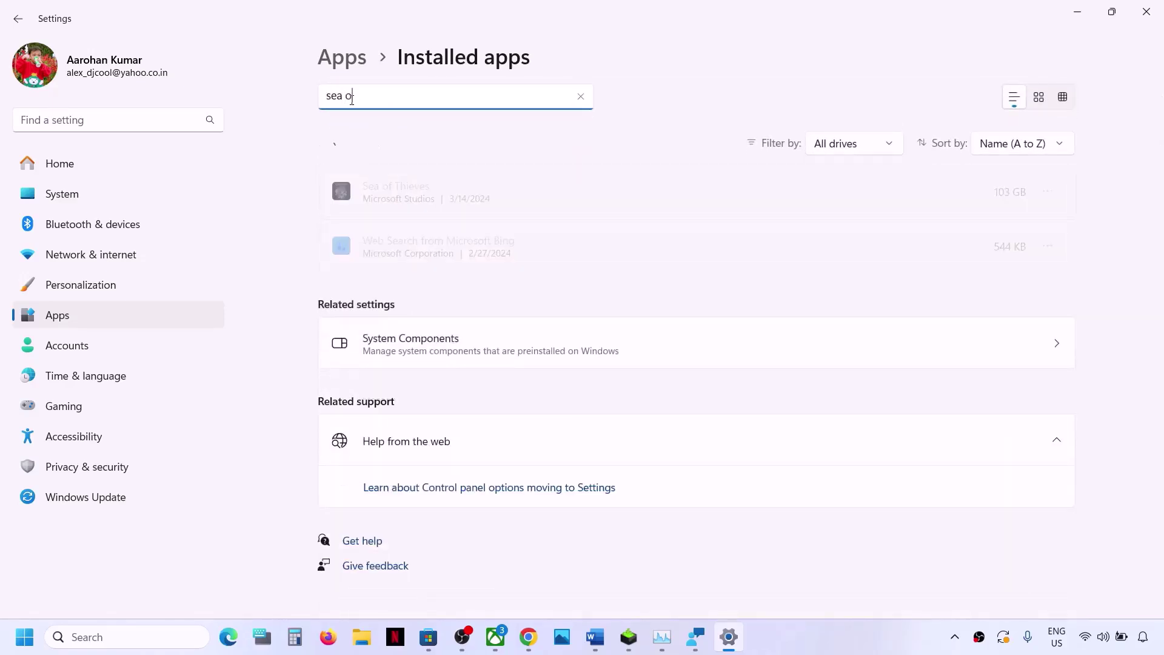
Step: Narrow the installed apps filter to "sea of" and show the Reset section in Sea of Thieves' advanced options
{"action": "type", "text": "f"}
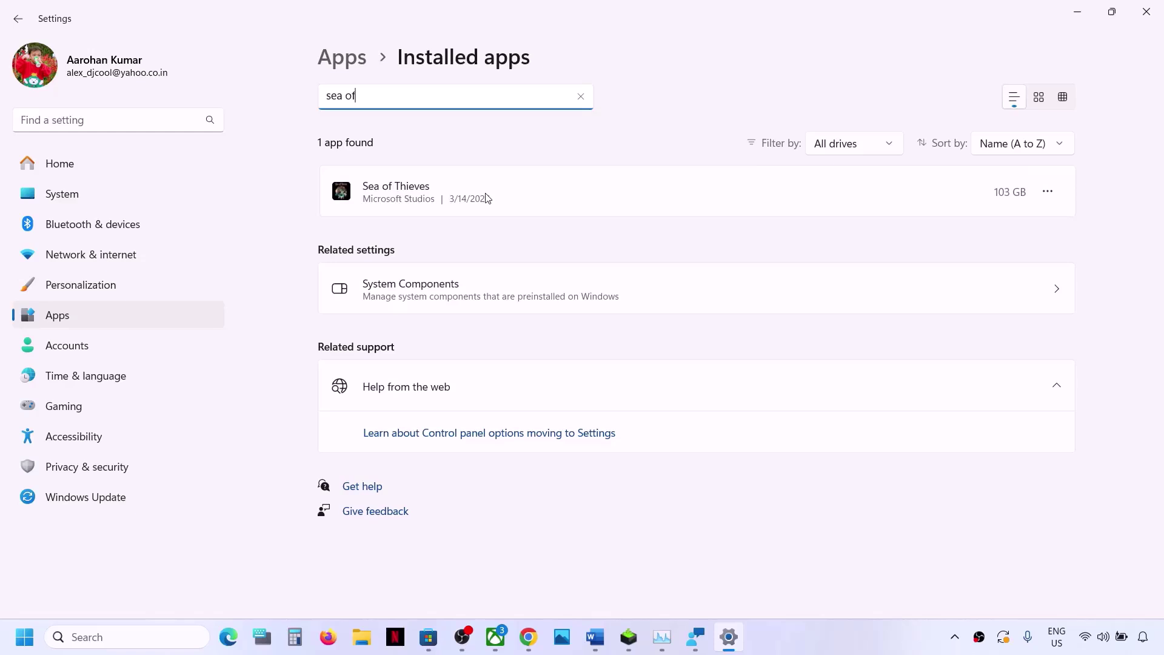
{"action": "left_click", "coordinate": [1048, 194]}
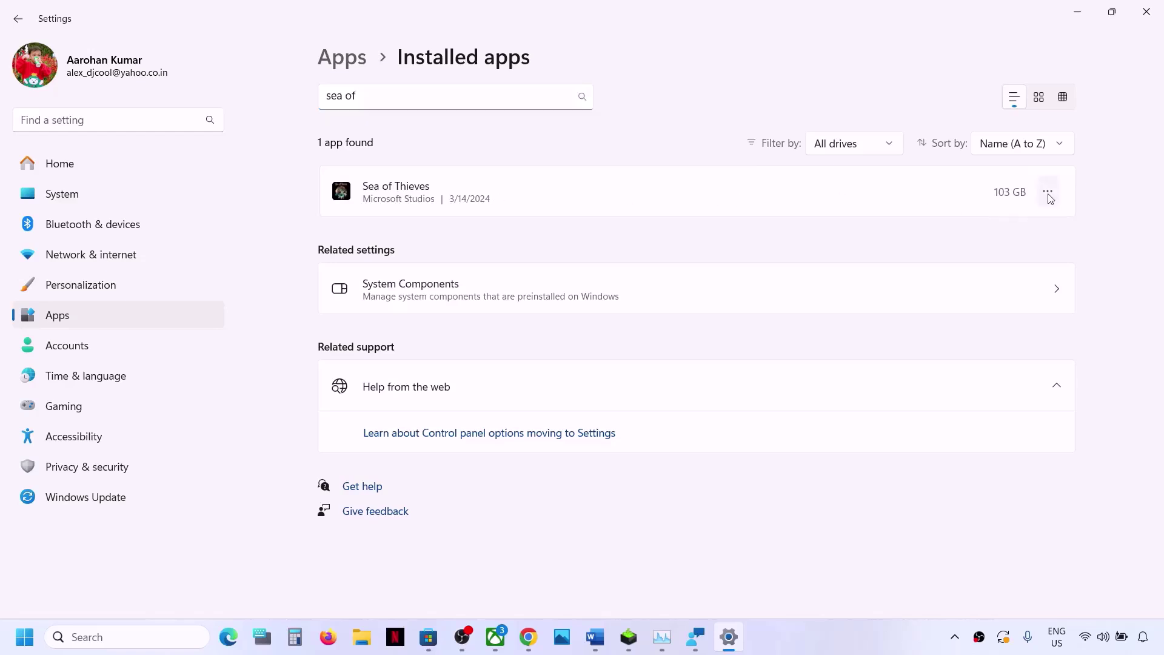
{"action": "left_click", "coordinate": [940, 233]}
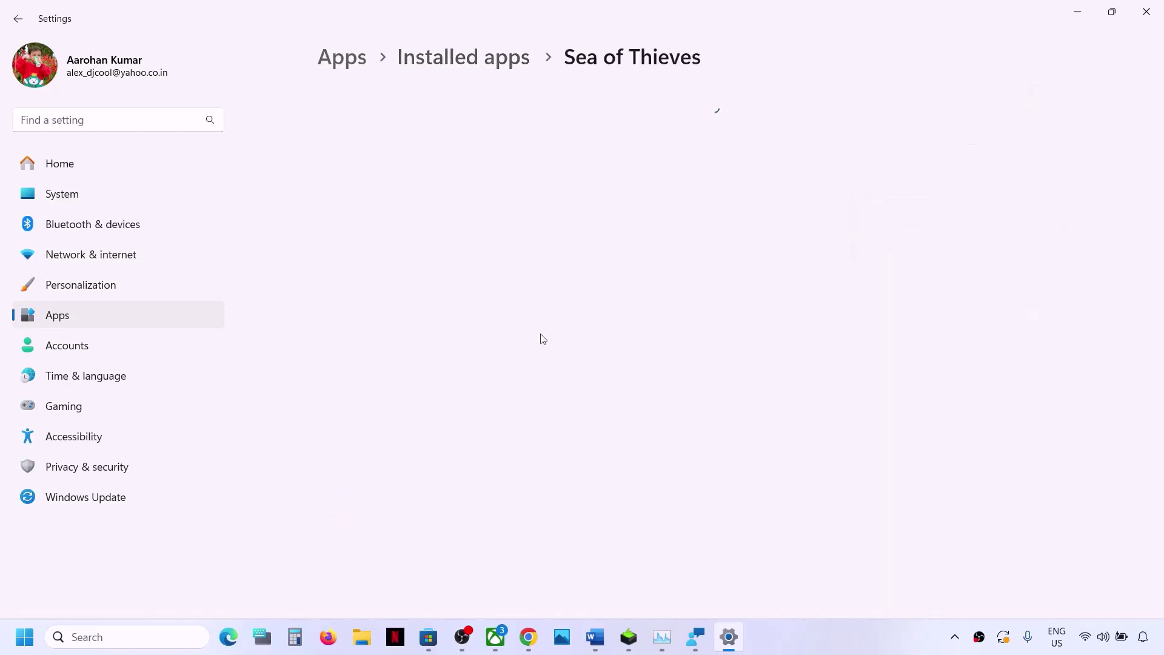
{"action": "scroll", "coordinate": [476, 373], "scroll_direction": "down", "scroll_amount": 10}
{"action": "scroll", "coordinate": [476, 374], "scroll_direction": "up", "scroll_amount": 2}
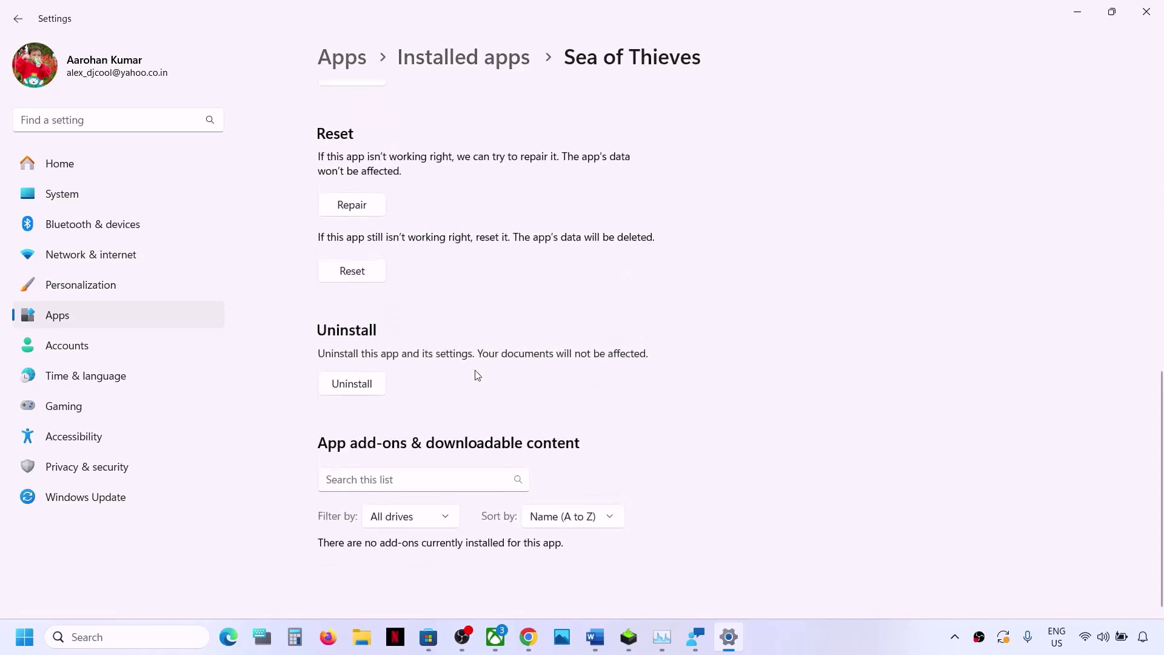
Step: Repair the Sea of Thieves app and reset it, confirming the deletion of its app data
{"action": "left_click", "coordinate": [345, 271]}
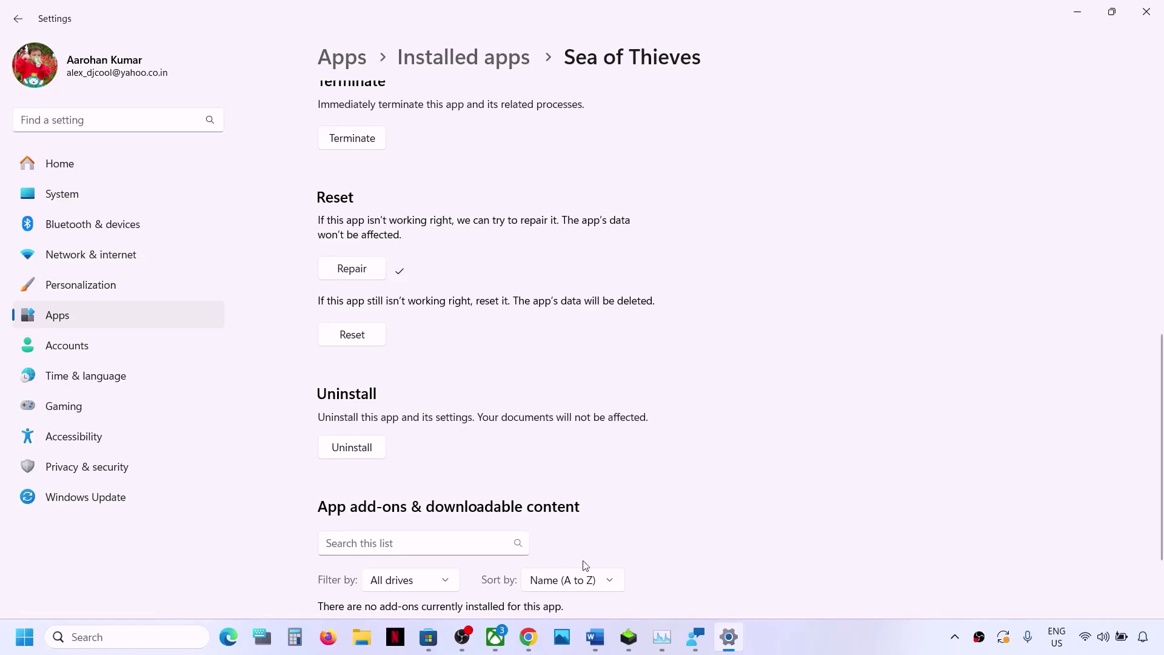
{"action": "left_click", "coordinate": [357, 341]}
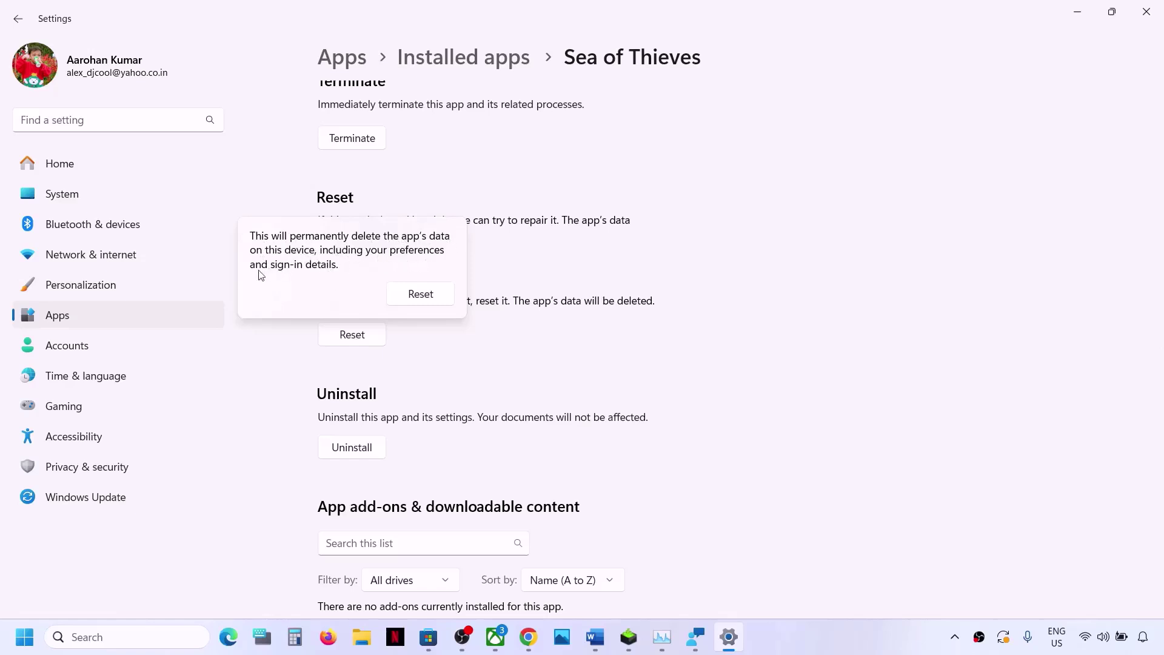
{"action": "left_click", "coordinate": [414, 294]}
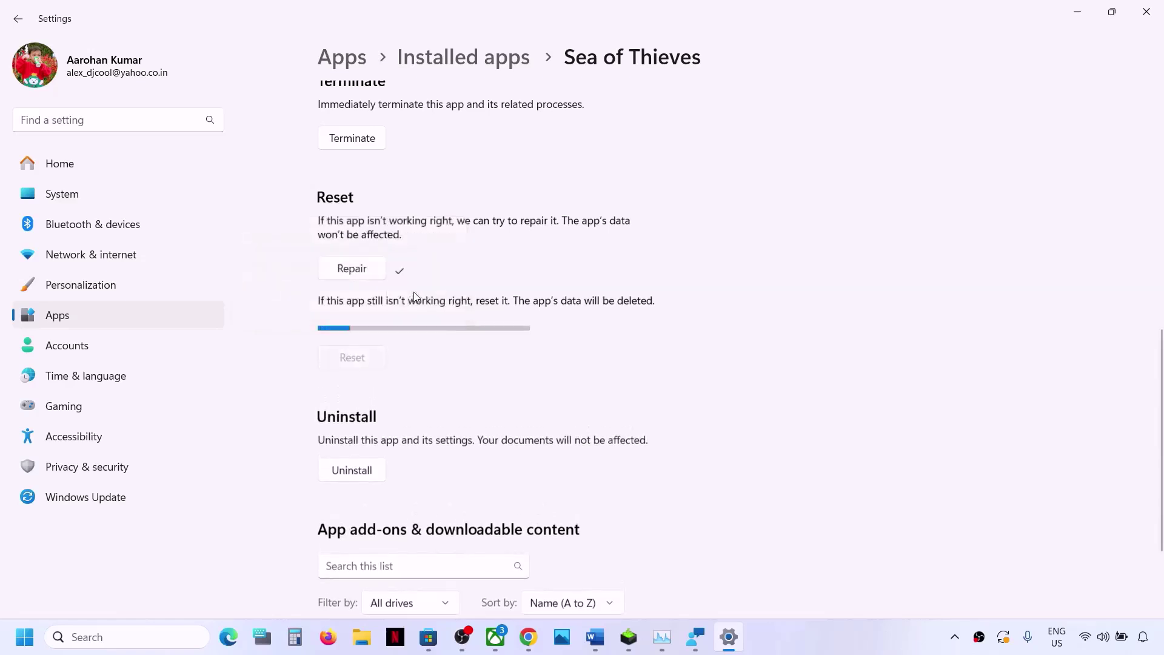
Step: Switch to the Xbox app, close the Sea of Thieves management dialog, and open the game's library page
{"action": "left_click", "coordinate": [497, 636]}
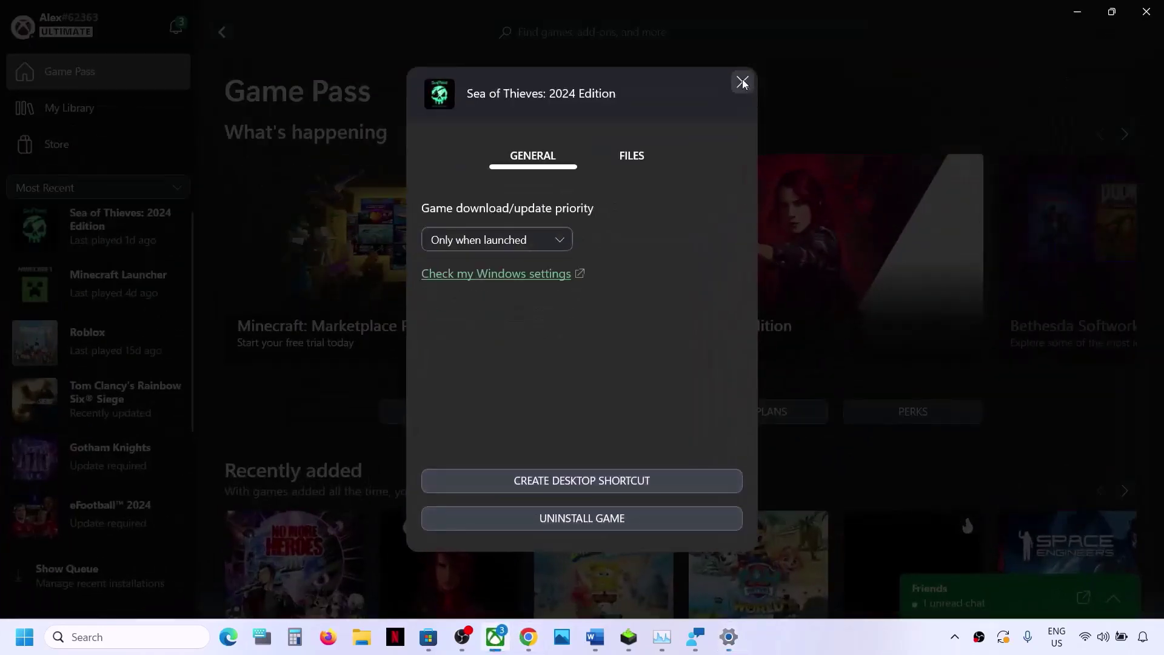
{"action": "left_click", "coordinate": [743, 81]}
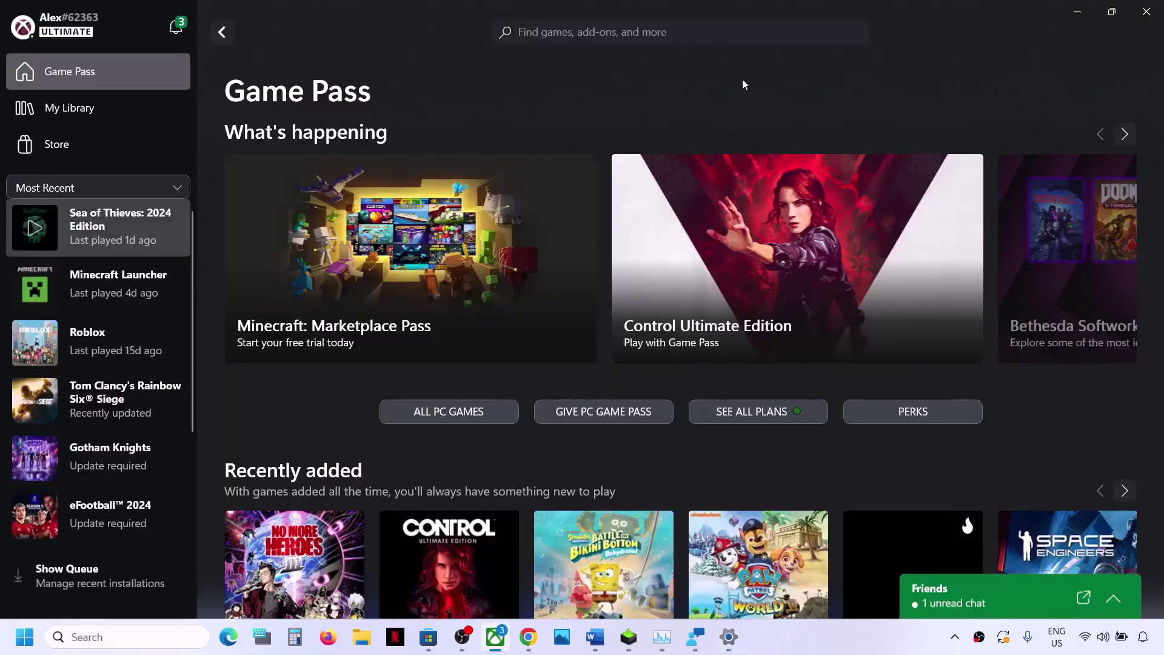
{"action": "left_click", "coordinate": [128, 220]}
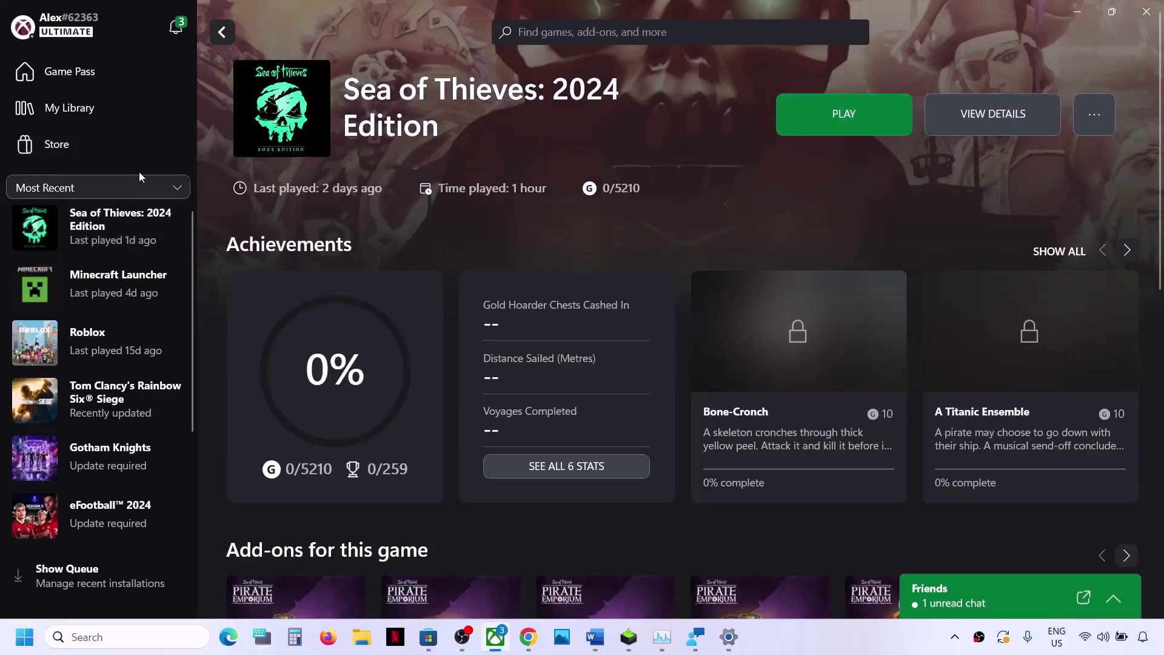
Step: Search the Xbox app for "sea of th" and open the Sea of Thieves: 2024 Edition store page
{"action": "left_click", "coordinate": [545, 33]}
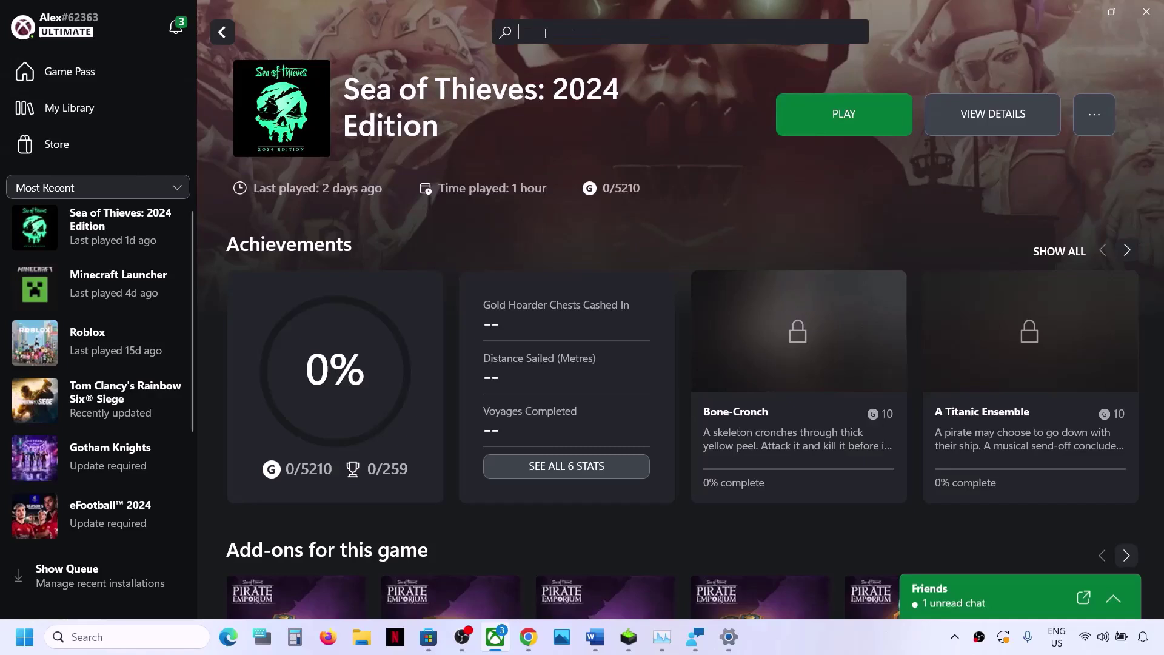
{"action": "type", "text": "sea of"}
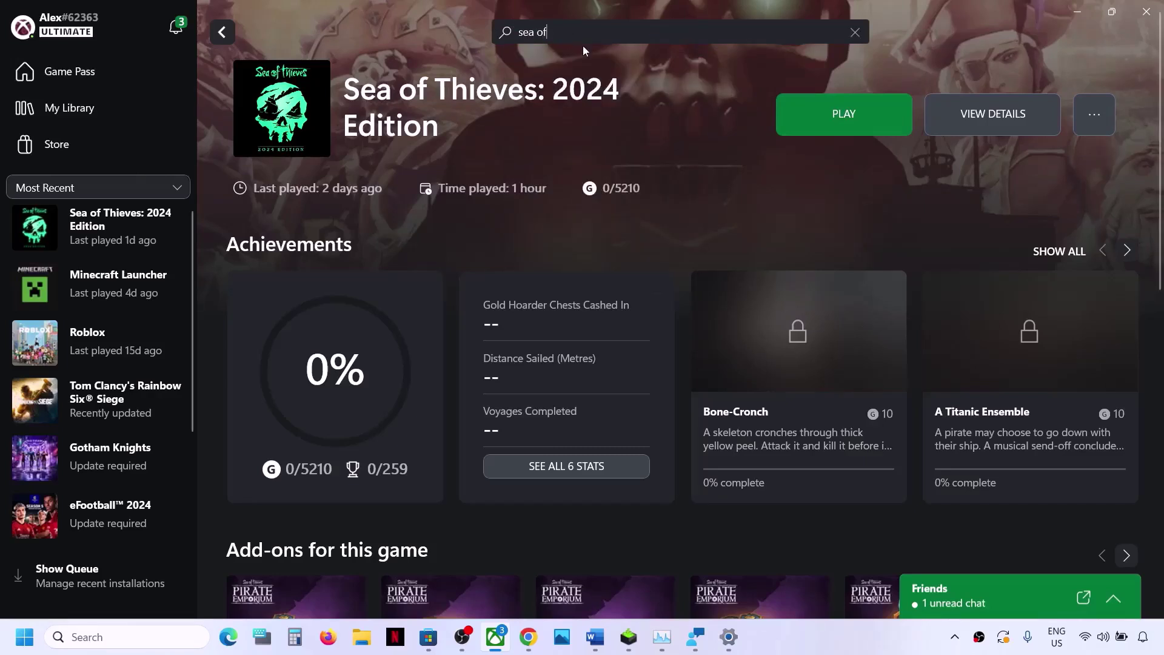
{"action": "type", "text": " thoie"}
{"action": "key", "text": "BackSpace"}
{"action": "key", "text": "BackSpace"}
{"action": "key", "text": "BackSpace"}
{"action": "type", "text": "i"}
{"action": "key", "text": "BackSpace"}
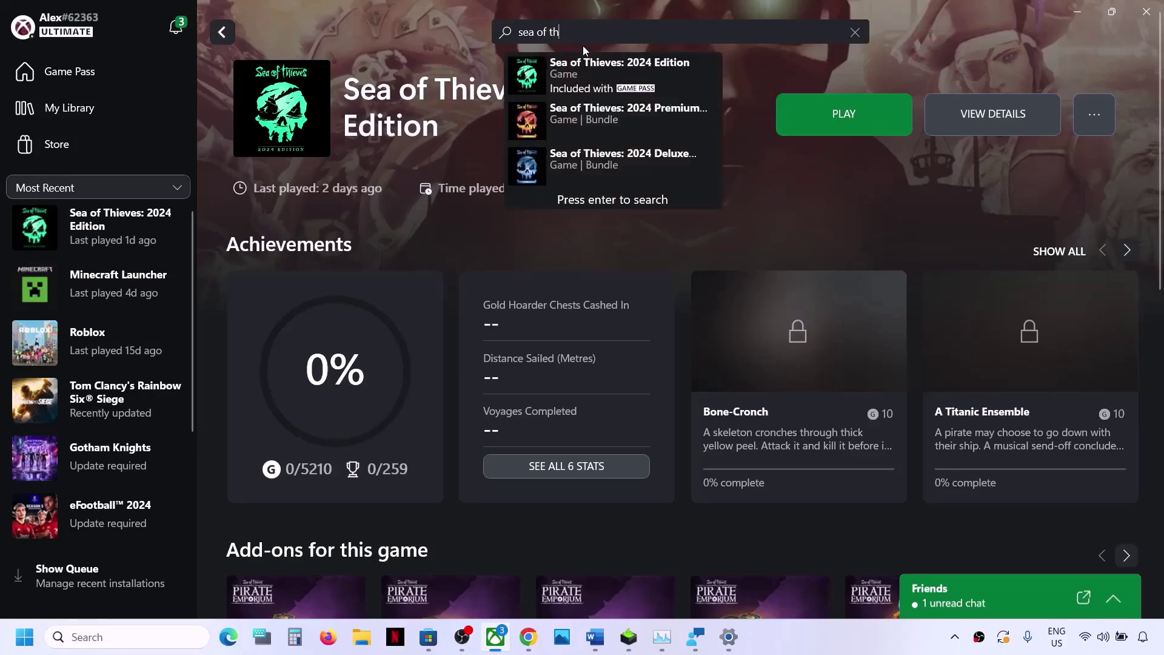
{"action": "left_click", "coordinate": [616, 87]}
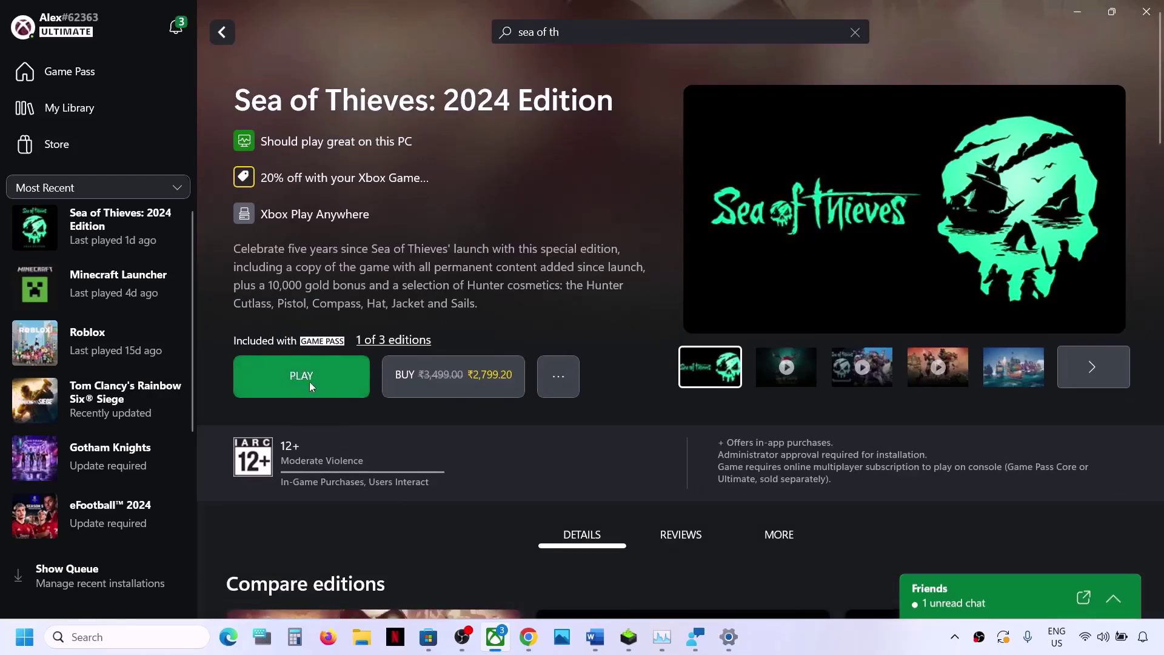
Step: Close and reopen the Xbox app, and open the library page of Sea of Thieves: 2024 Edition
{"action": "left_click", "coordinate": [1142, 17]}
{"action": "left_click", "coordinate": [954, 637]}
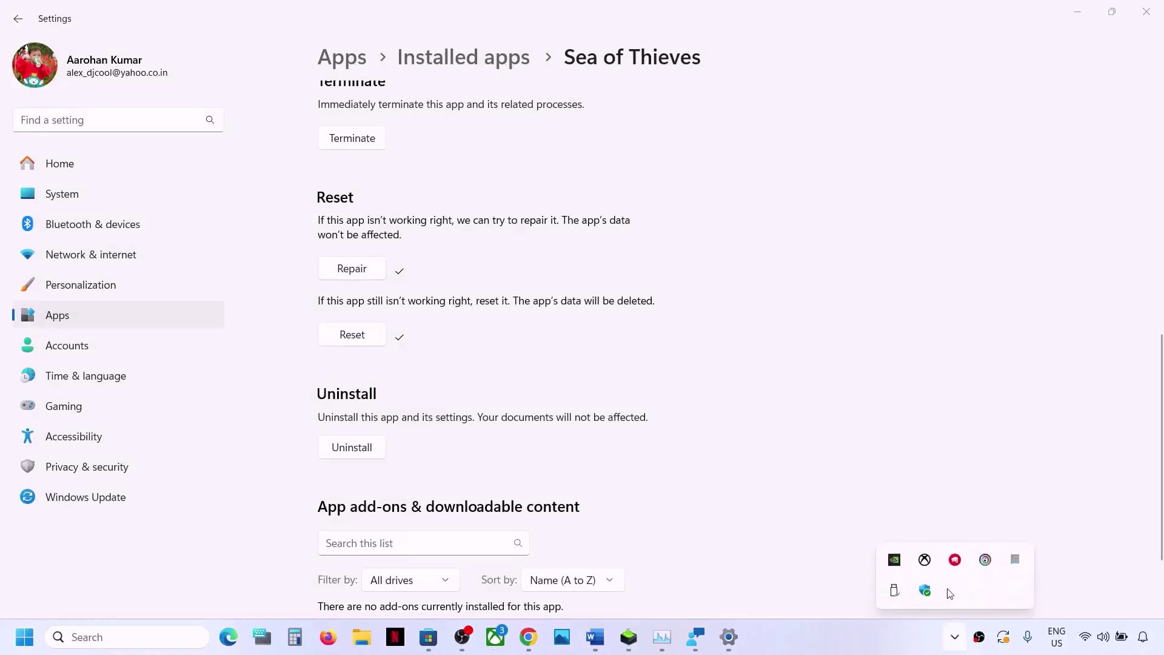
{"action": "left_click", "coordinate": [925, 560]}
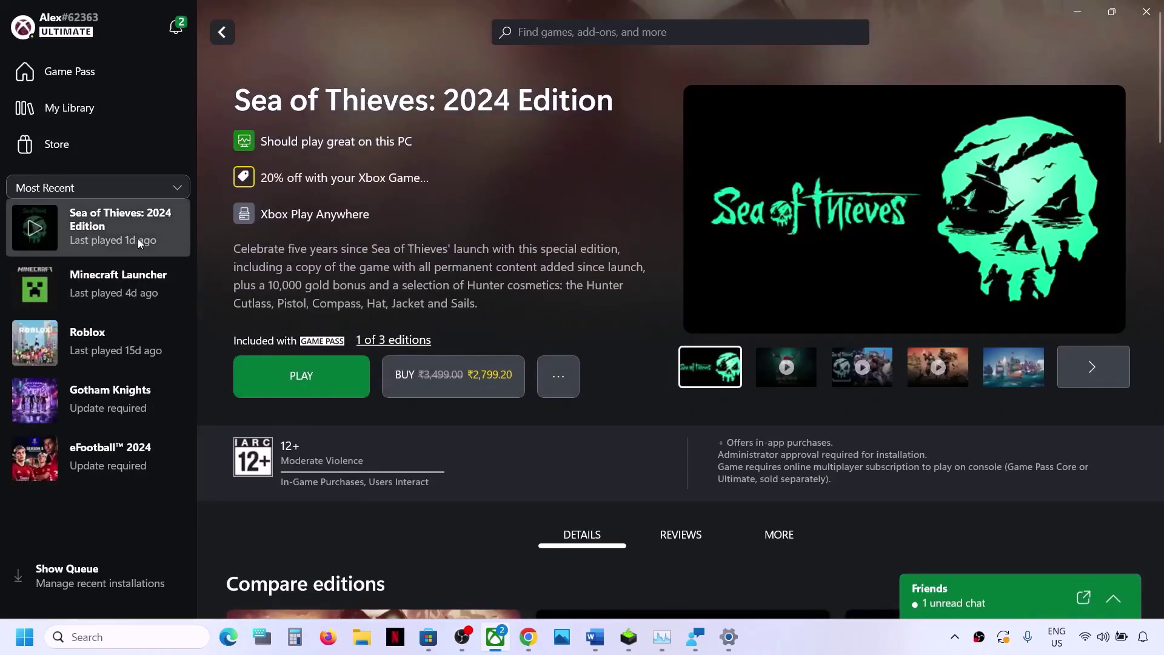
{"action": "left_click", "coordinate": [137, 238]}
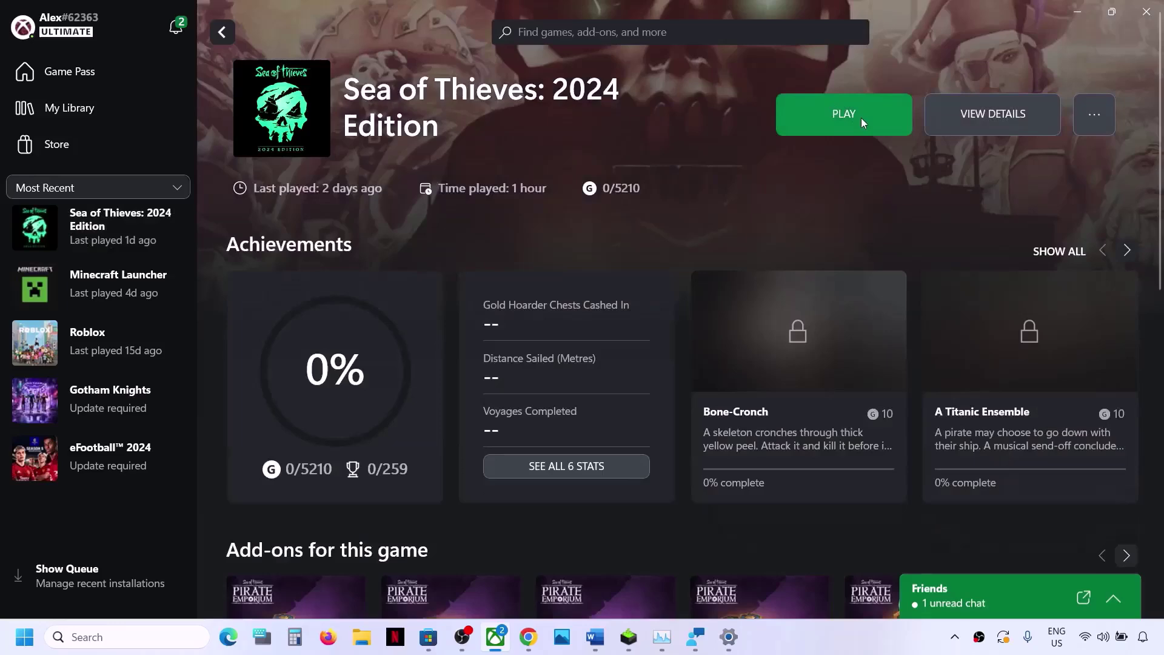
Step: Return to the Word guide and highlight Step 8's "Delete Microsoft Store Local Cache Files" heading
{"action": "left_click", "coordinate": [595, 636]}
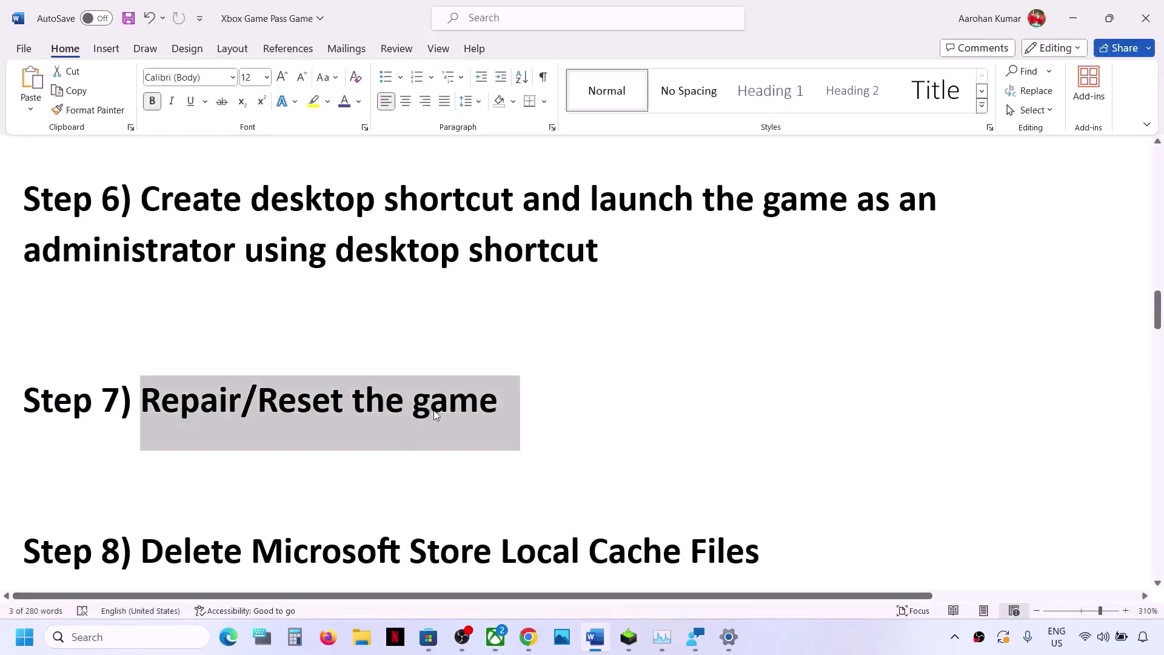
{"action": "scroll", "coordinate": [158, 435], "scroll_direction": "down", "scroll_amount": 1}
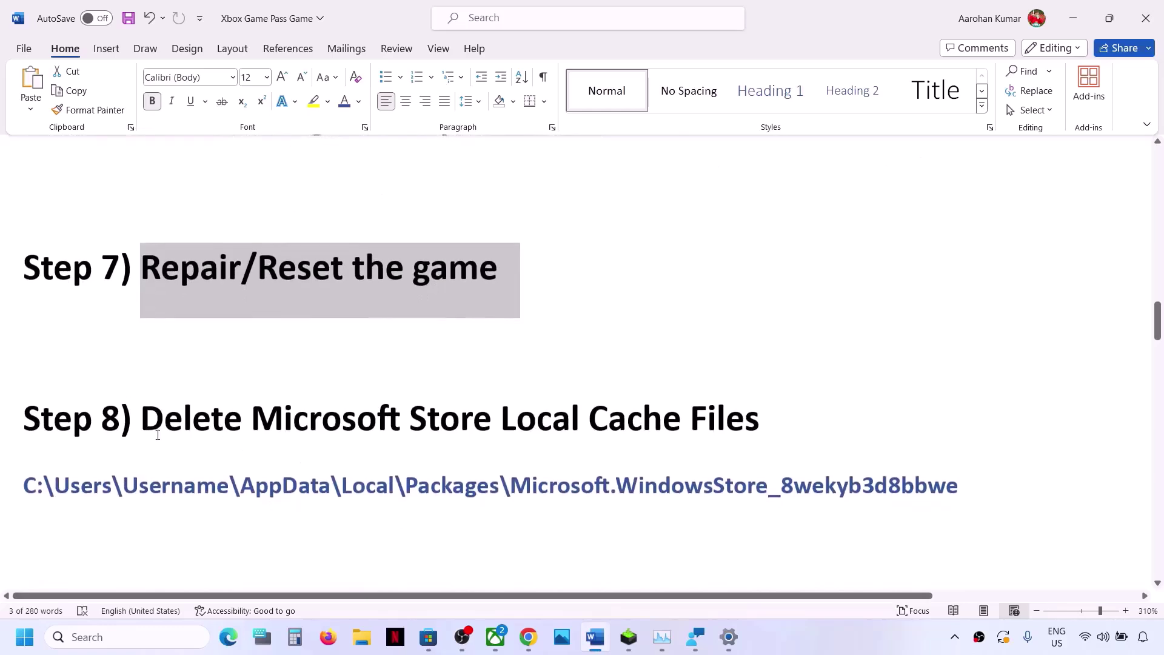
{"action": "left_click_drag", "start_coordinate": [137, 424], "coordinate": [762, 416]}
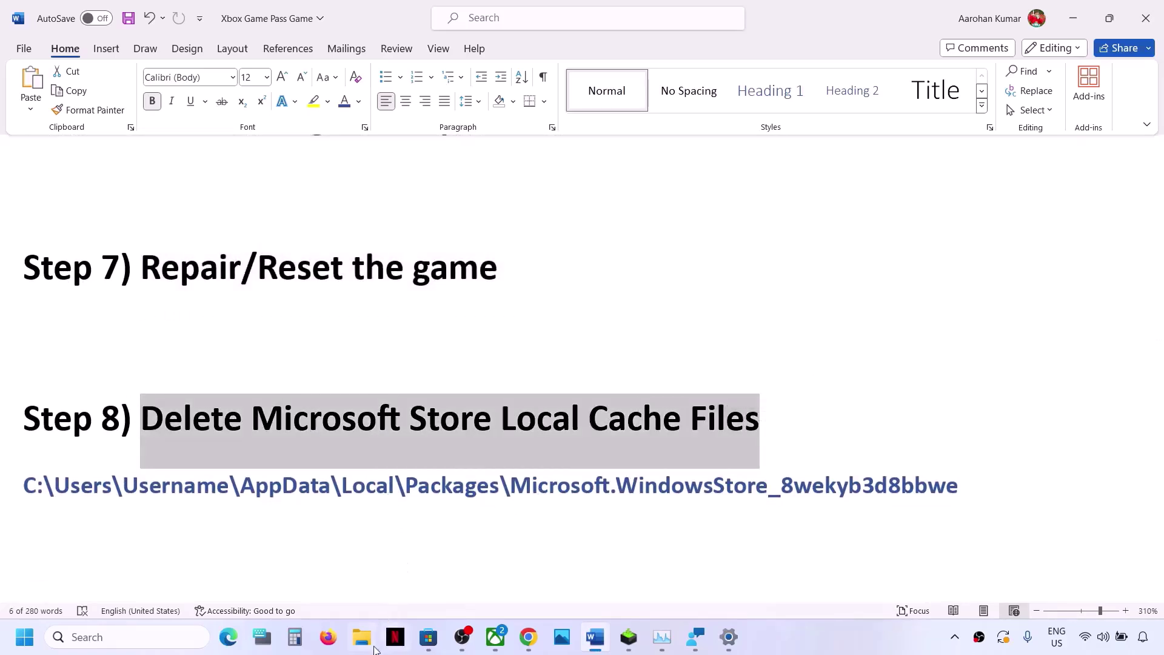
Step: Open File Explorer and browse into the OS (C:) drive from This PC
{"action": "key", "text": "super+e"}
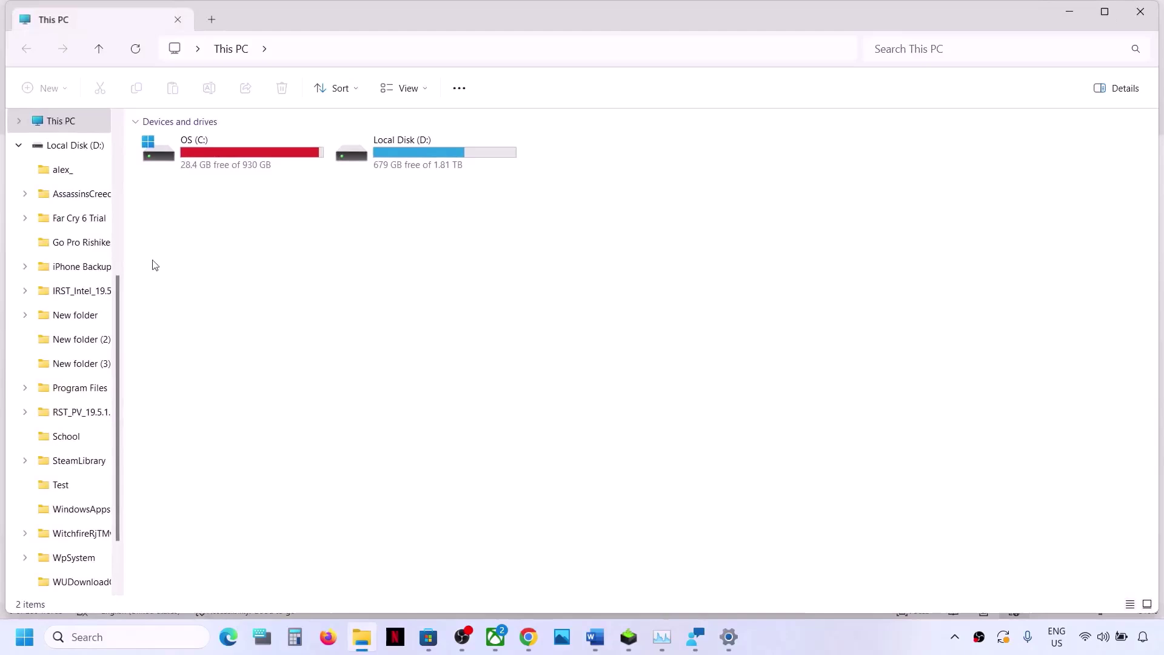
{"action": "double_click", "coordinate": [222, 162]}
{"action": "left_click", "coordinate": [61, 122]}
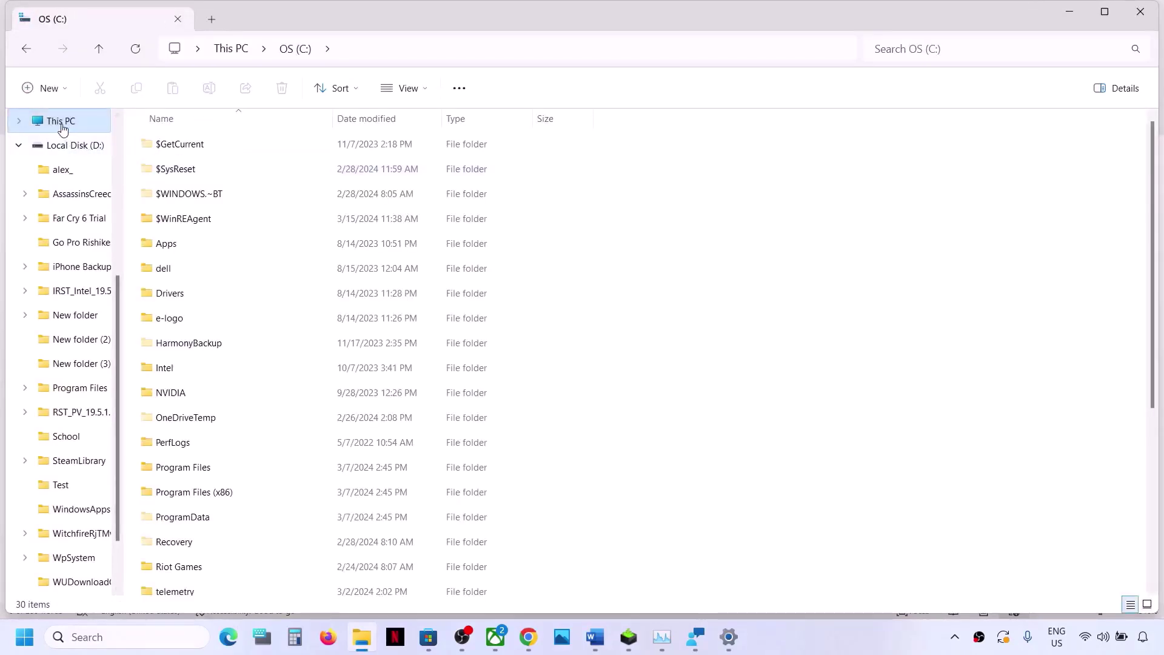
{"action": "left_click", "coordinate": [20, 147]}
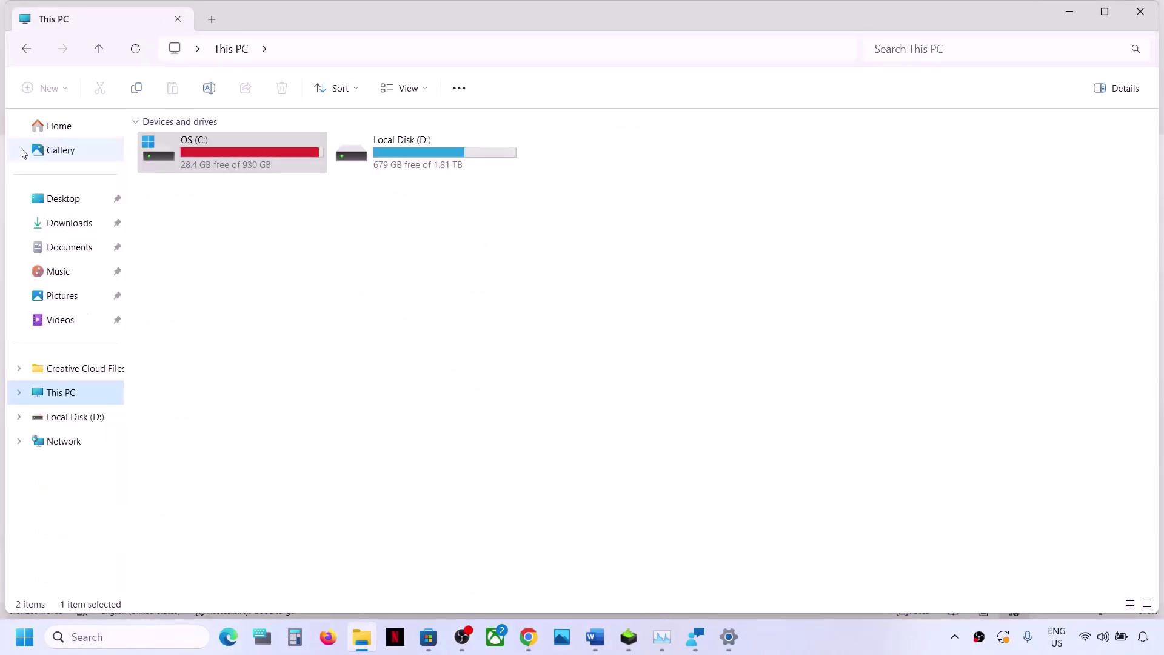
{"action": "double_click", "coordinate": [267, 161]}
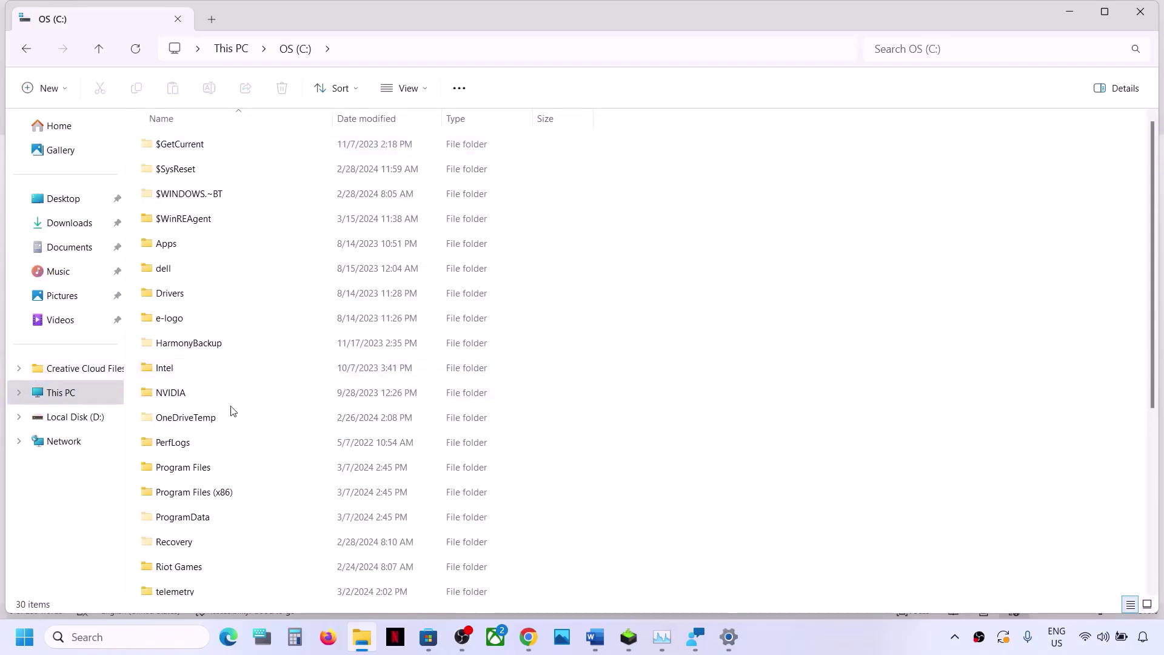
Step: Check the cache path in the Word guide and open the user's profile folder inside C:\Users
{"action": "key", "text": "alt+Tab"}
{"action": "key", "text": "alt+Tab"}
{"action": "scroll", "coordinate": [257, 449], "scroll_direction": "down", "scroll_amount": 4}
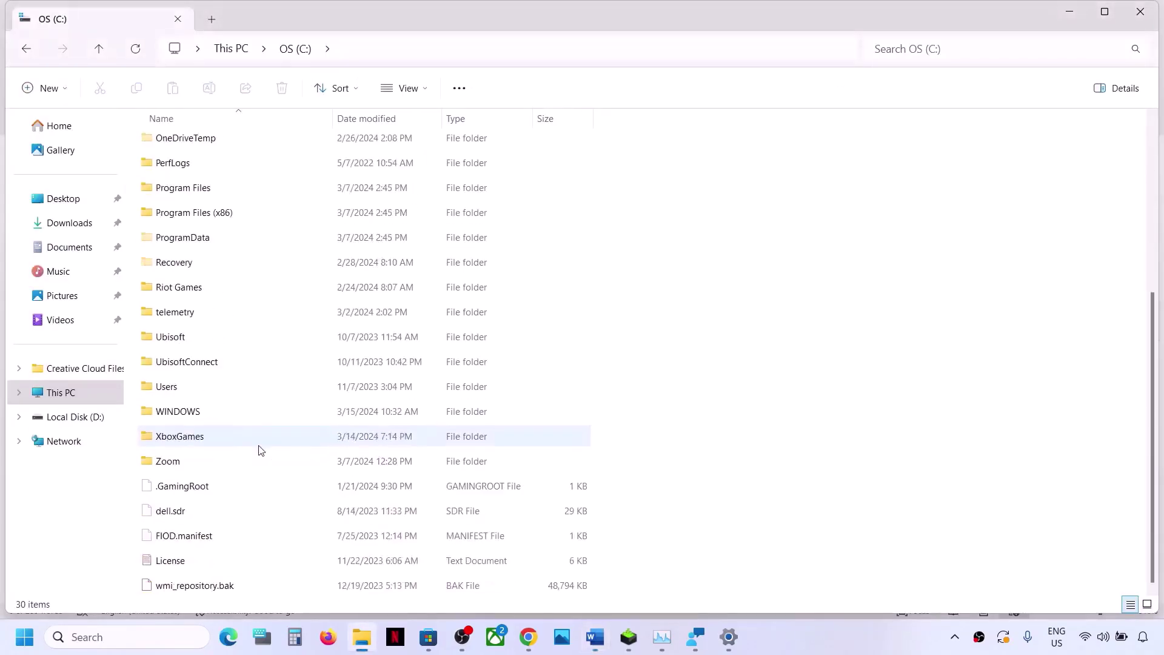
{"action": "left_click", "coordinate": [163, 384]}
{"action": "double_click", "coordinate": [163, 385]}
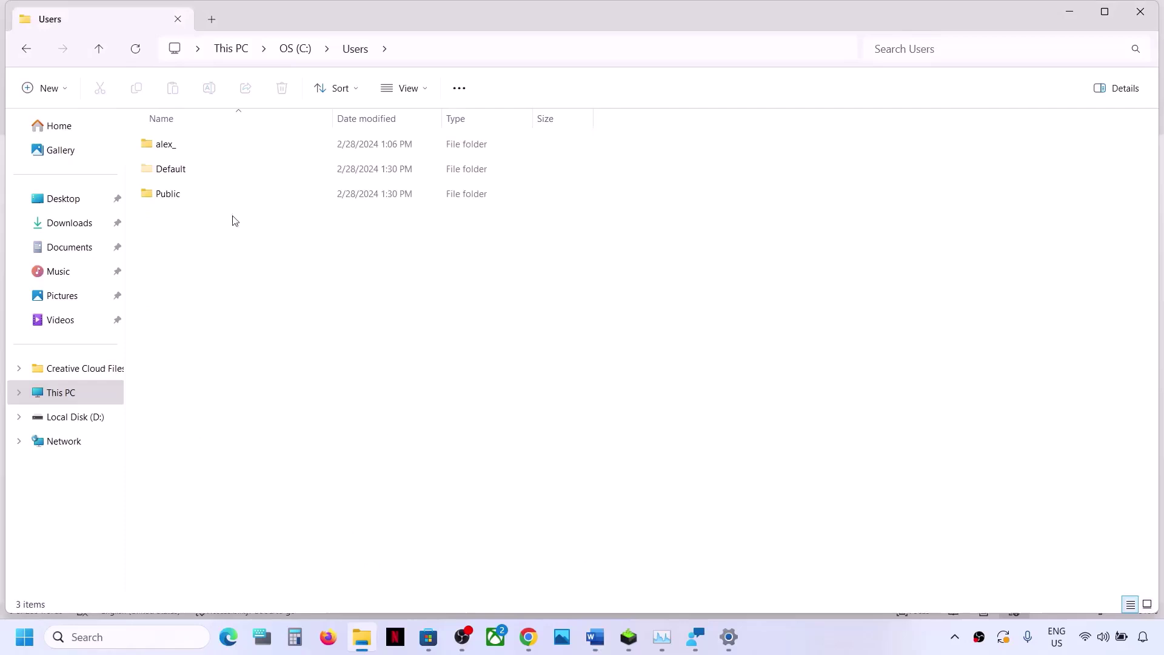
{"action": "left_click", "coordinate": [173, 143]}
{"action": "double_click", "coordinate": [228, 143]}
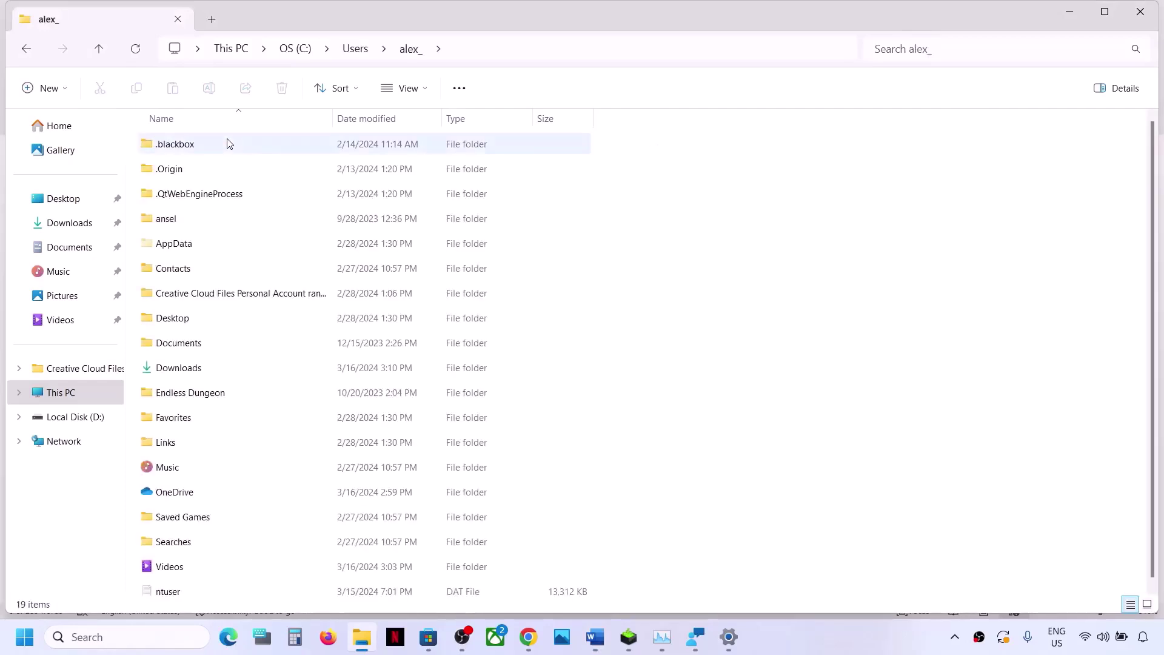
Step: Select the AppData folder and show the Hidden items display option in File Explorer
{"action": "left_click", "coordinate": [194, 244]}
{"action": "left_click", "coordinate": [429, 90]}
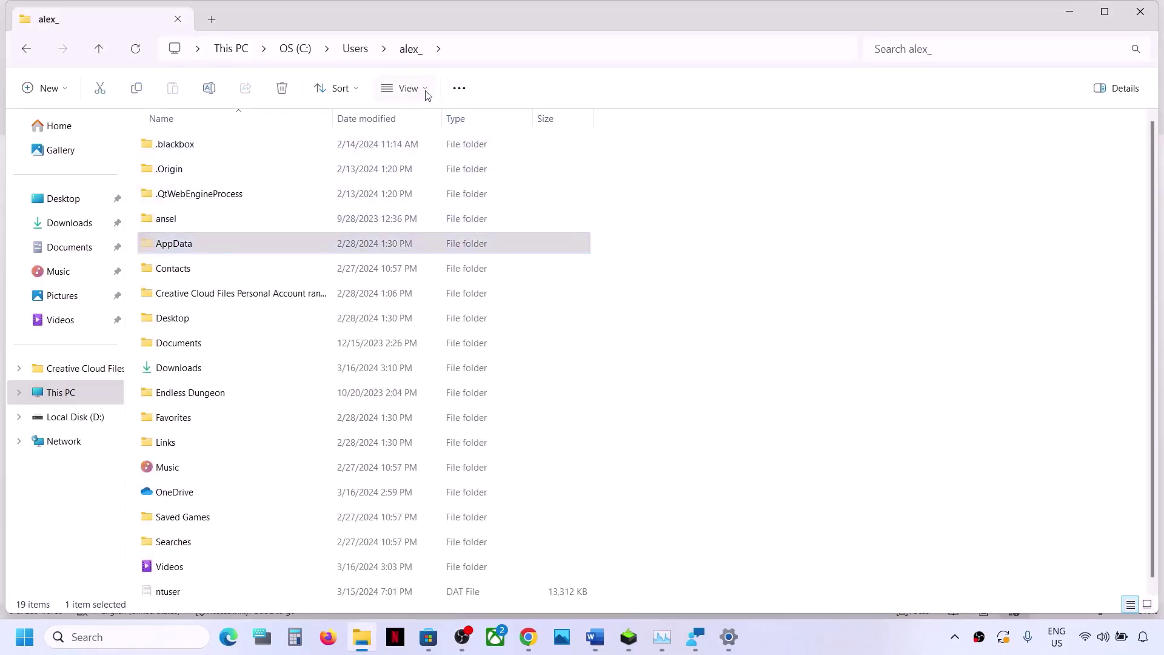
{"action": "mouse_move", "coordinate": [412, 378]}
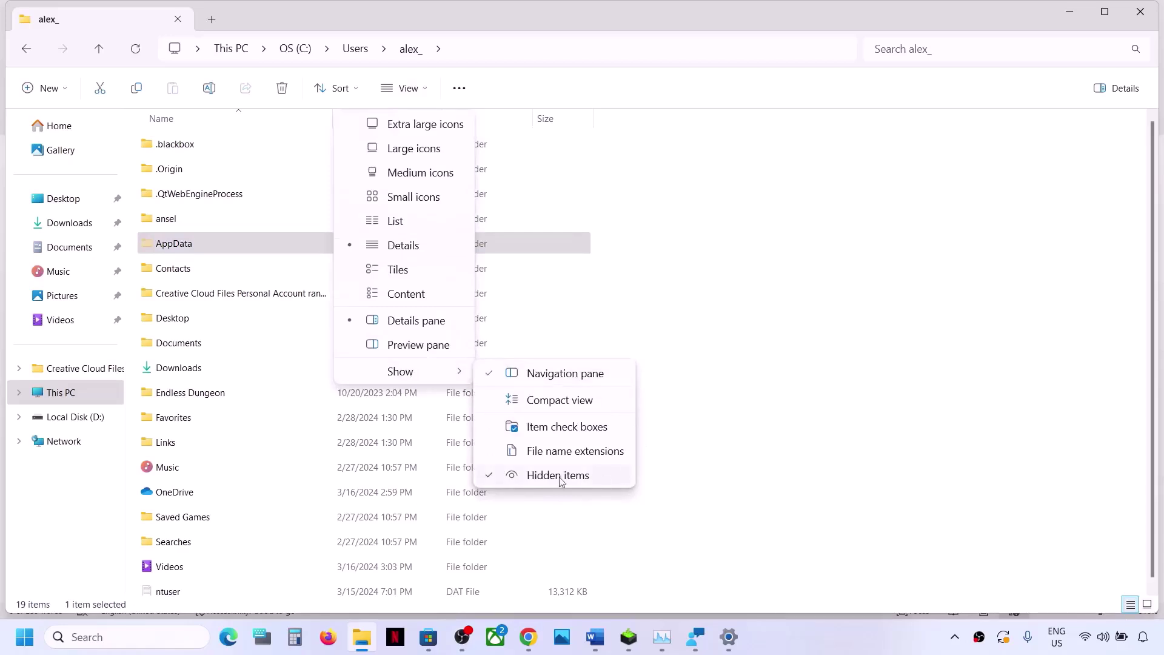
Step: Open the Packages folder inside AppData\Local
{"action": "double_click", "coordinate": [209, 243]}
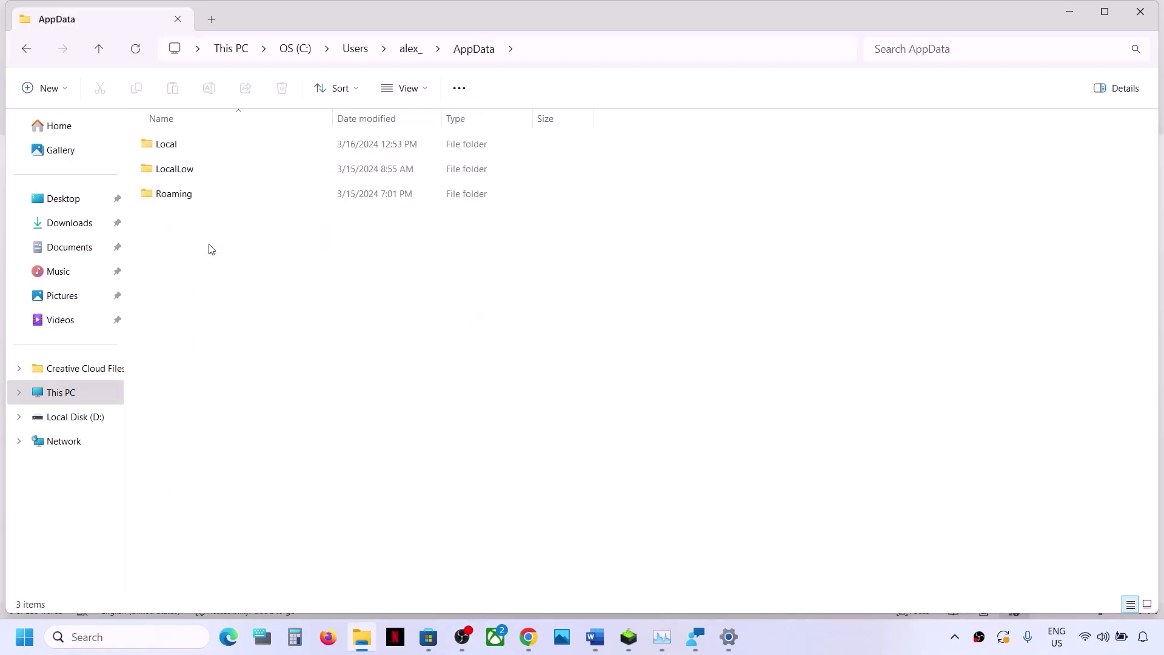
{"action": "double_click", "coordinate": [183, 149]}
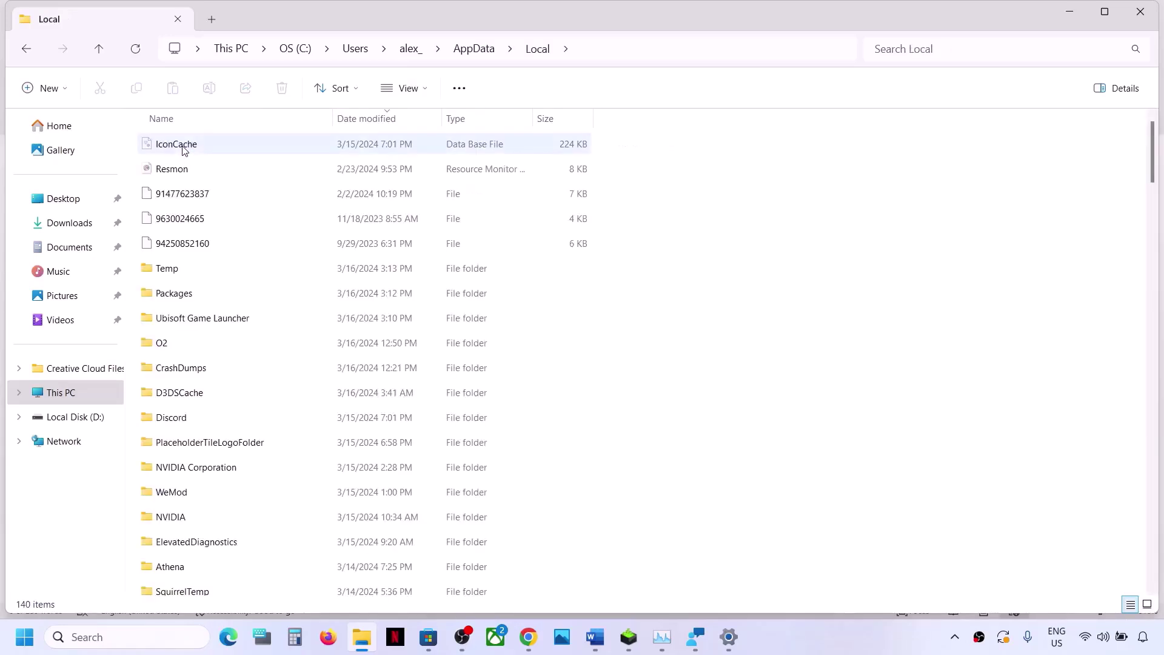
{"action": "left_click", "coordinate": [186, 293]}
{"action": "double_click", "coordinate": [213, 297]}
Step: Highlight the folder name Microsoft.WindowsStore_8wekyb3d8bbwe in the Word guide and return to the Packages folder
{"action": "key", "text": "alt+Tab"}
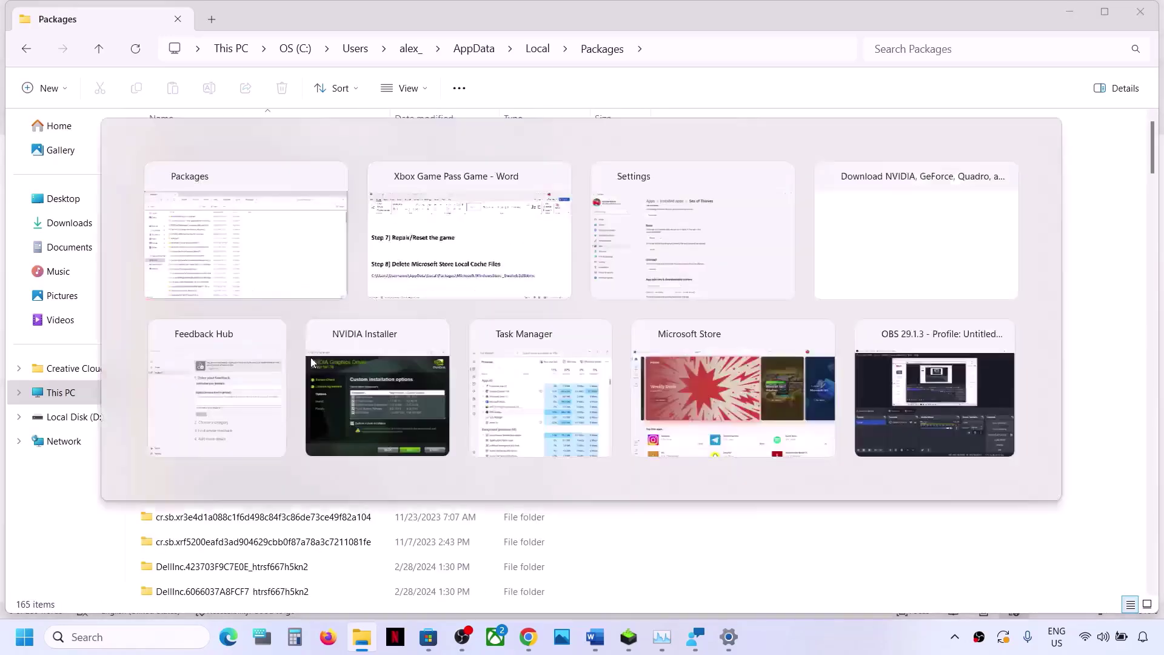
{"action": "left_click_drag", "start_coordinate": [512, 490], "coordinate": [958, 488]}
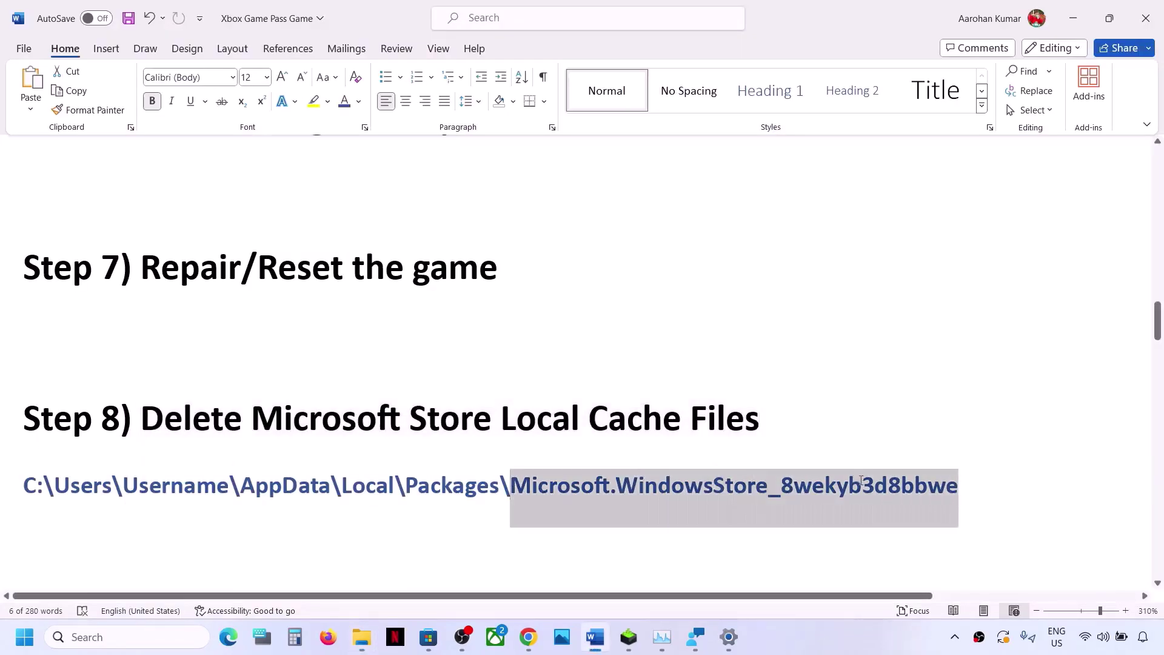
{"action": "key", "text": "alt+Tab"}
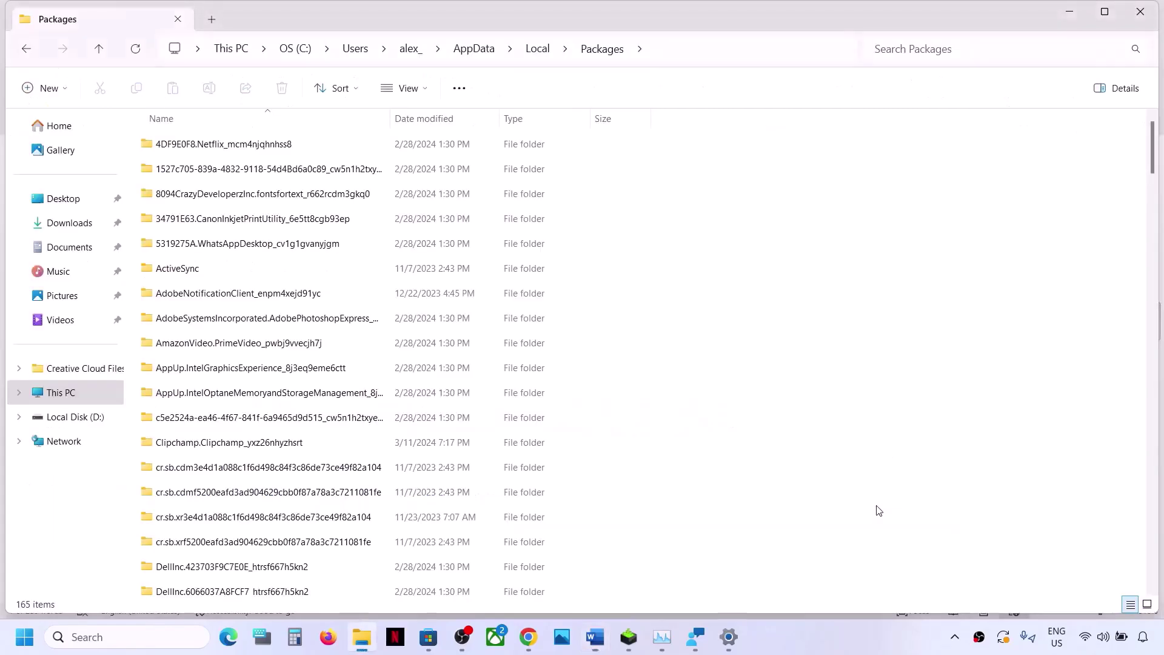
Step: Find the Microsoft.WindowsStore_8wekyb3d8bbwe folder in Packages, check its name against the Word guide, and open it
{"action": "left_click", "coordinate": [274, 118]}
{"action": "scroll", "coordinate": [255, 464], "scroll_direction": "down", "scroll_amount": 4}
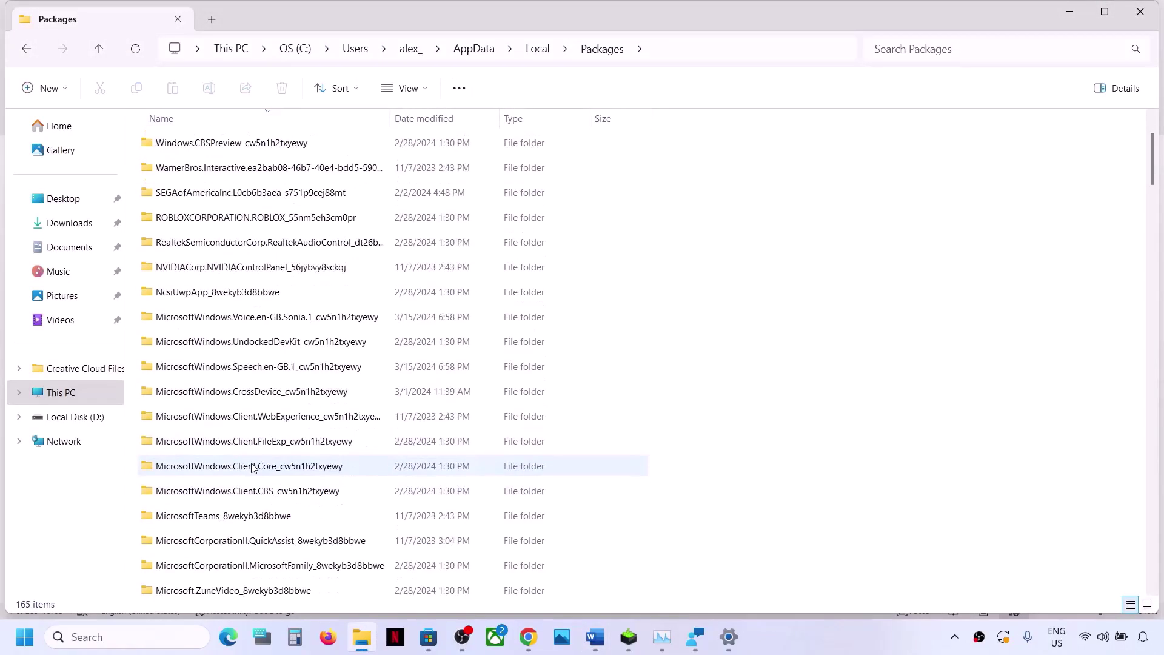
{"action": "scroll", "coordinate": [254, 467], "scroll_direction": "down", "scroll_amount": 3}
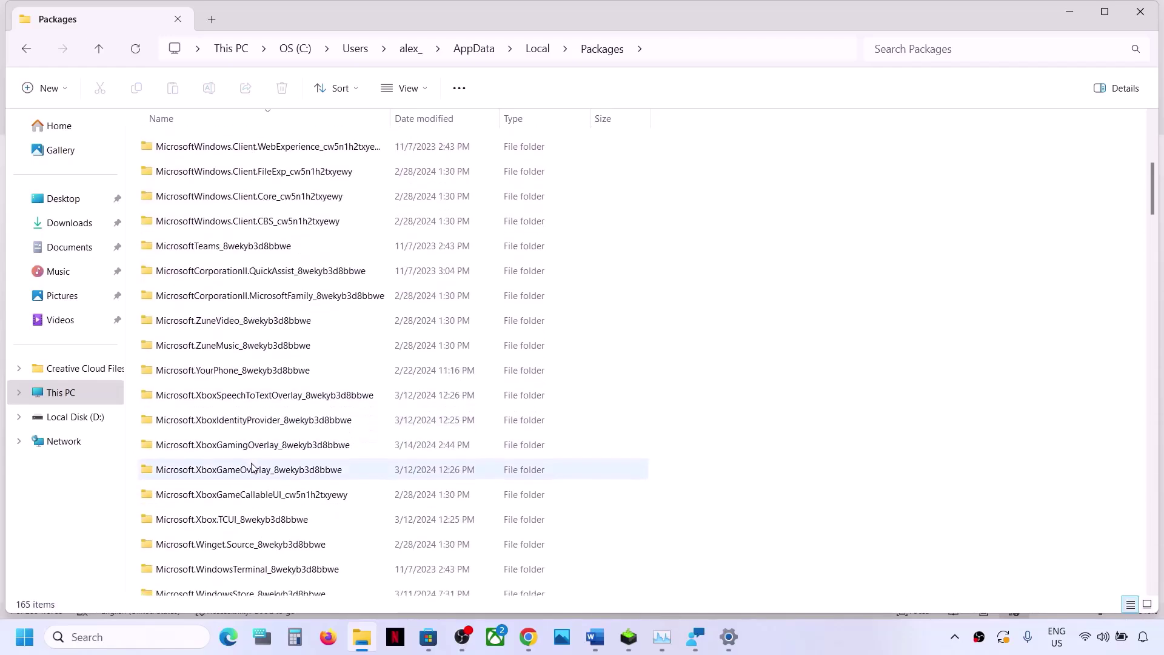
{"action": "scroll", "coordinate": [279, 512], "scroll_direction": "down", "scroll_amount": 3}
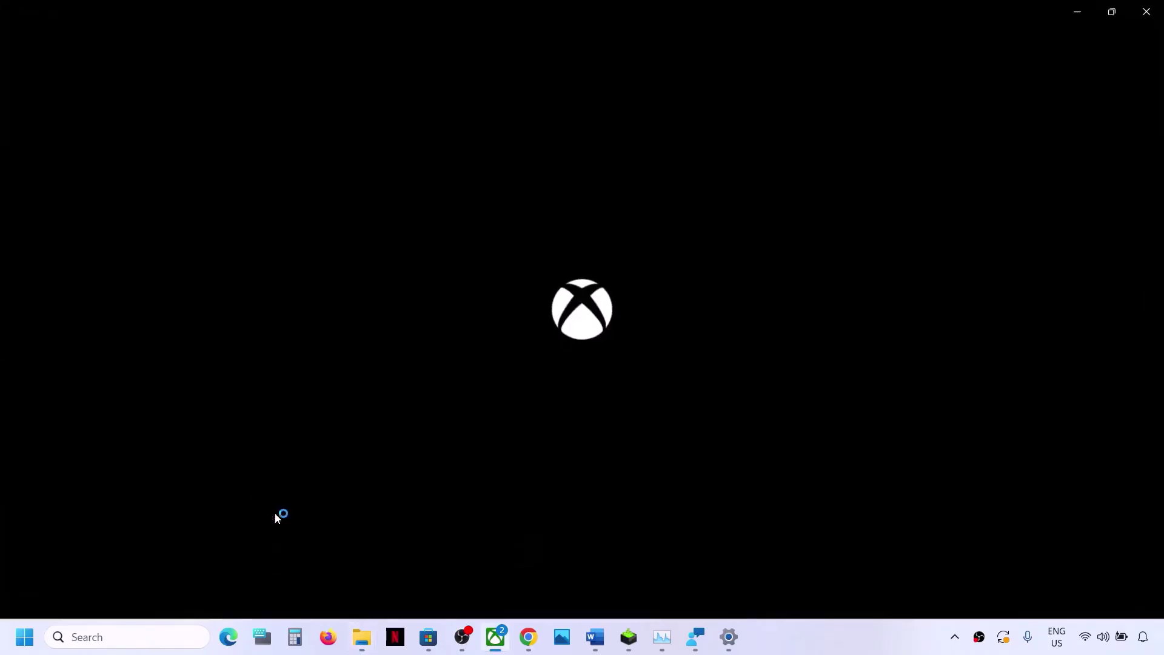
{"action": "left_click", "coordinate": [1077, 12]}
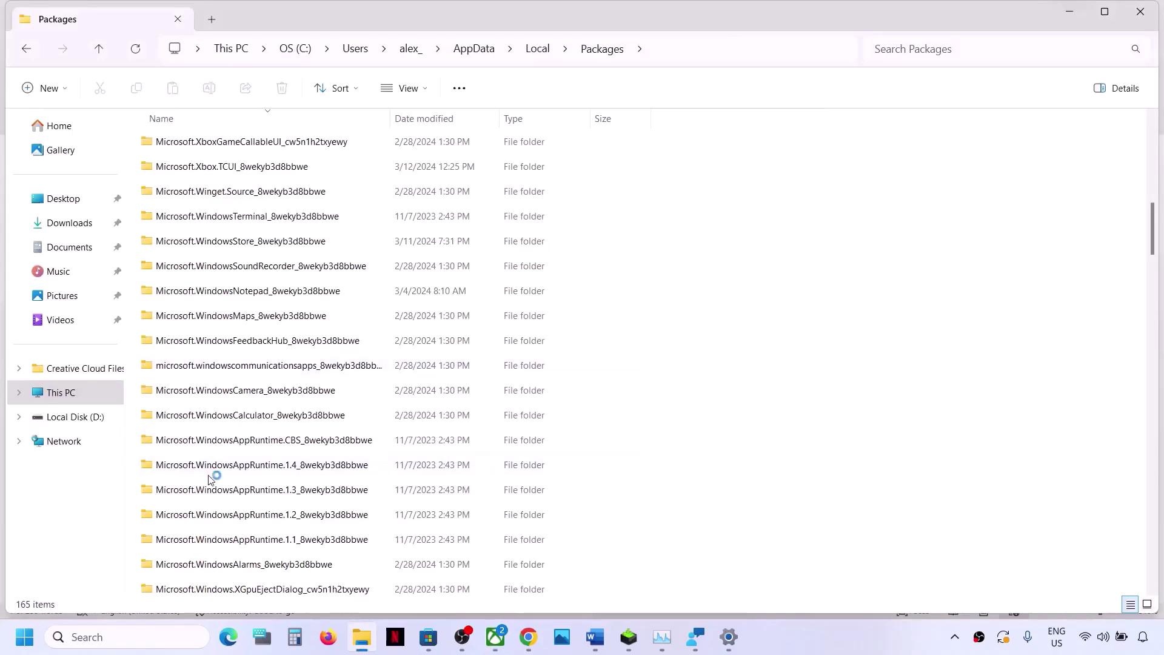
{"action": "scroll", "coordinate": [209, 478], "scroll_direction": "down", "scroll_amount": 6}
{"action": "scroll", "coordinate": [211, 477], "scroll_direction": "down", "scroll_amount": 9}
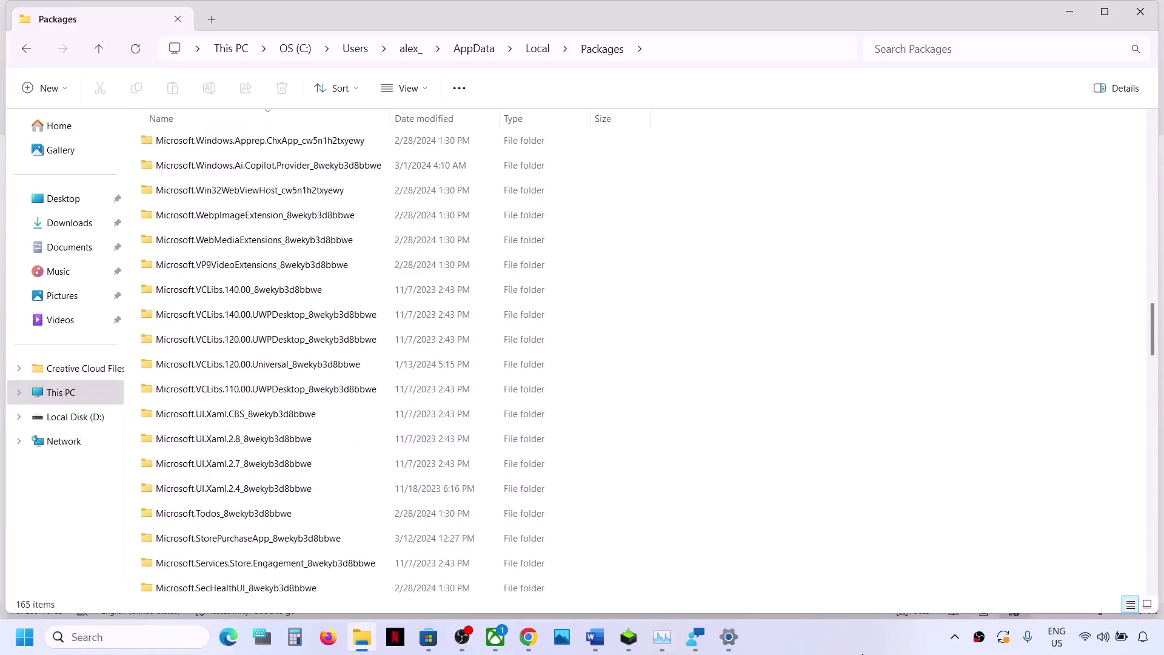
{"action": "left_click", "coordinate": [850, 638]}
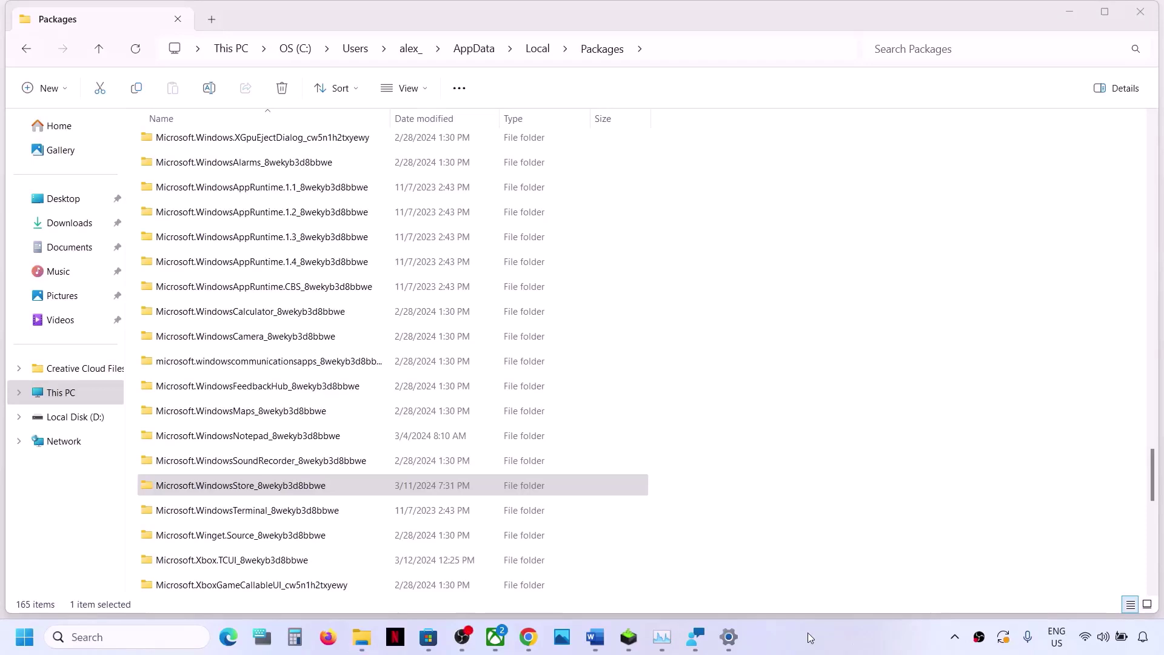
{"action": "left_click", "coordinate": [260, 488]}
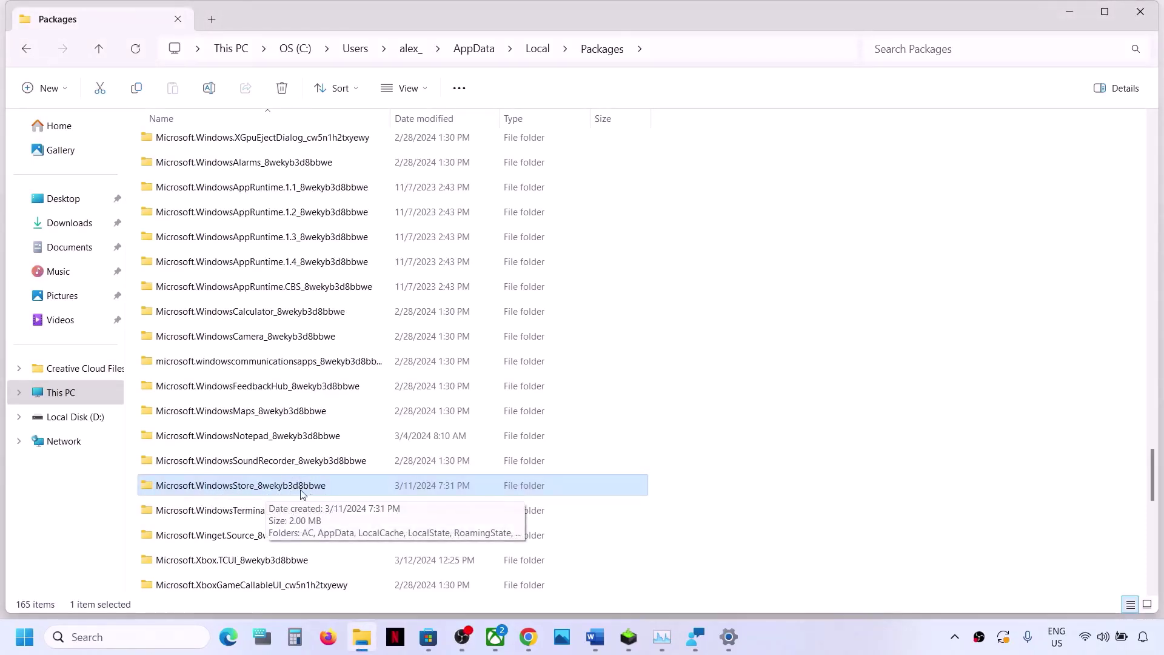
{"action": "key", "text": "alt+Tab"}
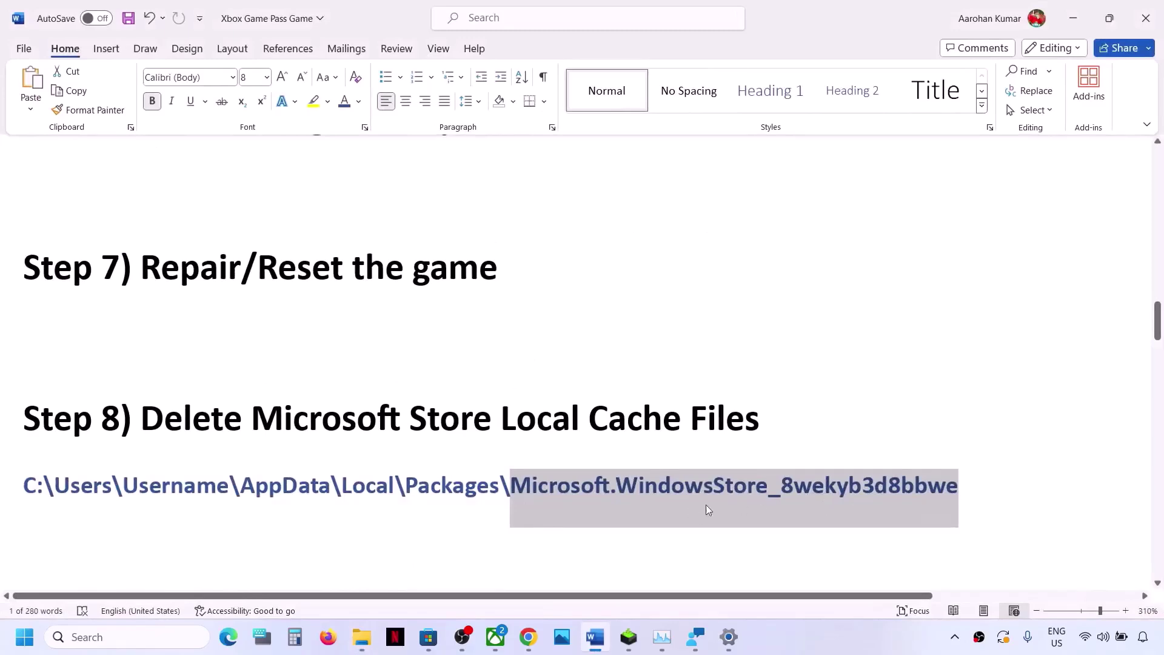
{"action": "key", "text": "alt+Tab"}
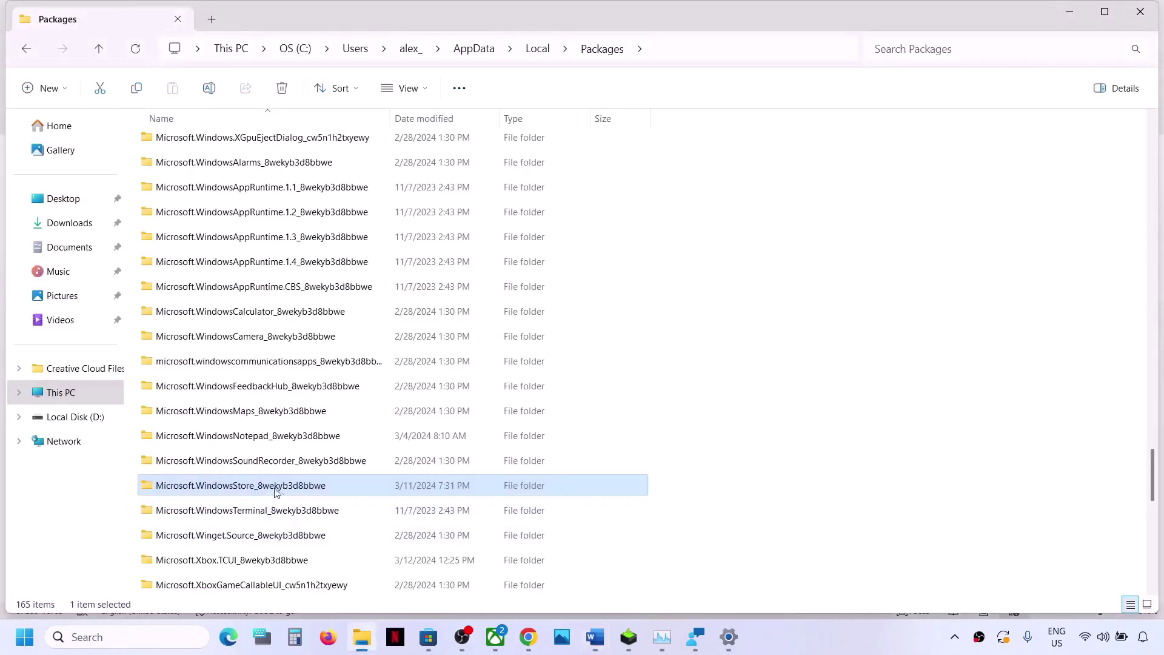
{"action": "double_click", "coordinate": [280, 491]}
Step: Delete the LocalCache folder from the Microsoft.WindowsStore_8wekyb3d8bbwe folder
{"action": "left_click", "coordinate": [181, 198]}
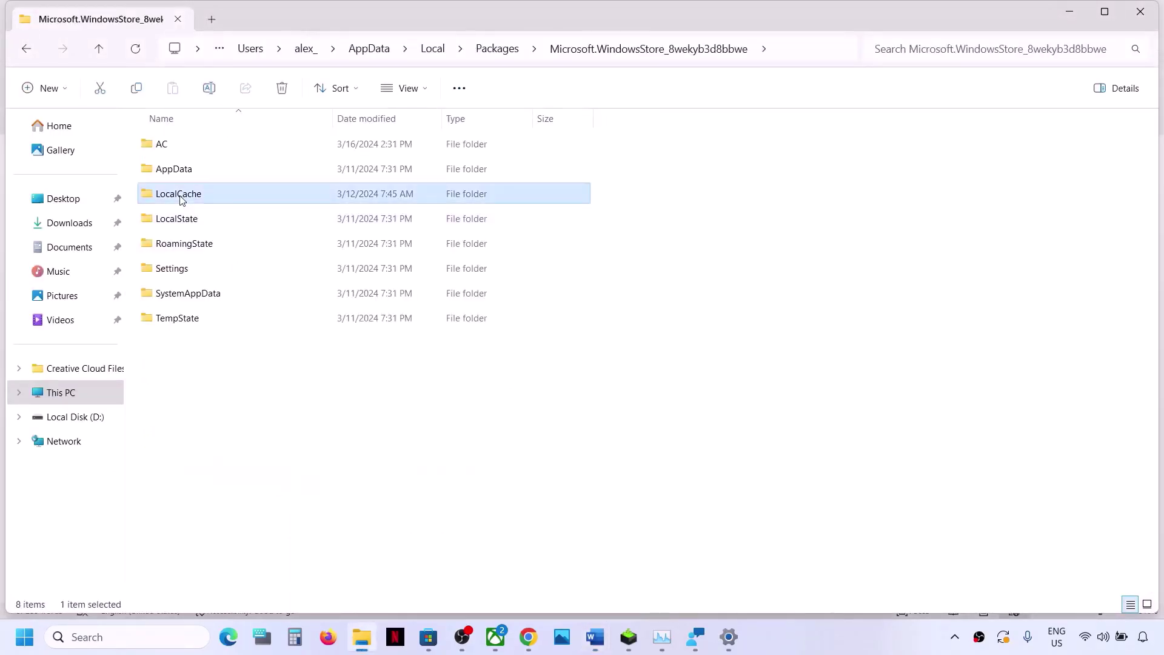
{"action": "right_click", "coordinate": [203, 199]}
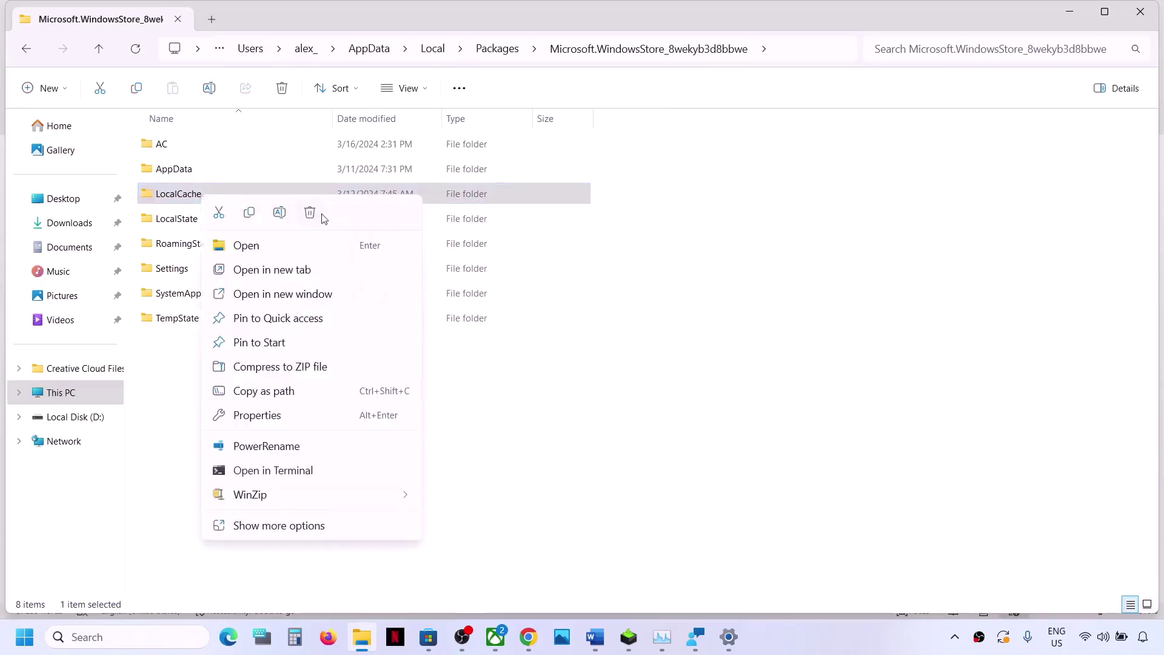
{"action": "left_click", "coordinate": [309, 214]}
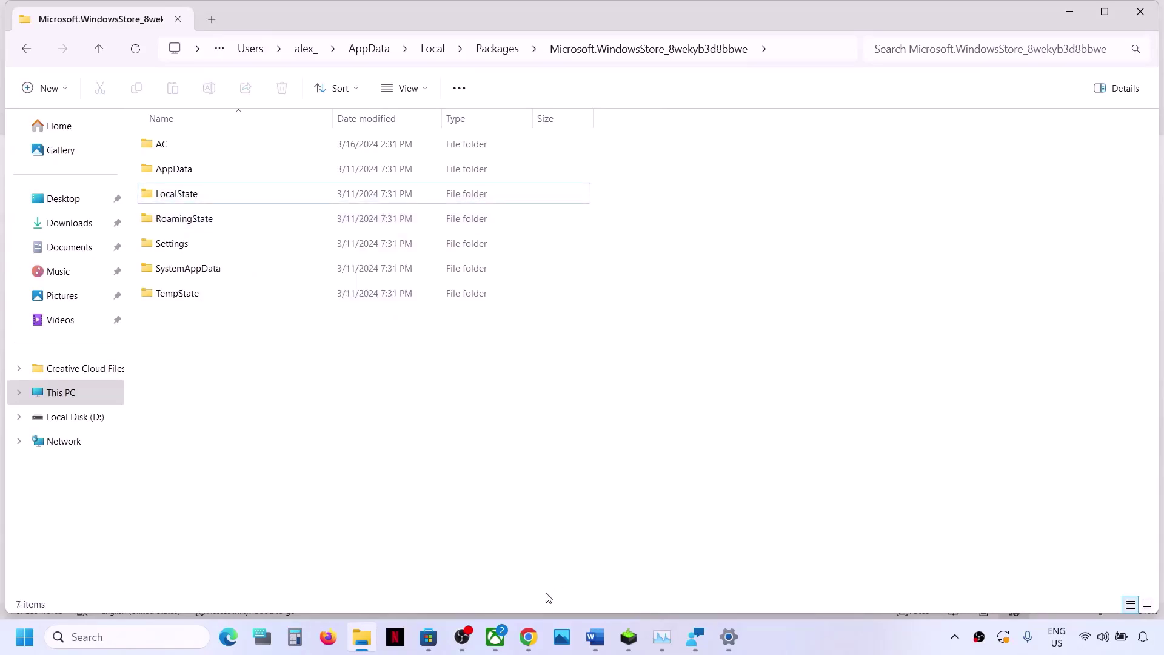
Step: Switch to the Word guide and highlight the Step 9 instruction to log in with the same account in the Xbox and Microsoft Store apps
{"action": "left_click", "coordinate": [596, 636]}
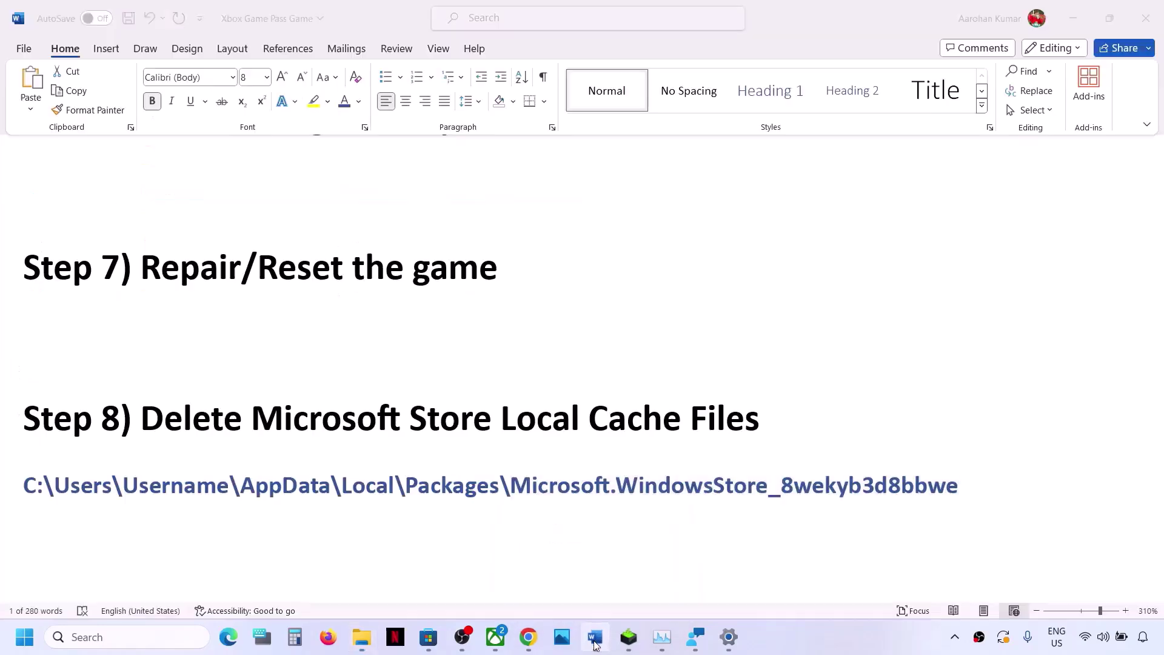
{"action": "scroll", "coordinate": [386, 494], "scroll_direction": "down", "scroll_amount": 2}
{"action": "scroll", "coordinate": [386, 494], "scroll_direction": "down", "scroll_amount": 1}
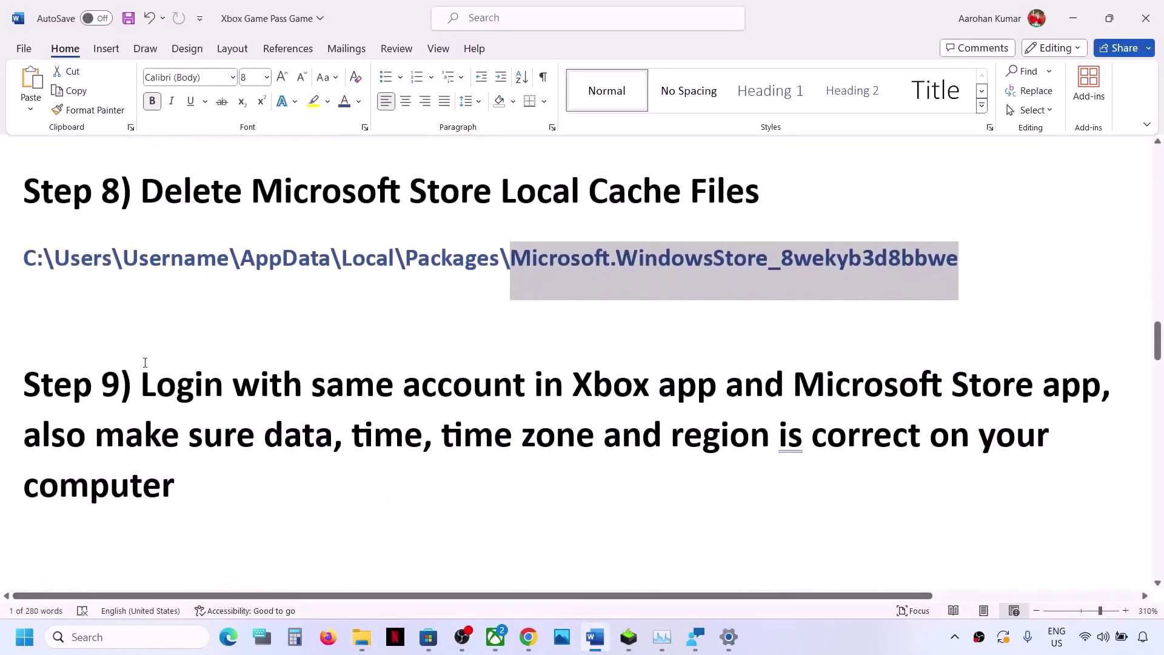
{"action": "left_click_drag", "start_coordinate": [147, 387], "coordinate": [1014, 396]}
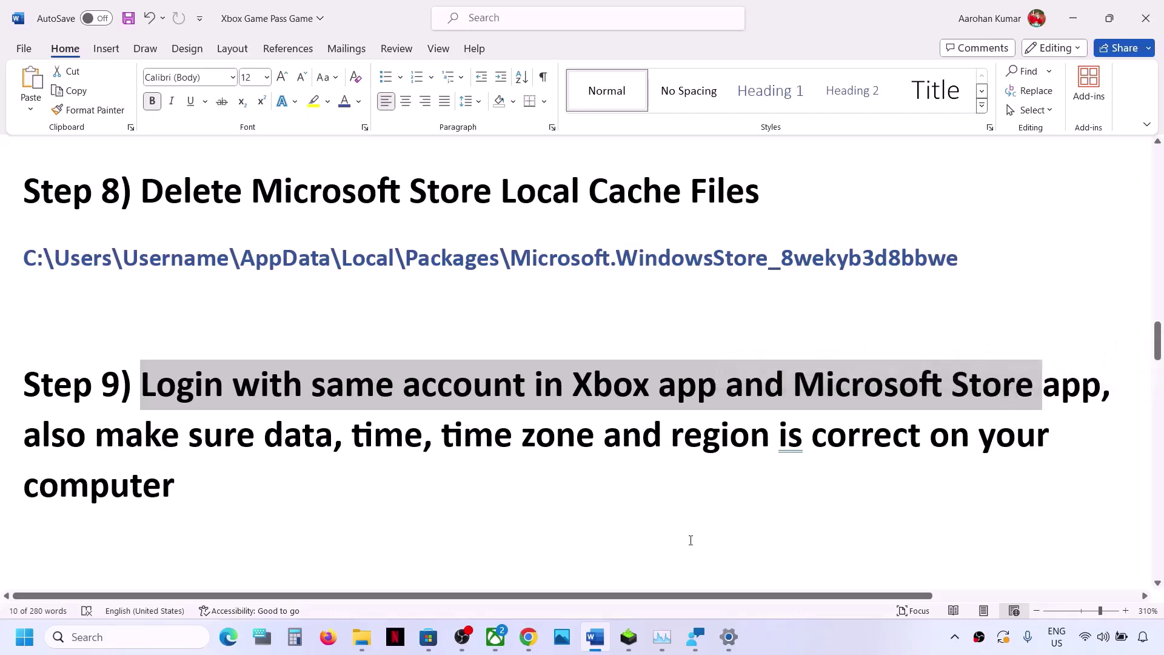
Step: Switch to Microsoft Store and sign out of the current account
{"action": "left_click", "coordinate": [430, 647]}
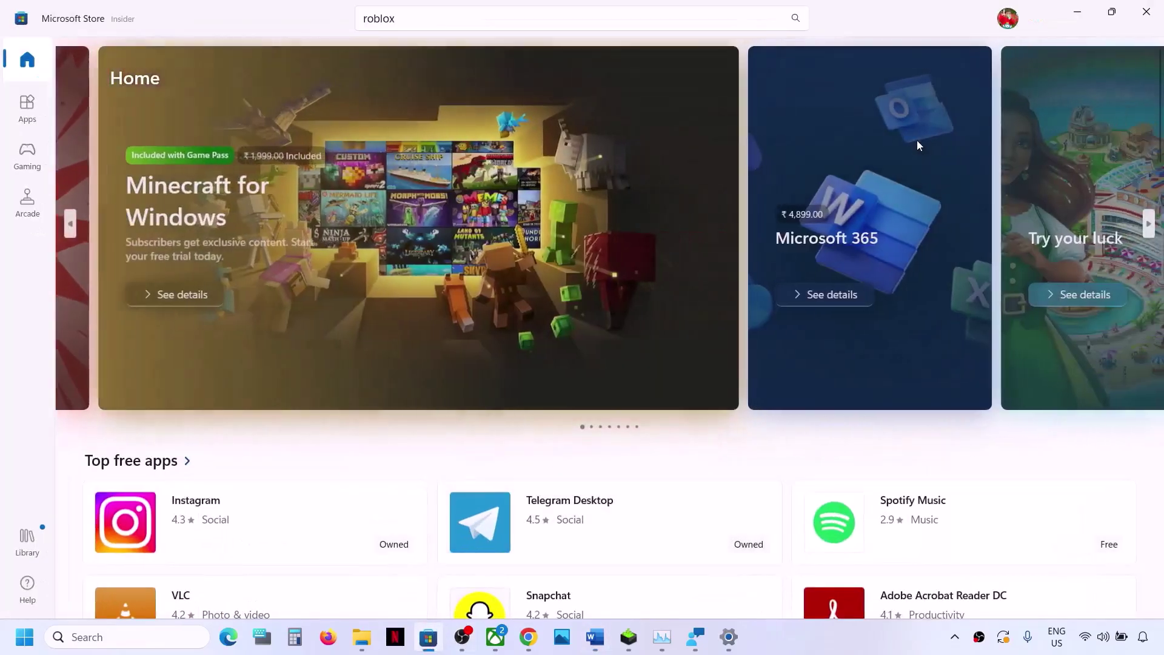
{"action": "left_click", "coordinate": [1008, 20]}
{"action": "left_click", "coordinate": [847, 86]}
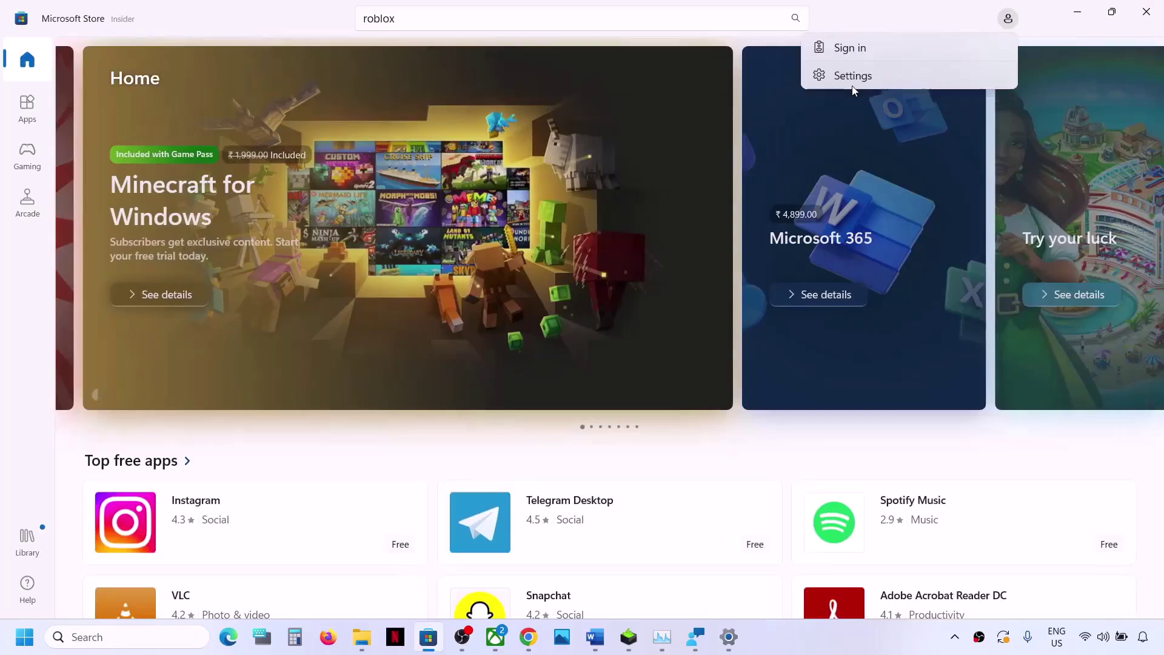
Step: Sign in to Microsoft Store with the second listed Microsoft account and enter the account PIN
{"action": "left_click", "coordinate": [879, 50]}
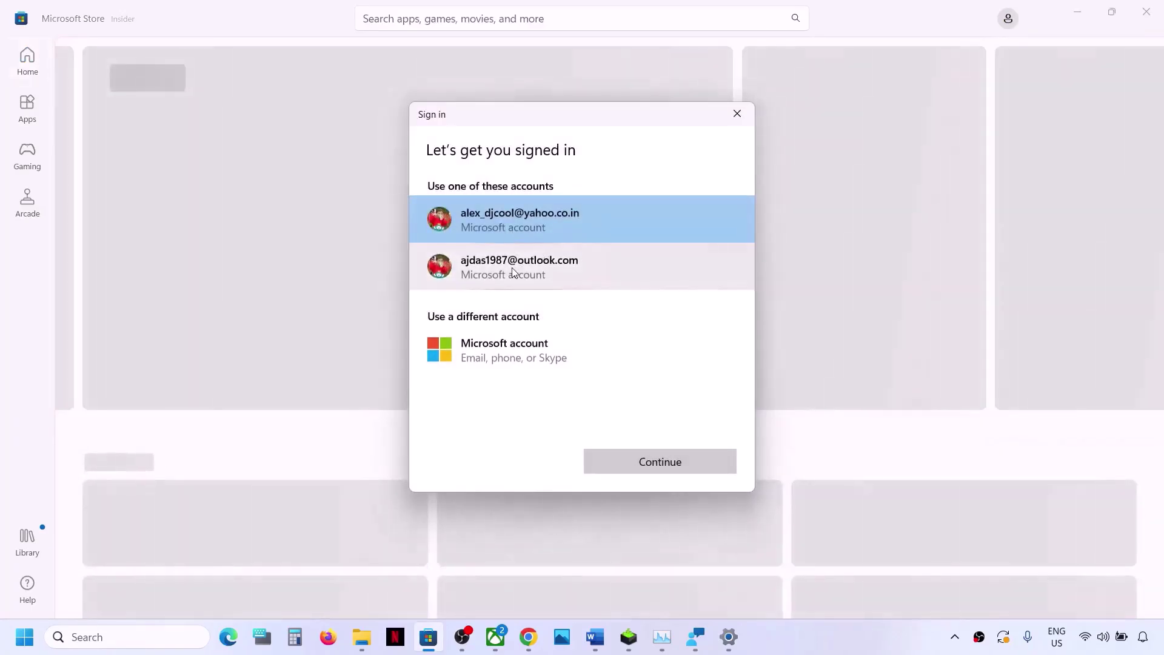
{"action": "left_click", "coordinate": [512, 268]}
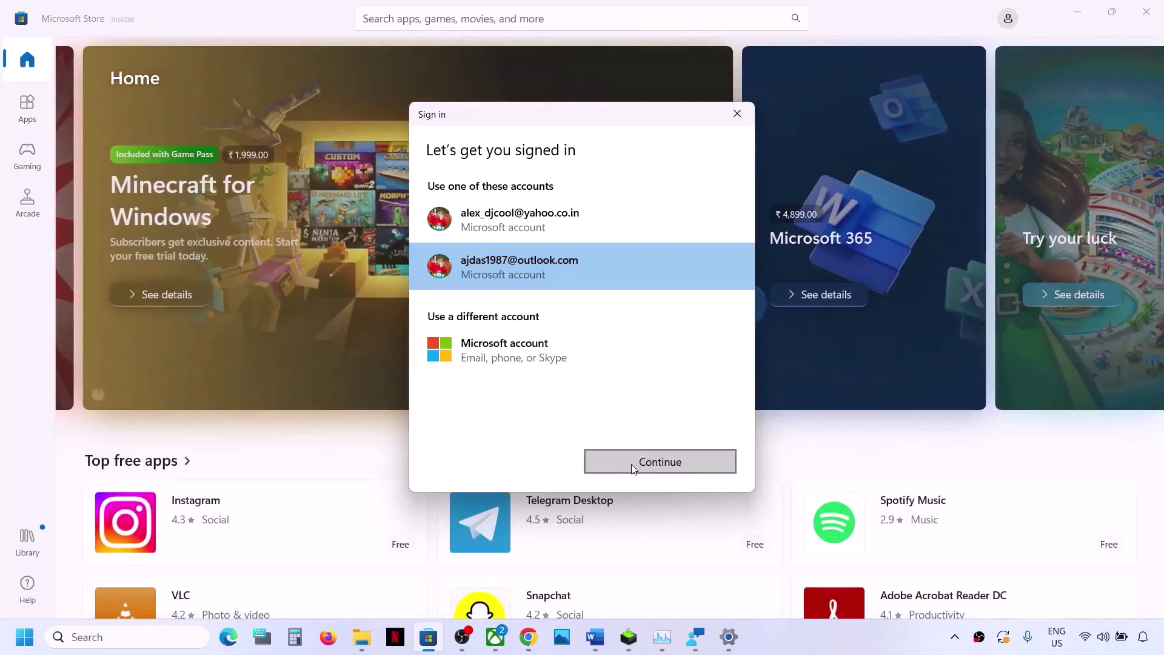
{"action": "left_click", "coordinate": [631, 464]}
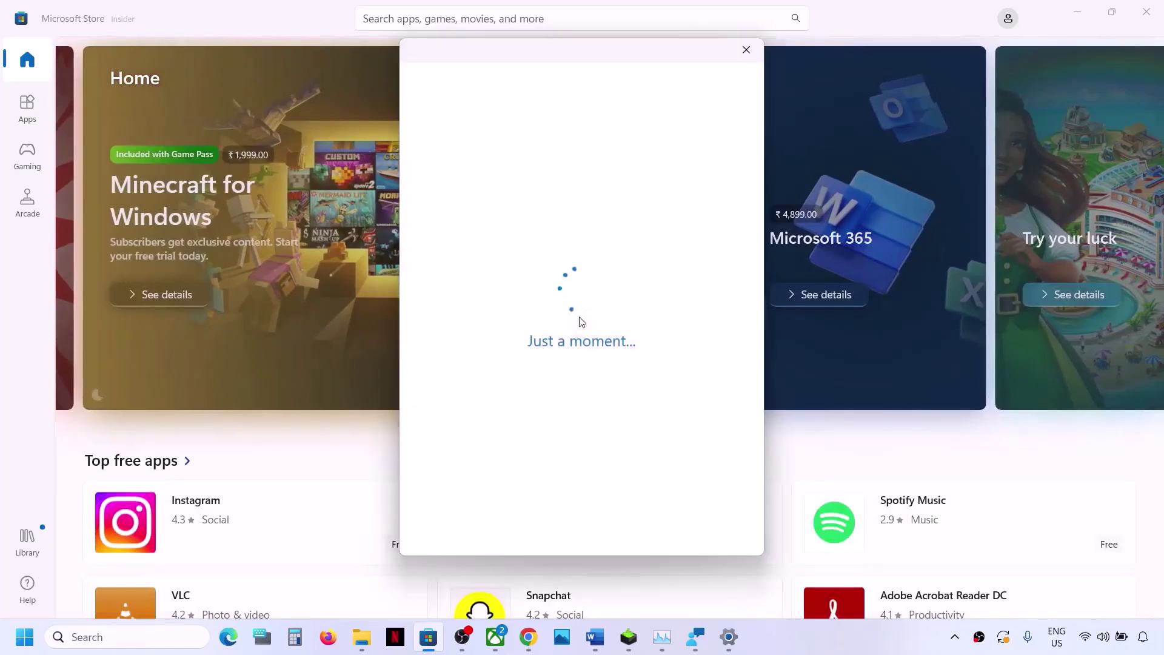
{"action": "type", "text": "••••"}
Step: Switch to the Xbox app and sign out of the current profile
{"action": "left_click", "coordinate": [495, 639]}
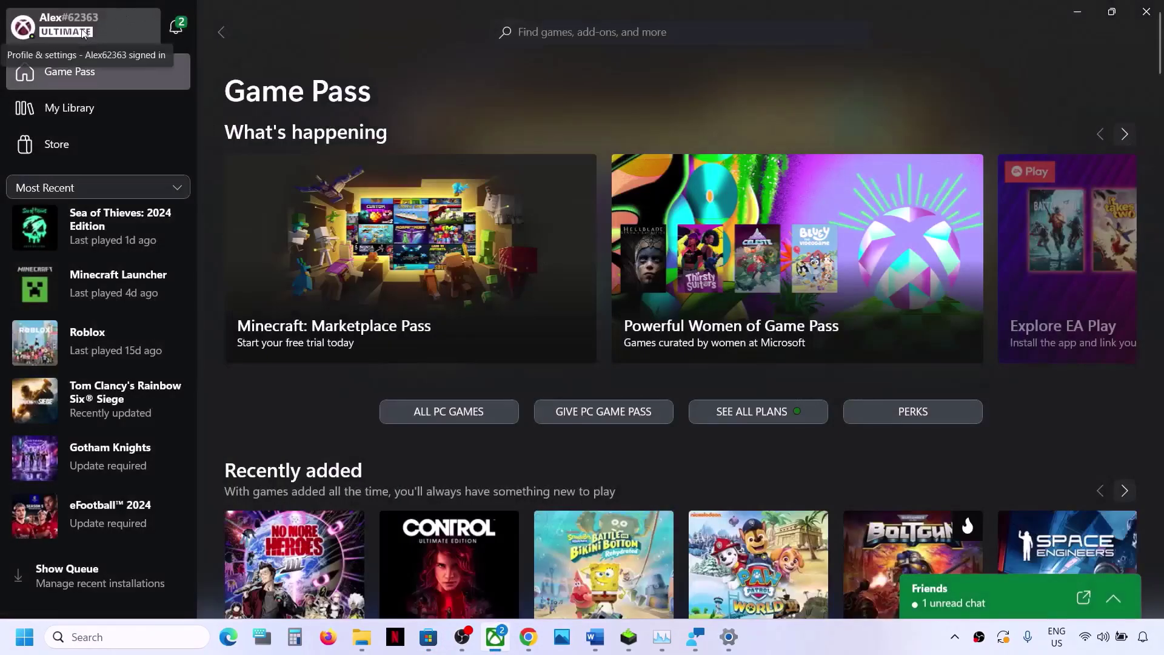
{"action": "left_click", "coordinate": [84, 33]}
{"action": "left_click", "coordinate": [51, 304]}
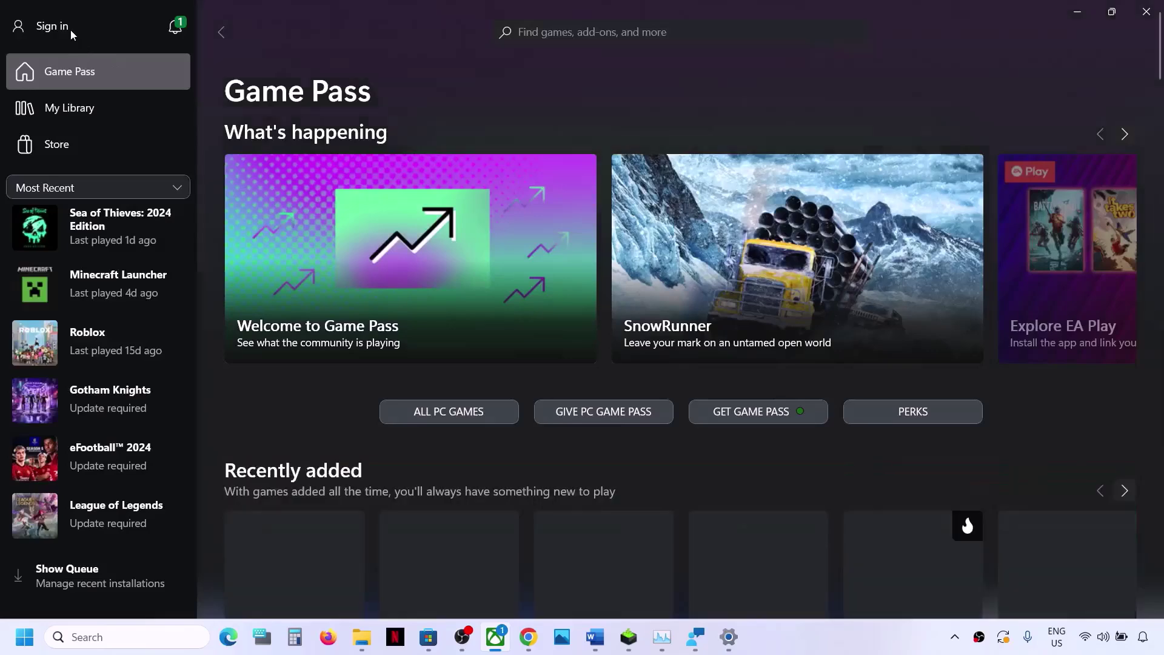
Step: Sign in to the Xbox app with the same Microsoft account used in Microsoft Store and continue past the welcome screen
{"action": "left_click", "coordinate": [70, 30]}
{"action": "left_click", "coordinate": [54, 229]}
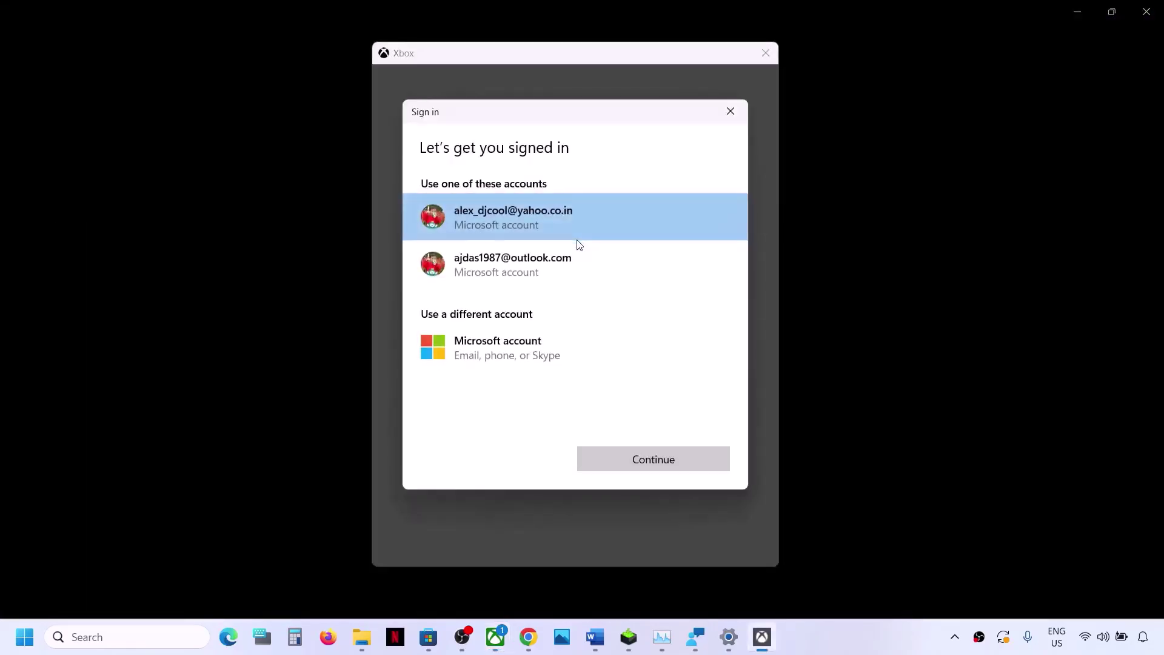
{"action": "left_click", "coordinate": [526, 281]}
{"action": "left_click", "coordinate": [646, 462]}
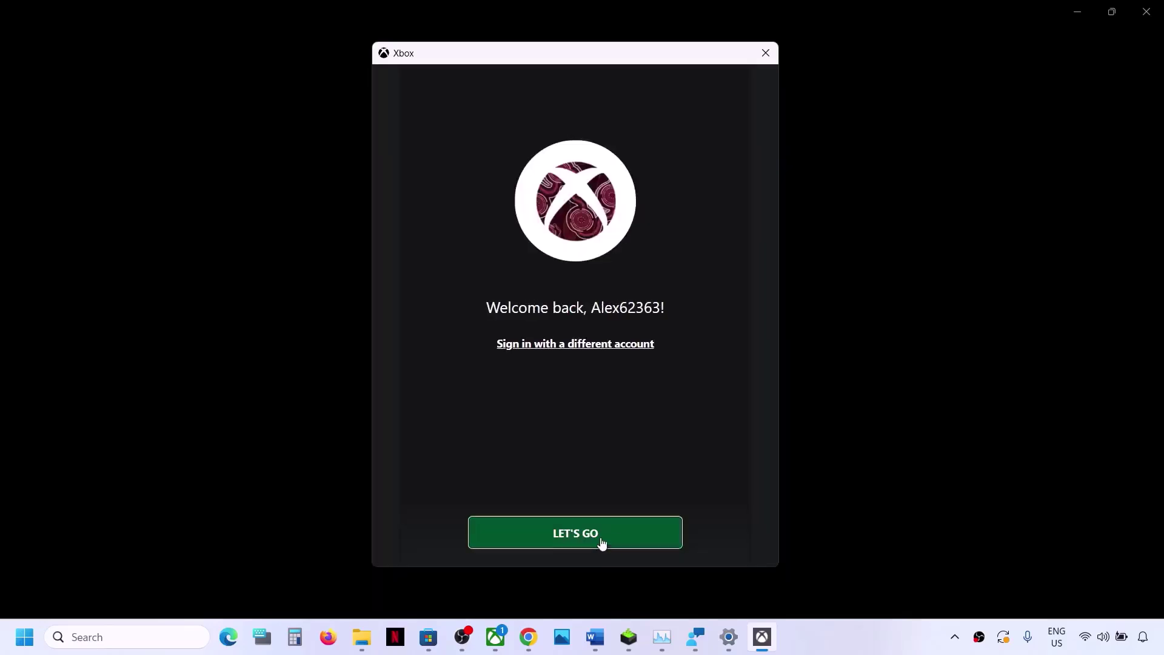
{"action": "left_click", "coordinate": [601, 541]}
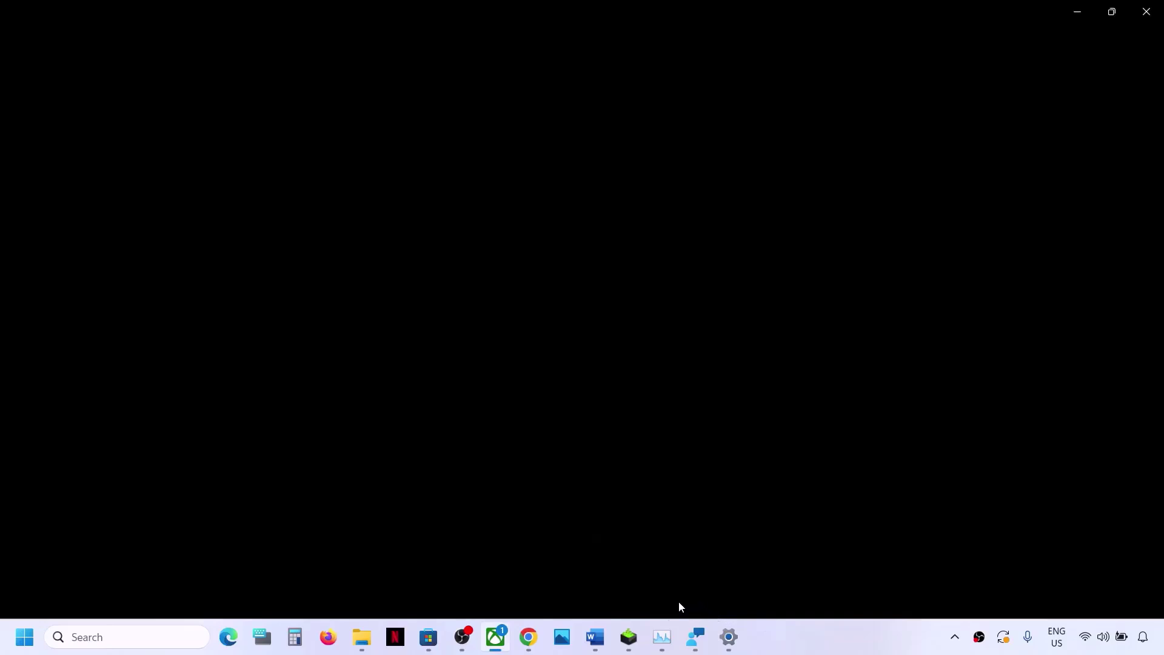
Step: Close the unneeded background app and highlight the date, time, time zone and region instruction in Step 9 of the Word guide
{"action": "right_click", "coordinate": [662, 636]}
{"action": "left_click", "coordinate": [652, 605]}
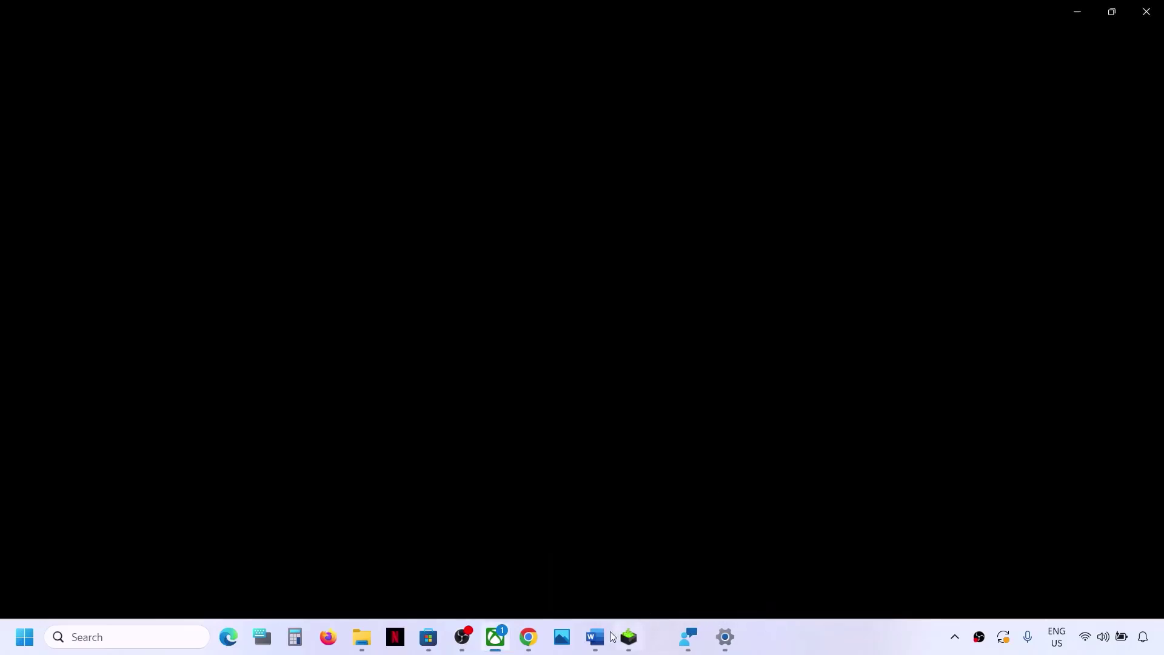
{"action": "left_click", "coordinate": [595, 636]}
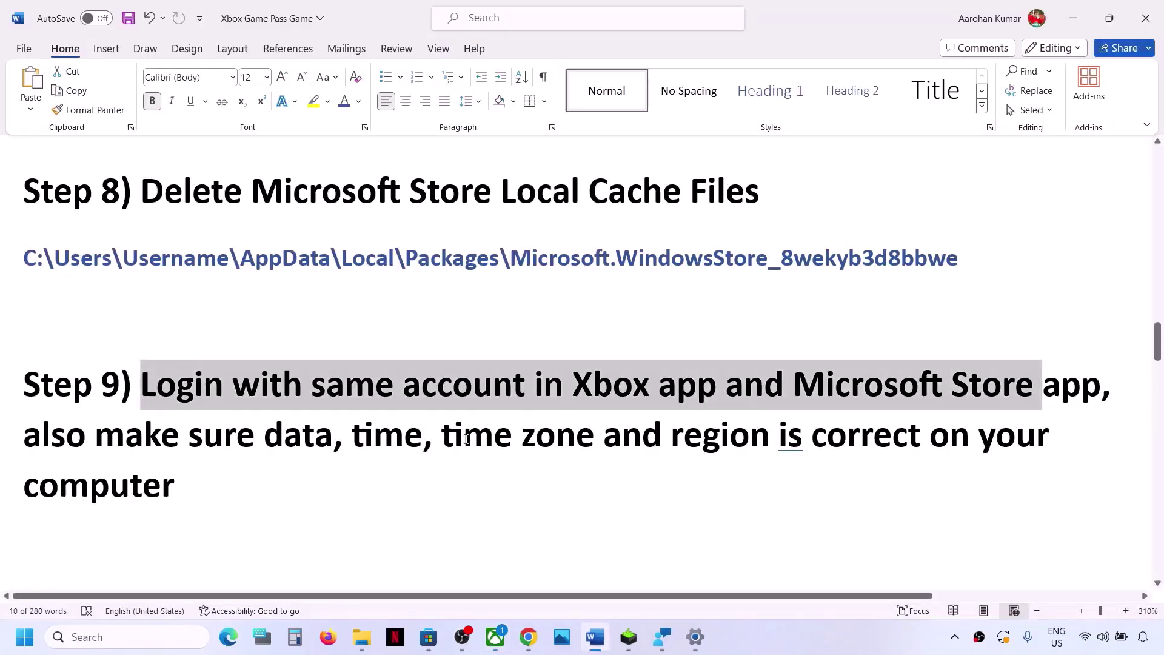
{"action": "left_click_drag", "start_coordinate": [45, 438], "coordinate": [778, 446]}
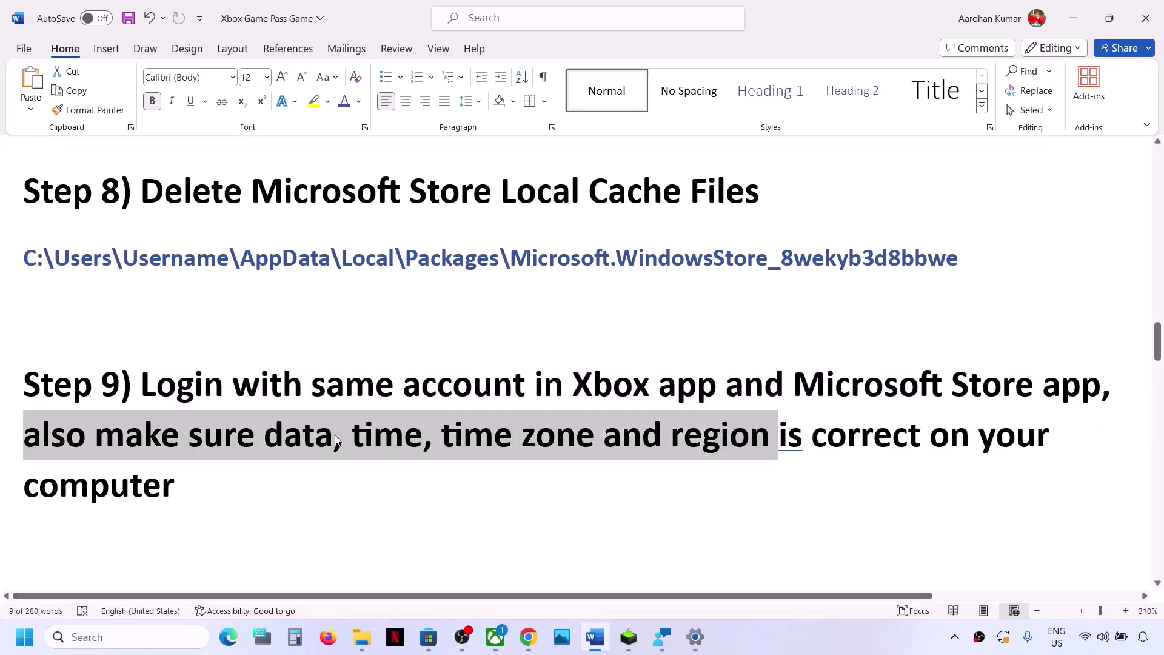
Step: Correct the word "data" to "date" in Step 9 of the guide
{"action": "left_click", "coordinate": [334, 440]}
{"action": "key", "text": "BackSpace"}
{"action": "type", "text": "e"}
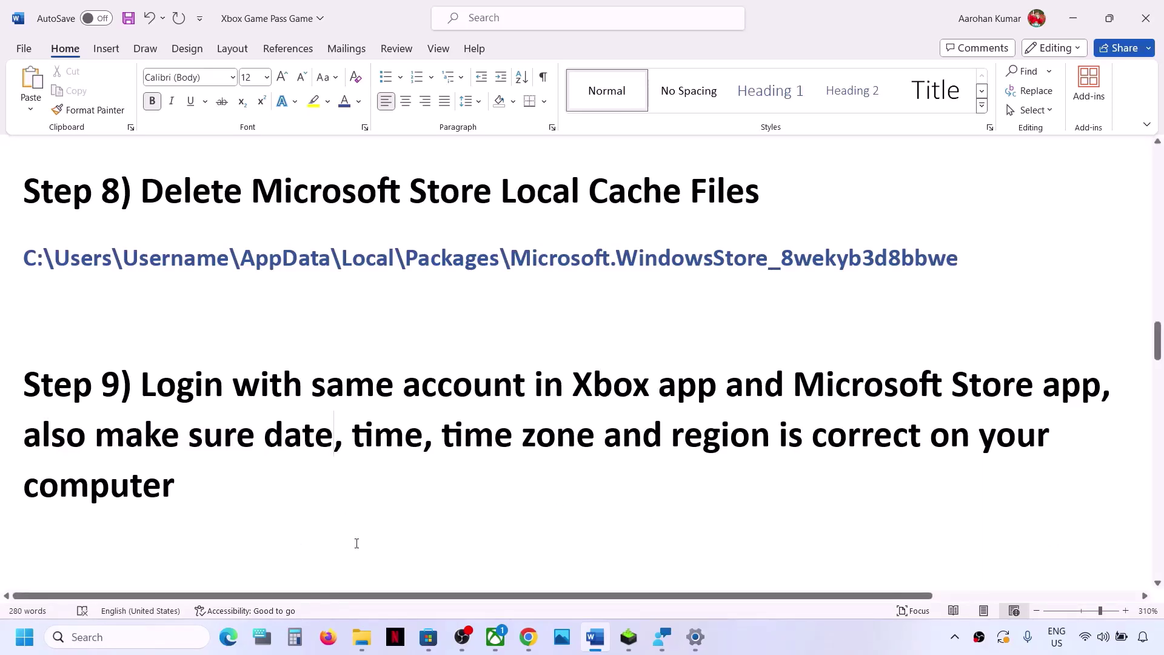
Step: Open the Date & time page in Windows Settings and synchronize the clock with the time server
{"action": "left_click", "coordinate": [25, 638]}
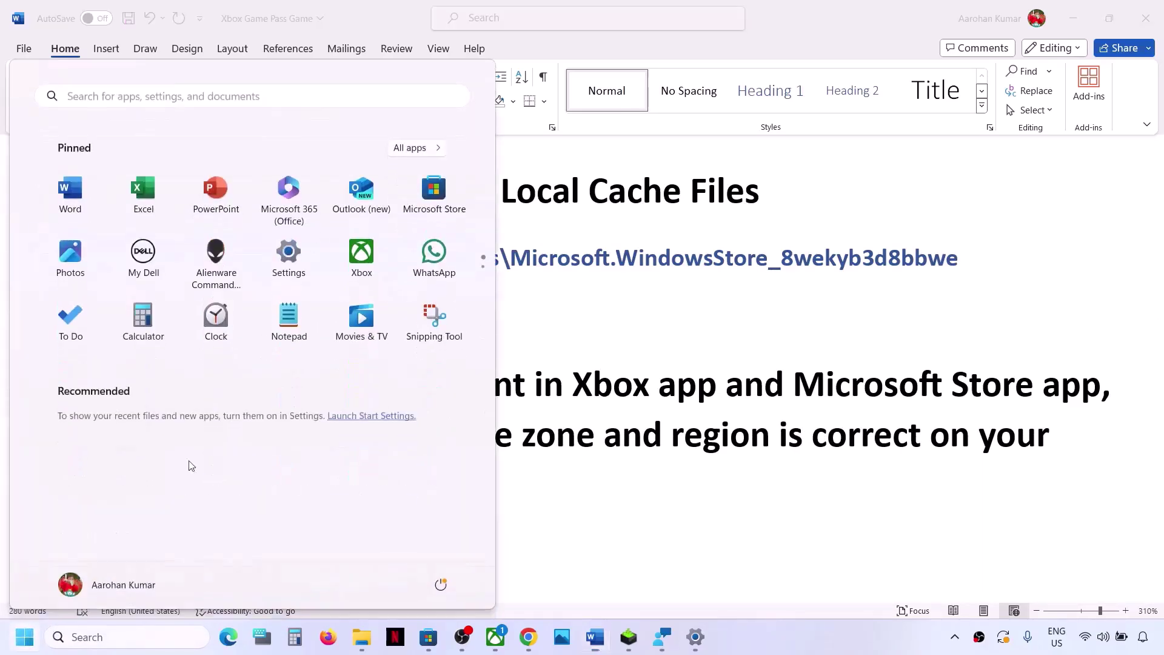
{"action": "left_click", "coordinate": [287, 257]}
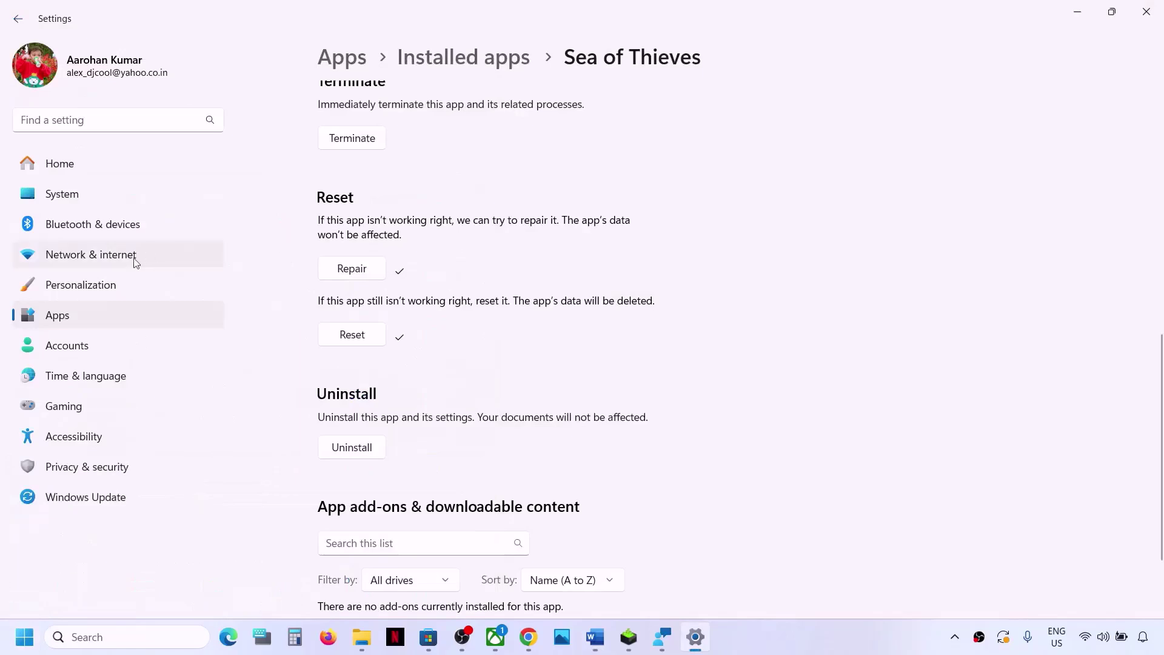
{"action": "left_click", "coordinate": [70, 377]}
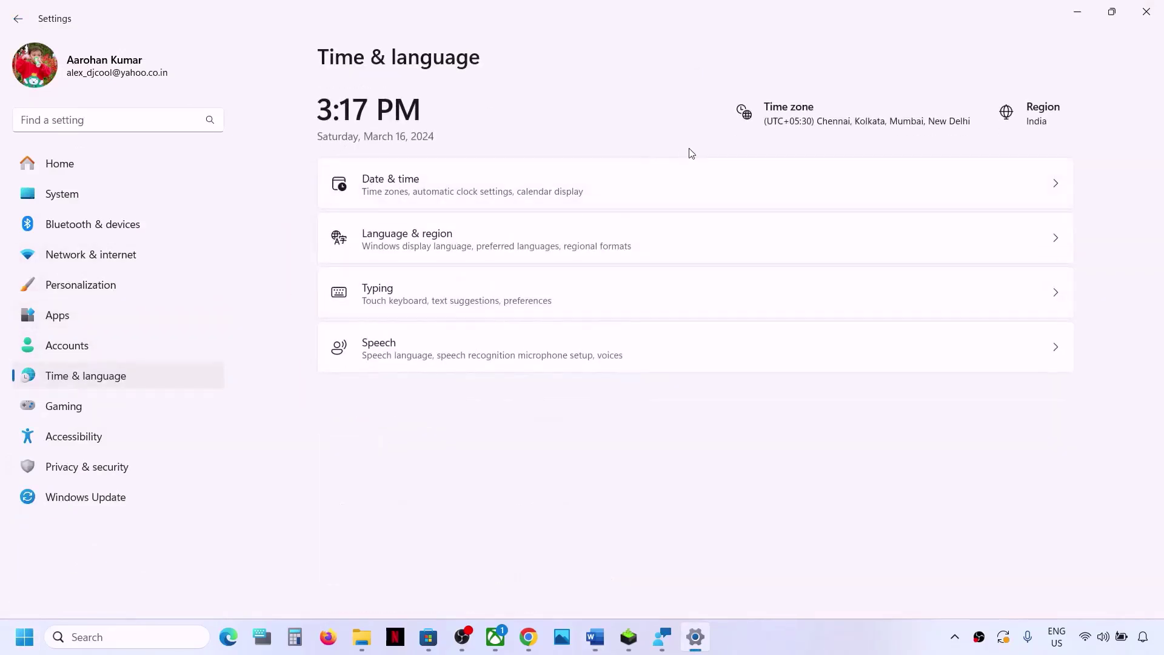
{"action": "left_click", "coordinate": [417, 192]}
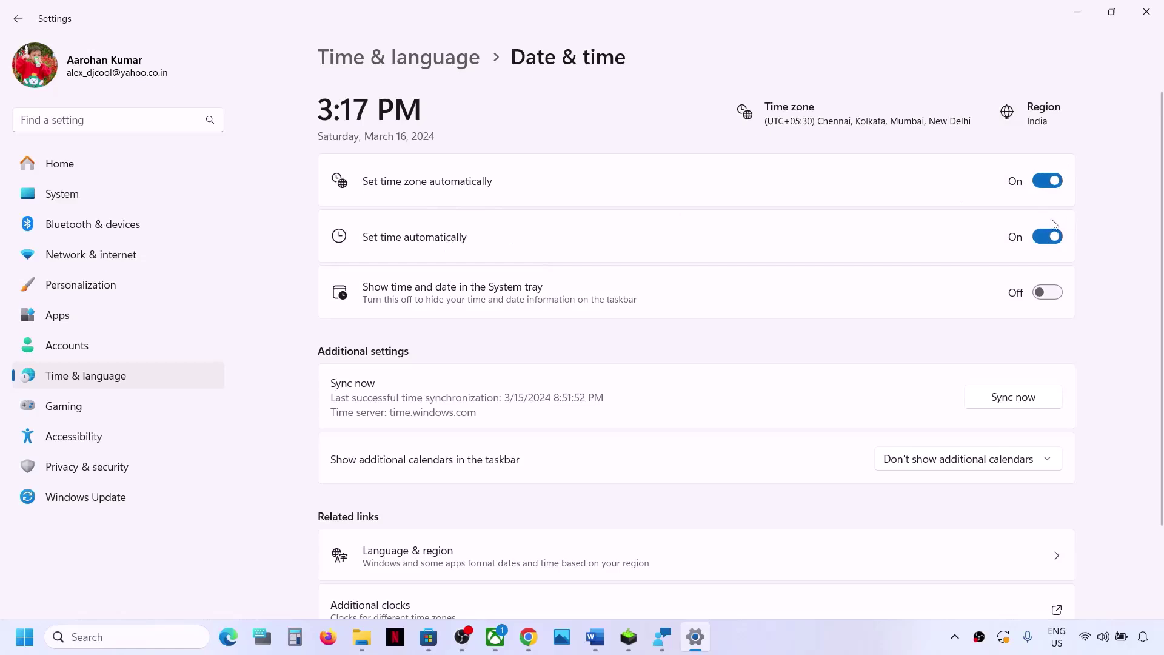
{"action": "left_click", "coordinate": [1025, 404]}
Step: Open the Language & region settings under Time & language
{"action": "left_click", "coordinate": [163, 376]}
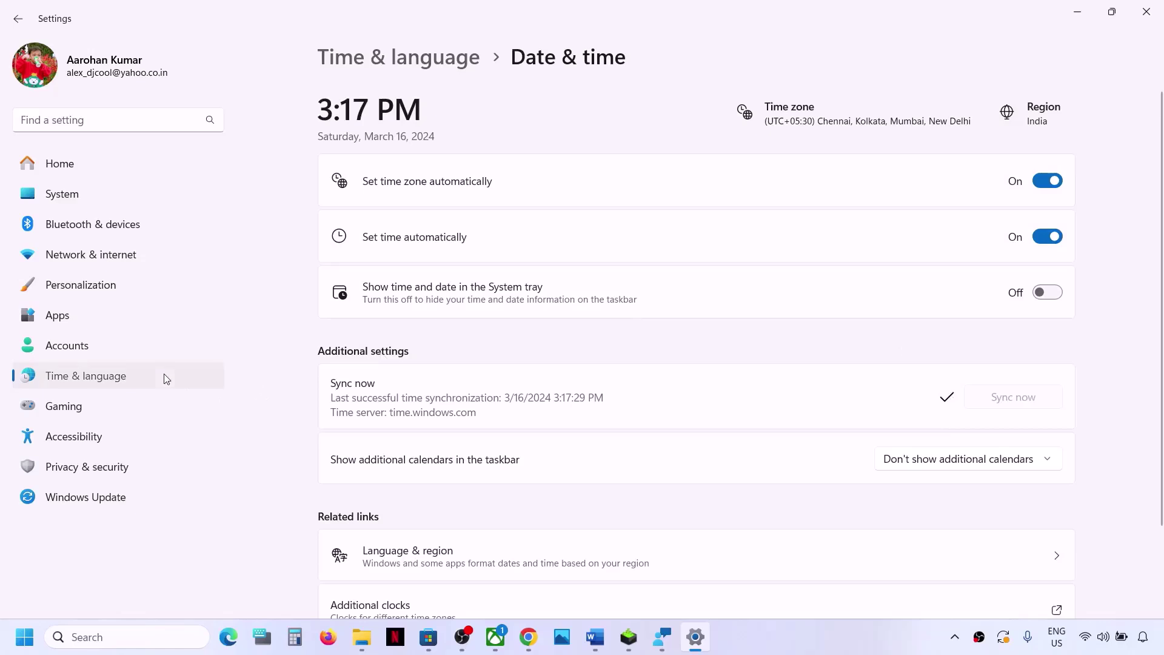
{"action": "left_click", "coordinate": [491, 234]}
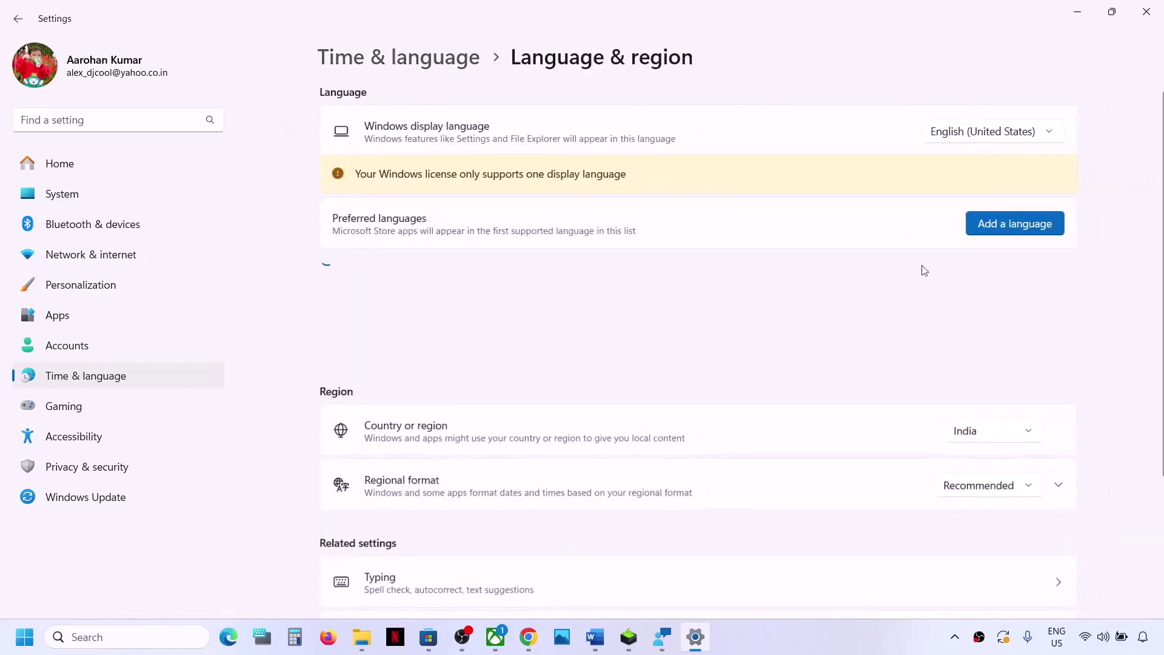
Step: Confirm India as the country or region and close the Settings window
{"action": "left_click", "coordinate": [1009, 438]}
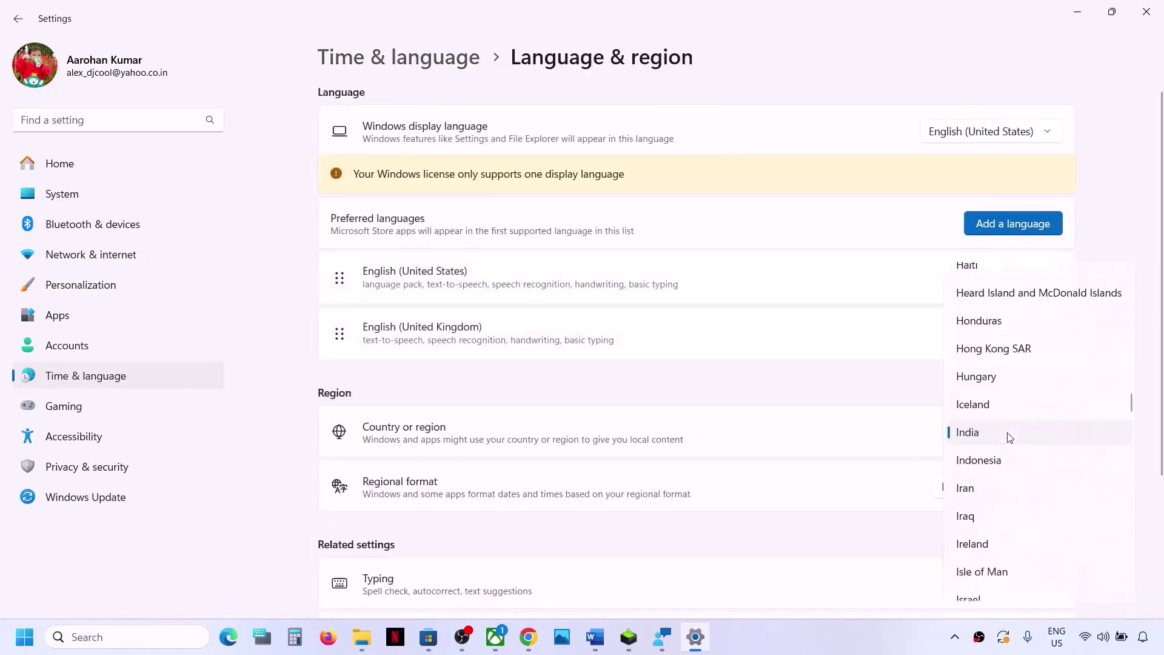
{"action": "left_click", "coordinate": [983, 444]}
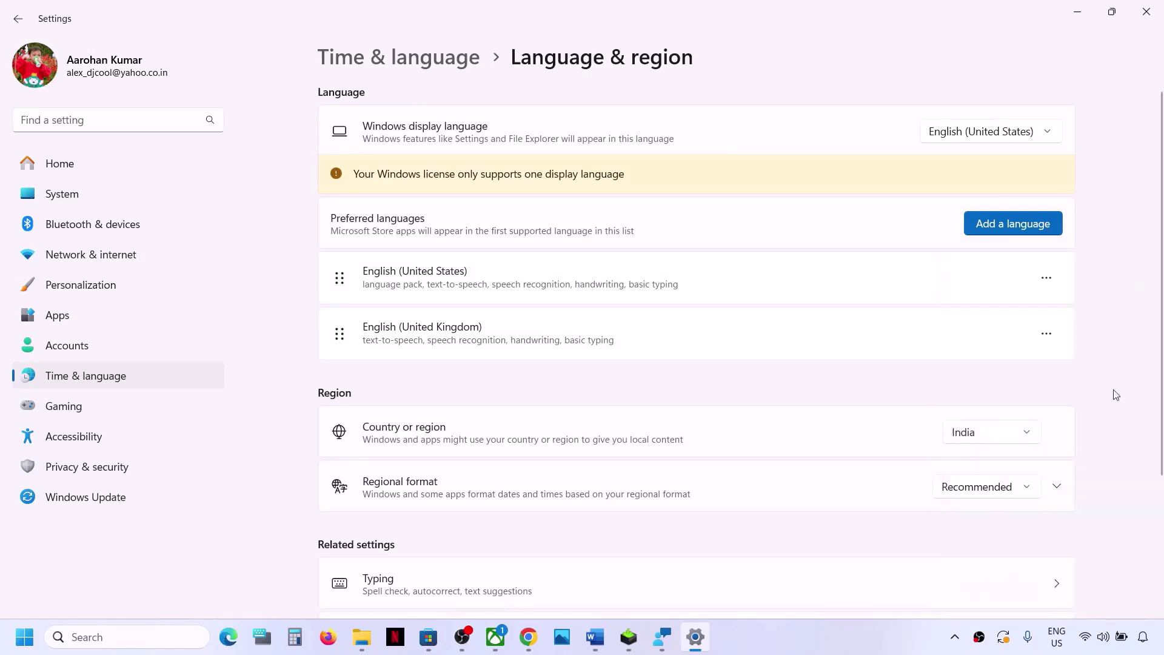
{"action": "left_click", "coordinate": [1146, 12]}
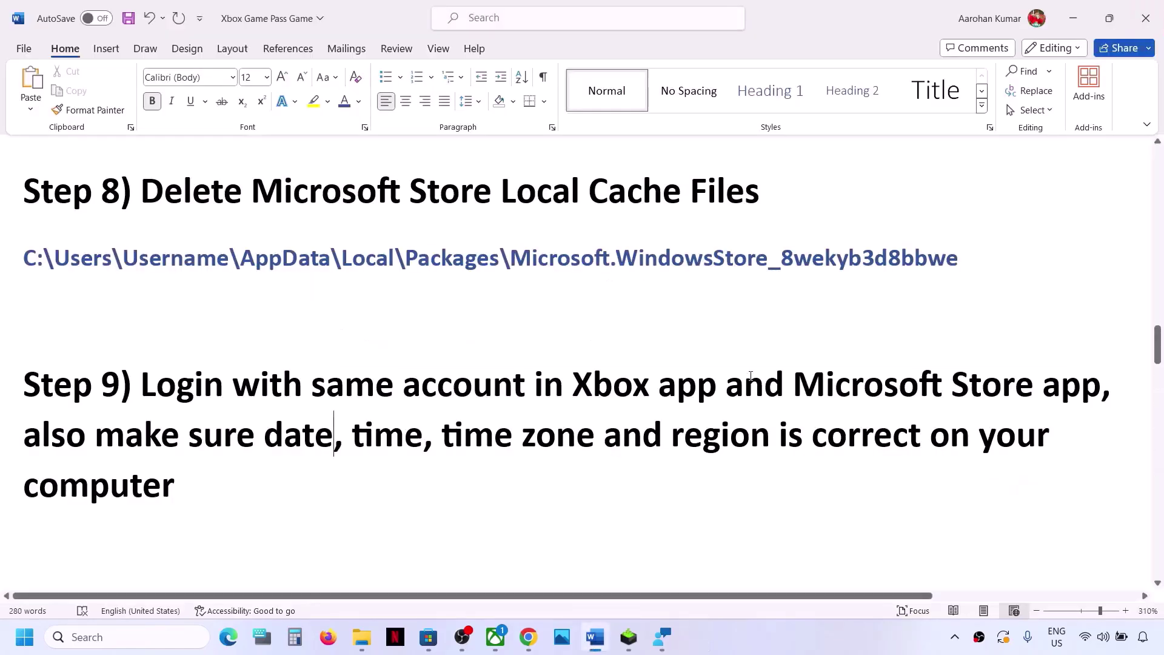
Step: Following Step 10 of the guide, check for updates in the Microsoft Store library and resume the paused Microsoft Photos Legacy update
{"action": "scroll", "coordinate": [716, 408], "scroll_direction": "down", "scroll_amount": 4}
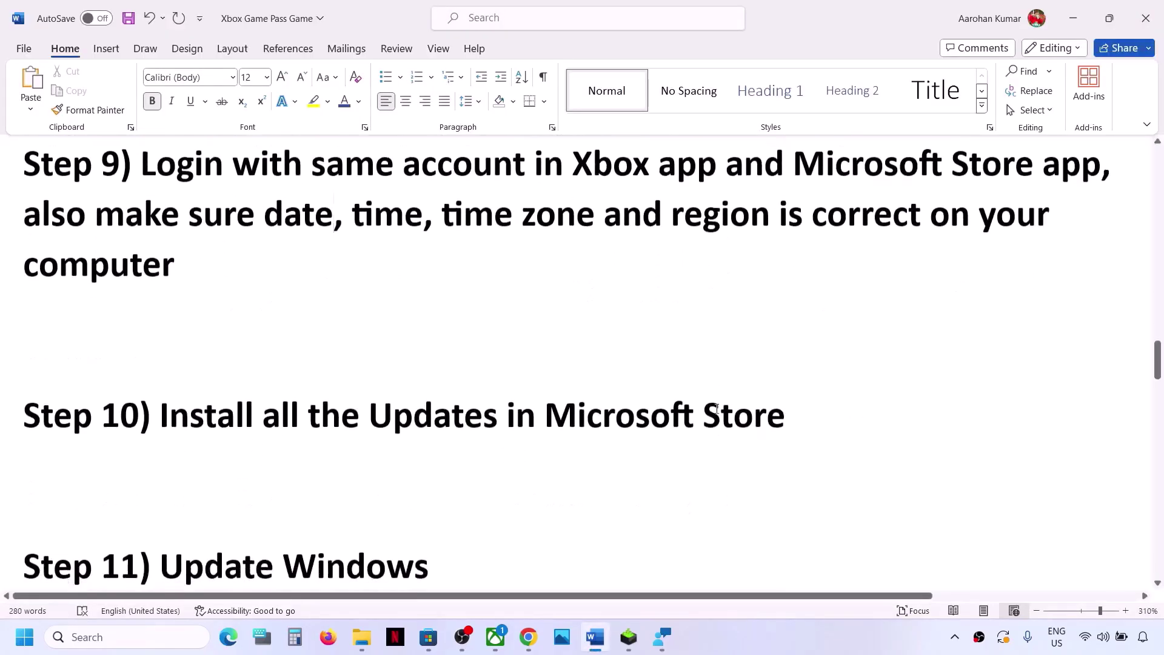
{"action": "left_click_drag", "start_coordinate": [170, 414], "coordinate": [806, 394]}
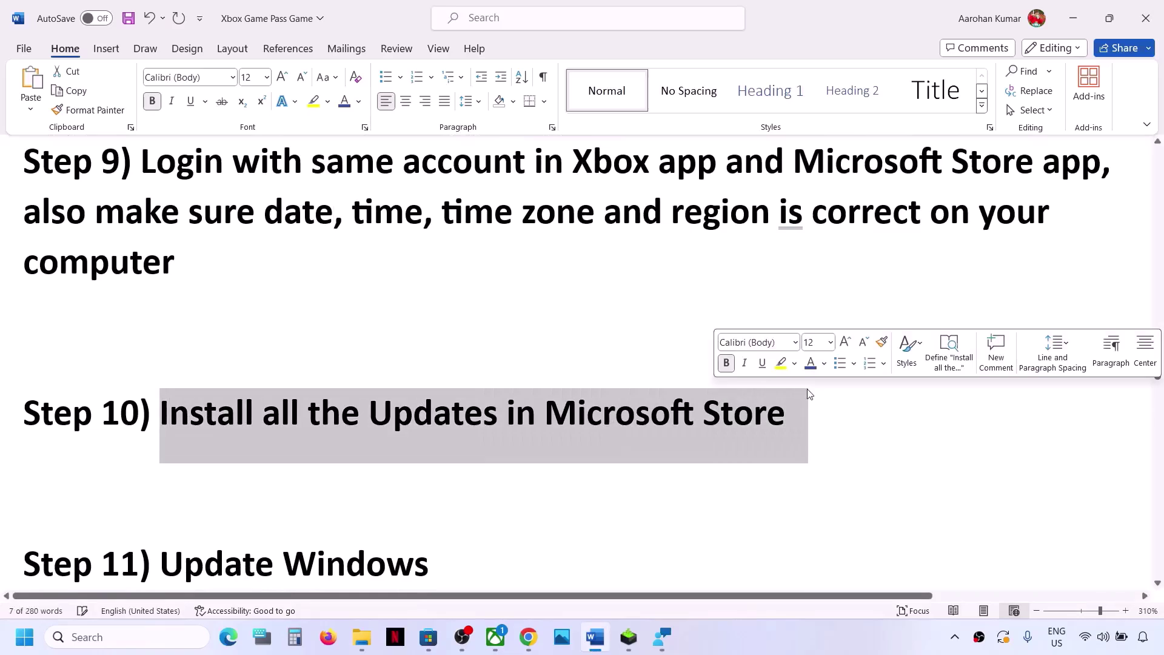
{"action": "left_click", "coordinate": [428, 637]}
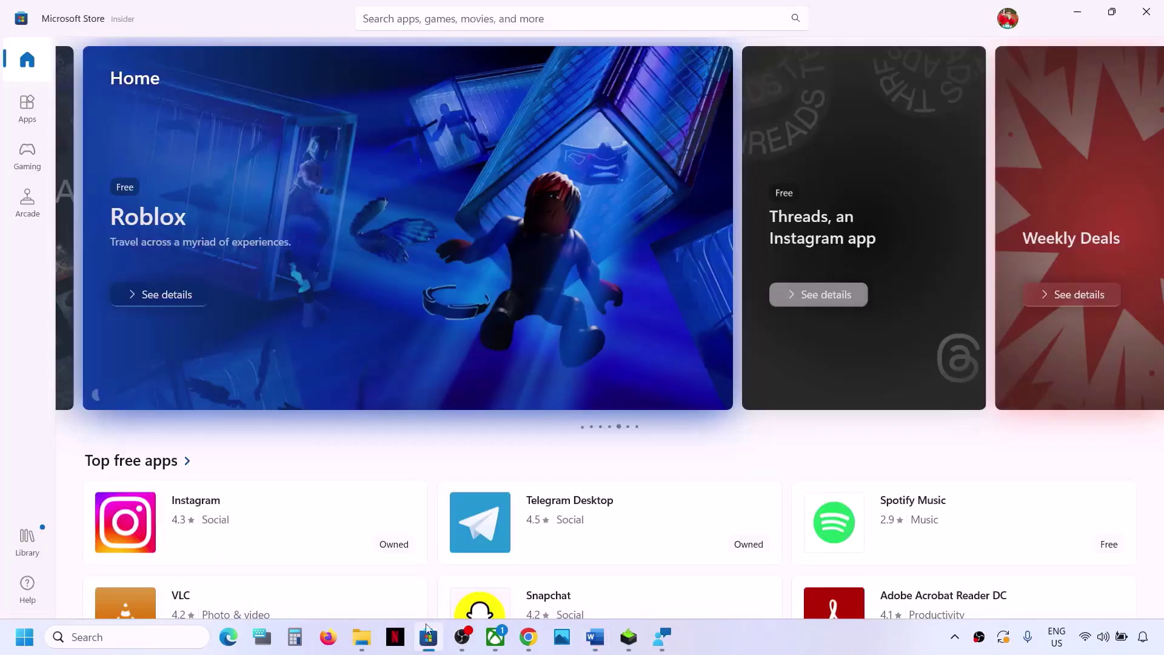
{"action": "left_click", "coordinate": [24, 549]}
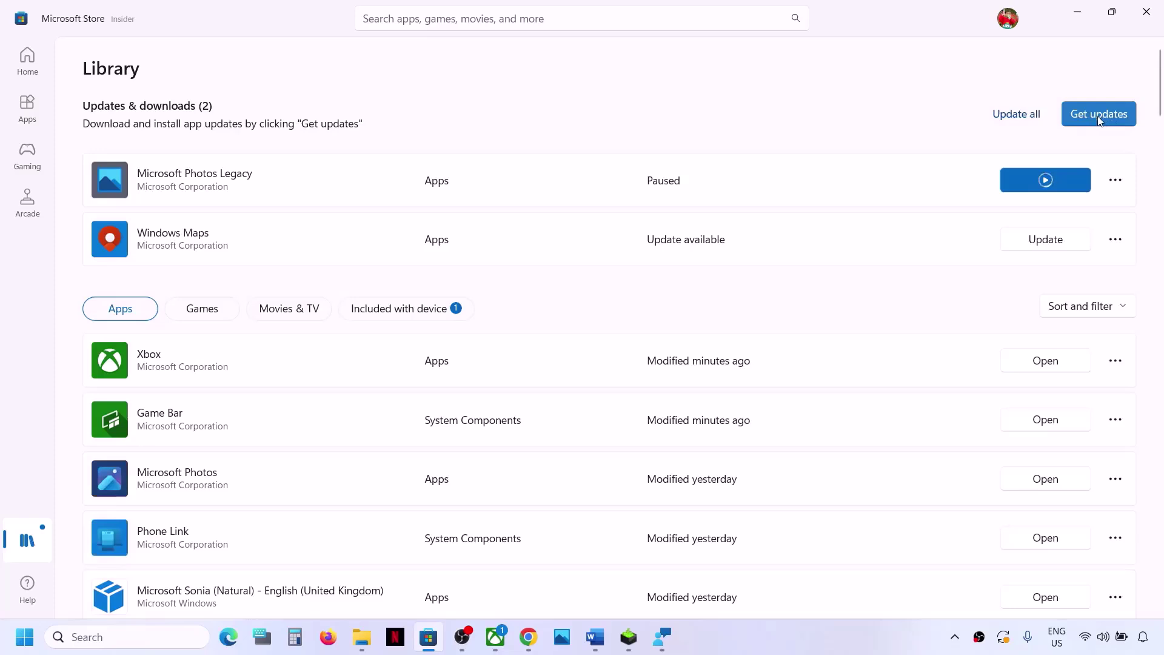
{"action": "left_click", "coordinate": [1099, 118]}
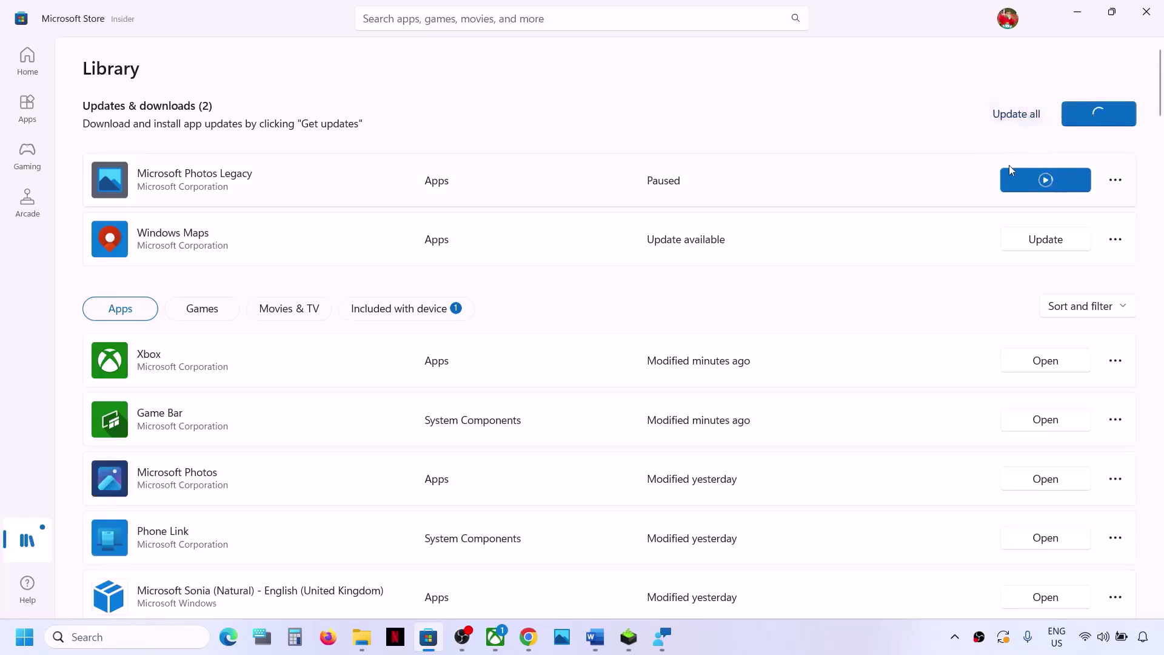
{"action": "left_click", "coordinate": [1047, 178]}
Step: Return to the Word guide, highlight "Update Windows" in Step 11 and open the Windows Update page in Settings
{"action": "left_click", "coordinate": [595, 638]}
{"action": "scroll", "coordinate": [390, 481], "scroll_direction": "down", "scroll_amount": 1}
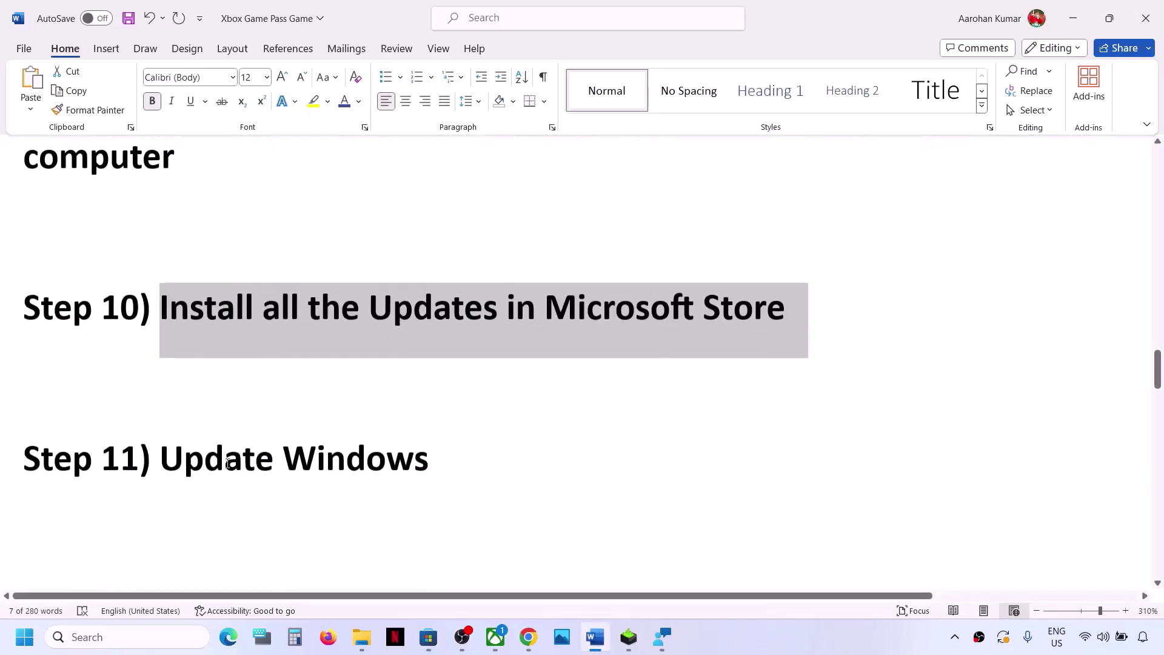
{"action": "triple_click", "coordinate": [507, 463]}
{"action": "key", "text": "super+i"}
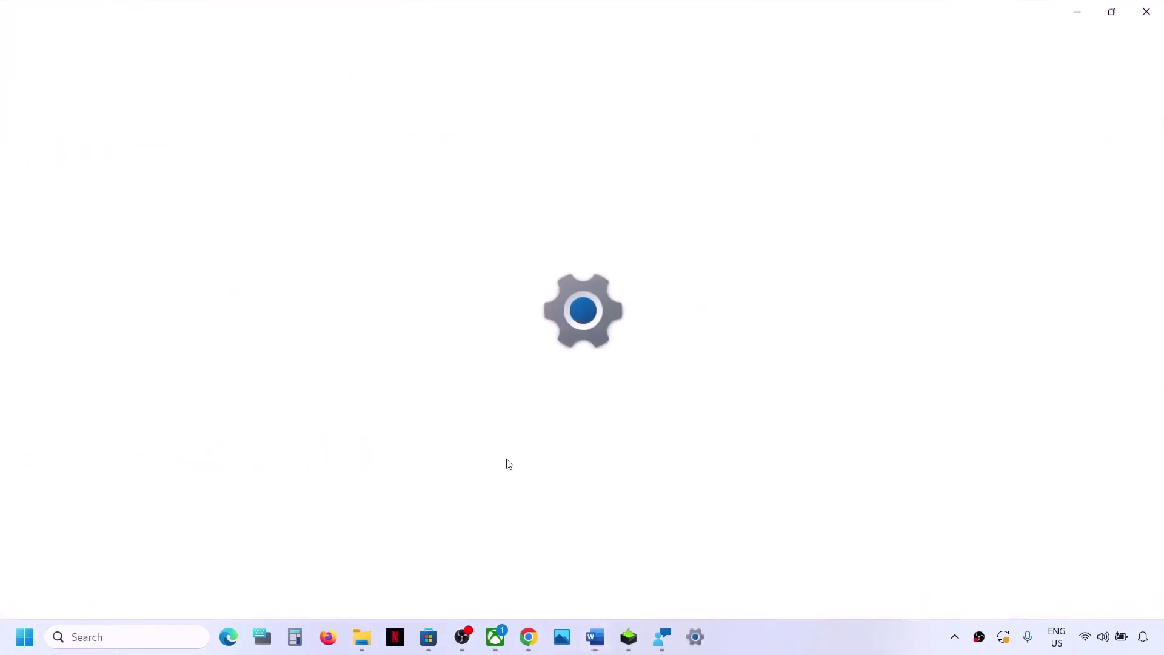
{"action": "left_click", "coordinate": [69, 501]}
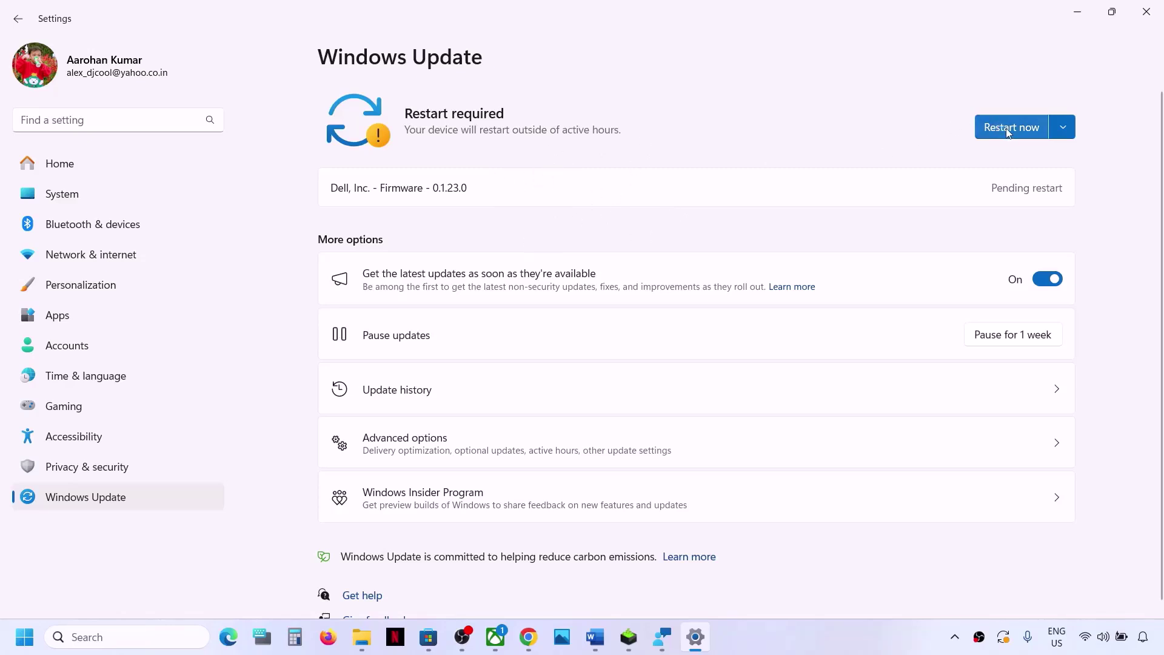
Step: Show the system power options, including Update and restart, and dismiss them without choosing one
{"action": "left_click", "coordinate": [25, 635]}
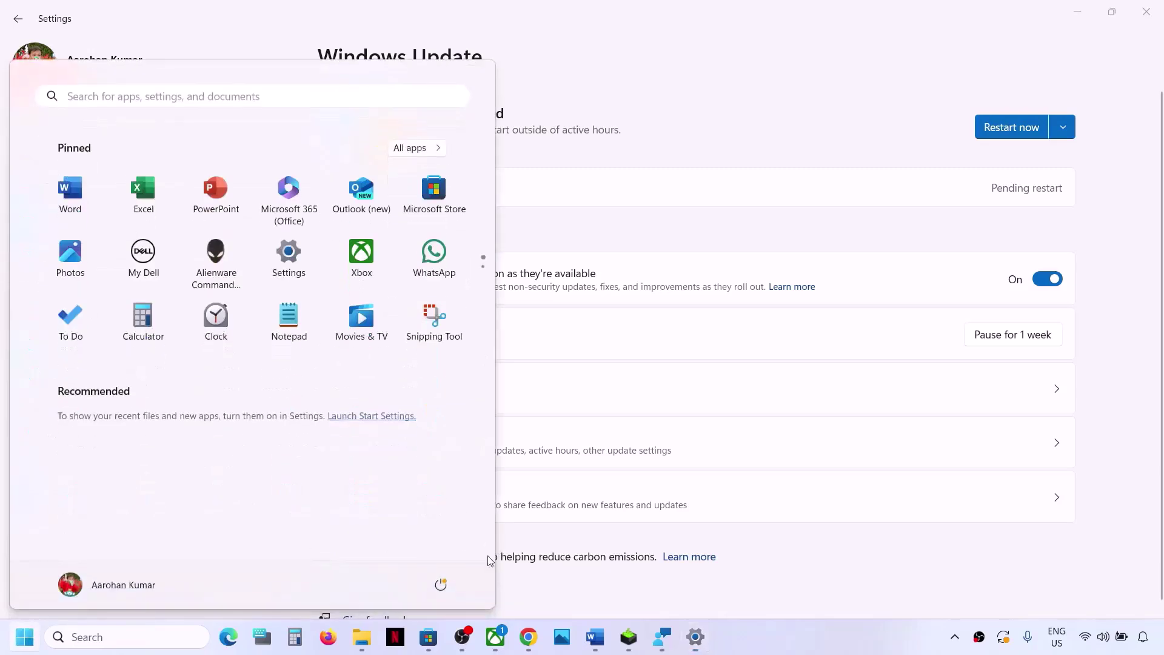
{"action": "left_click", "coordinate": [441, 583]}
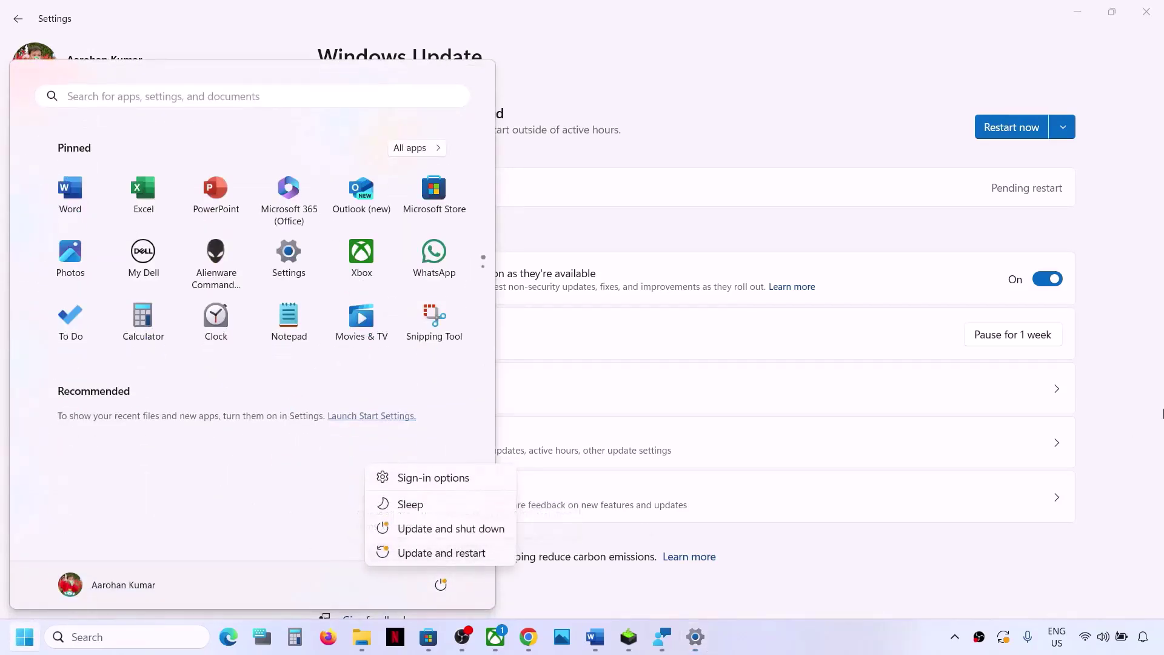
{"action": "left_click", "coordinate": [1143, 403]}
{"action": "left_click", "coordinate": [659, 334]}
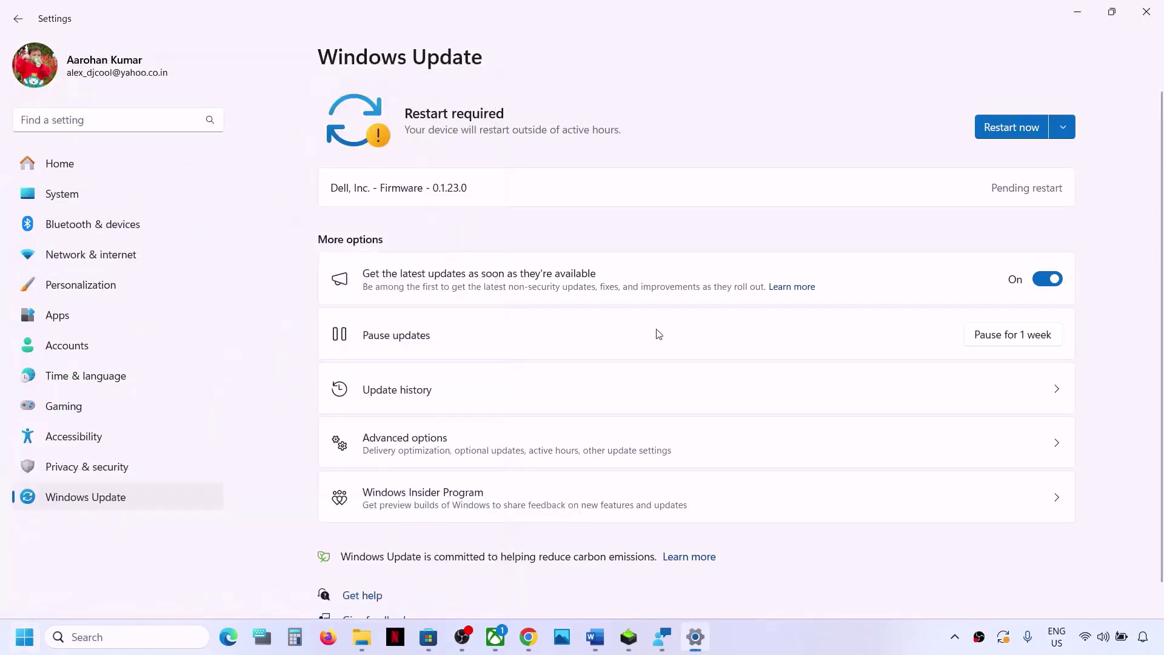
Step: Copy the wsreset command from Step 12 of the Word guide and run it through Windows search
{"action": "left_click", "coordinate": [595, 636]}
{"action": "scroll", "coordinate": [391, 485], "scroll_direction": "down", "scroll_amount": 3}
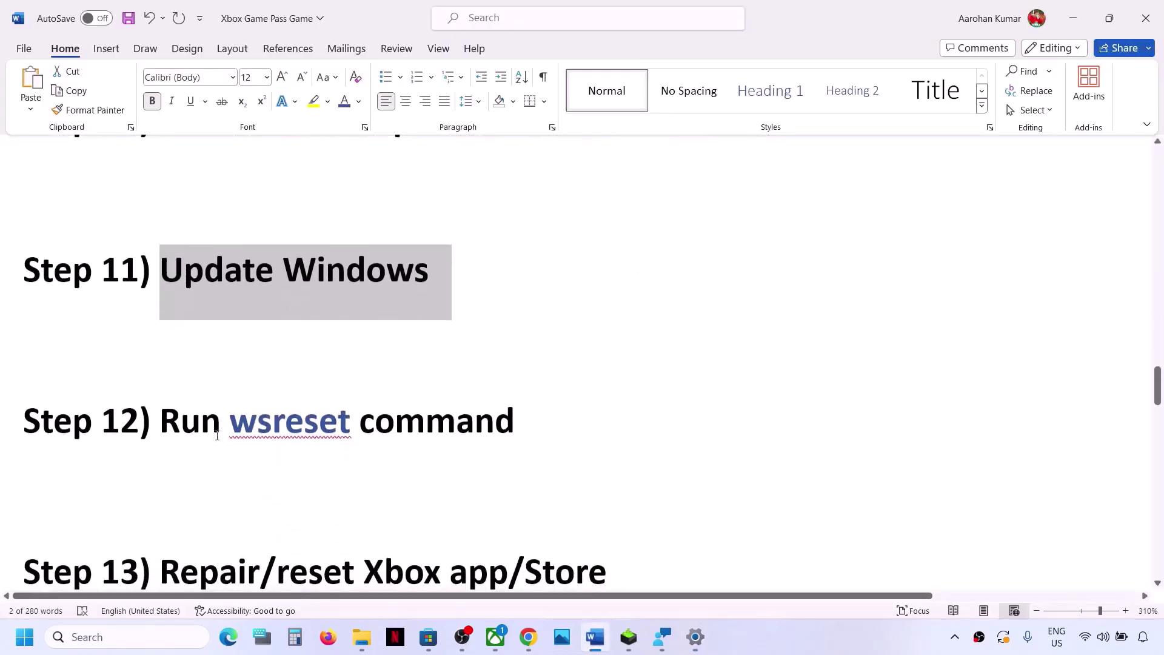
{"action": "double_click", "coordinate": [306, 410]}
{"action": "key", "text": "ctrl+c"}
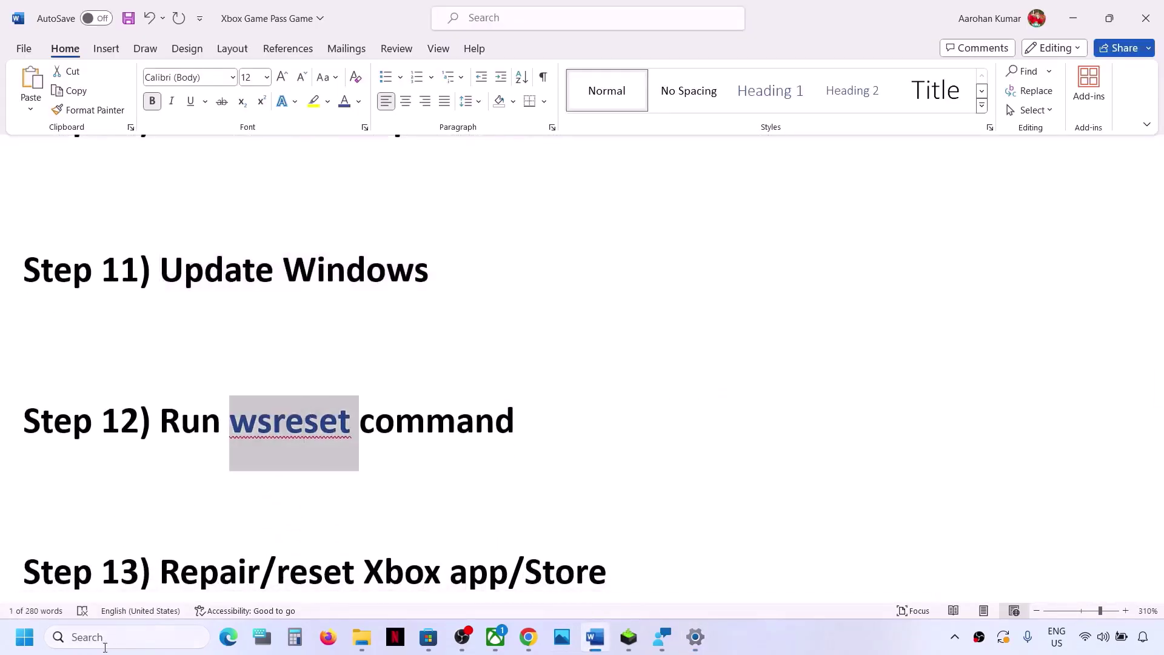
{"action": "left_click", "coordinate": [103, 637]}
{"action": "key", "text": "ctrl+v"}
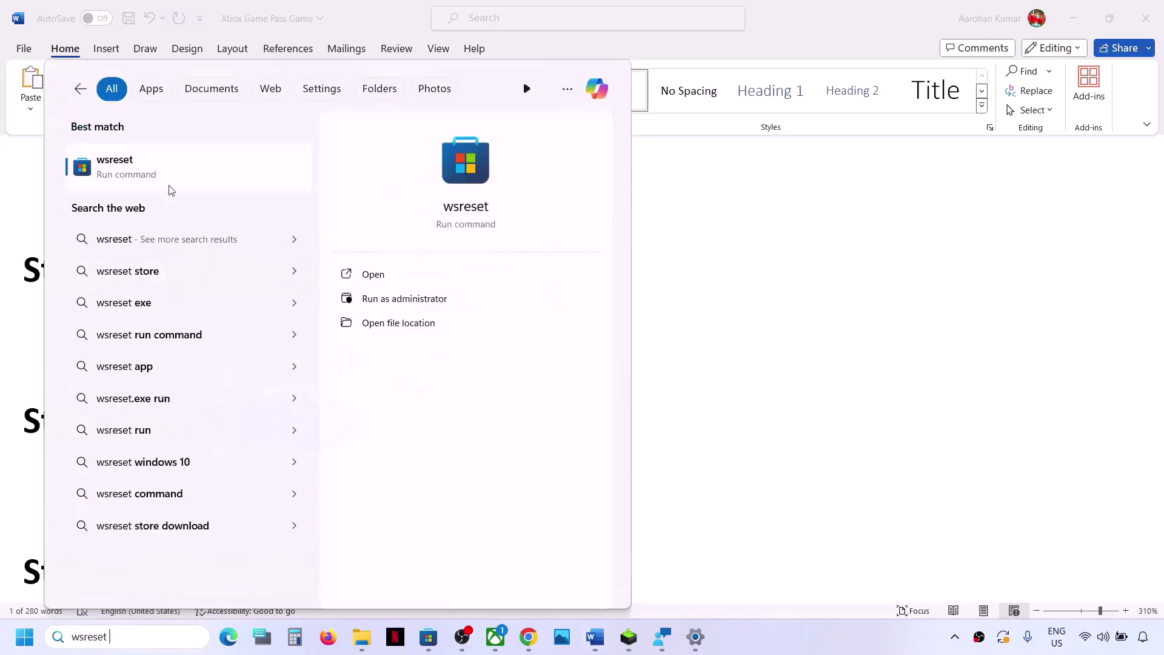
{"action": "left_click", "coordinate": [141, 177]}
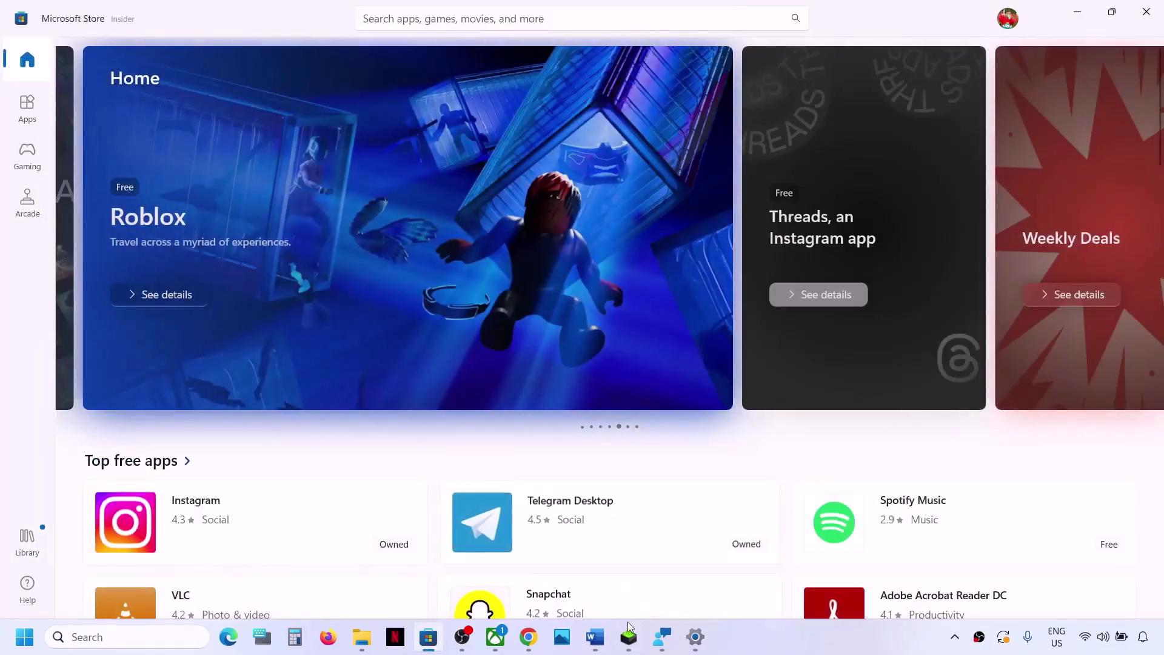
Step: Highlight the Repair/reset Xbox app/Store instruction in Step 13 of the Word guide and open the Xbox app's settings
{"action": "left_click", "coordinate": [594, 636]}
{"action": "scroll", "coordinate": [310, 424], "scroll_direction": "down", "scroll_amount": 2}
{"action": "scroll", "coordinate": [312, 424], "scroll_direction": "down", "scroll_amount": 1}
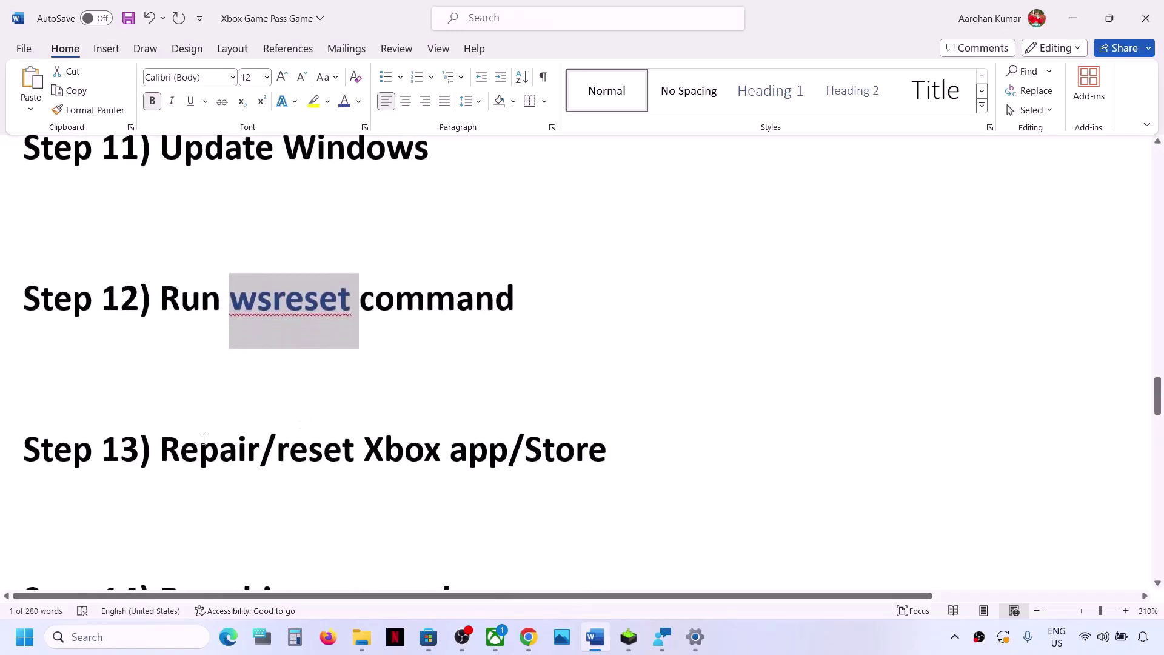
{"action": "left_click_drag", "start_coordinate": [213, 438], "coordinate": [606, 452]}
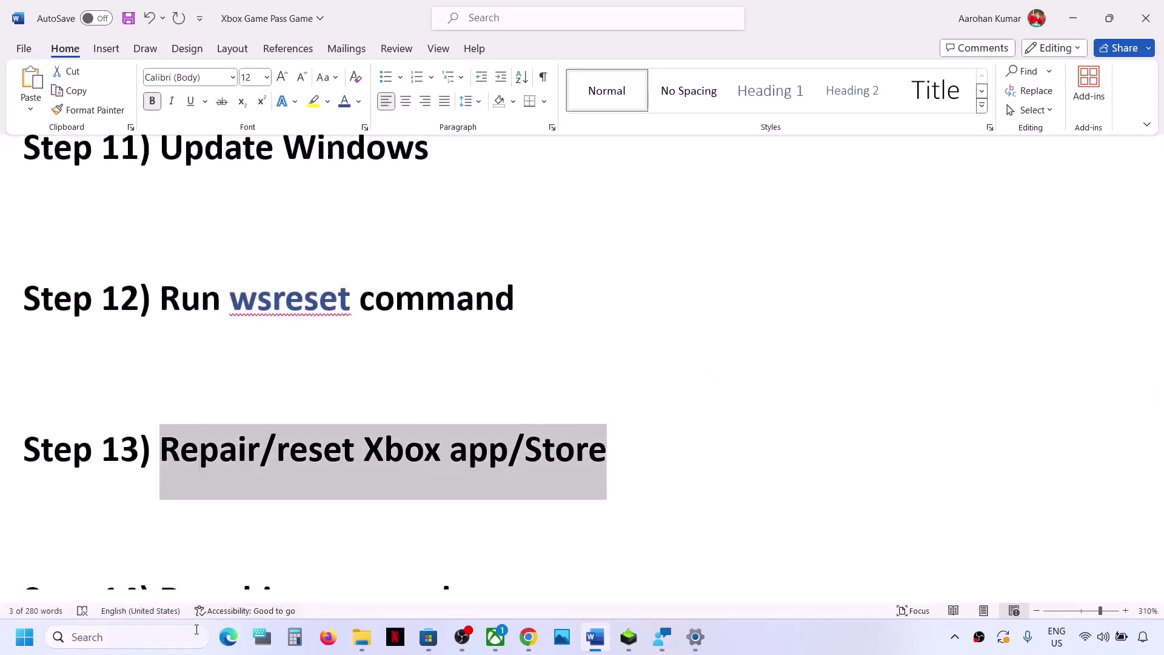
{"action": "left_click", "coordinate": [161, 636]}
{"action": "type", "text": "xbox"}
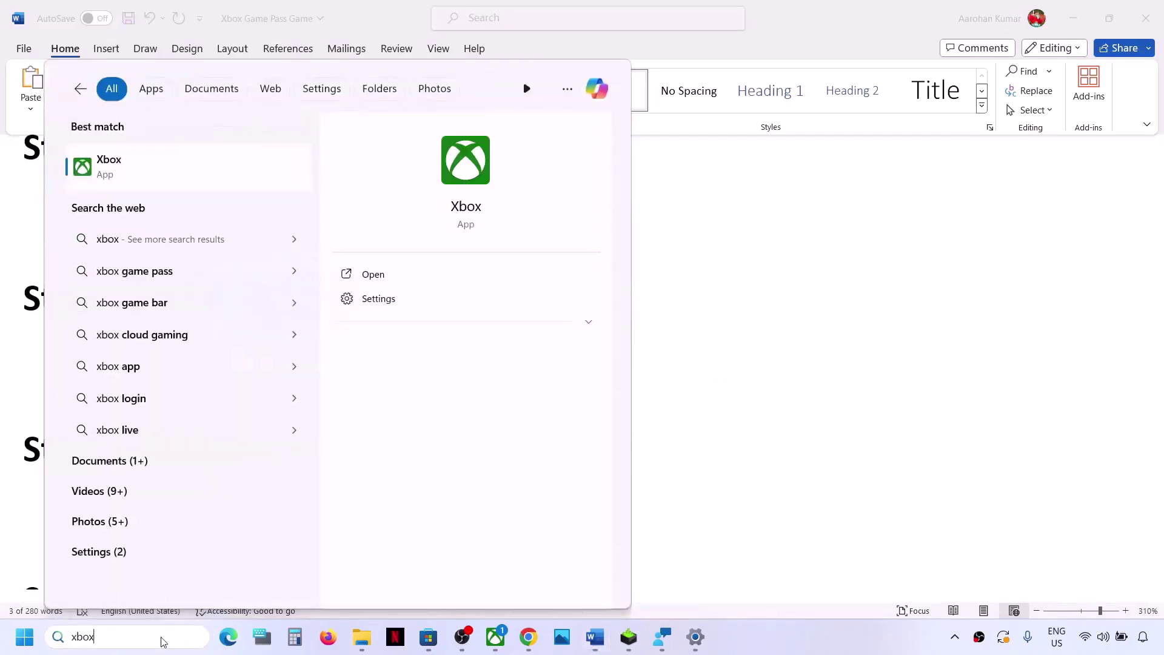
{"action": "right_click", "coordinate": [119, 170]}
{"action": "left_click", "coordinate": [182, 242]}
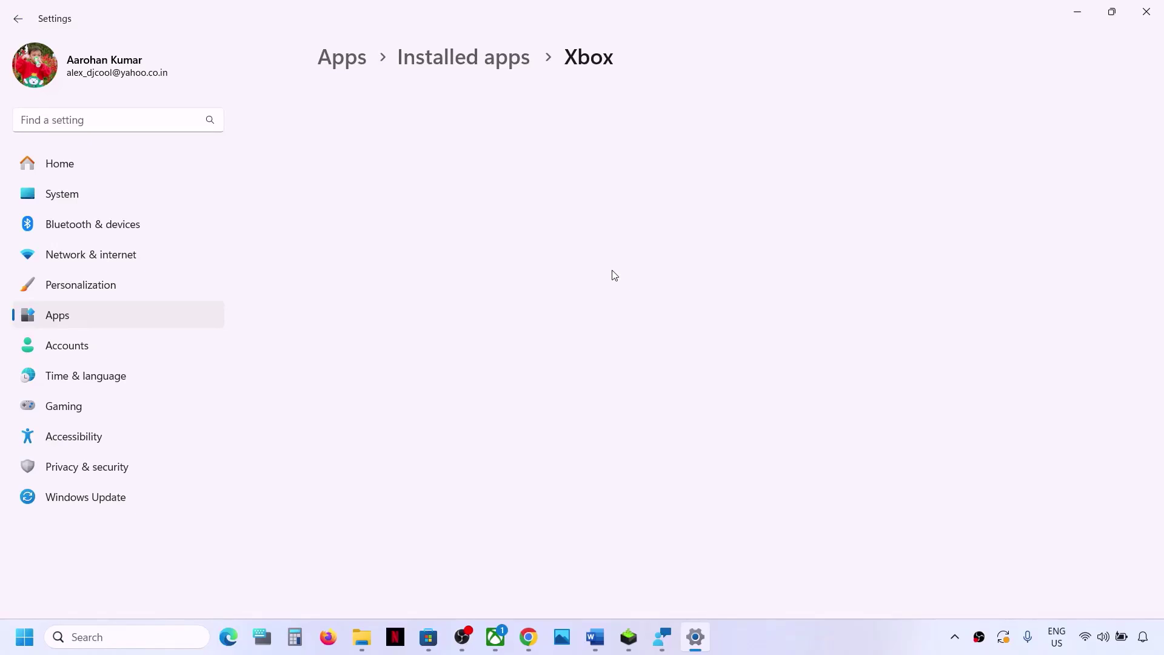
Step: Repair the Xbox app, and reset it with confirmation that its data is deleted
{"action": "scroll", "coordinate": [614, 274], "scroll_direction": "down", "scroll_amount": 10}
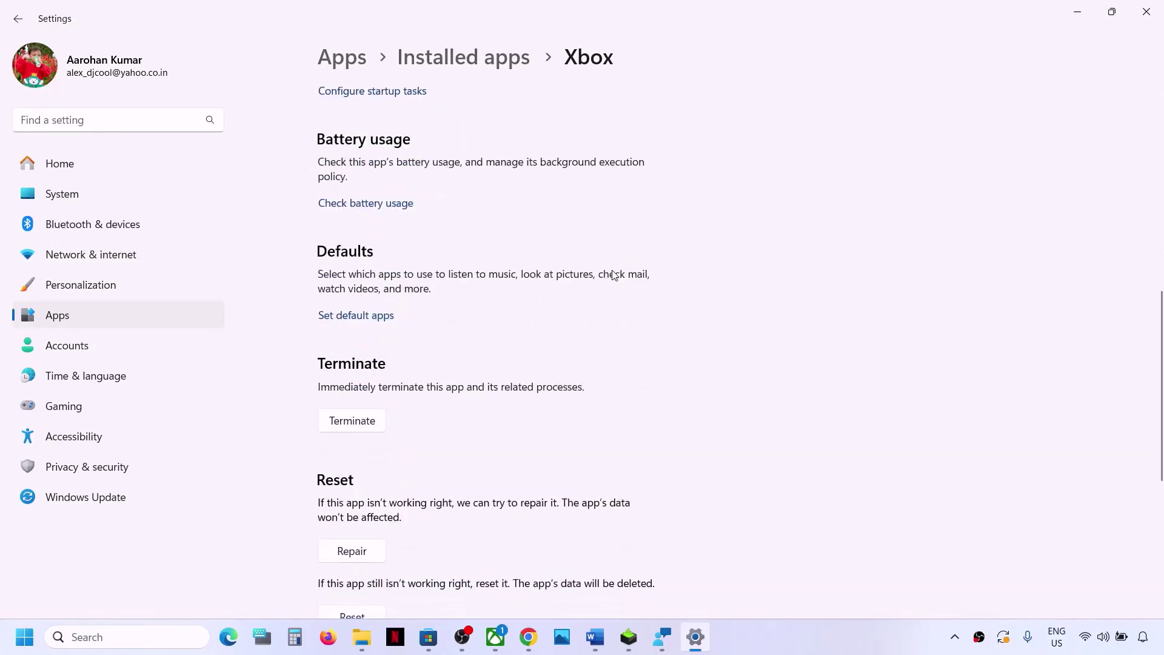
{"action": "scroll", "coordinate": [614, 274], "scroll_direction": "down", "scroll_amount": 3}
{"action": "left_click", "coordinate": [361, 320]}
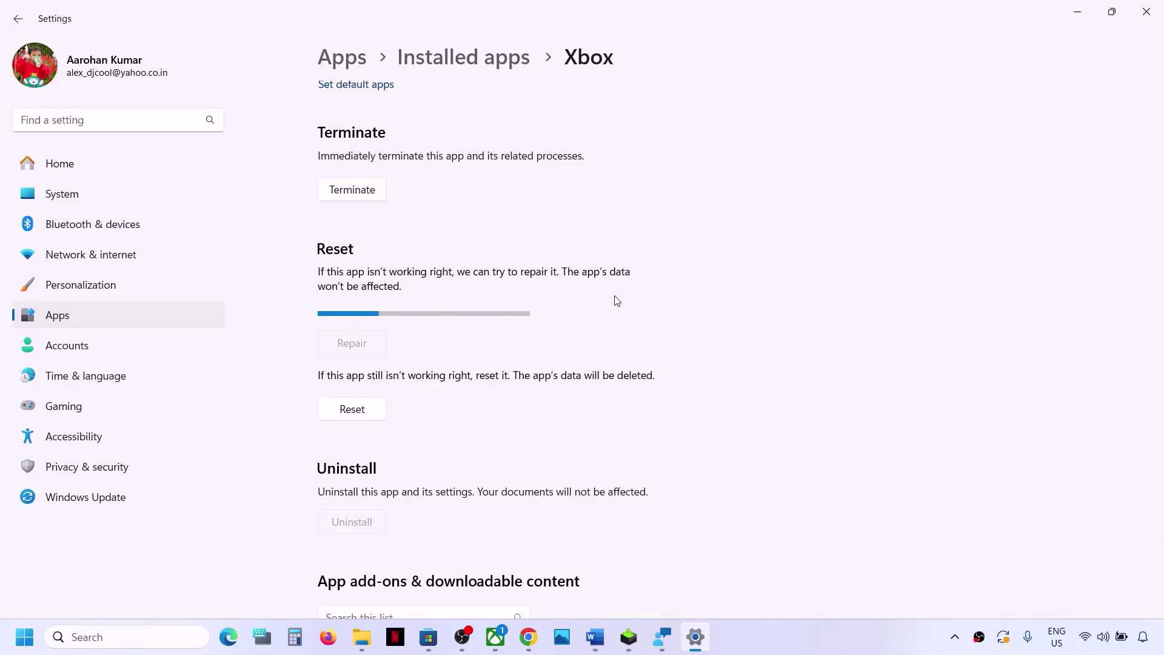
{"action": "left_click", "coordinate": [342, 394]}
{"action": "left_click", "coordinate": [444, 354]}
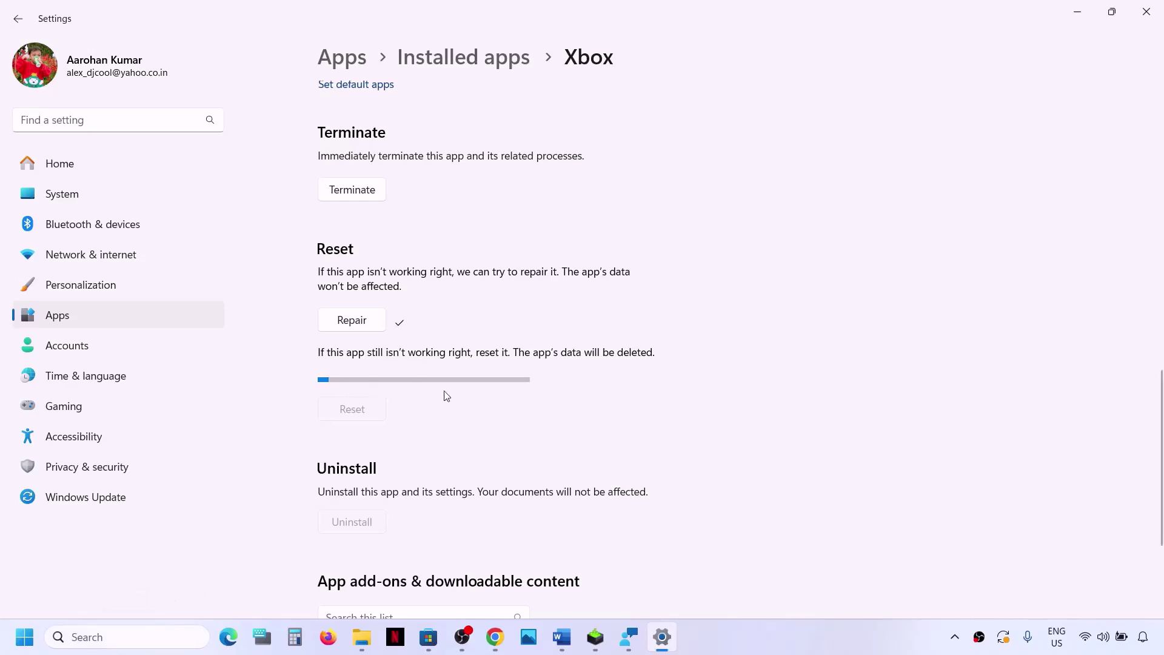
Step: Search Windows for "store" and open the app settings of Microsoft Store
{"action": "left_click", "coordinate": [87, 637]}
{"action": "type", "text": "s"}
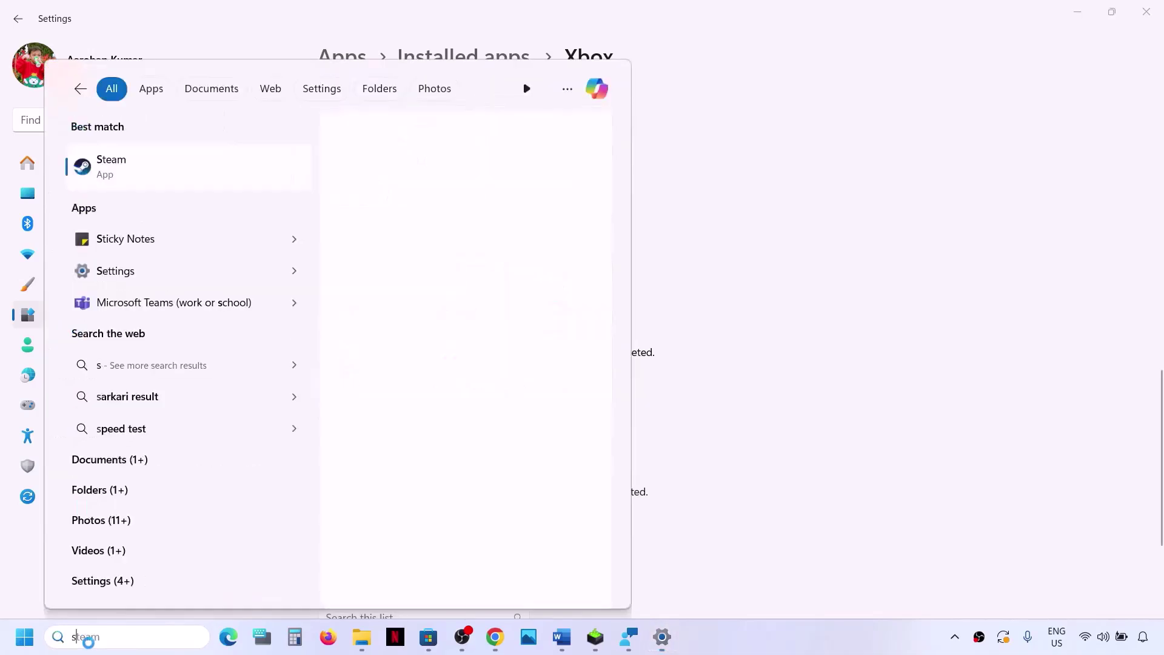
{"action": "type", "text": "tore"}
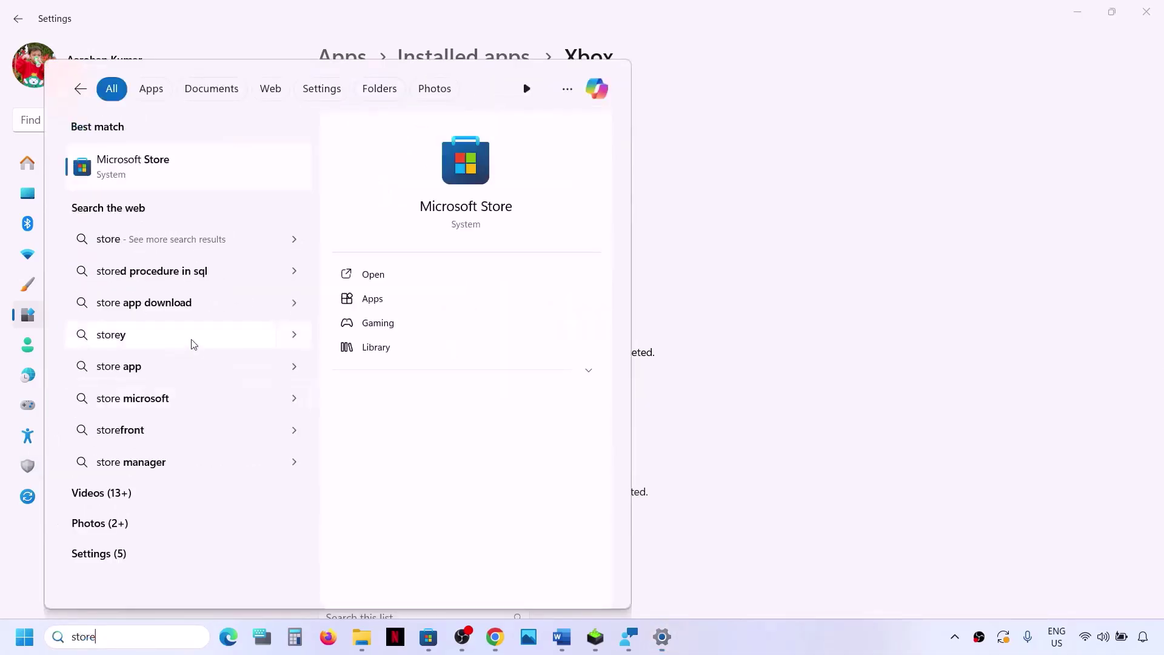
{"action": "right_click", "coordinate": [160, 172]}
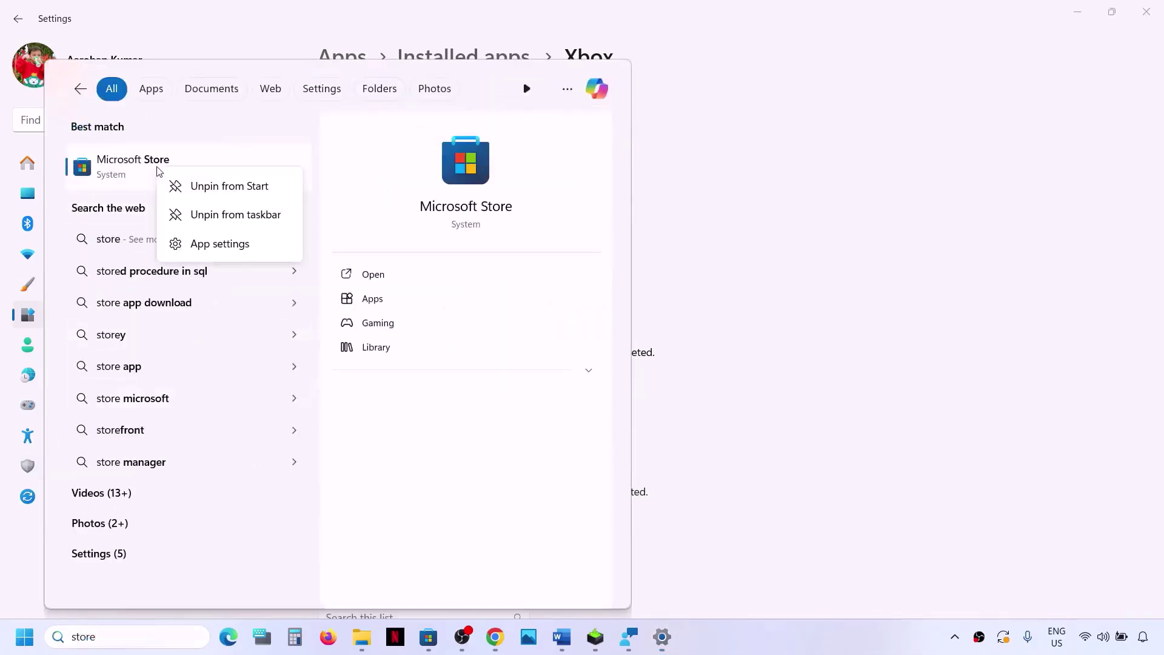
{"action": "left_click", "coordinate": [229, 244]}
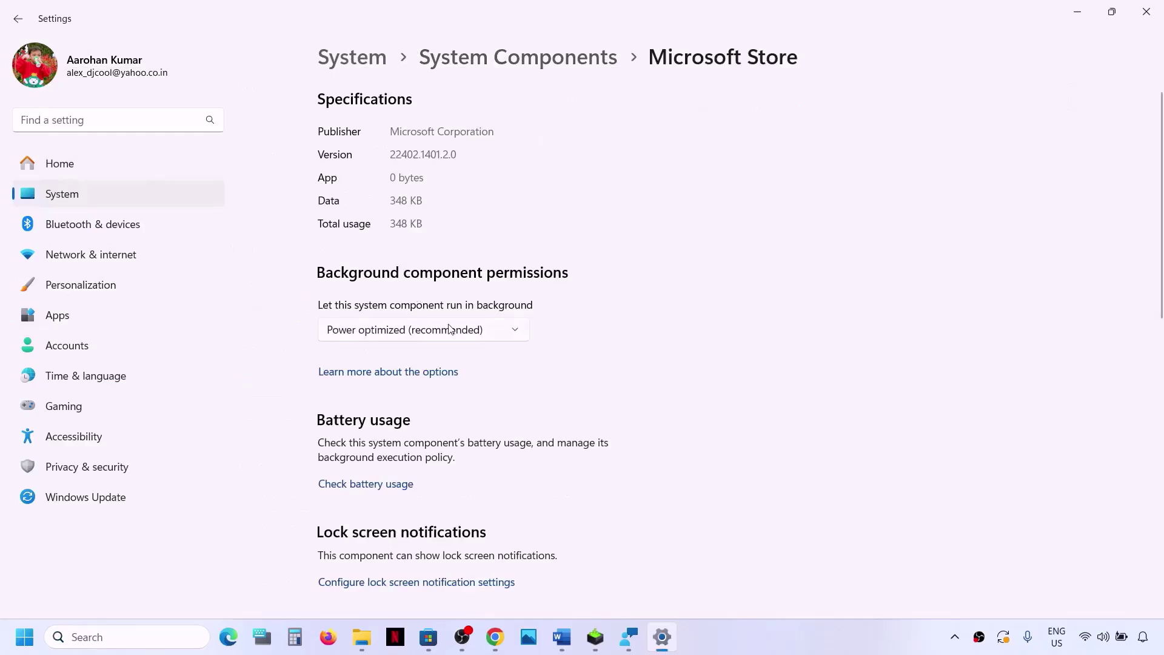
Step: Start a repair of Microsoft Store, and reset it with confirmation that its data is deleted
{"action": "scroll", "coordinate": [451, 329], "scroll_direction": "down", "scroll_amount": 7}
{"action": "left_click", "coordinate": [362, 423]}
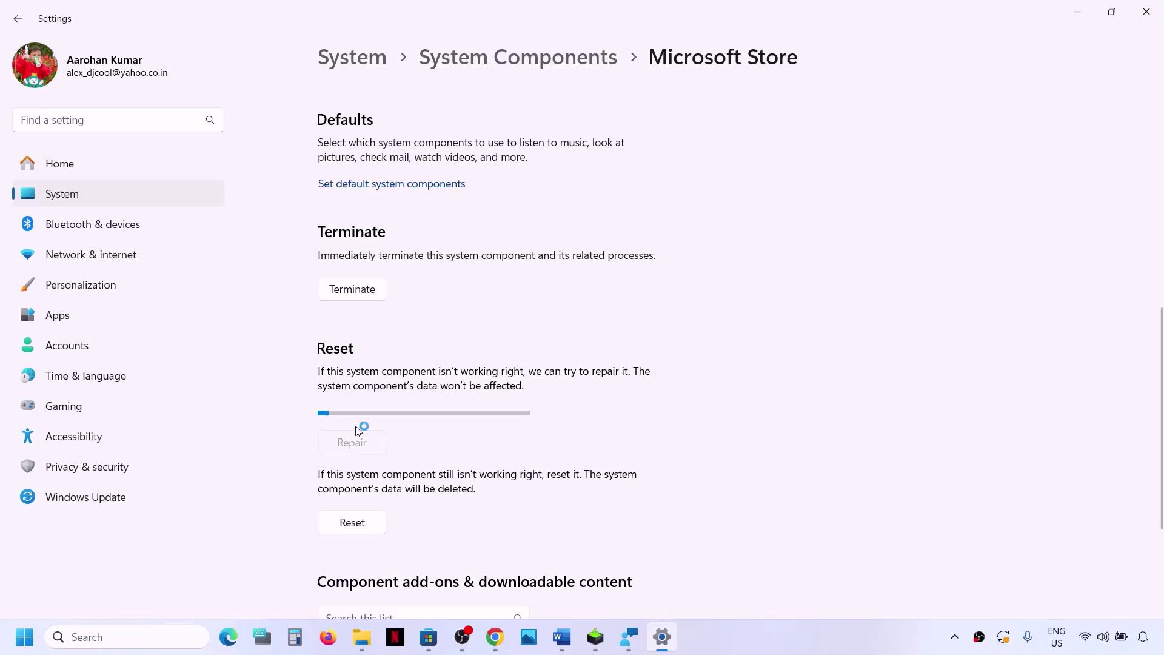
{"action": "left_click", "coordinate": [354, 525]}
{"action": "left_click", "coordinate": [417, 482]}
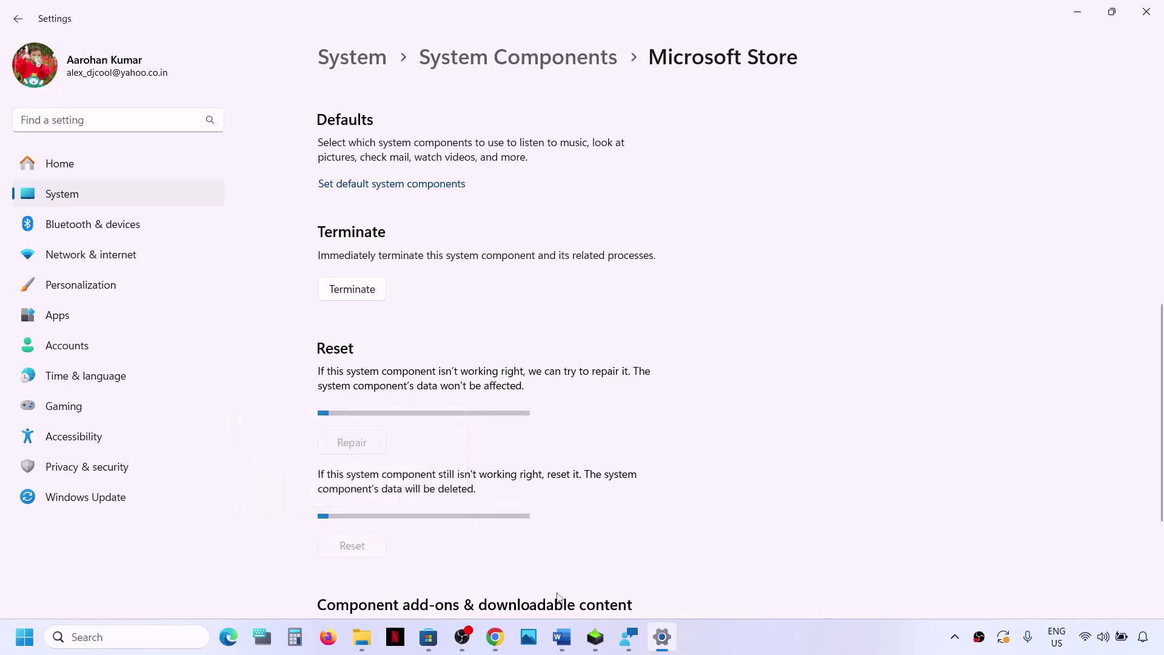
Step: Return to the Word guide and copy the full Get-AppxPackage command under Step 14
{"action": "left_click", "coordinate": [562, 637]}
{"action": "scroll", "coordinate": [380, 333], "scroll_direction": "down", "scroll_amount": 3}
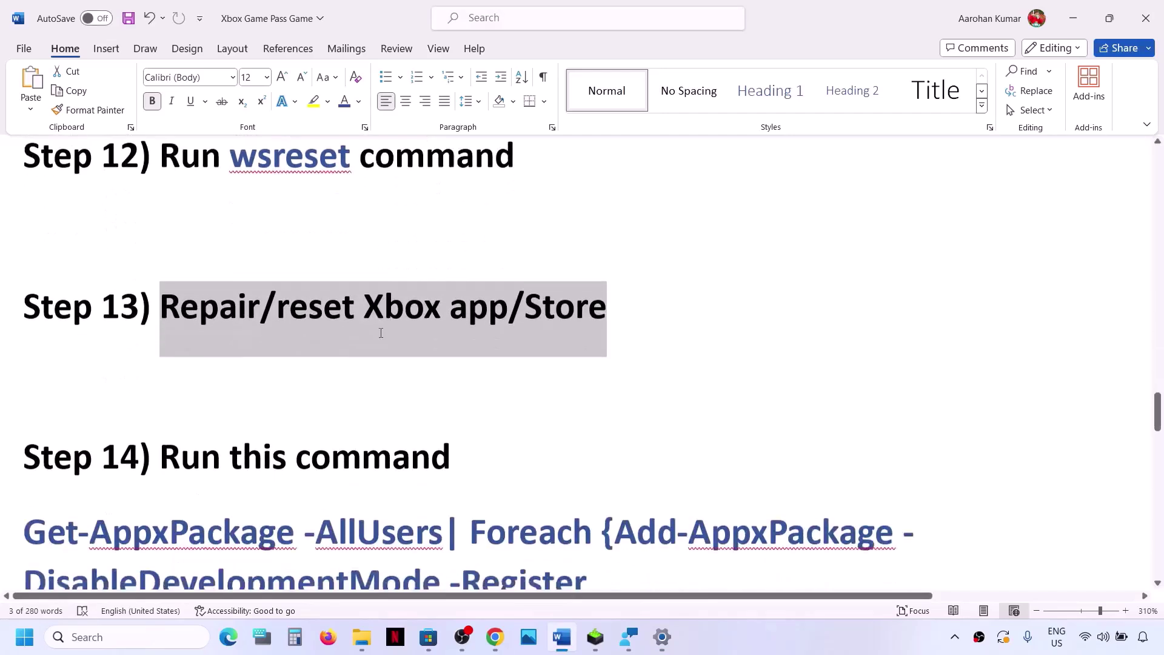
{"action": "scroll", "coordinate": [200, 382], "scroll_direction": "down", "scroll_amount": 3}
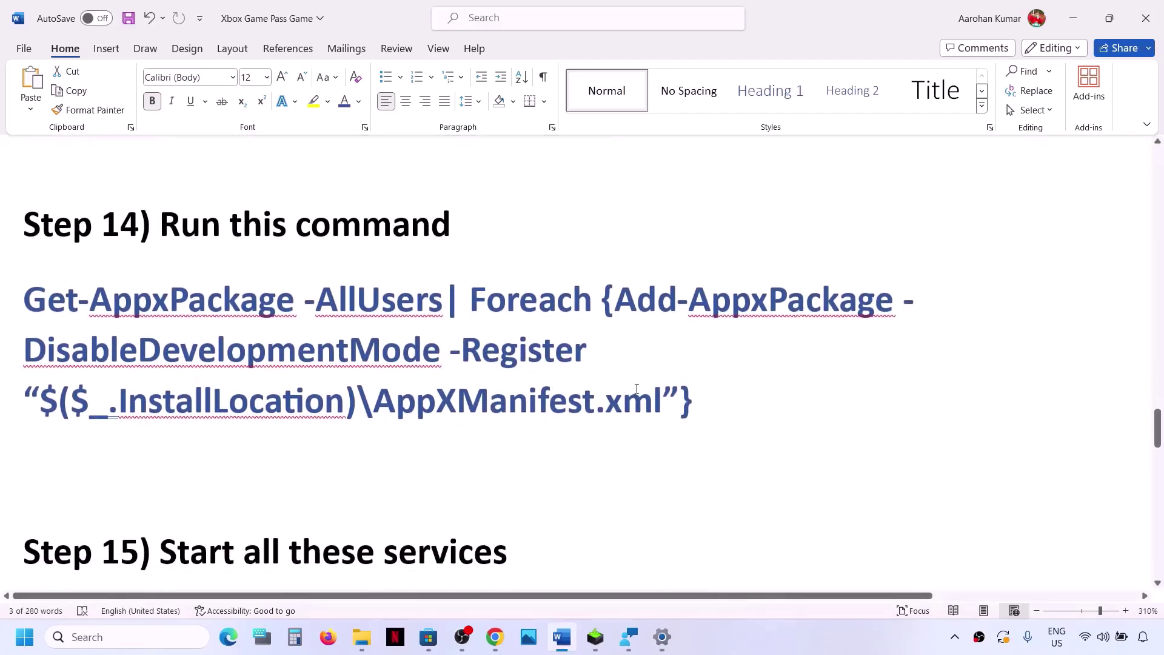
{"action": "left_click_drag", "start_coordinate": [694, 401], "coordinate": [24, 300]}
{"action": "key", "text": "super+c"}
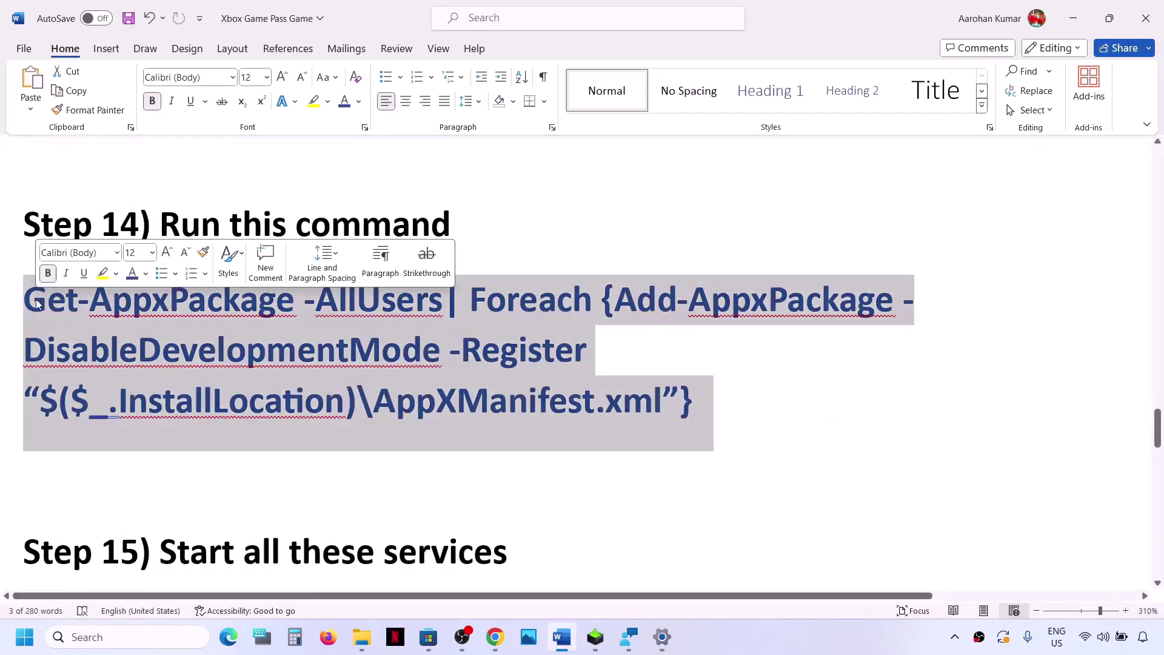
{"action": "right_click", "coordinate": [85, 313]}
{"action": "left_click", "coordinate": [138, 371]}
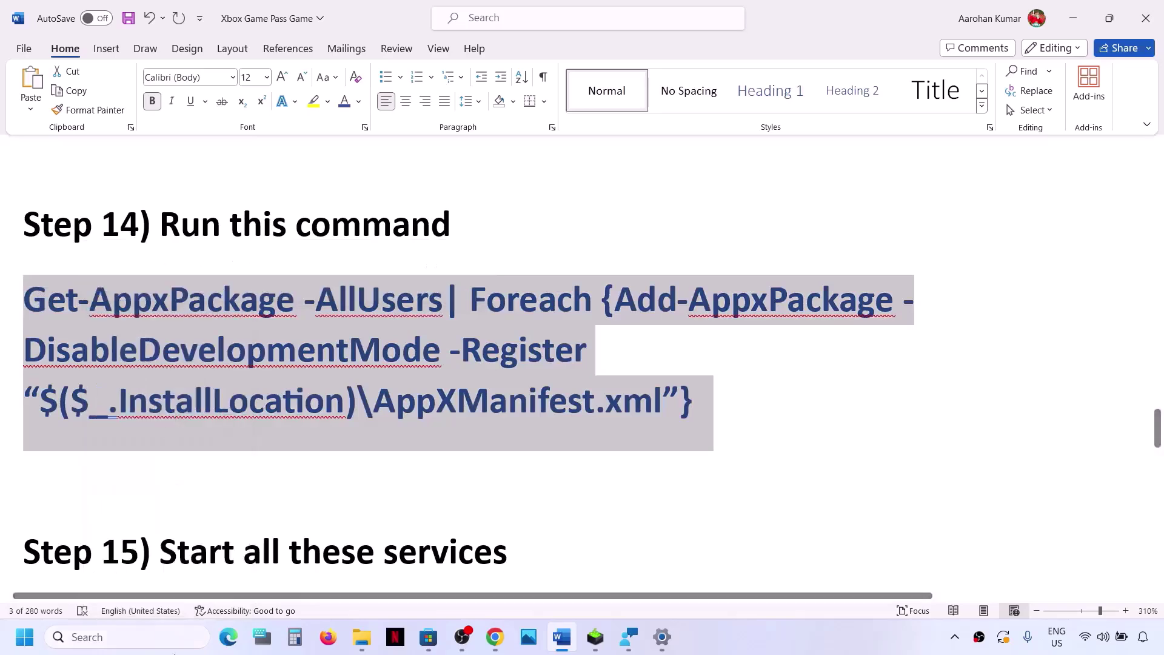
Step: Open Windows PowerShell as administrator and run the copied Get-AppxPackage command in it
{"action": "left_click", "coordinate": [147, 643]}
{"action": "type", "text": "powershell"}
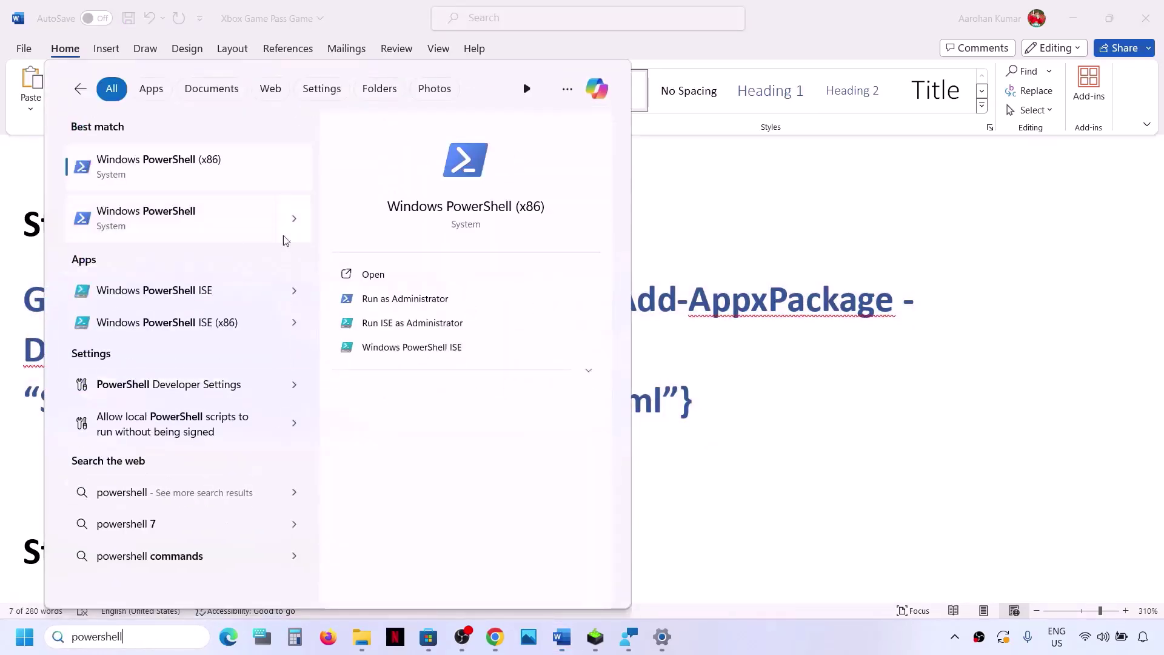
{"action": "right_click", "coordinate": [183, 228]}
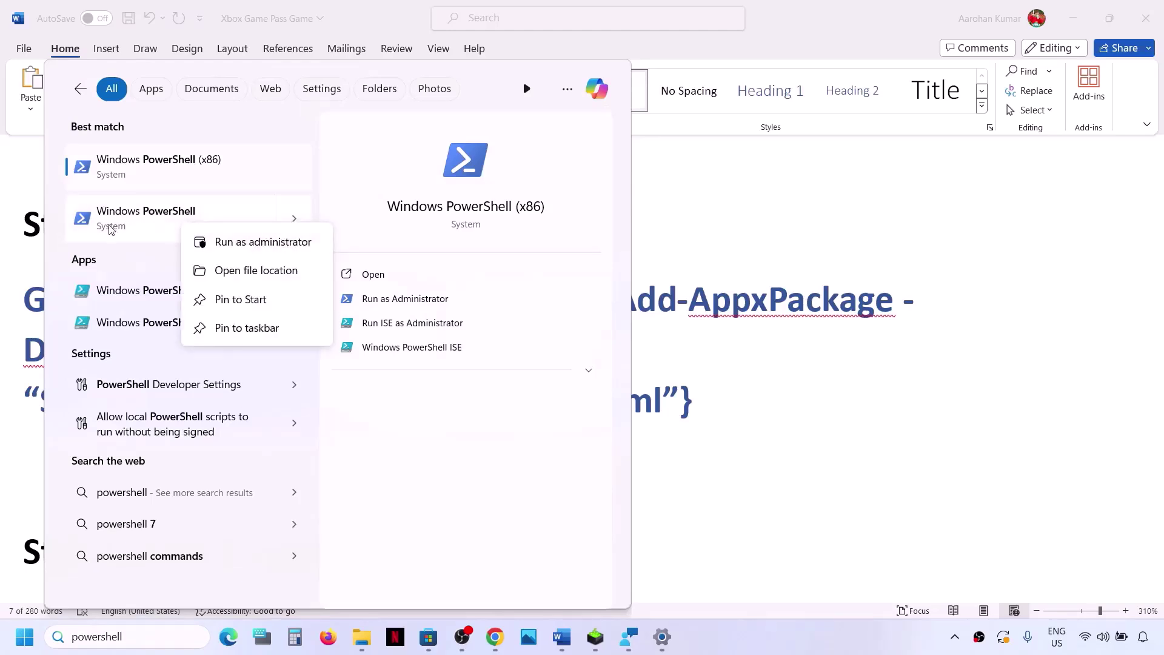
{"action": "left_click", "coordinate": [254, 242]}
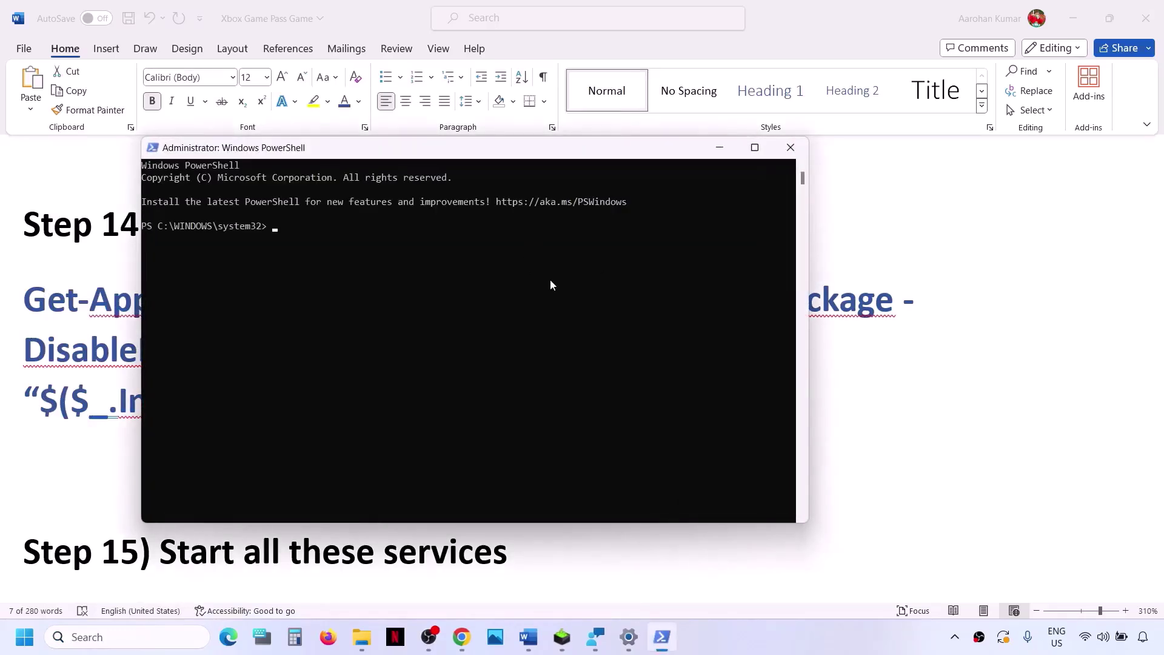
{"action": "right_click", "coordinate": [550, 283]}
{"action": "key", "text": "Return"}
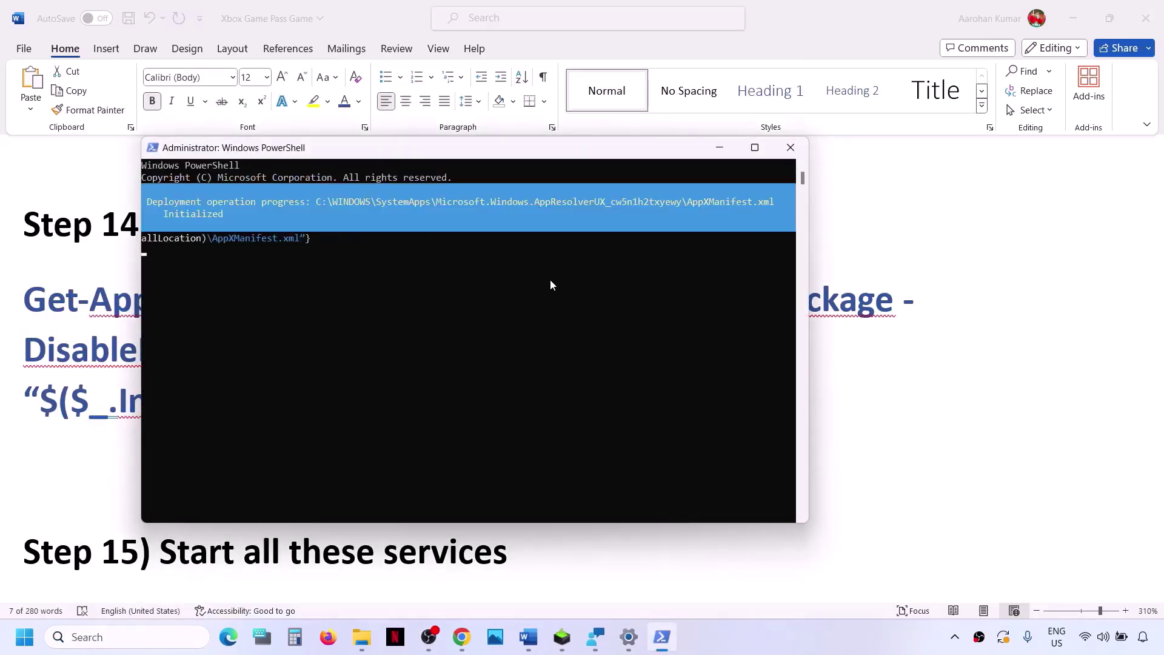
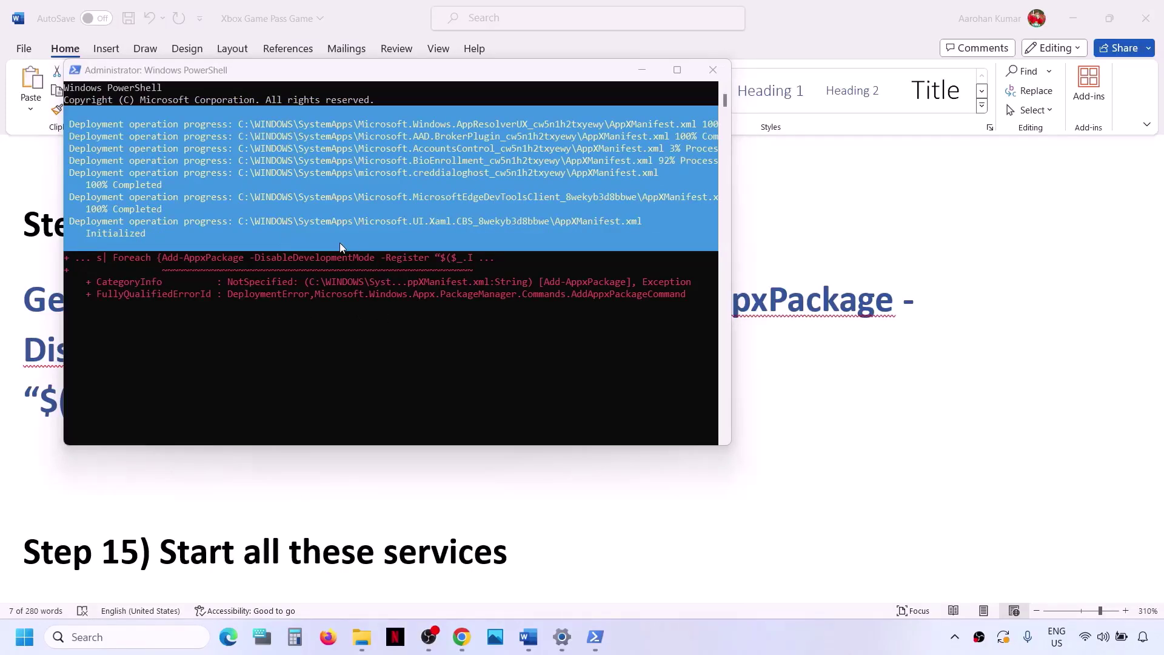
{"action": "left_click", "coordinate": [220, 485]}
{"action": "left_click", "coordinate": [30, 646]}
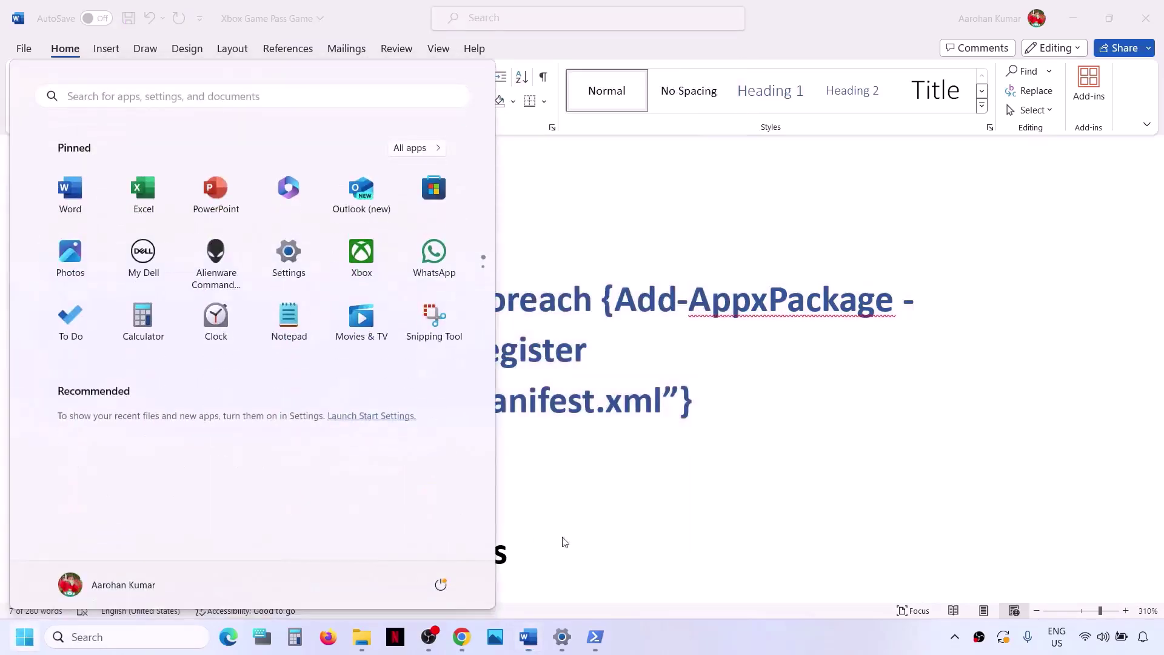
{"action": "left_click", "coordinate": [441, 585]}
{"action": "left_click", "coordinate": [742, 452]}
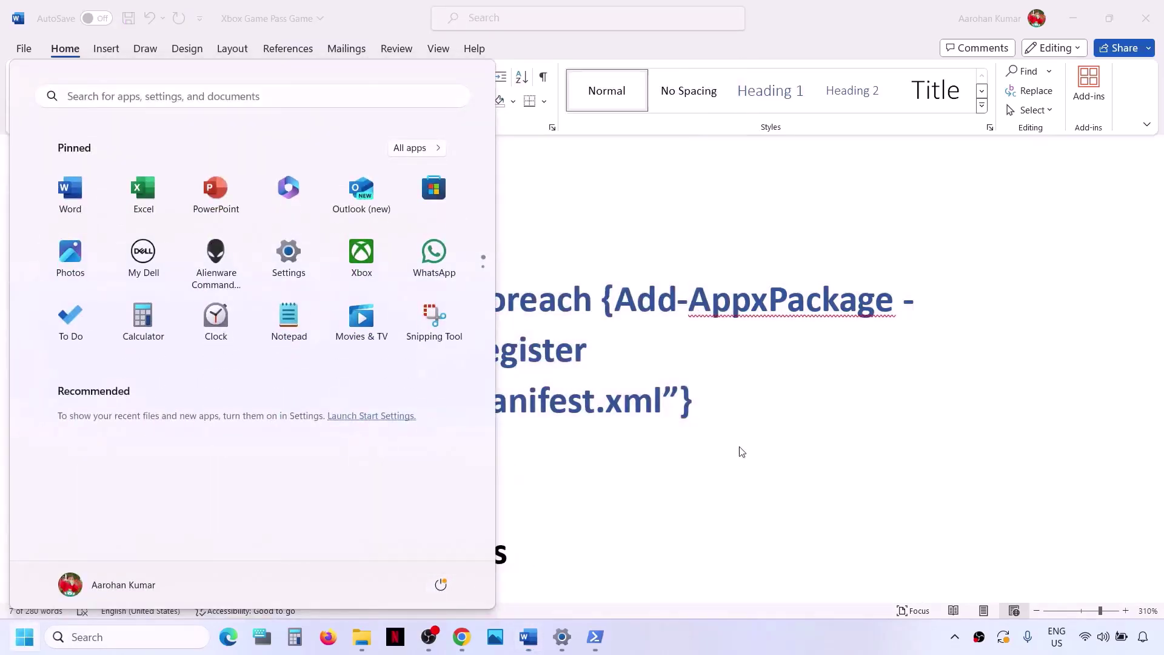
Step: Review the services listed under Step 15 of the guide, and open the Windows Services console maximized
{"action": "scroll", "coordinate": [429, 490], "scroll_direction": "down", "scroll_amount": 6}
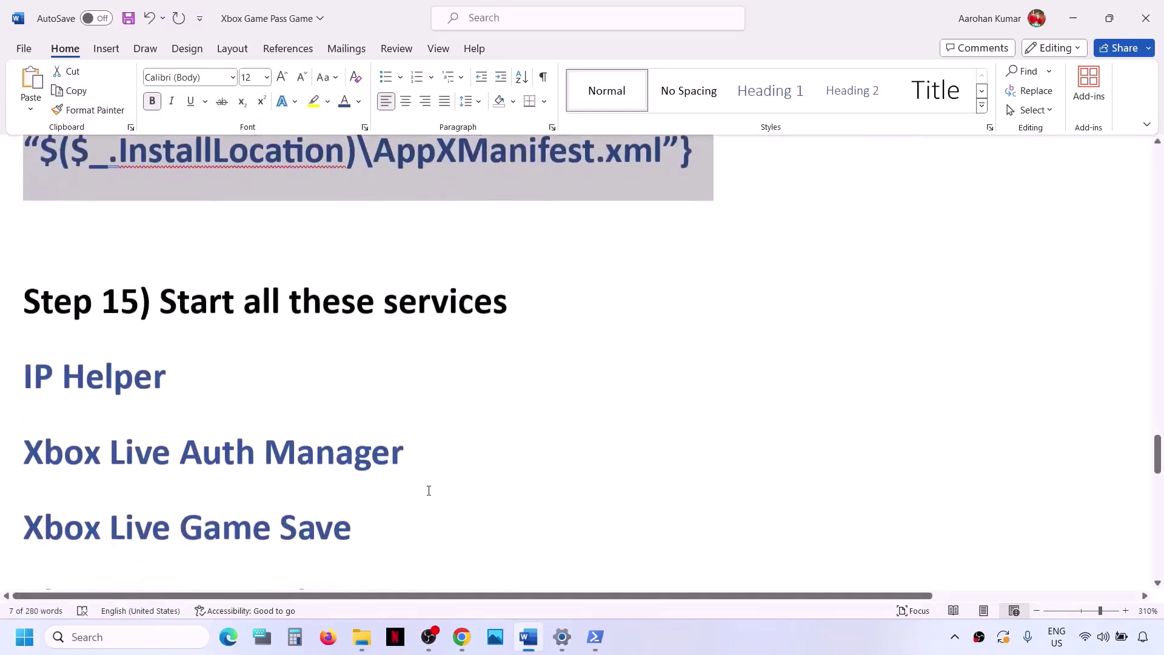
{"action": "scroll", "coordinate": [428, 490], "scroll_direction": "up", "scroll_amount": 1}
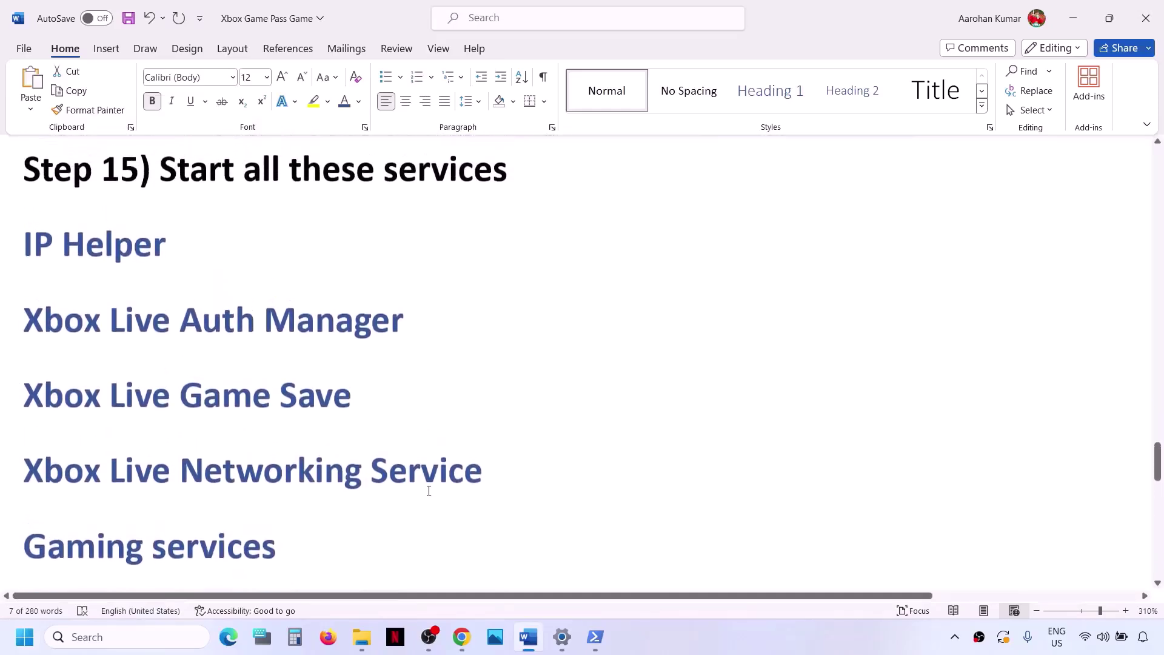
{"action": "left_click", "coordinate": [118, 645]}
{"action": "type", "text": "services"}
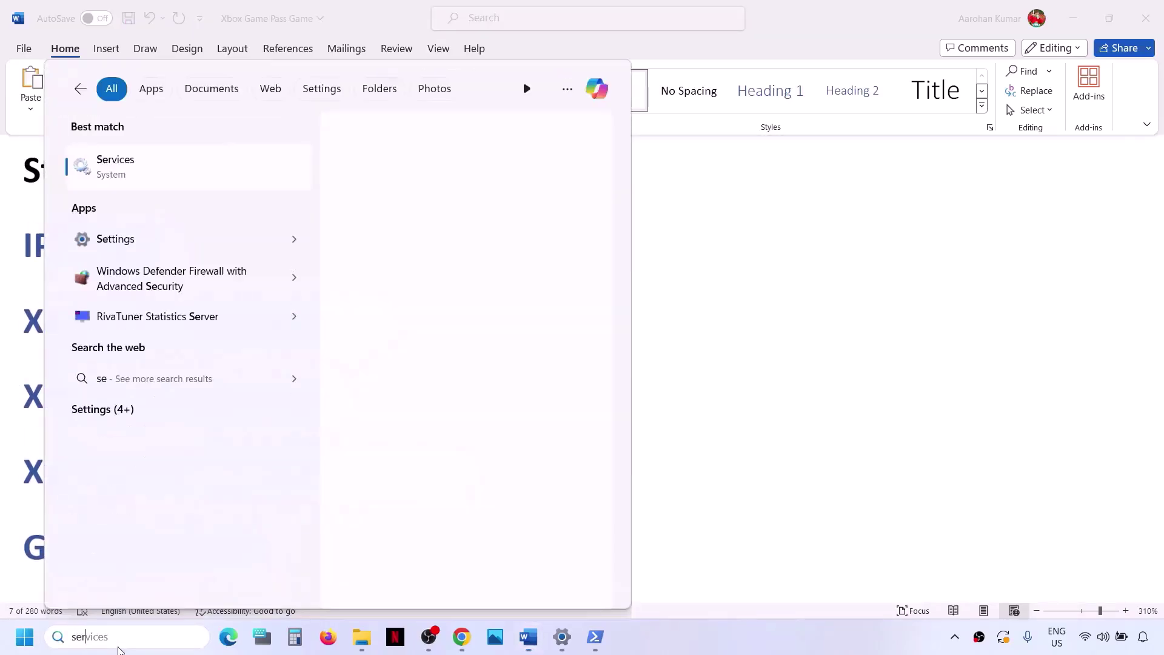
{"action": "key", "text": "Return"}
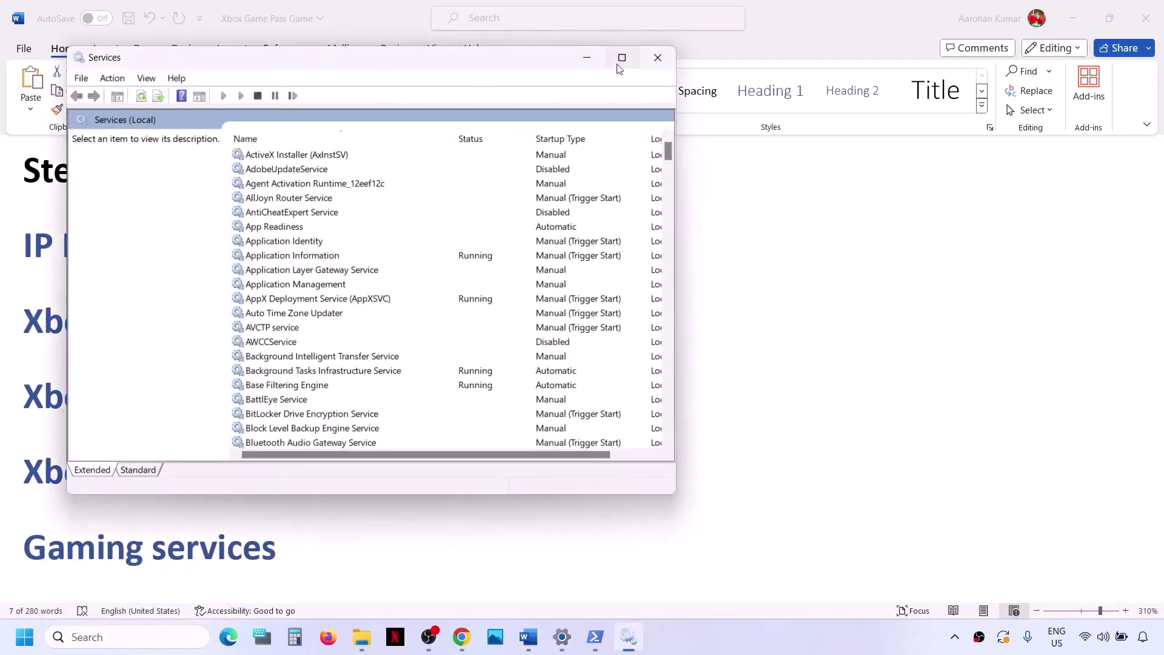
{"action": "left_click", "coordinate": [622, 58]}
Step: Find the IP Helper service, set its startup type to Automatic and save its properties
{"action": "left_click", "coordinate": [317, 404]}
{"action": "key", "text": "i"}
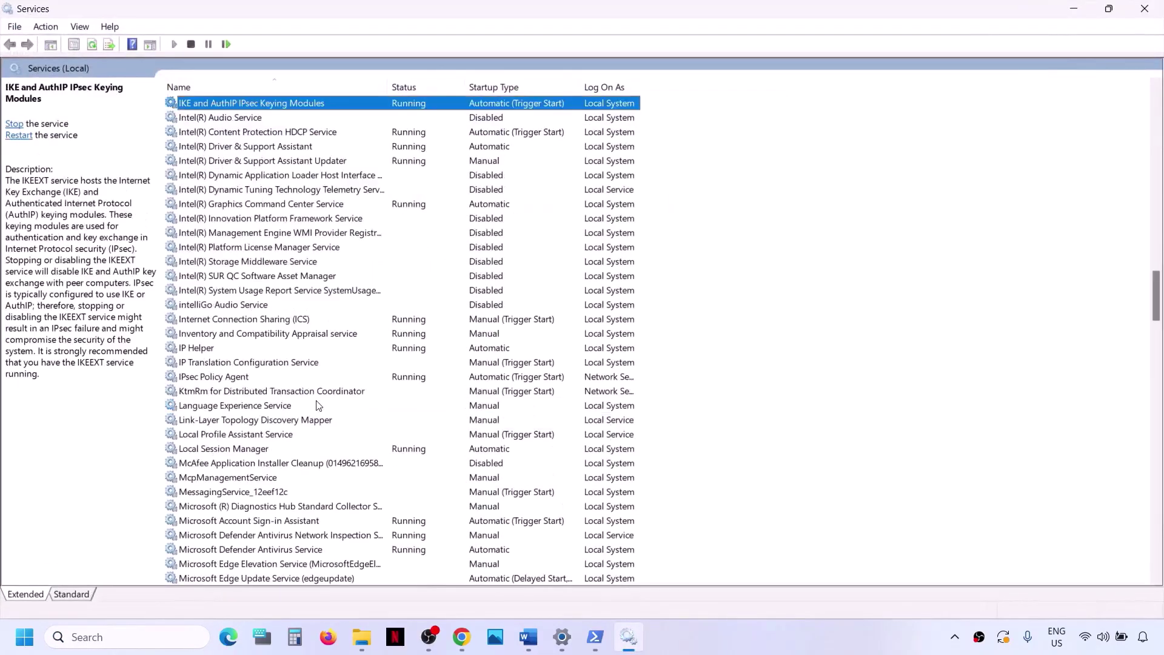
{"action": "double_click", "coordinate": [196, 348]}
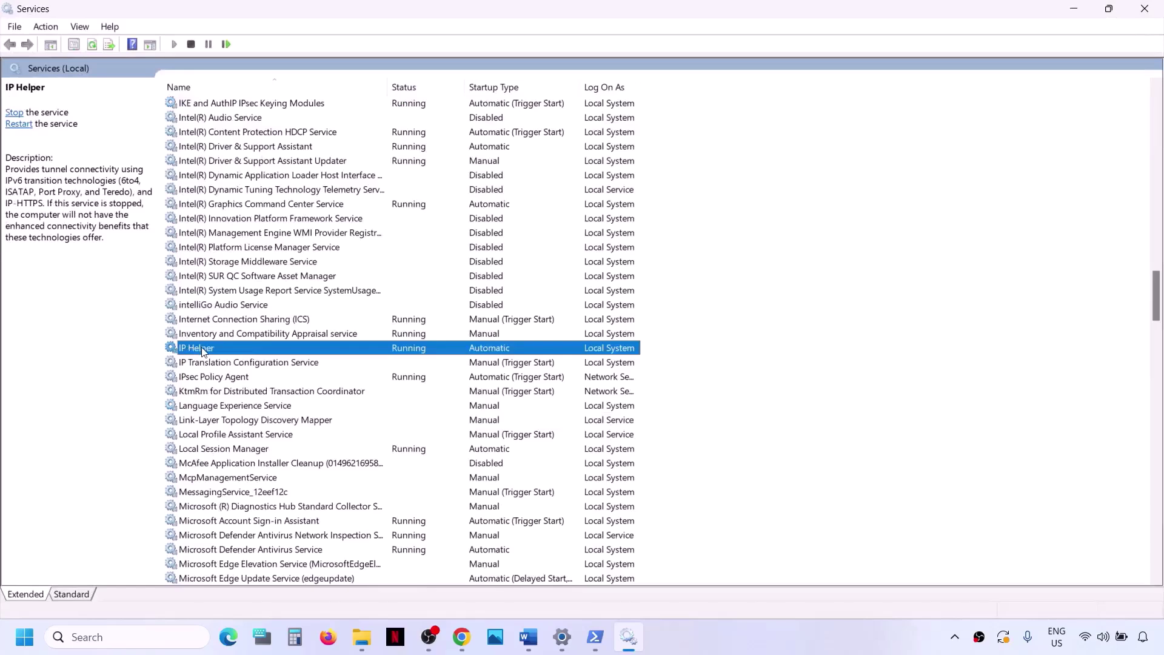
{"action": "left_click", "coordinate": [558, 298]}
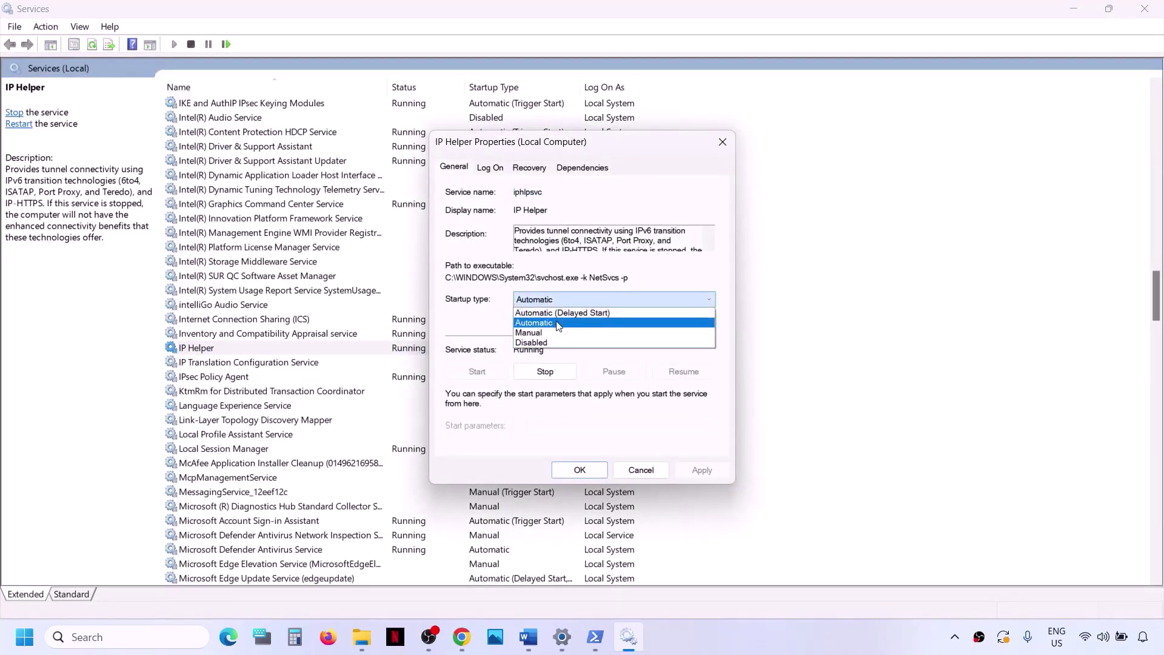
{"action": "left_click", "coordinate": [558, 323]}
{"action": "left_click", "coordinate": [700, 472]}
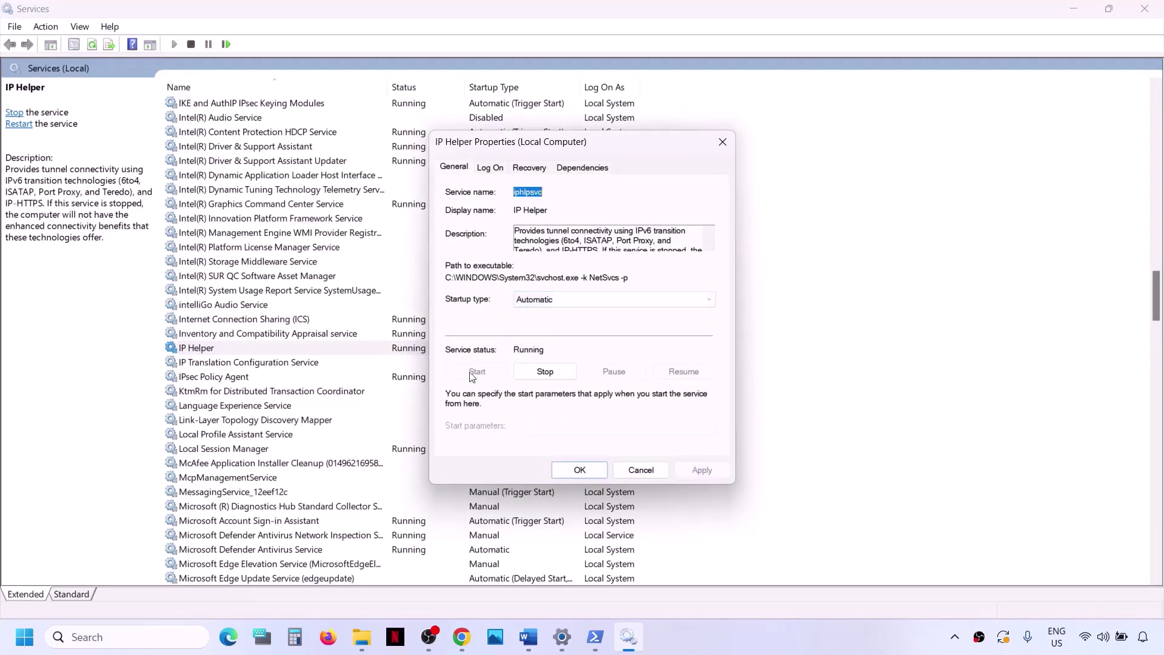
{"action": "left_click", "coordinate": [580, 471]}
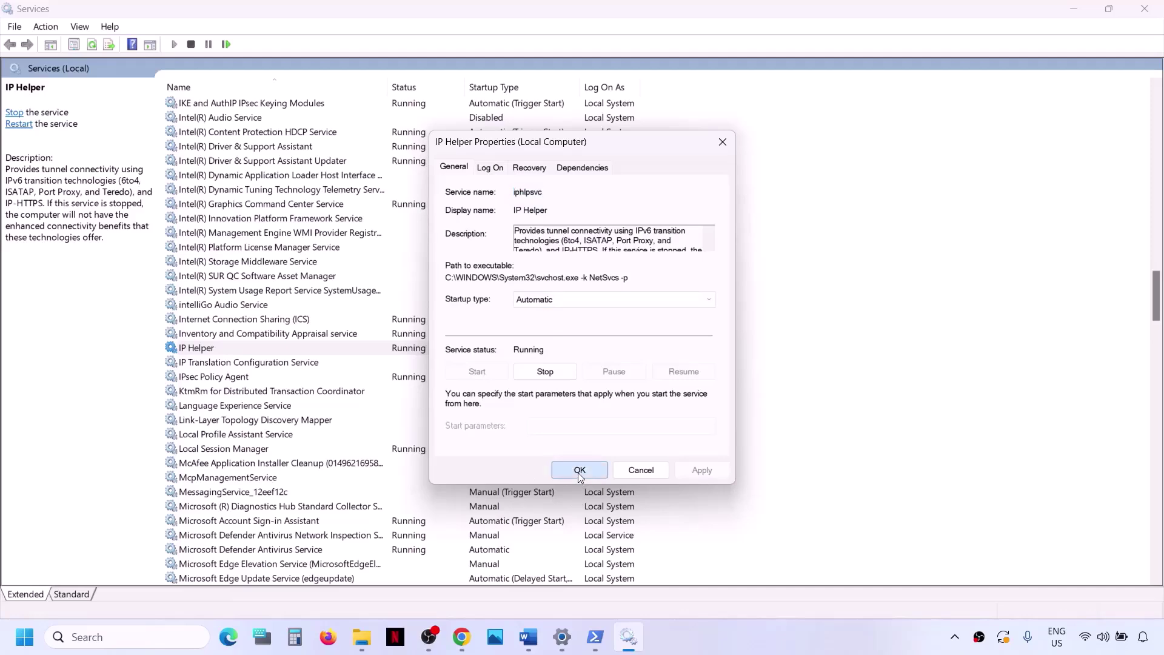
Step: Find the Xbox Accessory Management Service, set its startup type to Automatic and save its properties
{"action": "left_click", "coordinate": [276, 436]}
{"action": "key", "text": "x"}
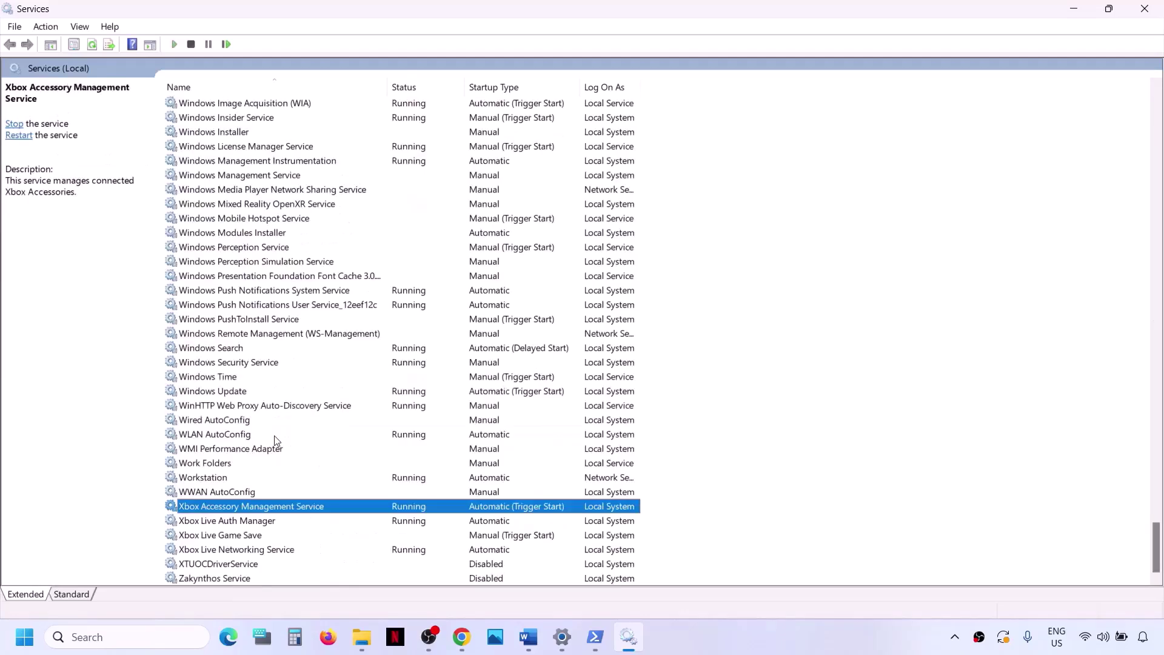
{"action": "double_click", "coordinate": [273, 510]}
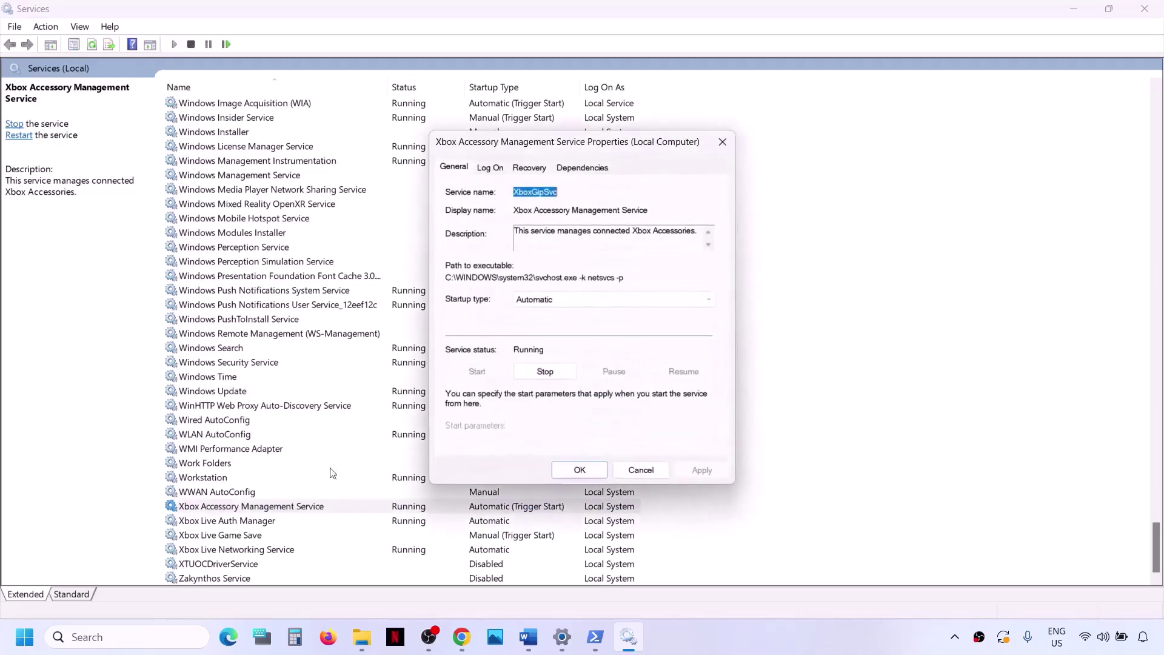
{"action": "left_click", "coordinate": [581, 303]}
{"action": "left_click", "coordinate": [556, 323]}
{"action": "left_click", "coordinate": [701, 470]}
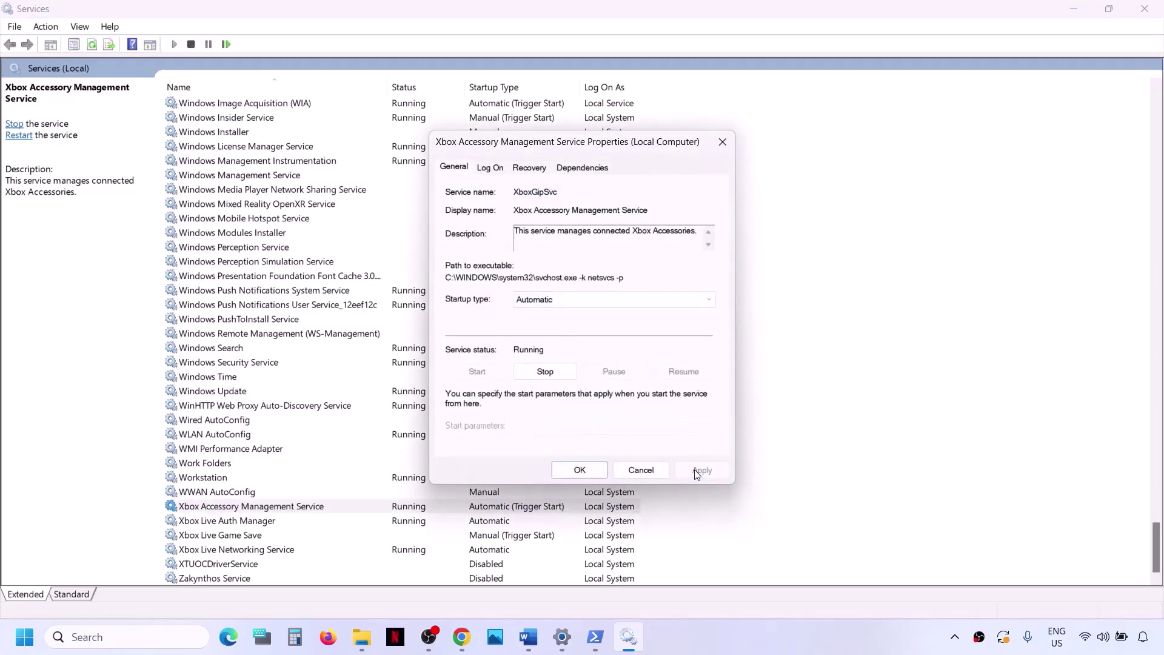
{"action": "left_click", "coordinate": [579, 470]}
Step: Set the Xbox Live Auth Manager service's startup type to Automatic and save its properties
{"action": "left_click", "coordinate": [220, 525]}
{"action": "double_click", "coordinate": [220, 527]}
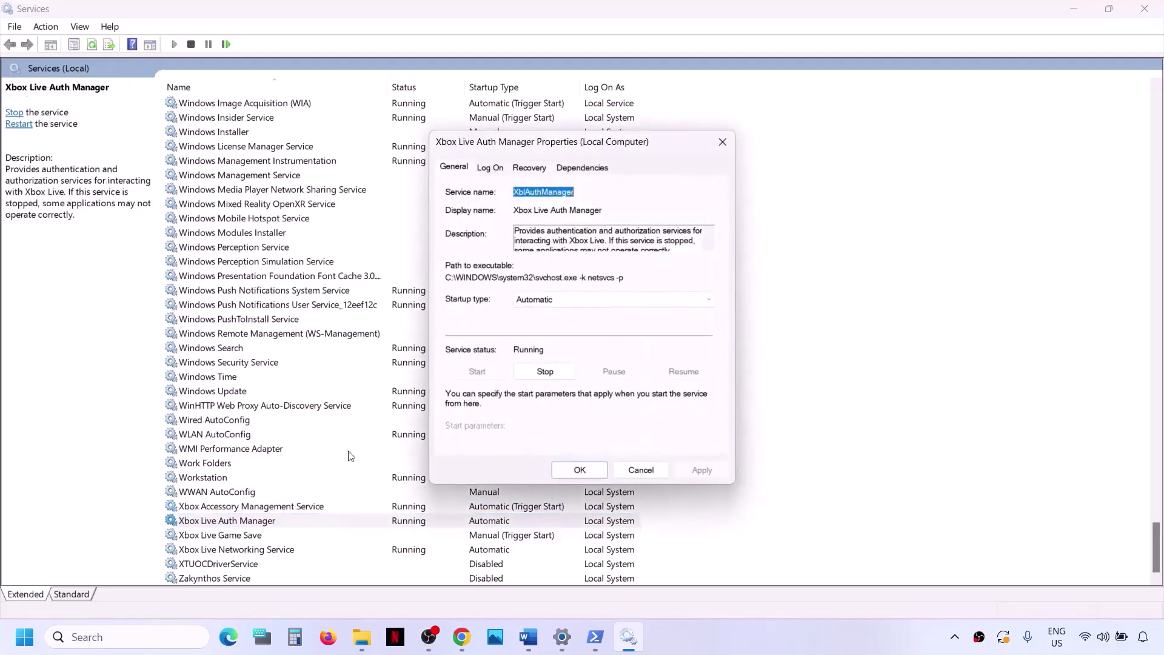
{"action": "left_click", "coordinate": [600, 300]}
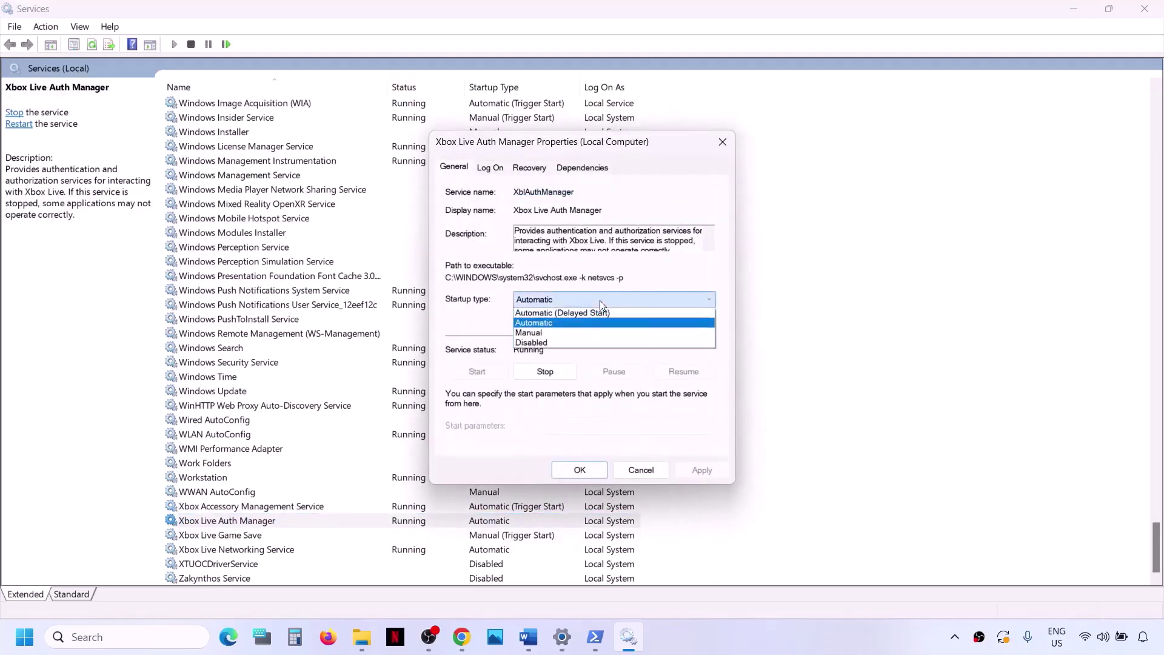
{"action": "left_click", "coordinate": [565, 322]}
{"action": "left_click", "coordinate": [702, 469]}
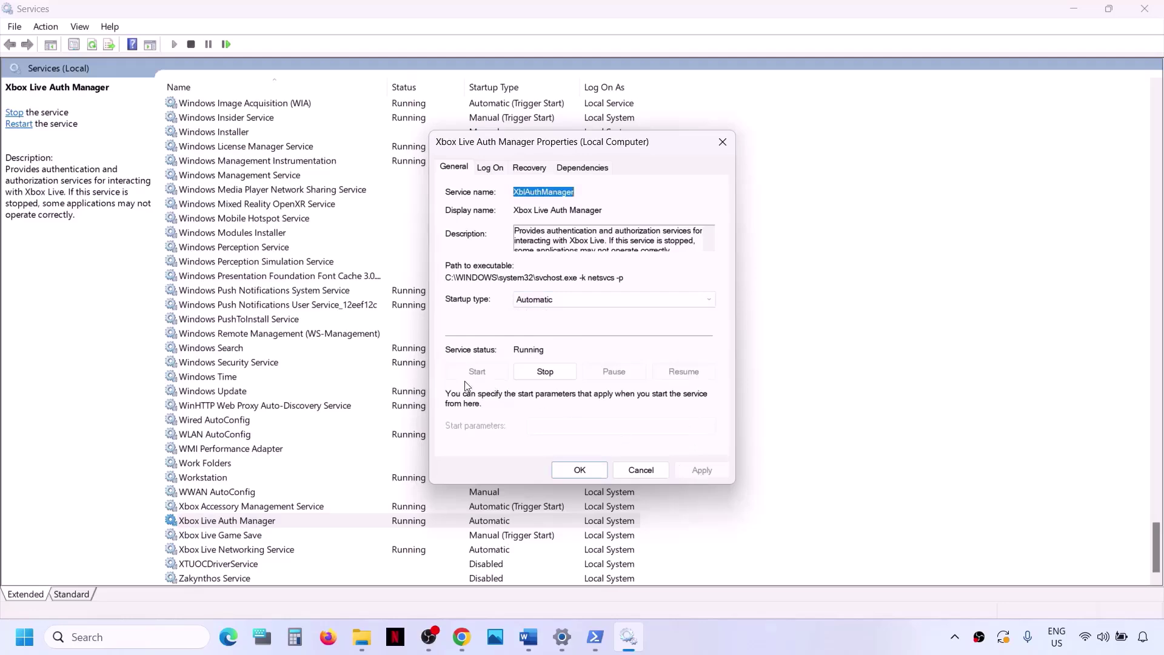
{"action": "left_click", "coordinate": [577, 471]}
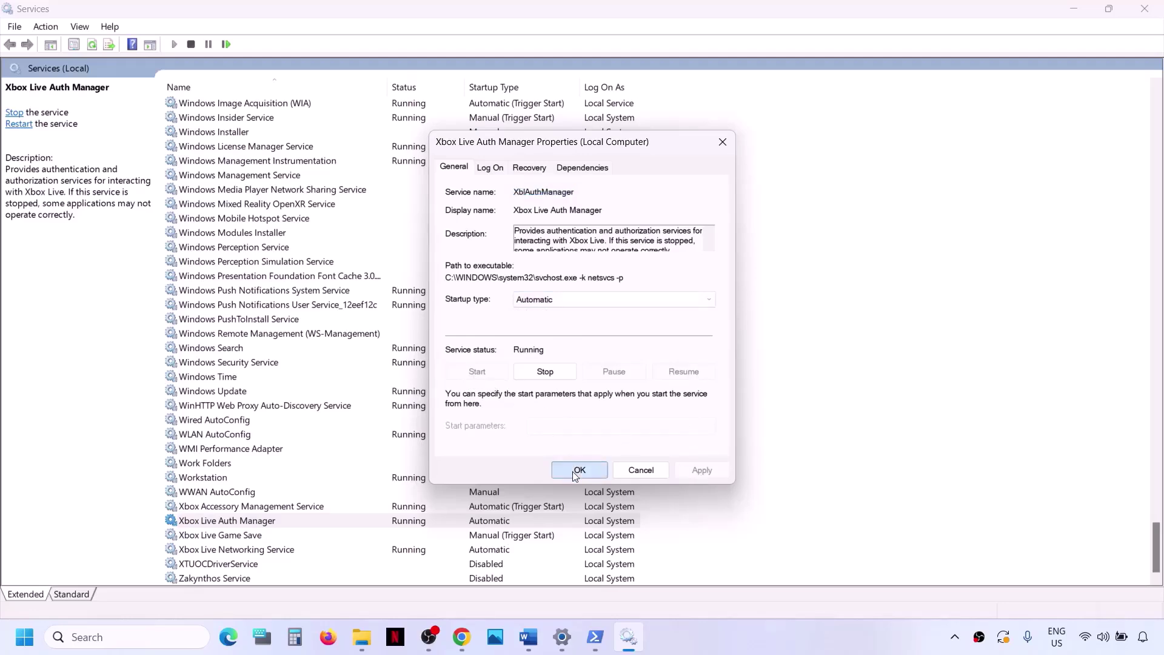
Step: Set the Xbox Live Game Save service's startup type to Automatic, apply it and start the service
{"action": "double_click", "coordinate": [221, 536]}
{"action": "left_click", "coordinate": [556, 297]}
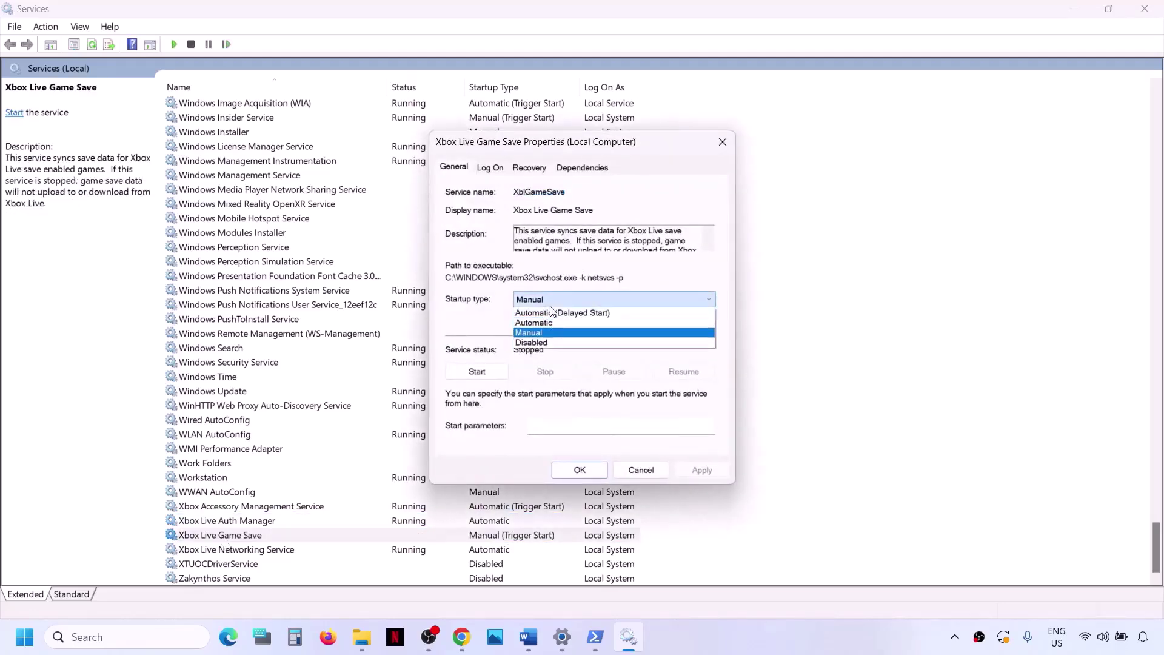
{"action": "left_click", "coordinate": [542, 325]}
{"action": "left_click", "coordinate": [701, 470]}
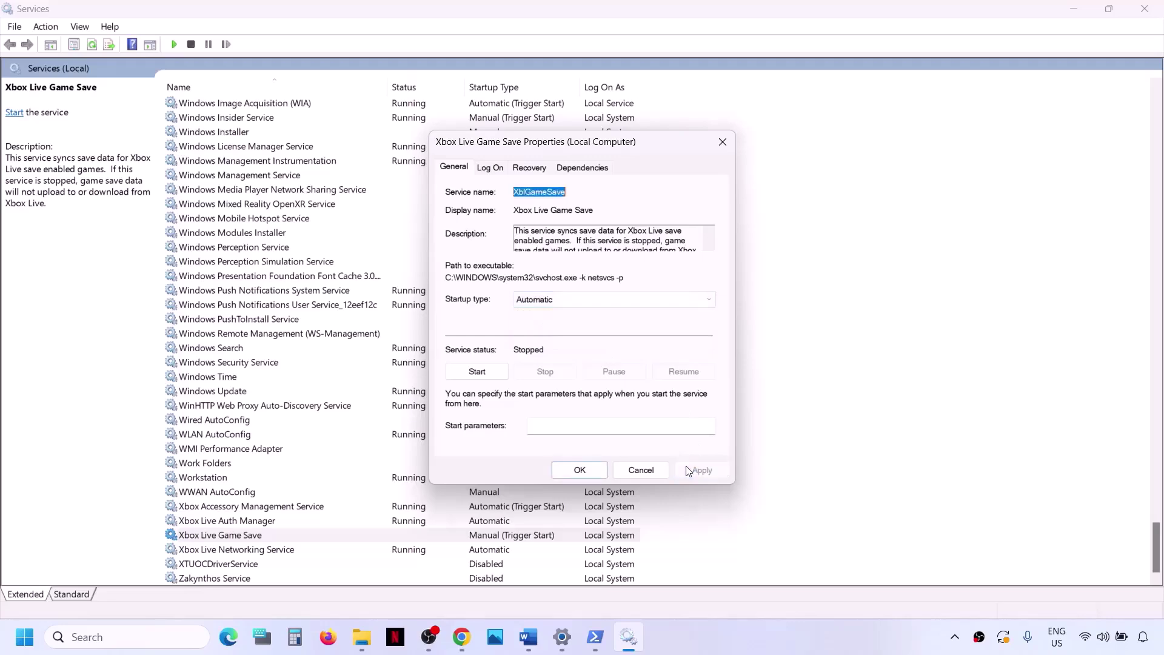
{"action": "left_click", "coordinate": [482, 372]}
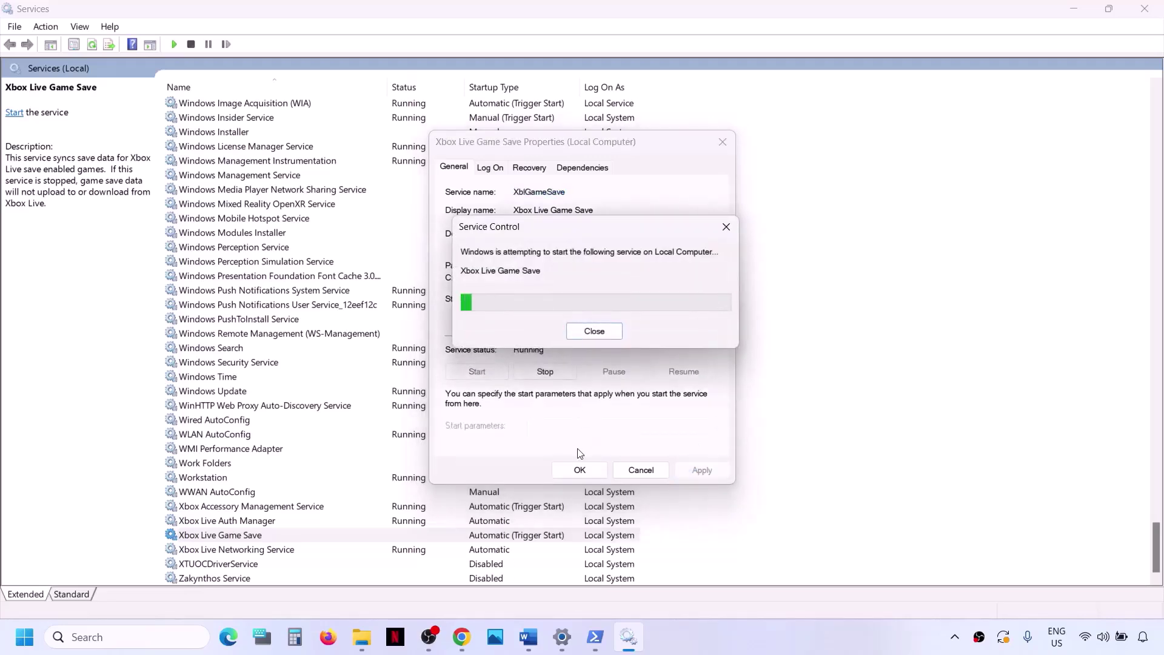
Step: Set the Xbox Live Networking Service's startup type to Automatic and save its properties
{"action": "double_click", "coordinate": [263, 550]}
{"action": "left_click", "coordinate": [549, 303]}
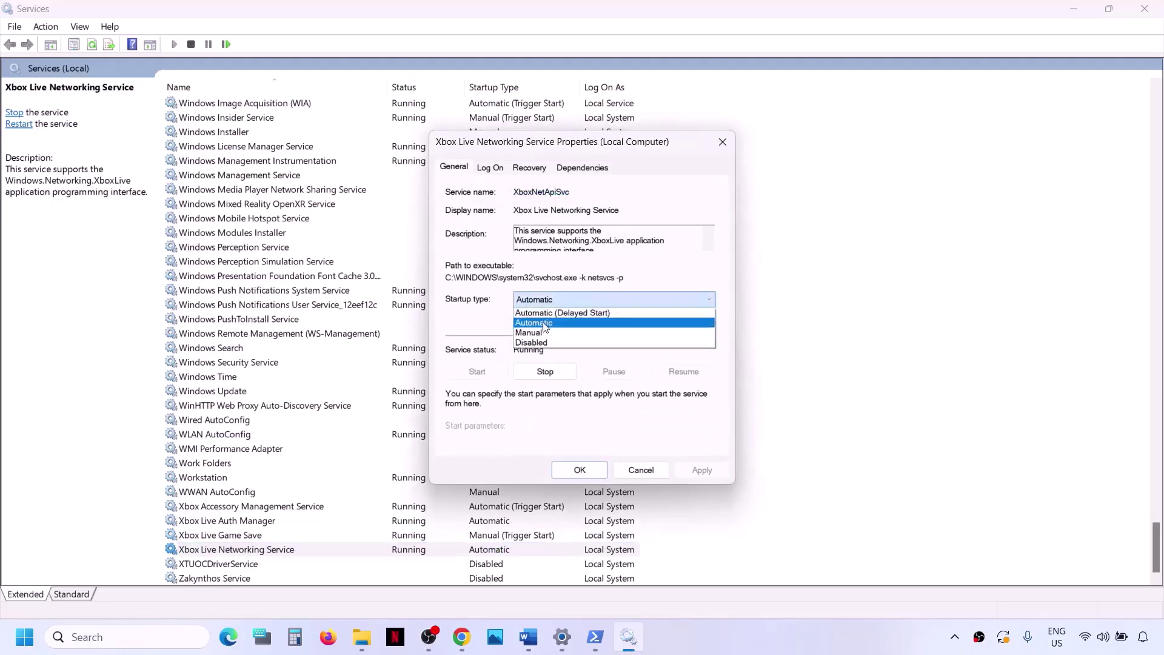
{"action": "left_click", "coordinate": [544, 328]}
{"action": "left_click", "coordinate": [694, 471]}
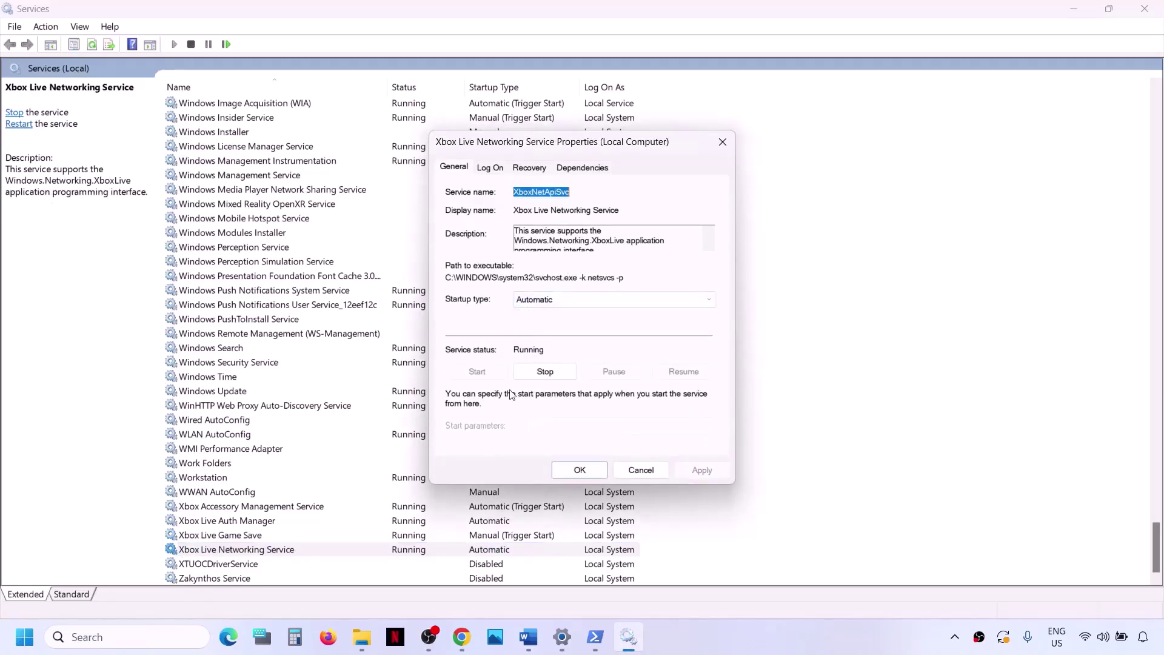
{"action": "left_click", "coordinate": [588, 471]}
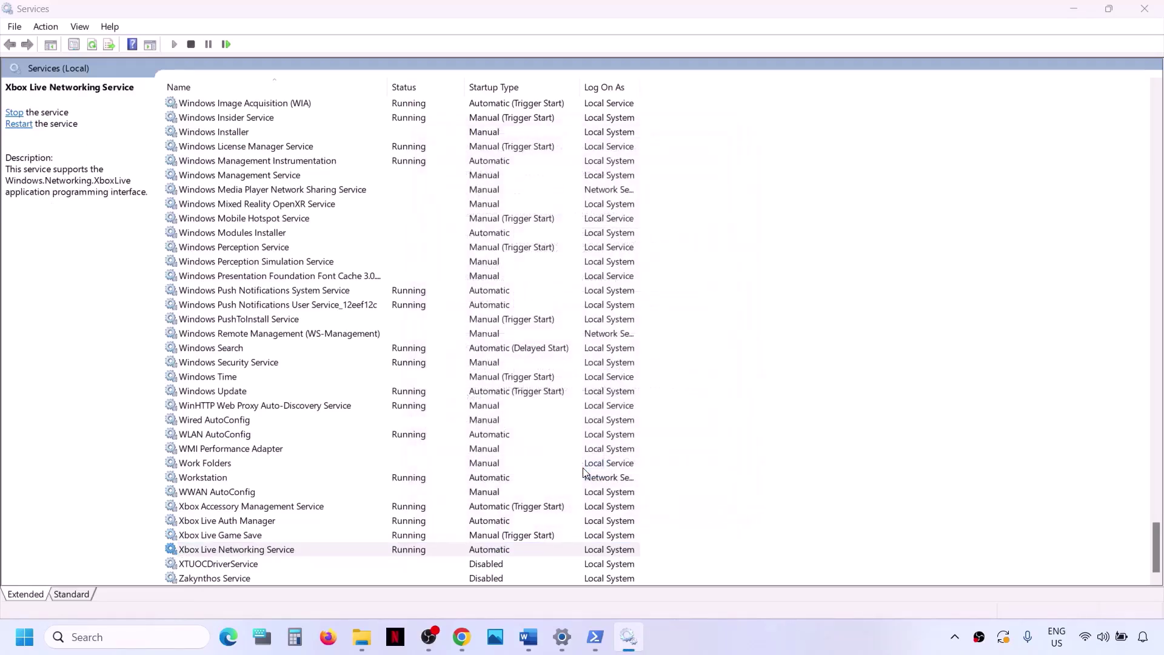
Step: Set the Windows Update service's startup type to Automatic and save its properties
{"action": "left_click", "coordinate": [234, 394]}
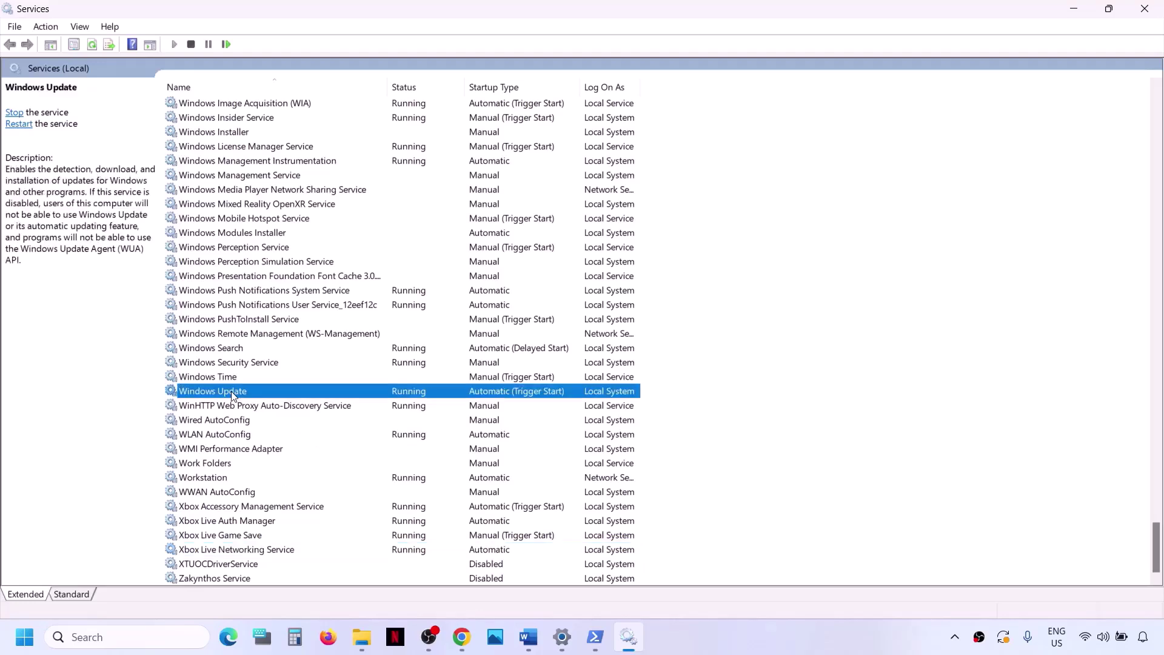
{"action": "double_click", "coordinate": [262, 395]}
{"action": "left_click", "coordinate": [577, 299]}
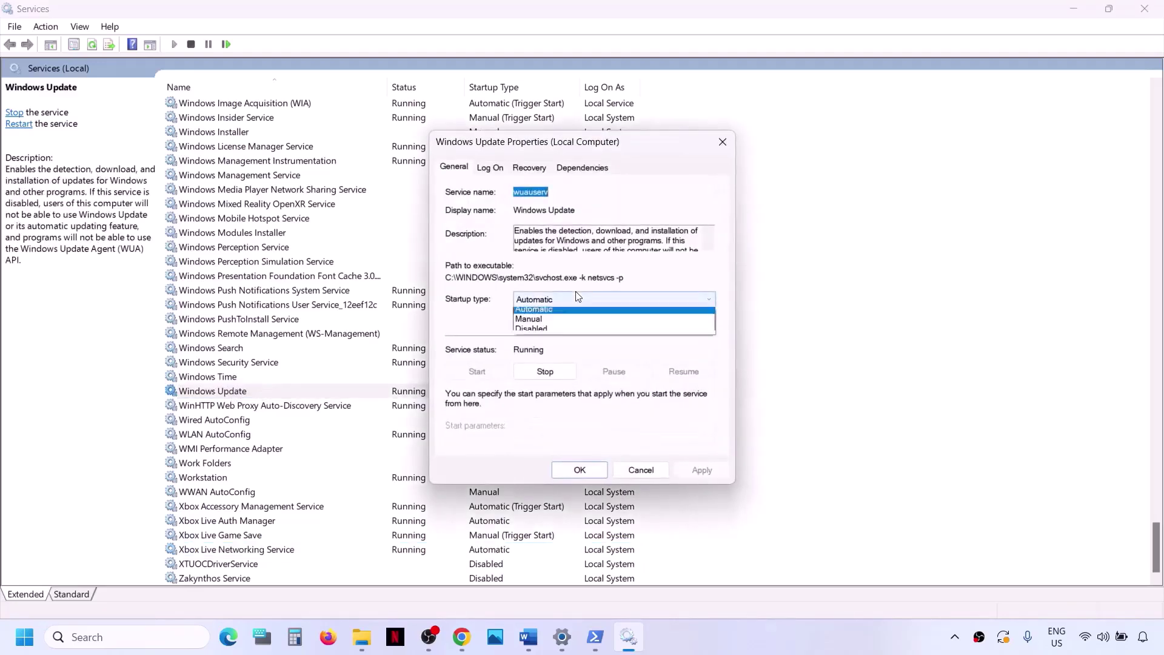
{"action": "left_click", "coordinate": [571, 322]}
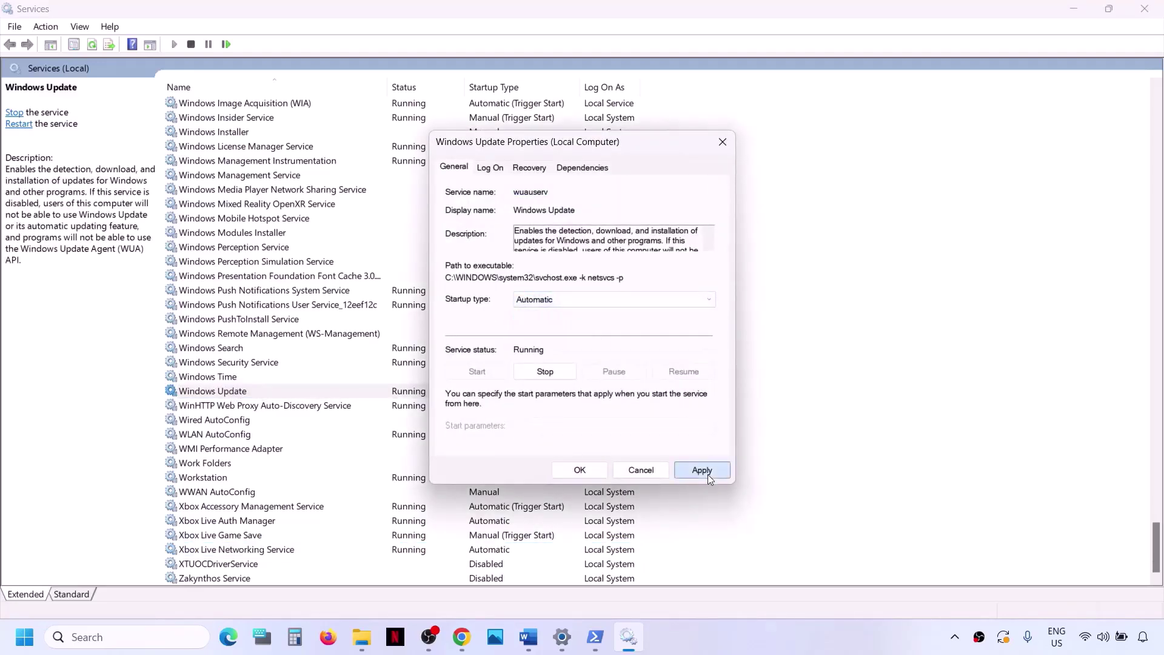
{"action": "left_click", "coordinate": [704, 472]}
{"action": "left_click", "coordinate": [575, 470]}
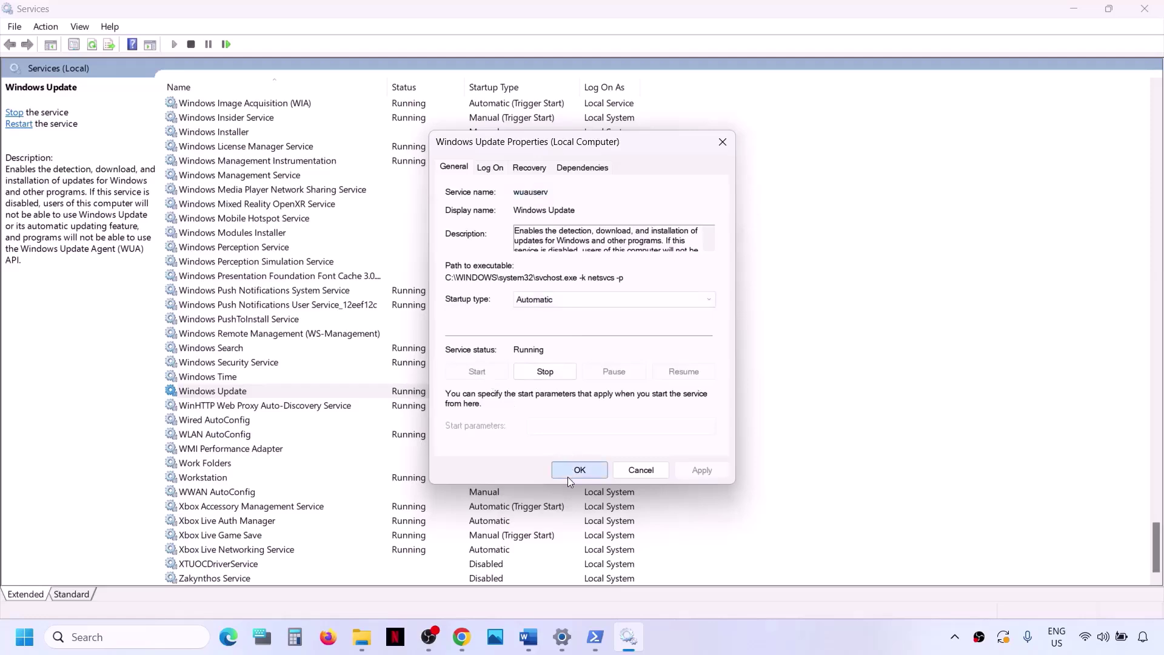
Step: Find the two Gaming Services entries in the services list and restart both of them
{"action": "left_click", "coordinate": [256, 333]}
{"action": "key", "text": "g"}
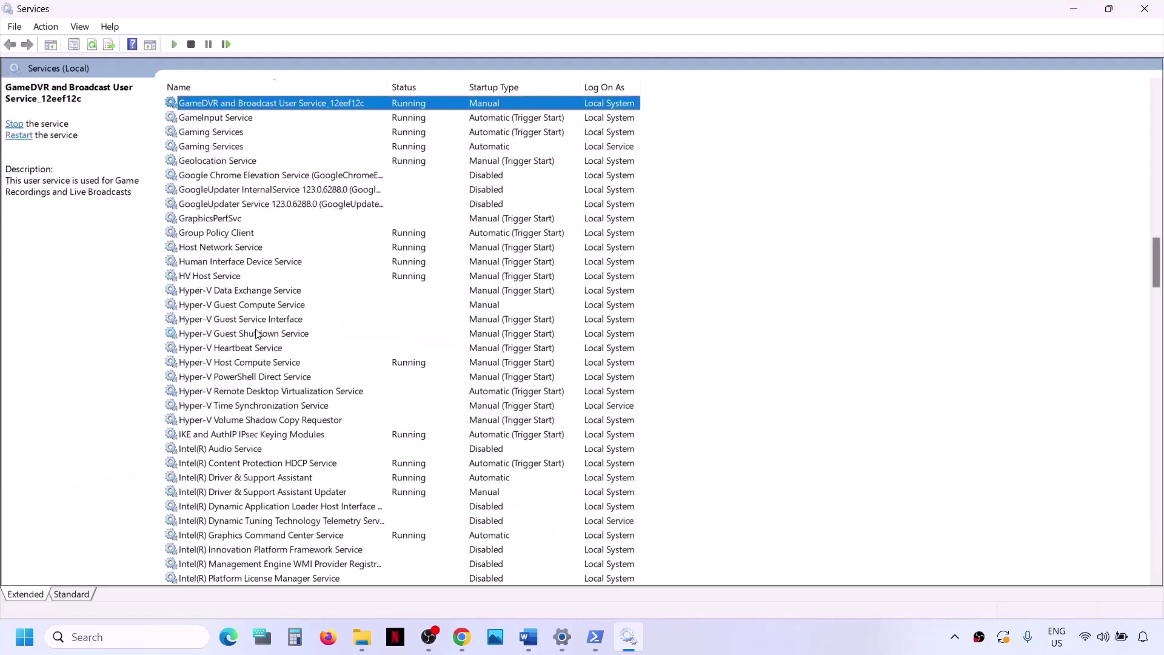
{"action": "left_click", "coordinate": [227, 136]}
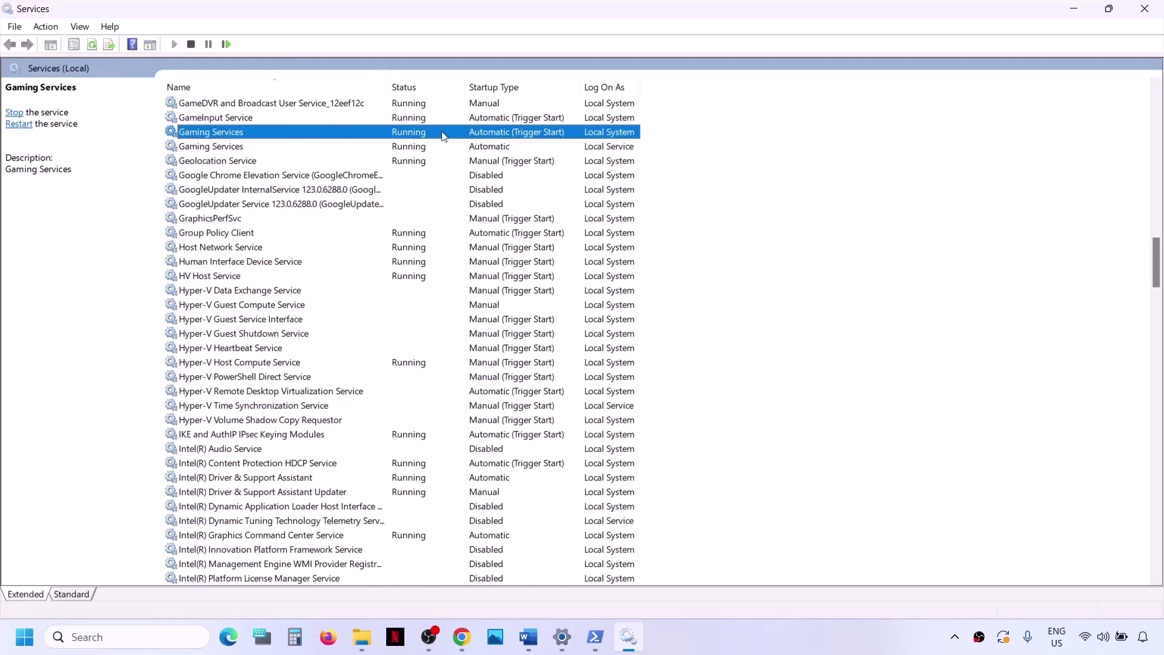
{"action": "double_click", "coordinate": [395, 134]}
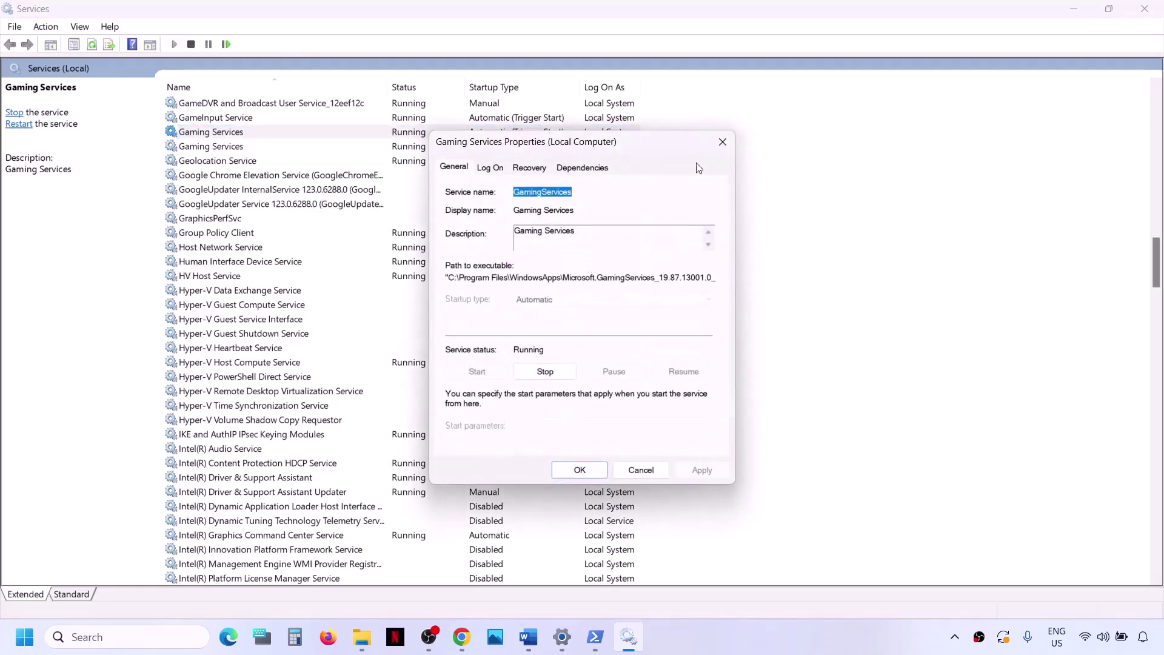
{"action": "left_click", "coordinate": [723, 141]}
{"action": "right_click", "coordinate": [408, 136]}
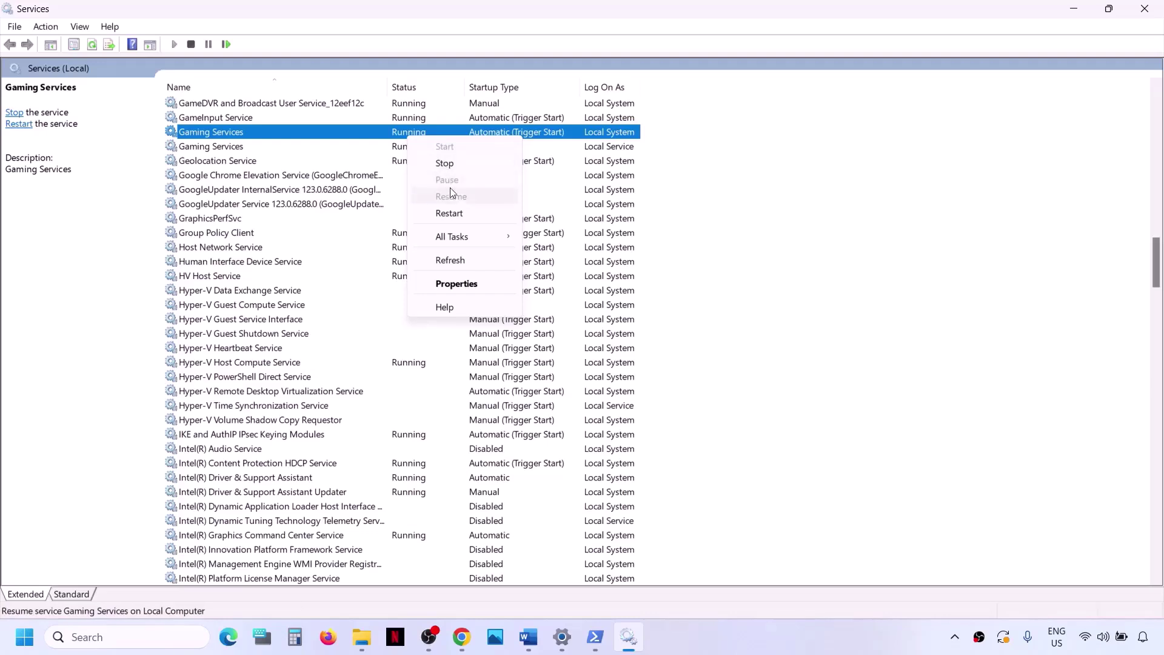
{"action": "left_click", "coordinate": [458, 219]}
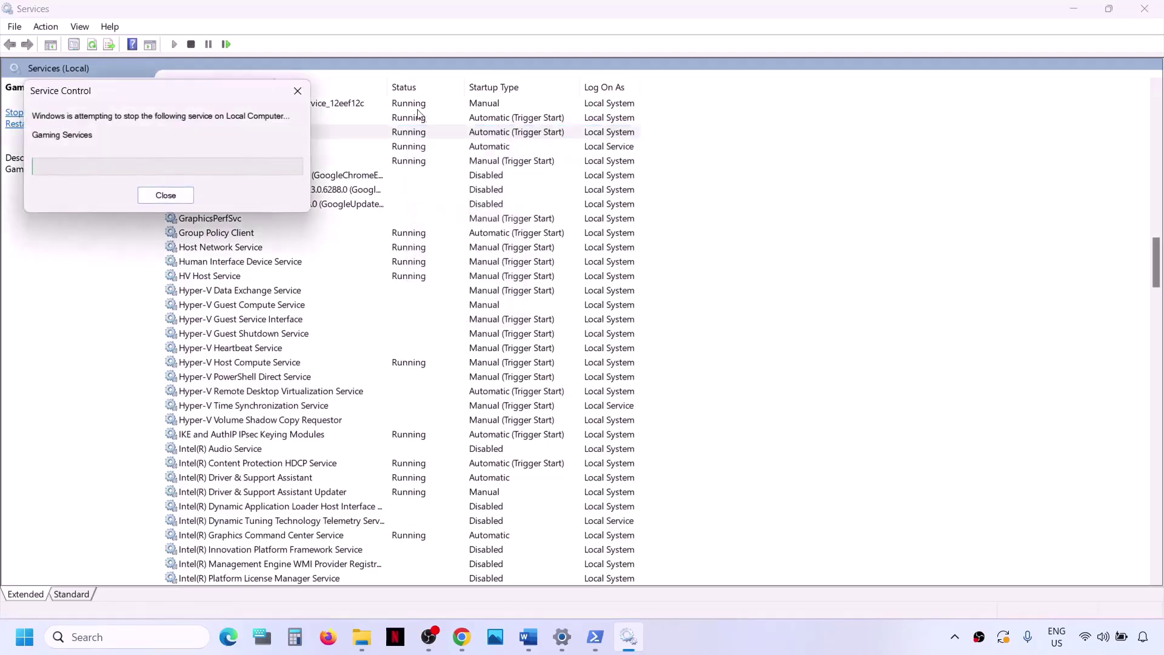
{"action": "right_click", "coordinate": [411, 152]}
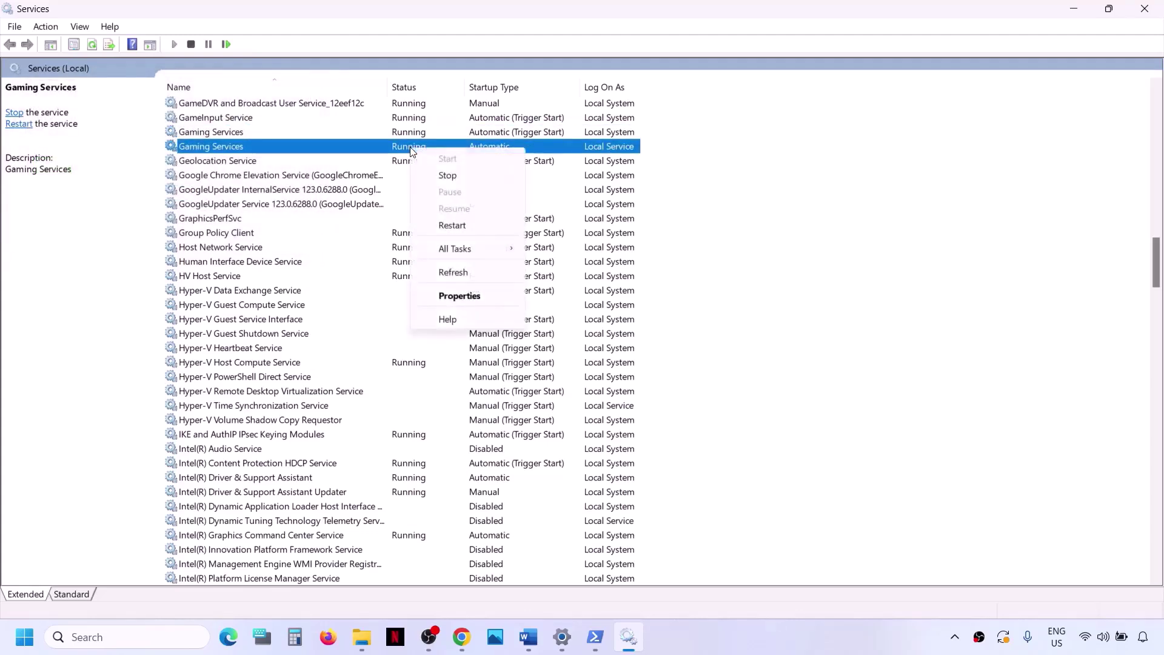
{"action": "left_click", "coordinate": [458, 224]}
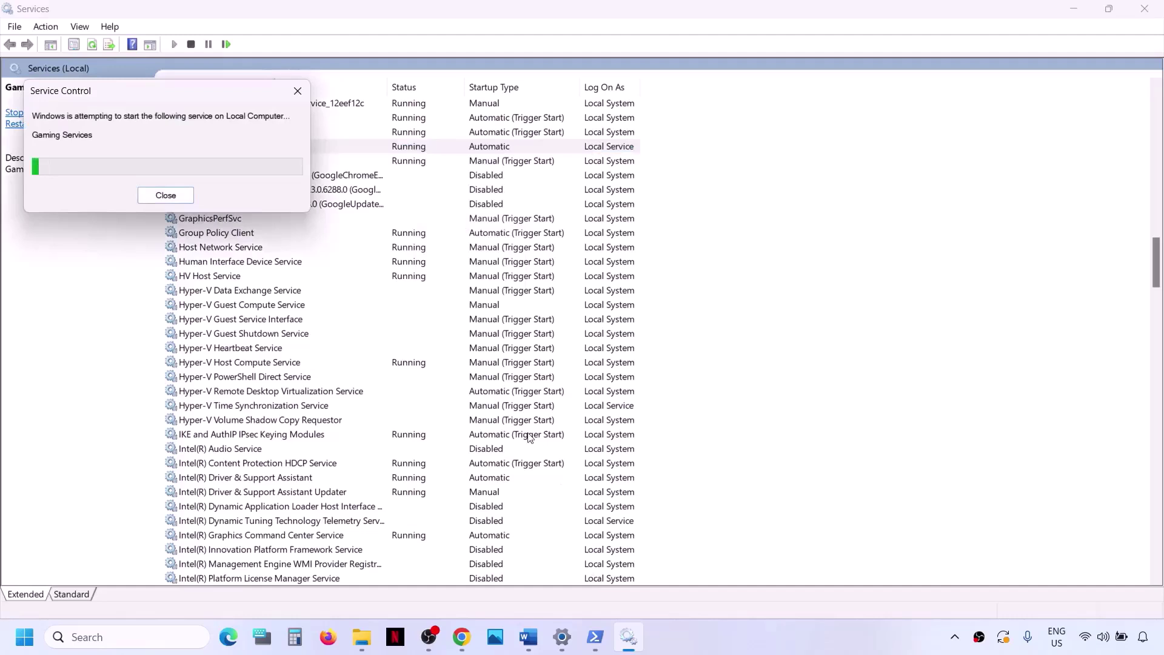
Step: Set the Microsoft Store Install Service's startup type to Automatic, save its properties and close the Services window
{"action": "left_click", "coordinate": [289, 372]}
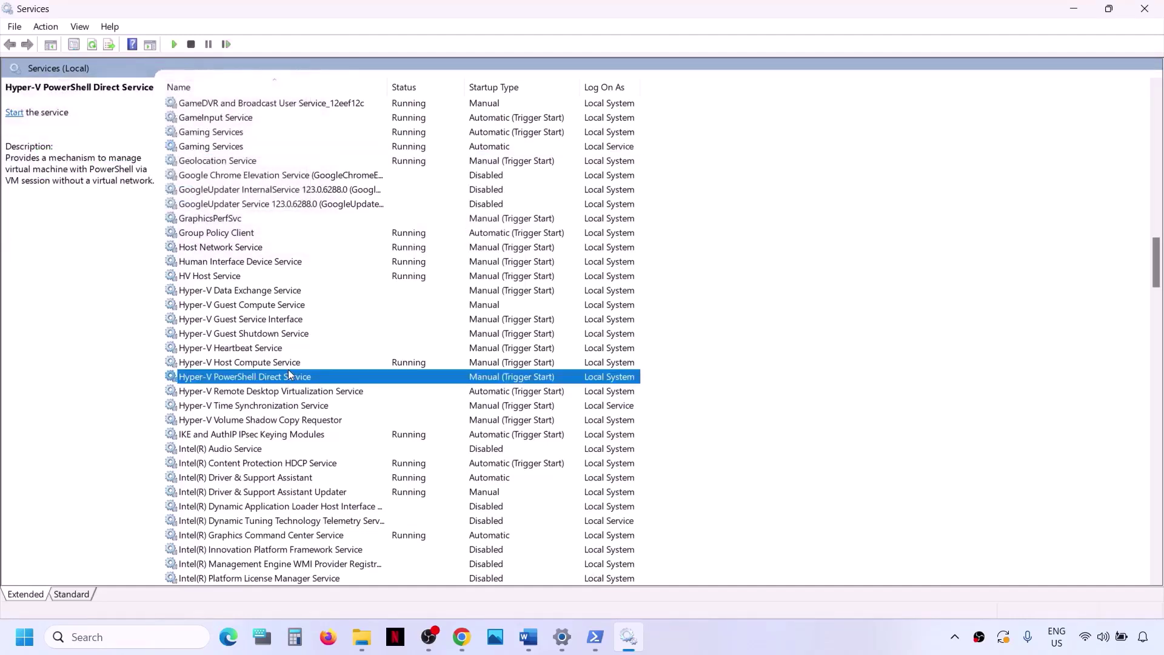
{"action": "key", "text": "m"}
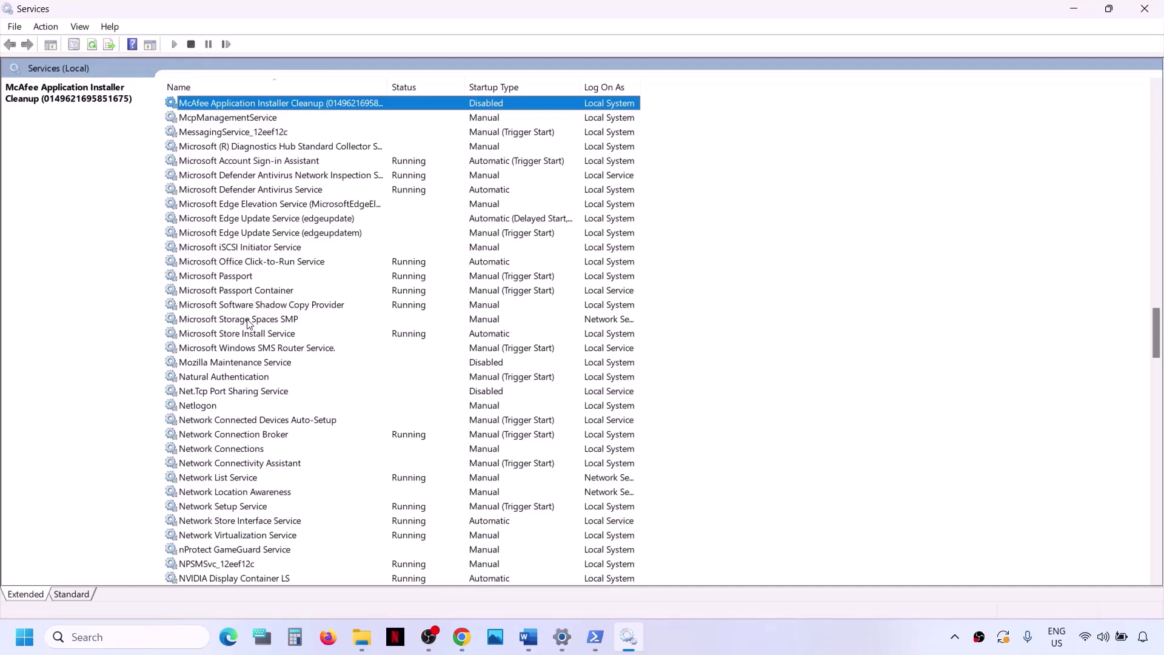
{"action": "left_click", "coordinate": [241, 338]}
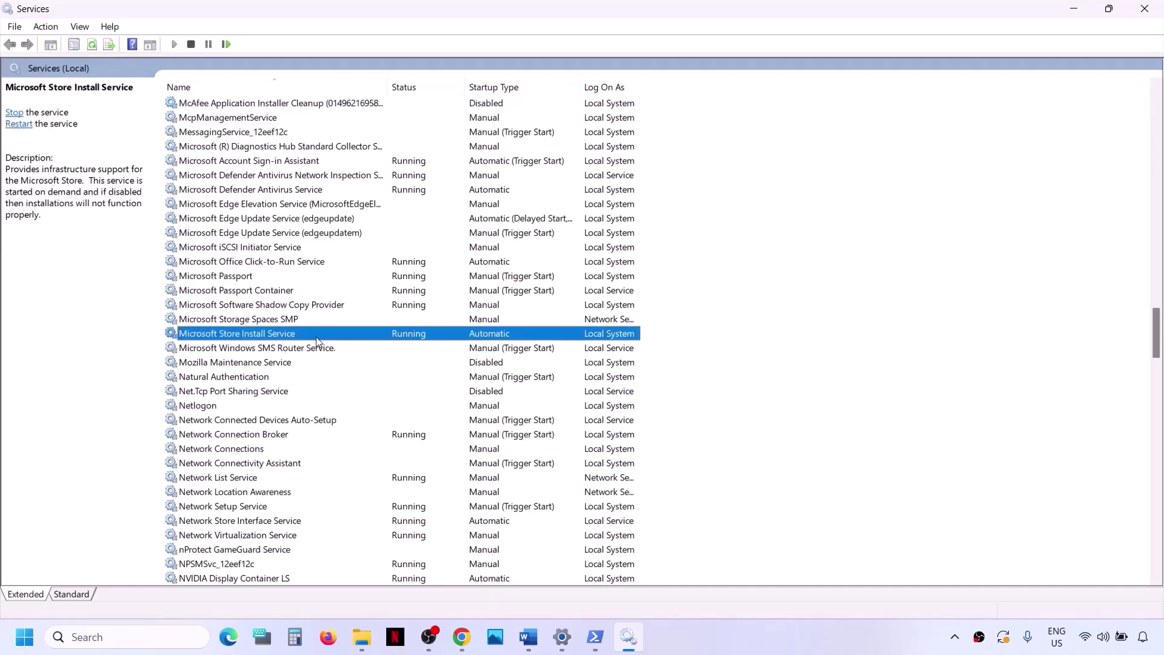
{"action": "double_click", "coordinate": [316, 339]}
{"action": "left_click", "coordinate": [533, 303]}
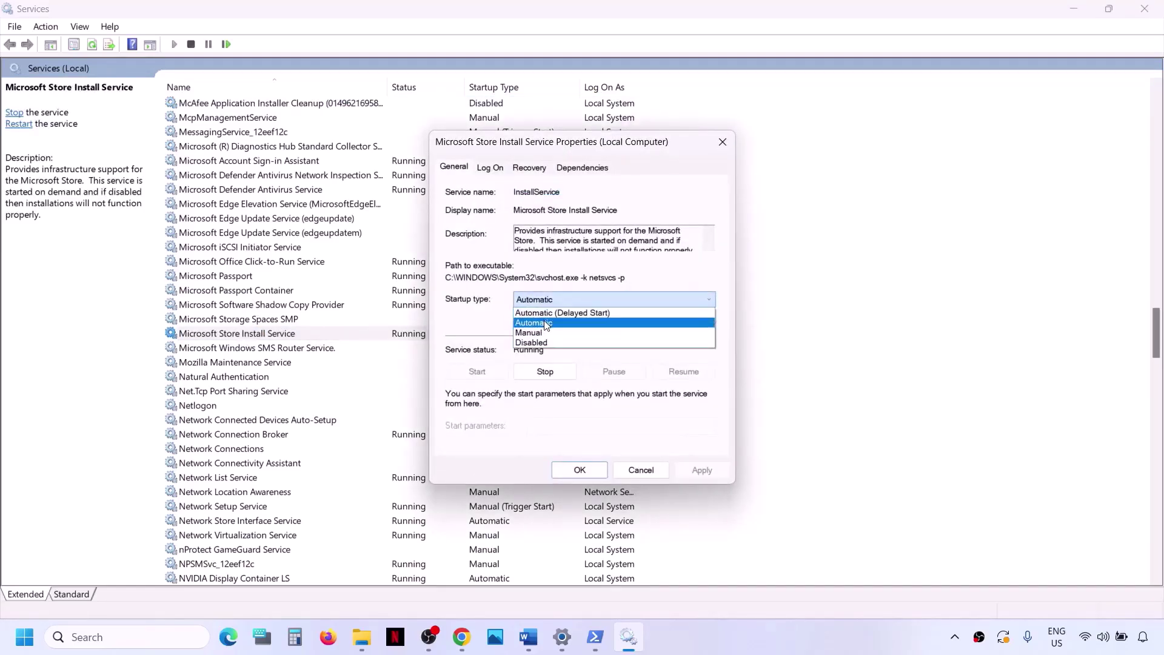
{"action": "left_click", "coordinate": [547, 323]}
{"action": "left_click", "coordinate": [702, 471]}
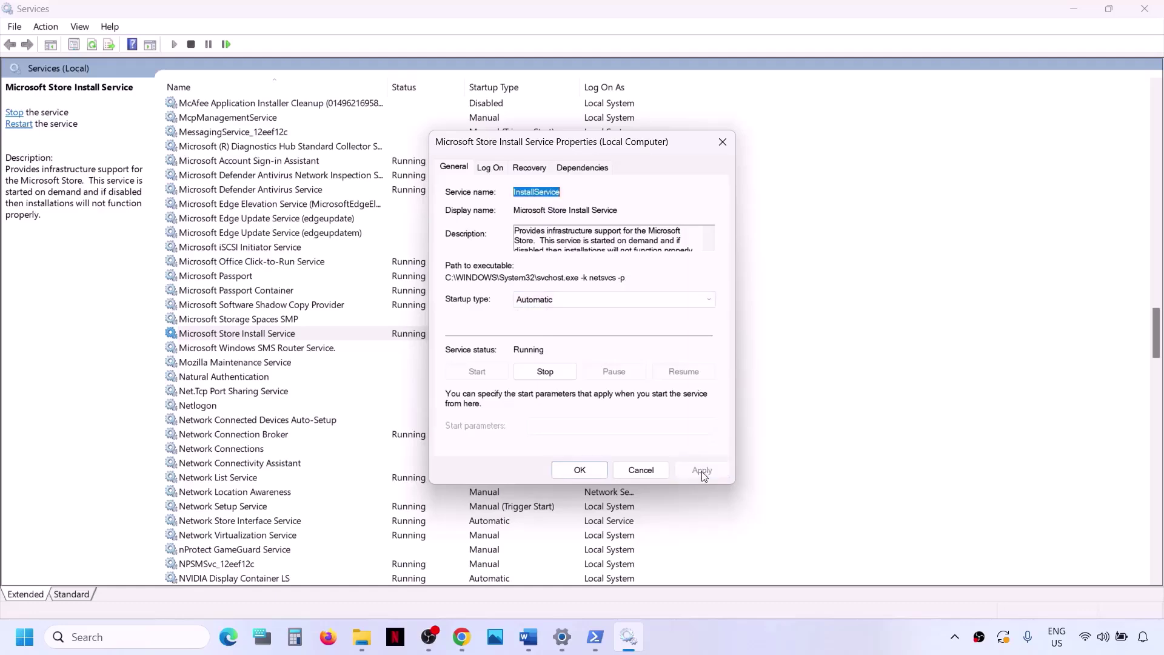
{"action": "left_click", "coordinate": [576, 470]}
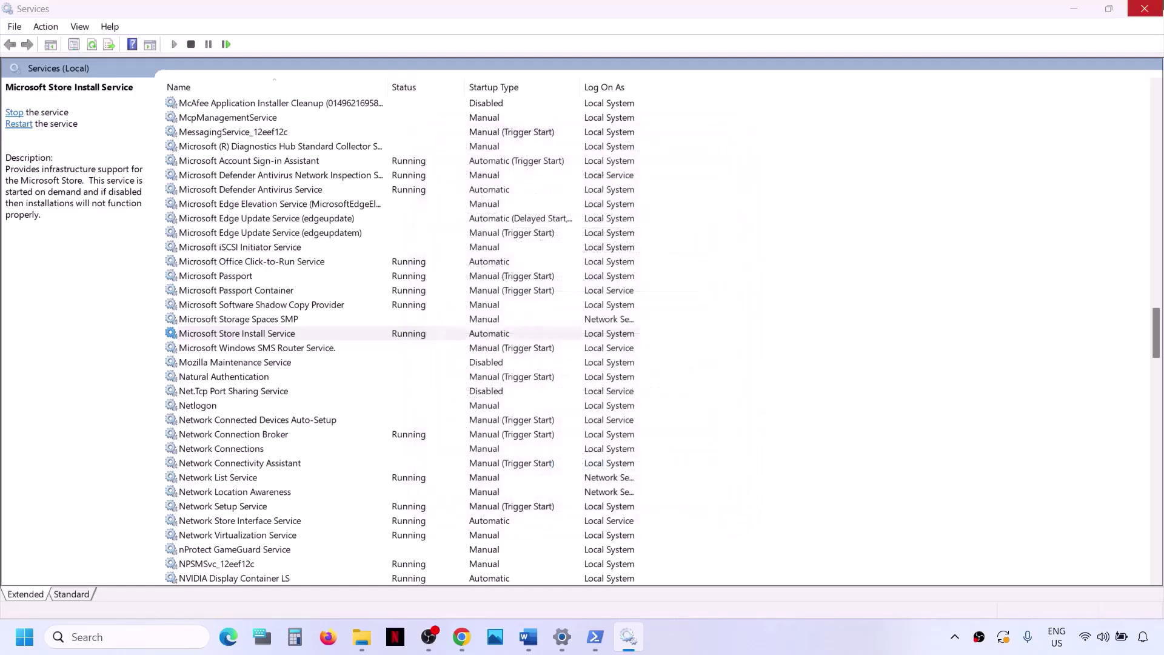
{"action": "left_click", "coordinate": [1144, 8]}
Step: Copy the Get-AppxPackage *gamingservices* removal command from Step 16 of the Word guide
{"action": "left_click", "coordinate": [669, 357]}
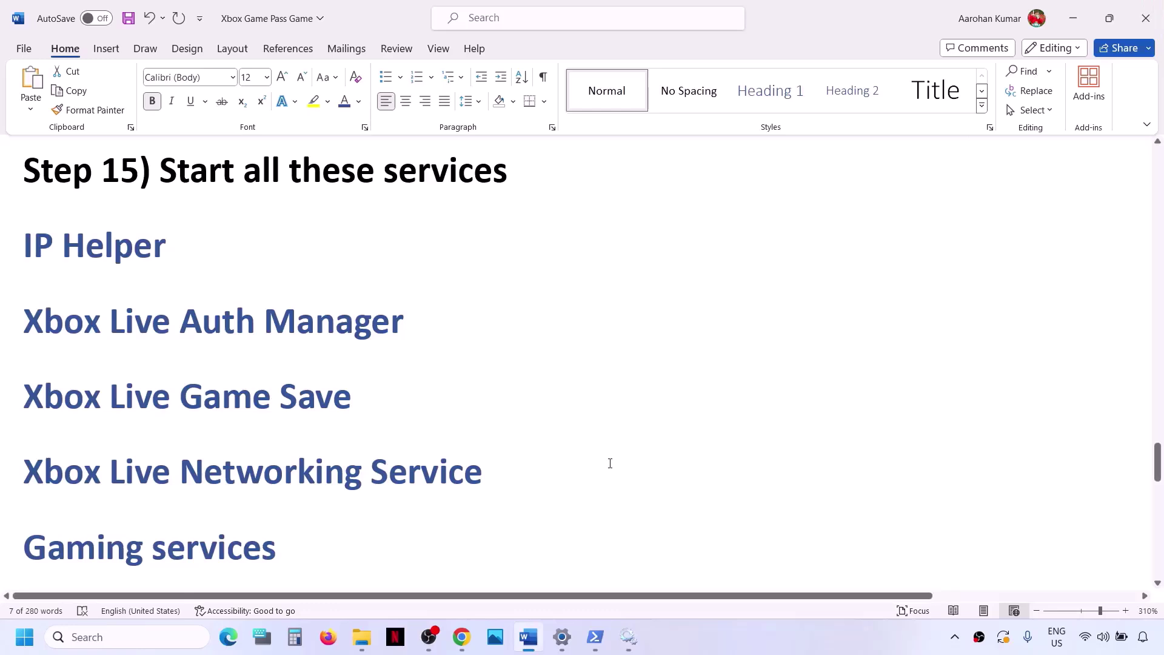
{"action": "scroll", "coordinate": [610, 463], "scroll_direction": "down", "scroll_amount": 6}
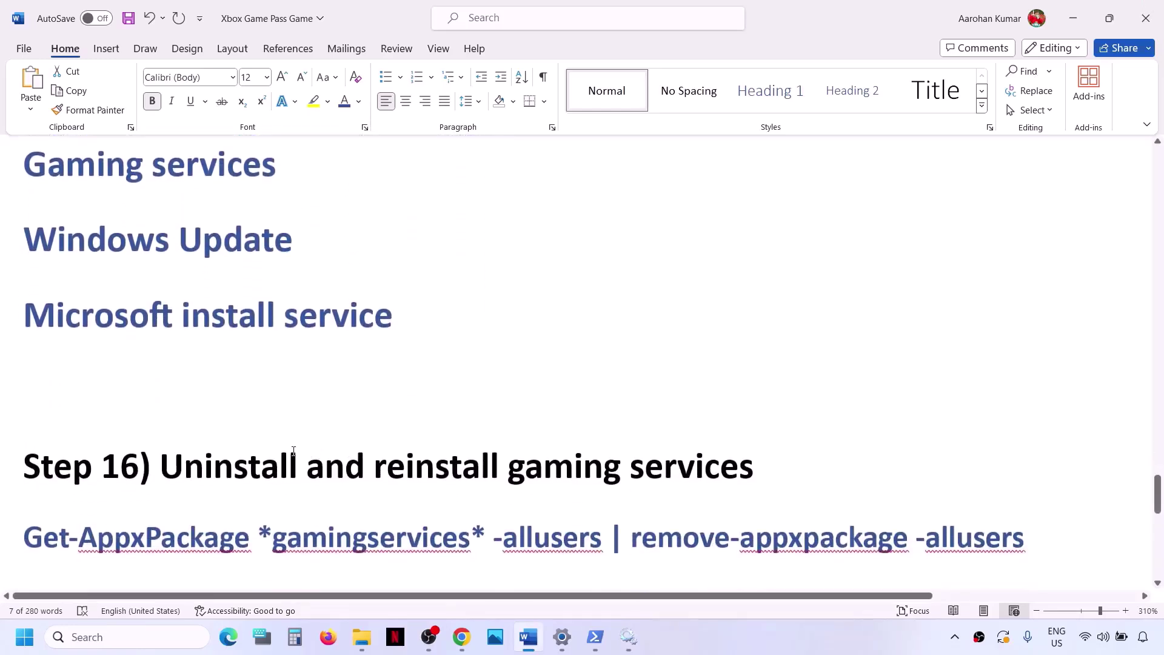
{"action": "scroll", "coordinate": [294, 451], "scroll_direction": "down", "scroll_amount": 5}
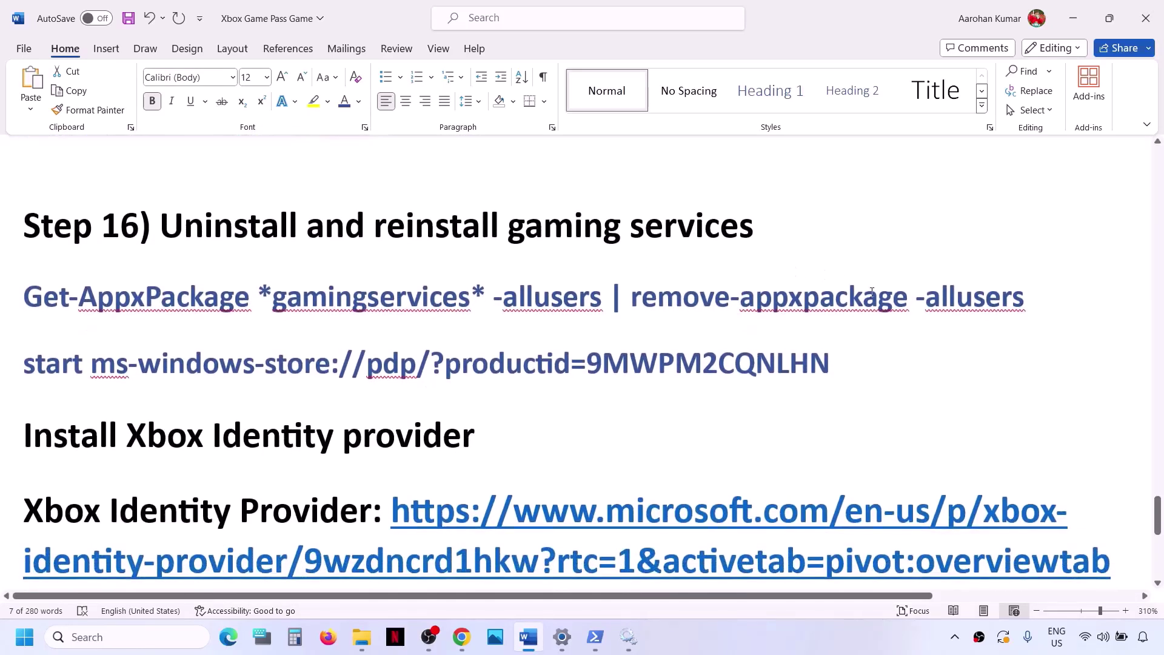
{"action": "left_click_drag", "start_coordinate": [1040, 298], "coordinate": [2, 309]}
{"action": "key", "text": "super+c"}
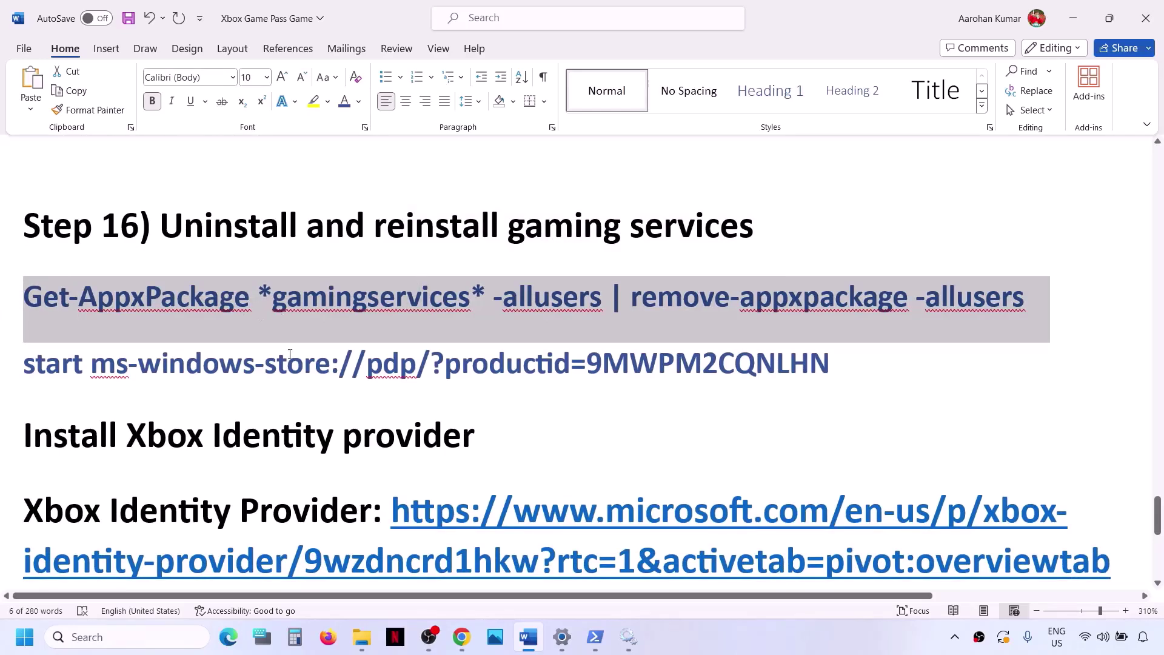
Step: Open Windows PowerShell as administrator and run Get-AppxPackage *gamingservices* -allusers | remove-appxpackage -allusers
{"action": "left_click", "coordinate": [139, 641]}
{"action": "type", "text": "p"}
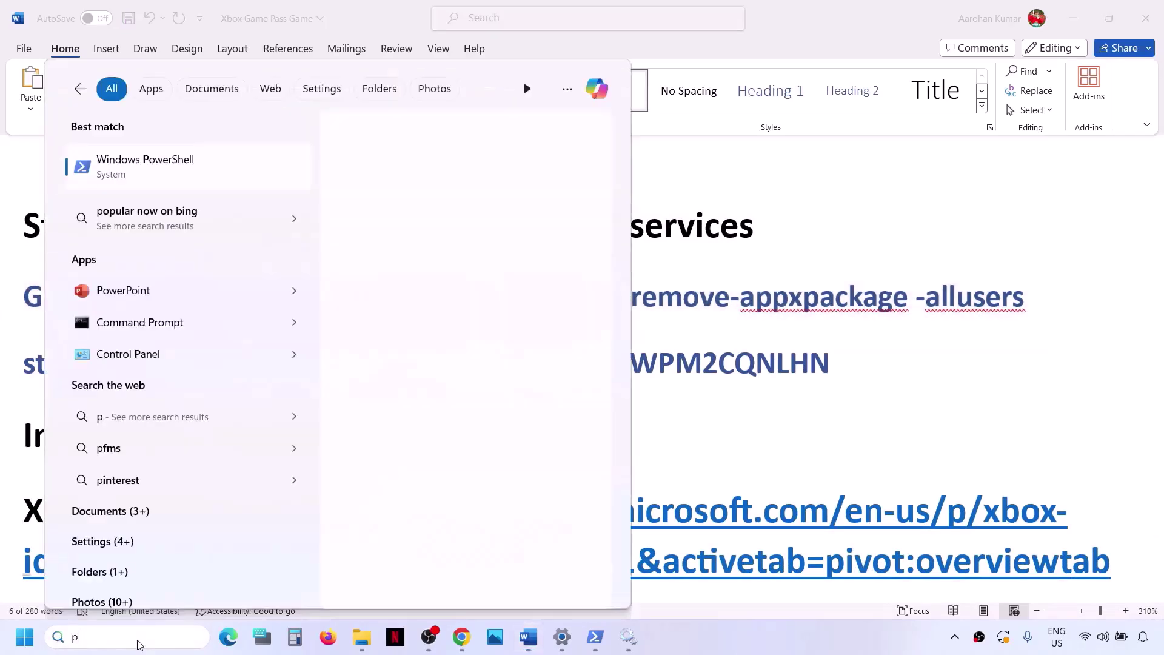
{"action": "type", "text": "owershell"}
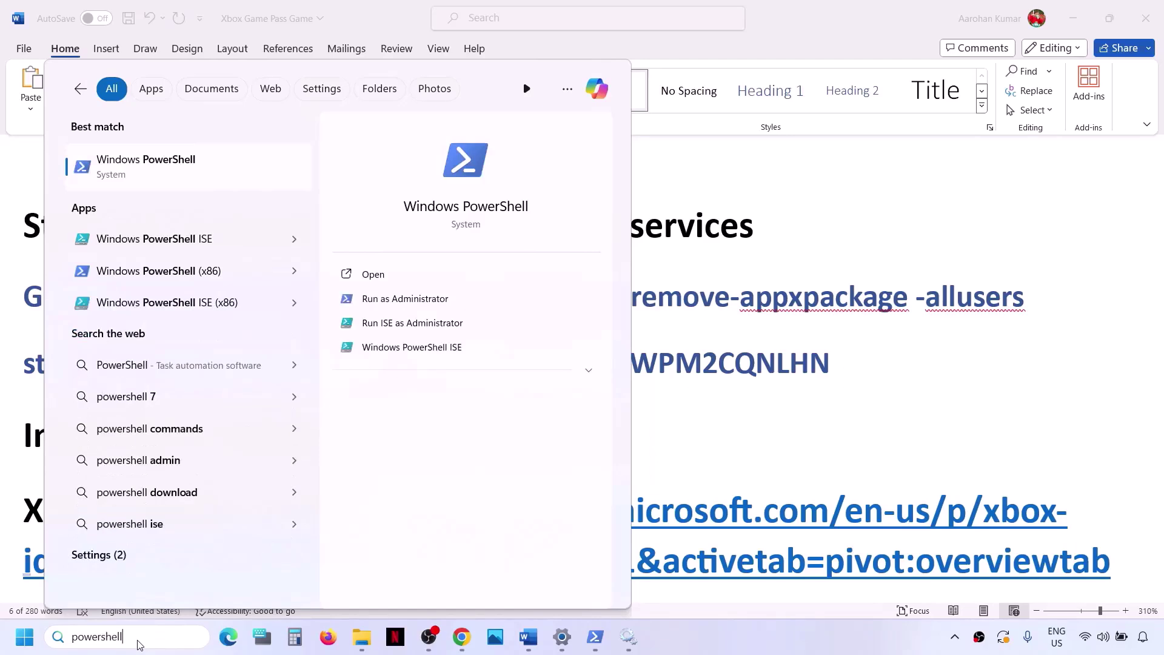
{"action": "right_click", "coordinate": [199, 165]}
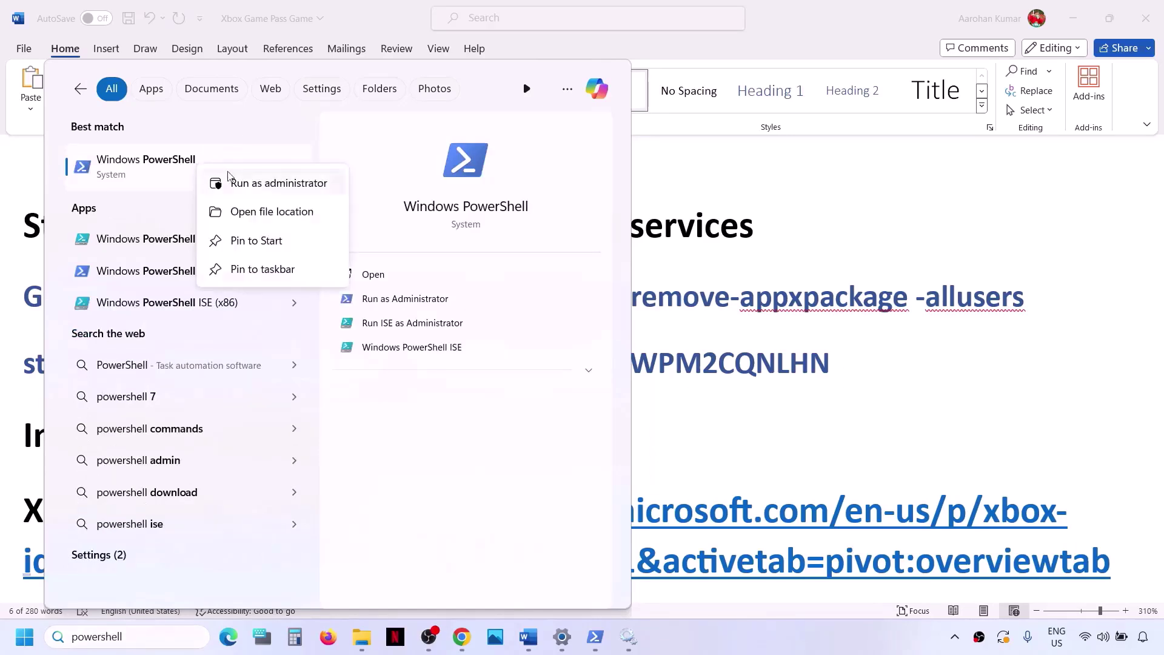
{"action": "left_click", "coordinate": [298, 191]}
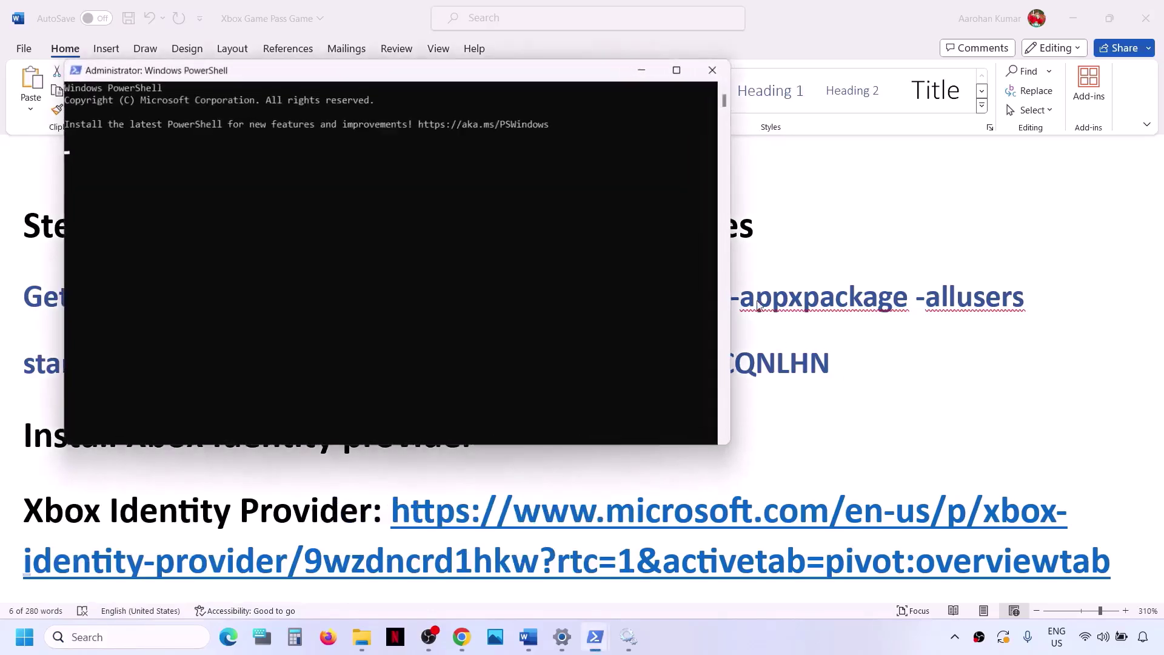
{"action": "right_click", "coordinate": [588, 283]}
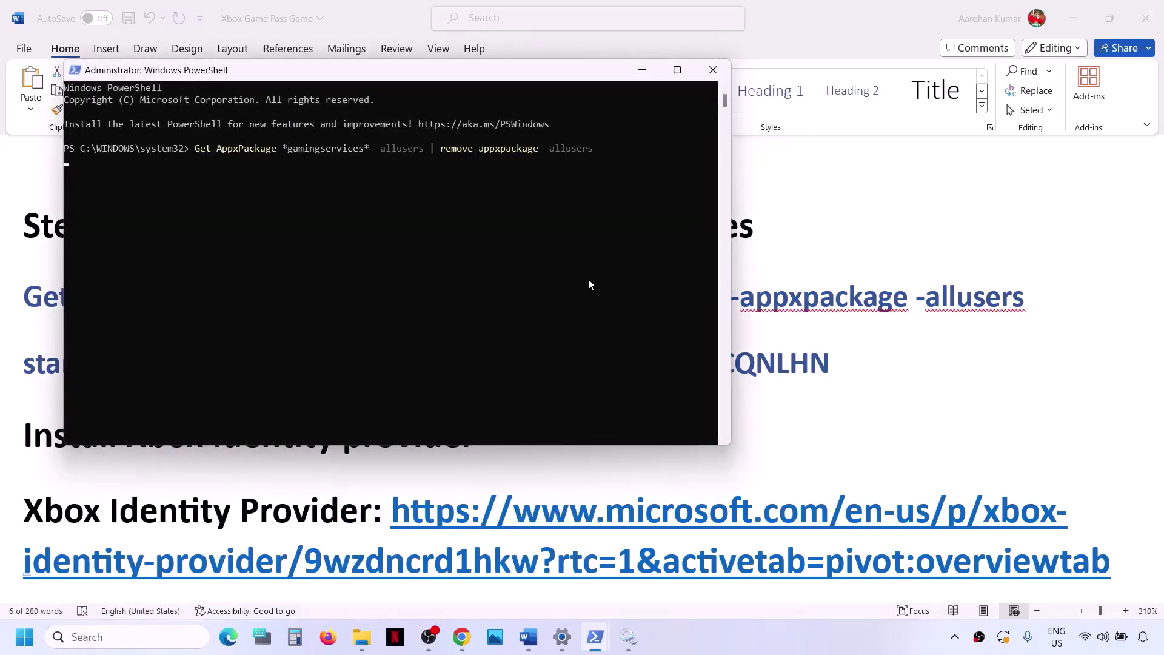
Step: Switch back to the Word guide and copy the command start ms-windows-store://pdp/?productid=9MWPM2CQNLHN
{"action": "key", "text": "alt+Tab"}
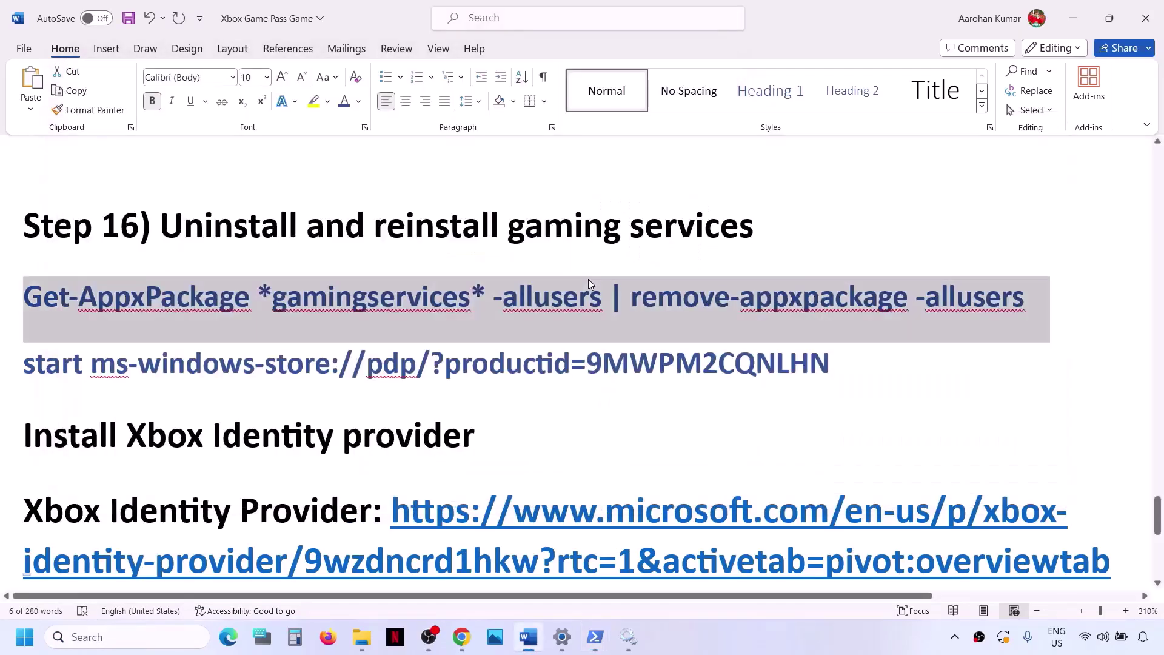
{"action": "double_click", "coordinate": [505, 366]}
{"action": "left_click", "coordinate": [505, 365]}
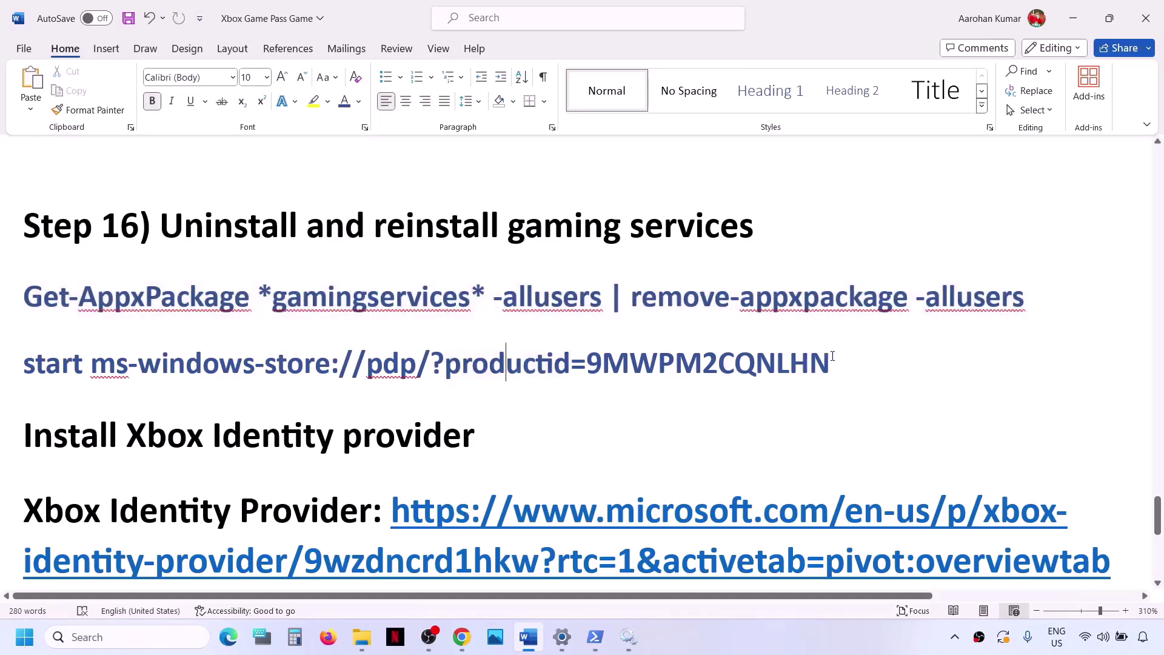
{"action": "left_click_drag", "start_coordinate": [834, 360], "coordinate": [56, 376]}
{"action": "key", "text": "ctrl+c"}
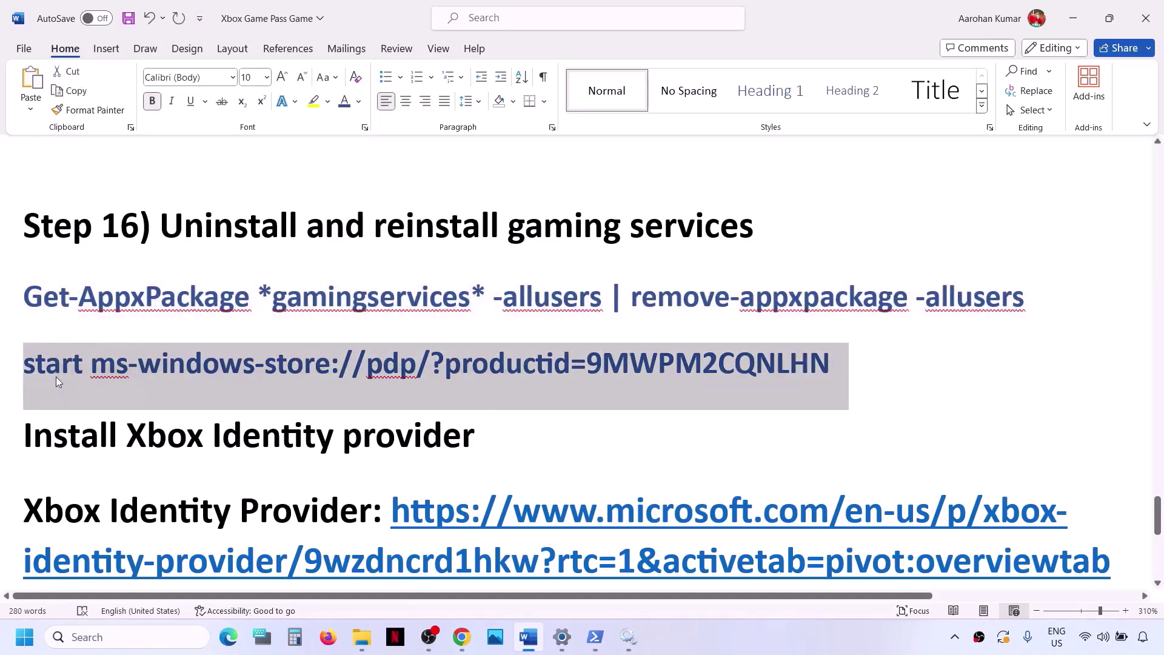
Step: Run the copied store command in PowerShell and get Gaming Services from the Microsoft Store page it opens
{"action": "key", "text": "alt+Tab"}
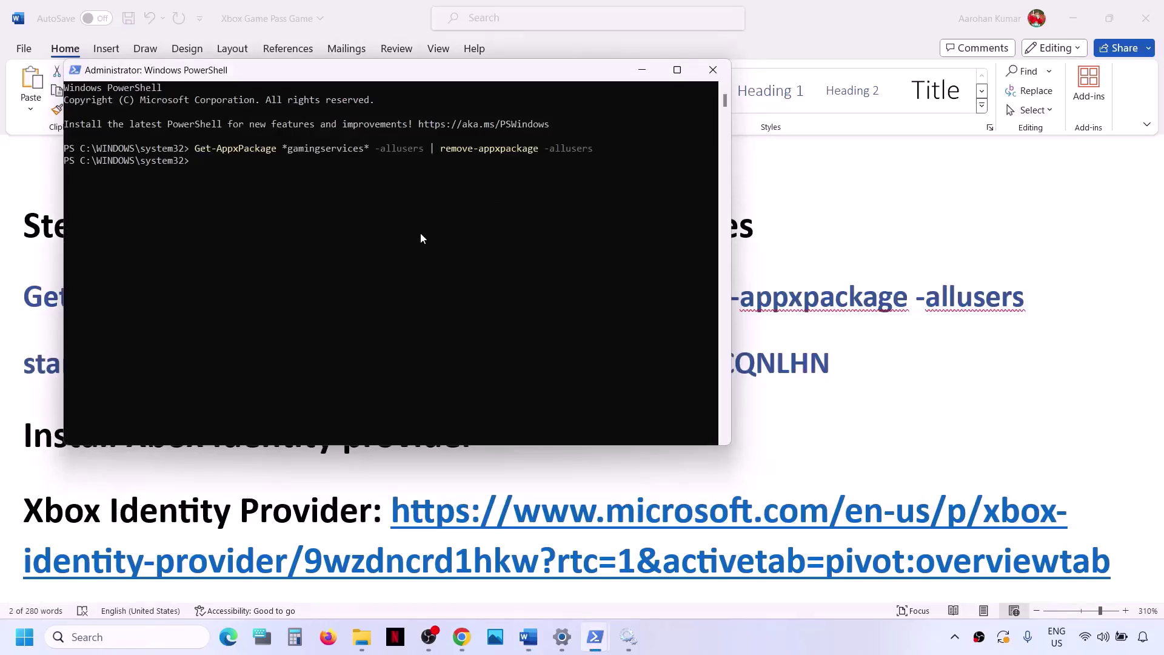
{"action": "key", "text": "ctrl+v"}
{"action": "key", "text": "Return"}
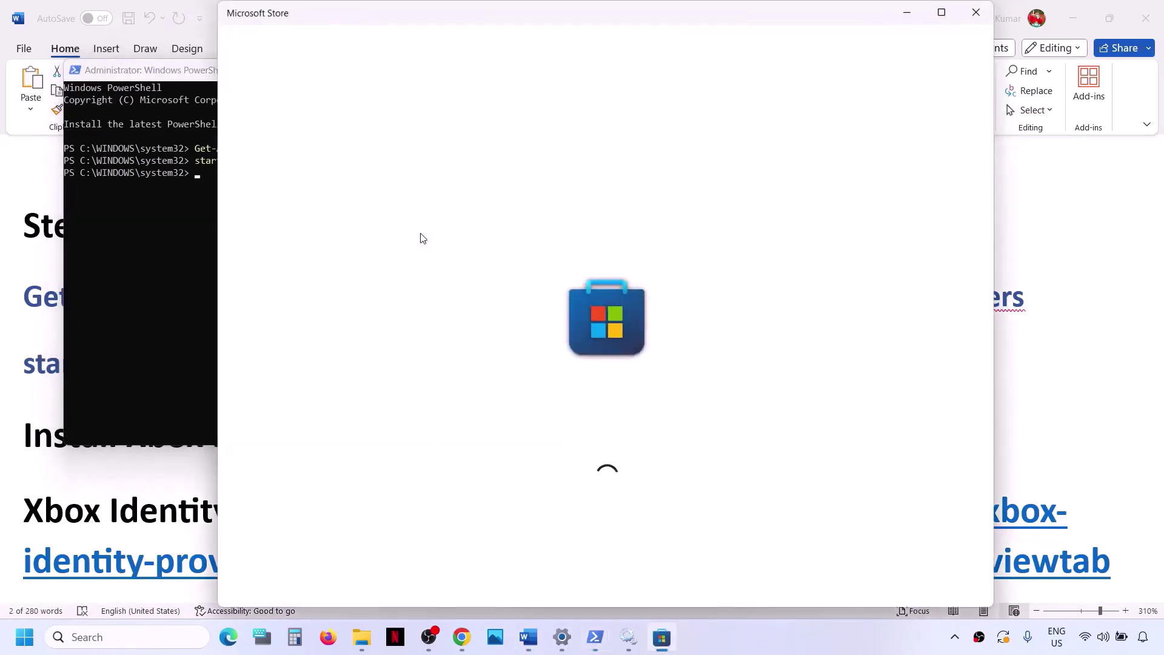
{"action": "left_click", "coordinate": [953, 17]}
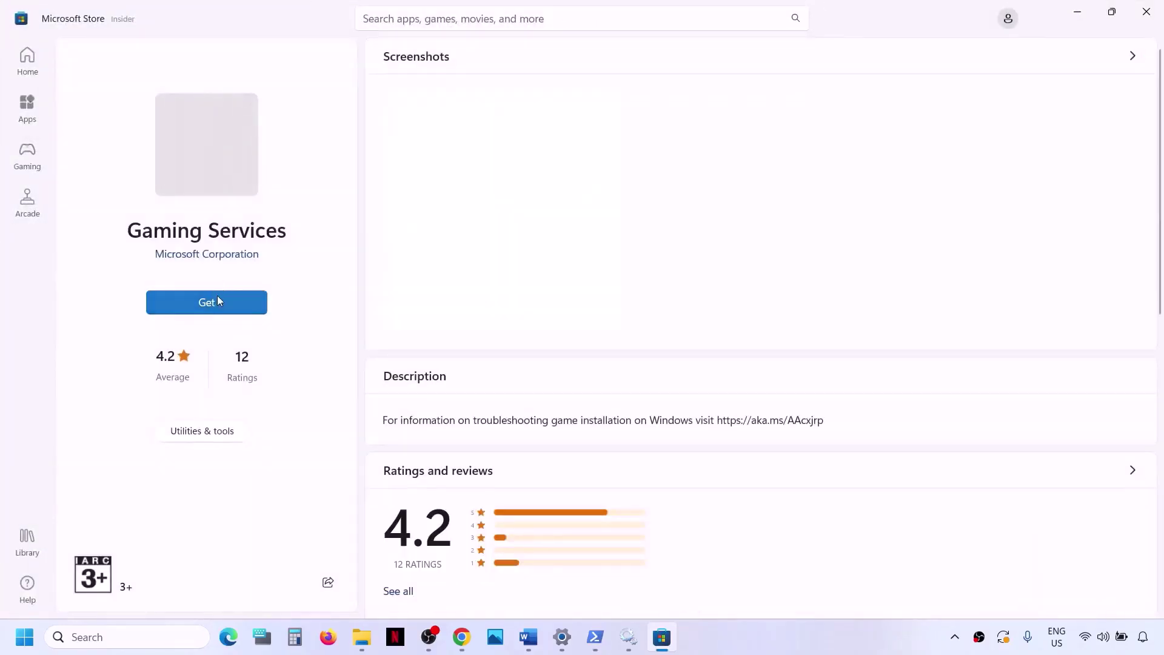
{"action": "left_click", "coordinate": [217, 302]}
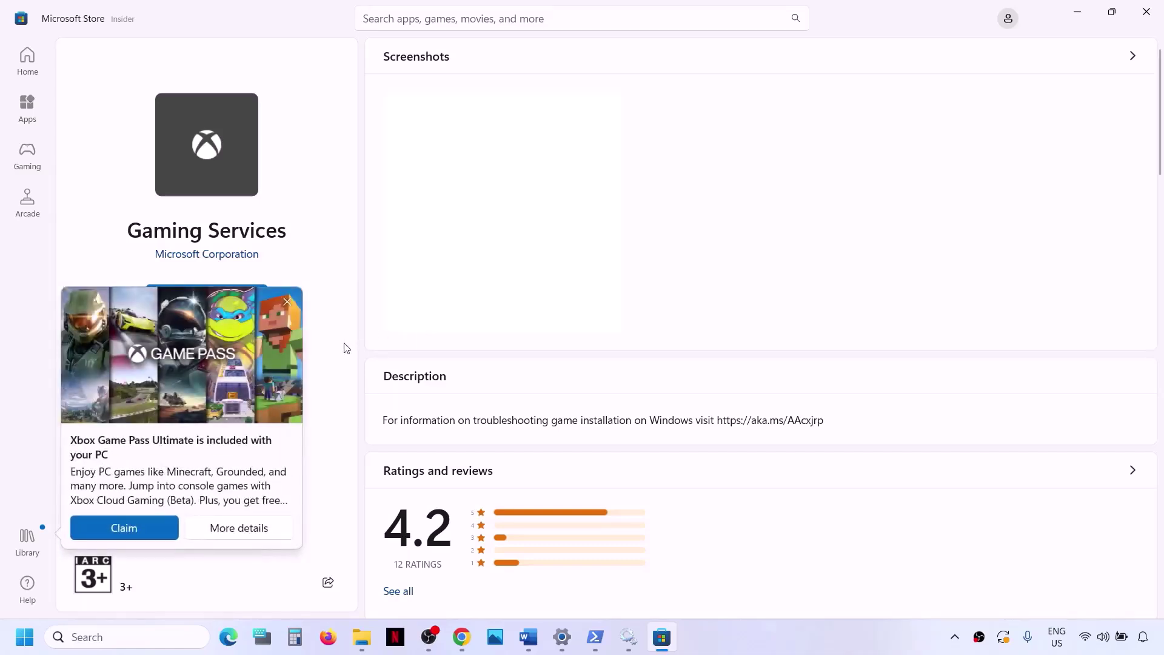
Step: Return to the Word guide and copy the Xbox Identity Provider web link under Step 16
{"action": "left_click", "coordinate": [536, 644]}
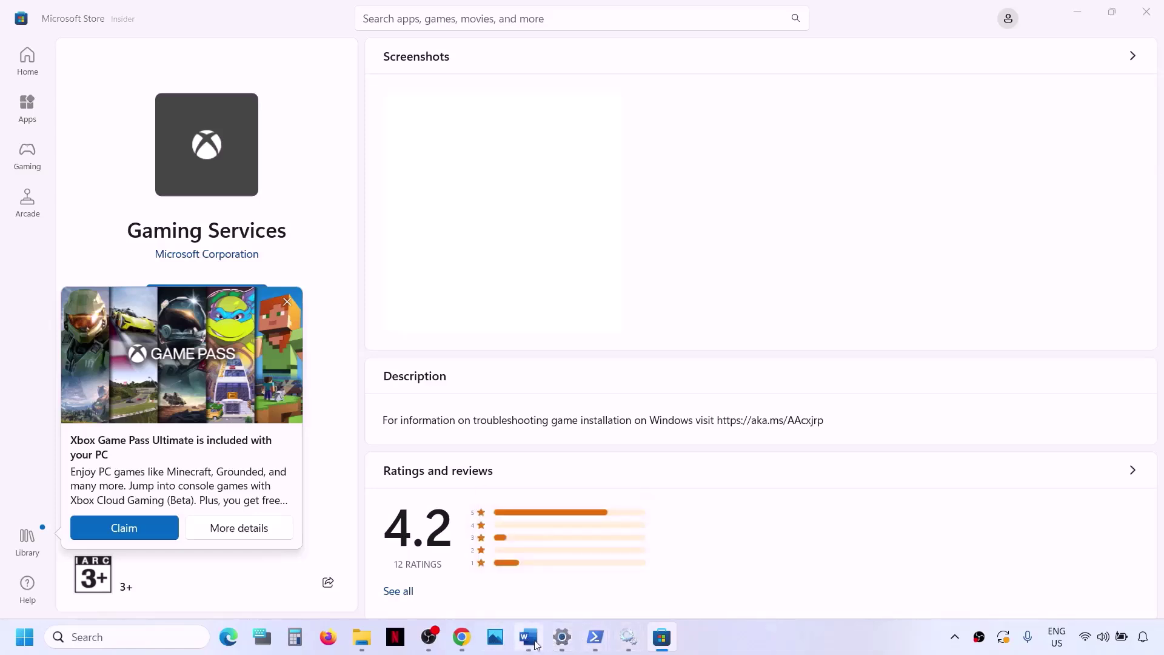
{"action": "scroll", "coordinate": [298, 419], "scroll_direction": "down", "scroll_amount": 3}
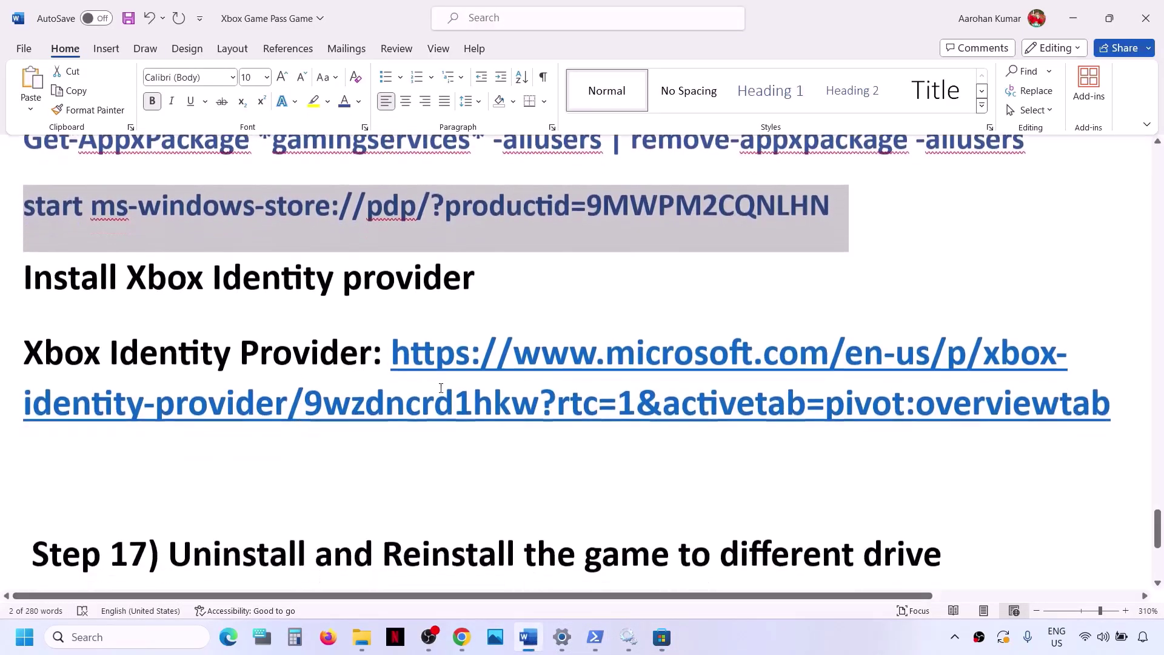
{"action": "left_click_drag", "start_coordinate": [1126, 401], "coordinate": [391, 346]}
{"action": "key", "text": "ctrl+c"}
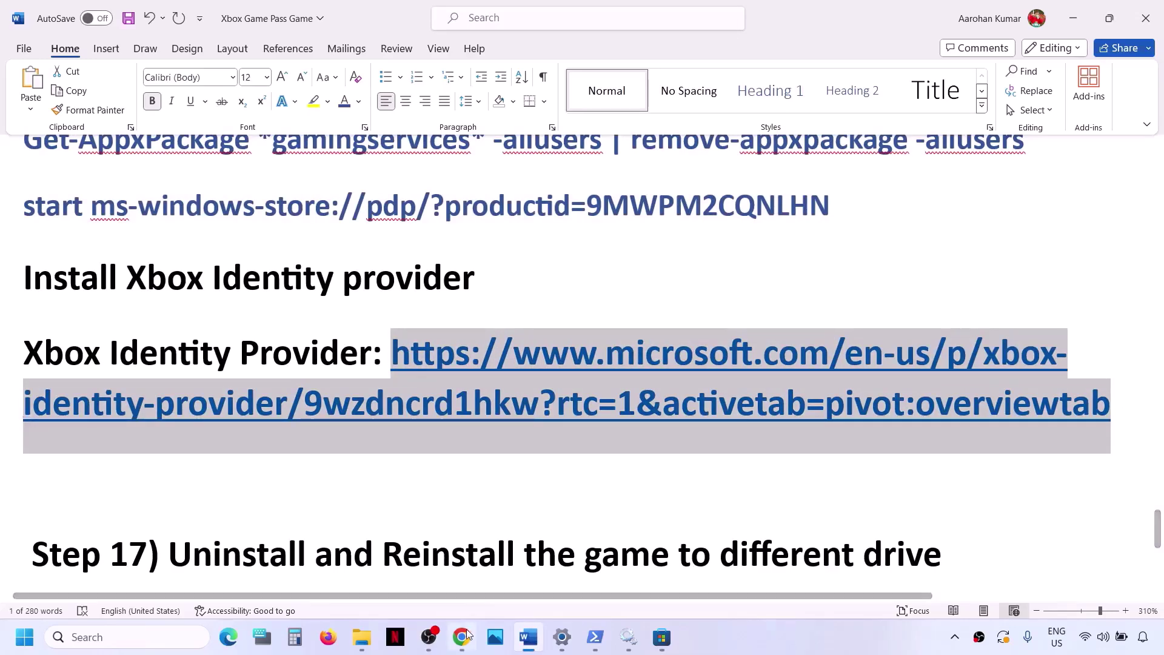
Step: Open the copied Xbox Identity Provider link in a new Chrome tab, launch its install in Microsoft Store, and close the store window
{"action": "key", "text": "alt+Tab"}
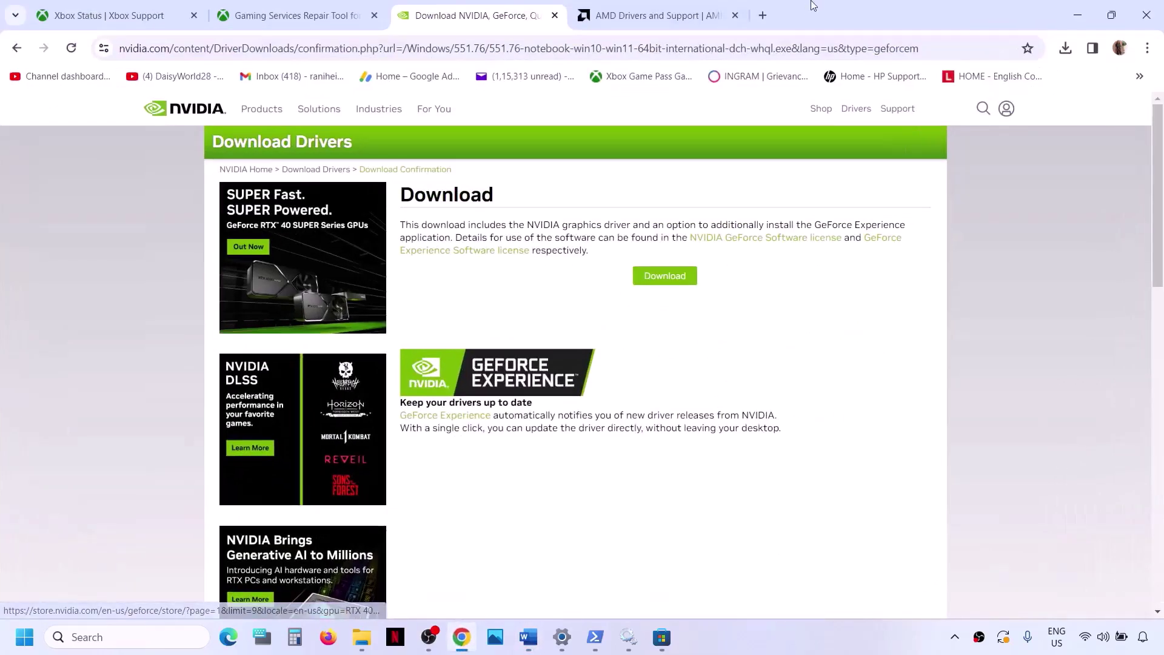
{"action": "left_click", "coordinate": [762, 15]}
{"action": "key", "text": "ctrl+v"}
{"action": "key", "text": "Return"}
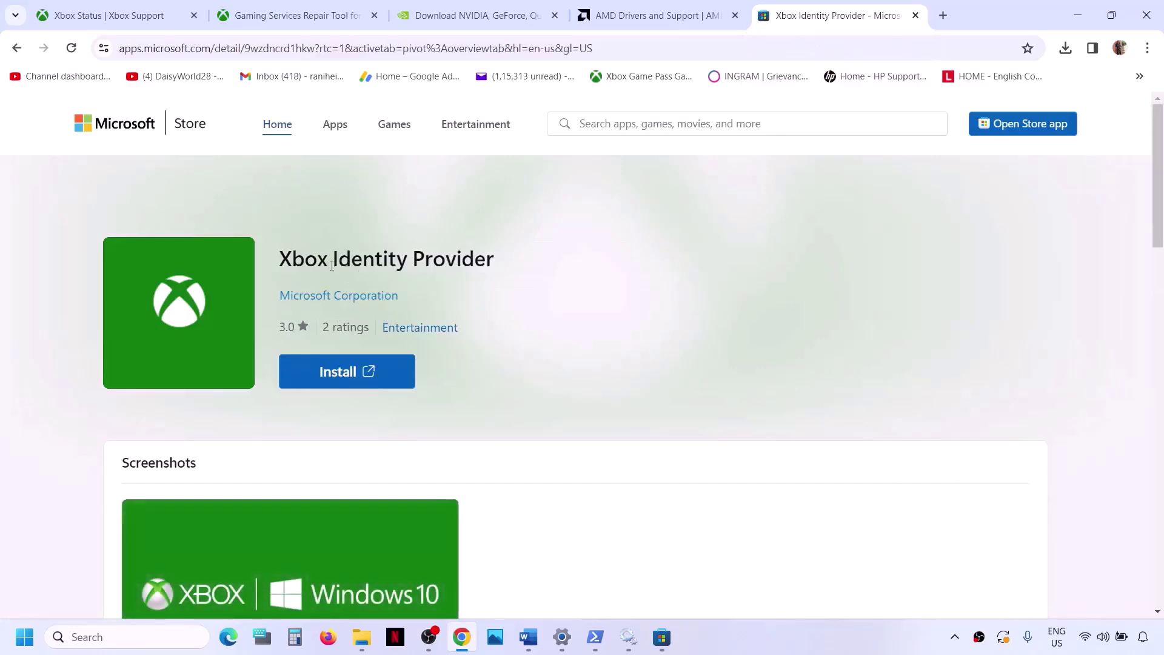
{"action": "left_click", "coordinate": [358, 377]}
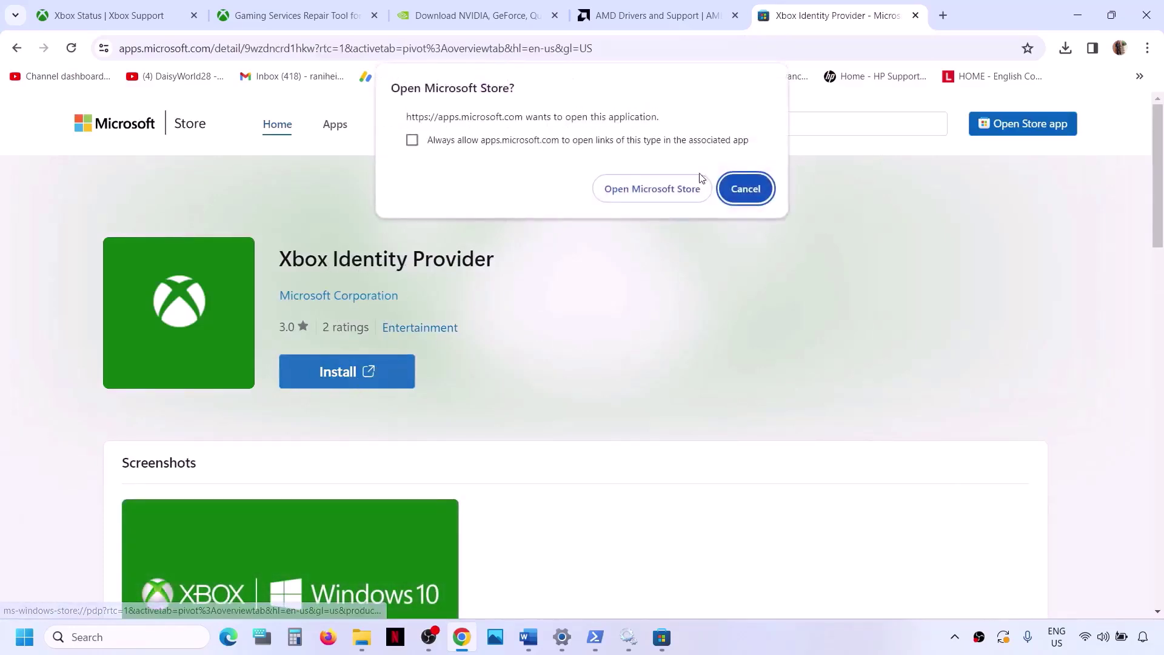
{"action": "left_click", "coordinate": [652, 191]}
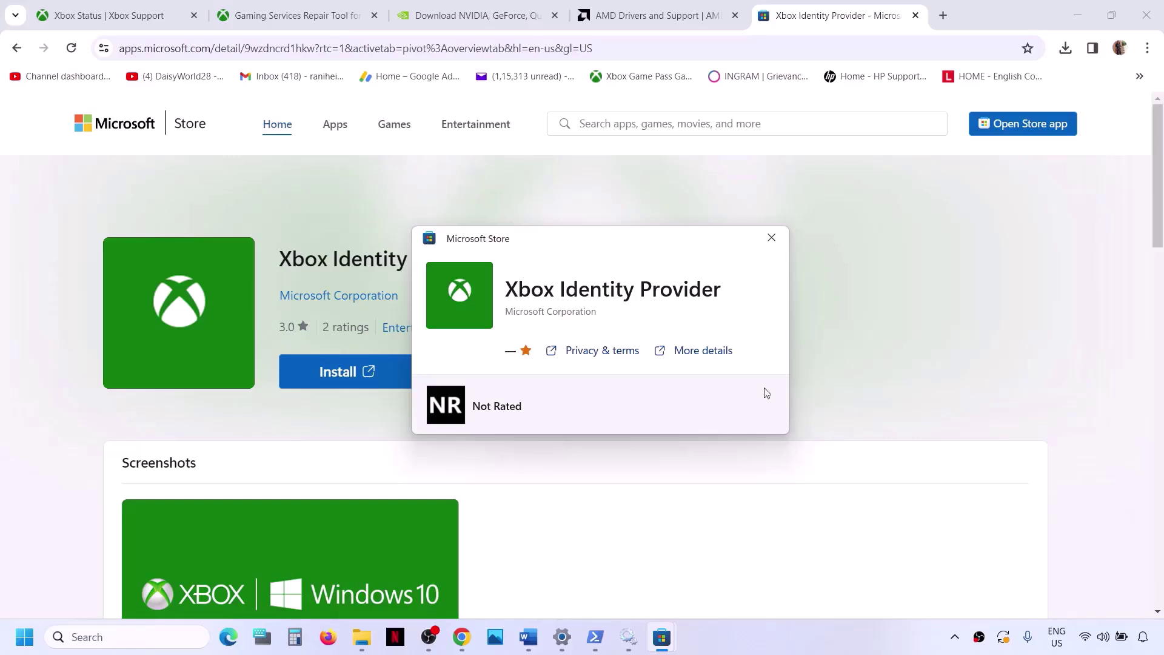
{"action": "left_click", "coordinate": [771, 238]}
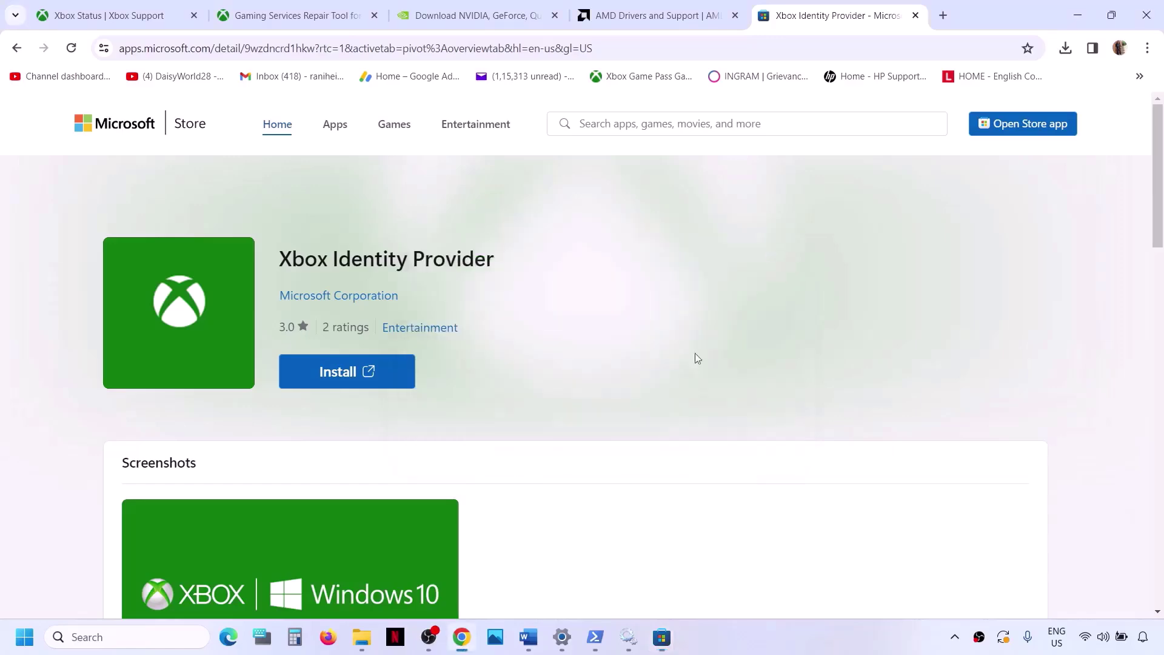
Step: Return to the Word guide and highlight the Step 17 instruction to uninstall and reinstall the game to a different drive
{"action": "left_click", "coordinate": [531, 642]}
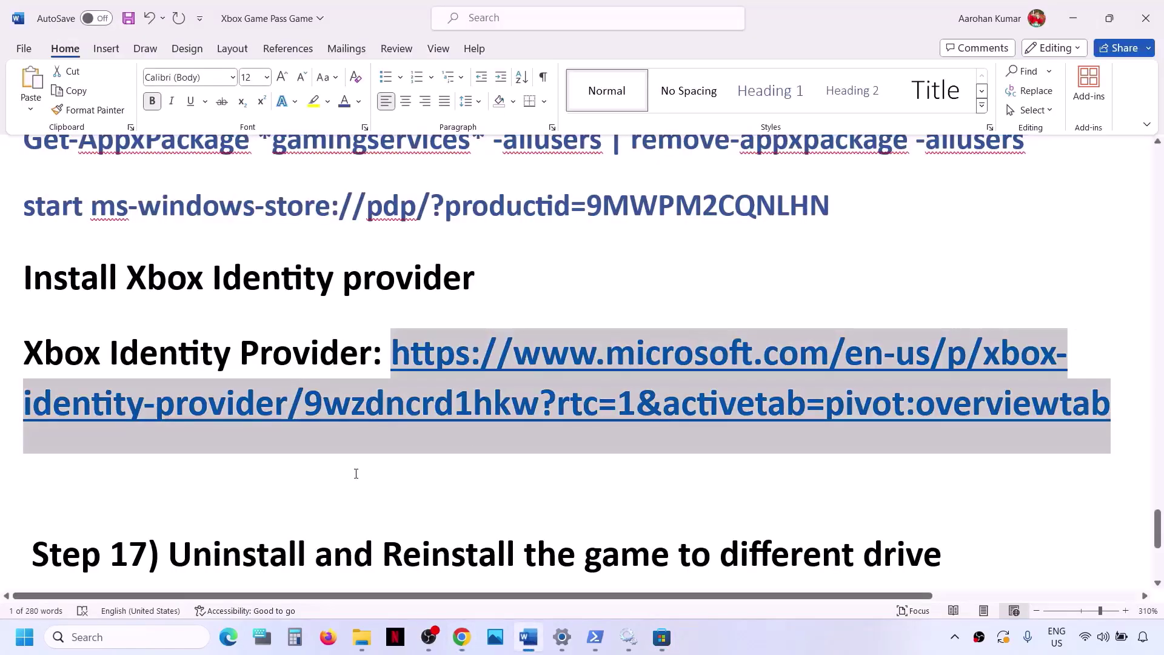
{"action": "scroll", "coordinate": [356, 473], "scroll_direction": "down", "scroll_amount": 3}
{"action": "scroll", "coordinate": [355, 472], "scroll_direction": "up", "scroll_amount": 1}
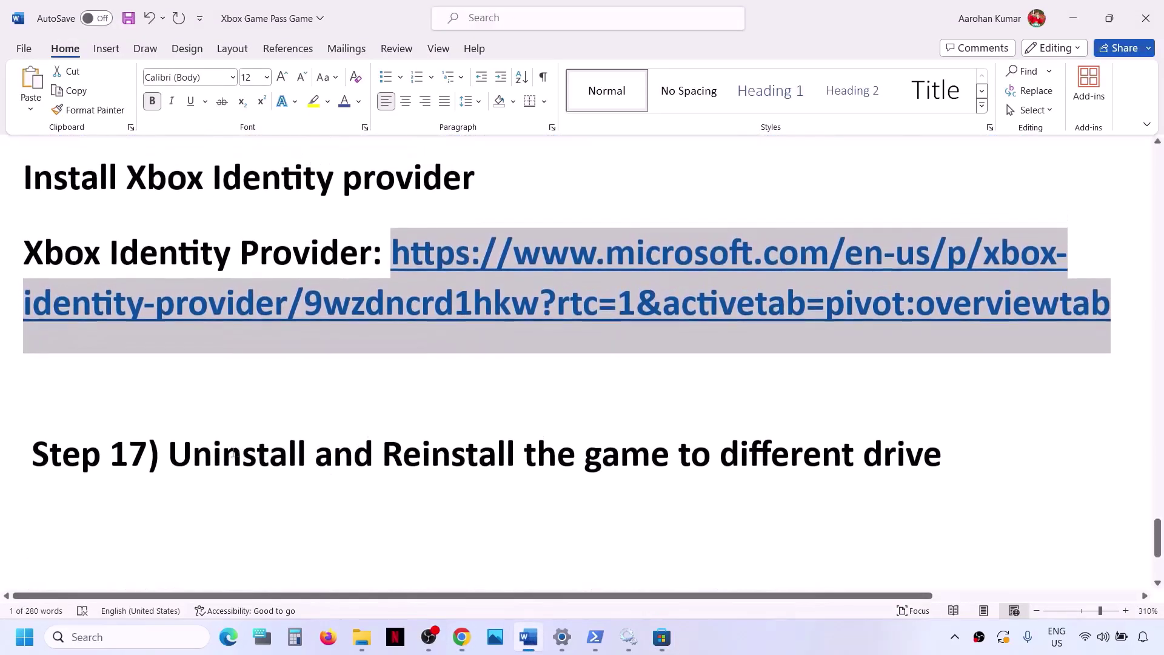
{"action": "left_click_drag", "start_coordinate": [169, 454], "coordinate": [944, 434]}
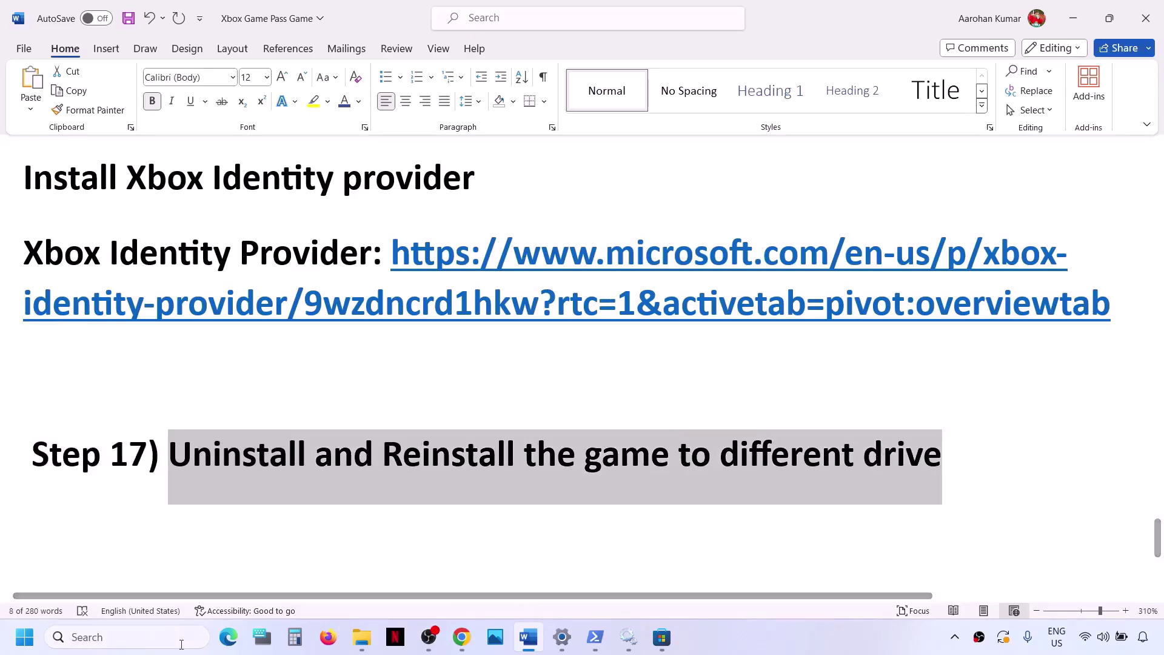
Step: Open the Xbox app full screen, postpone the Game Pass Ultimate offer, restart the app, and dismiss the survey request
{"action": "left_click", "coordinate": [110, 647]}
{"action": "type", "text": "xbox"}
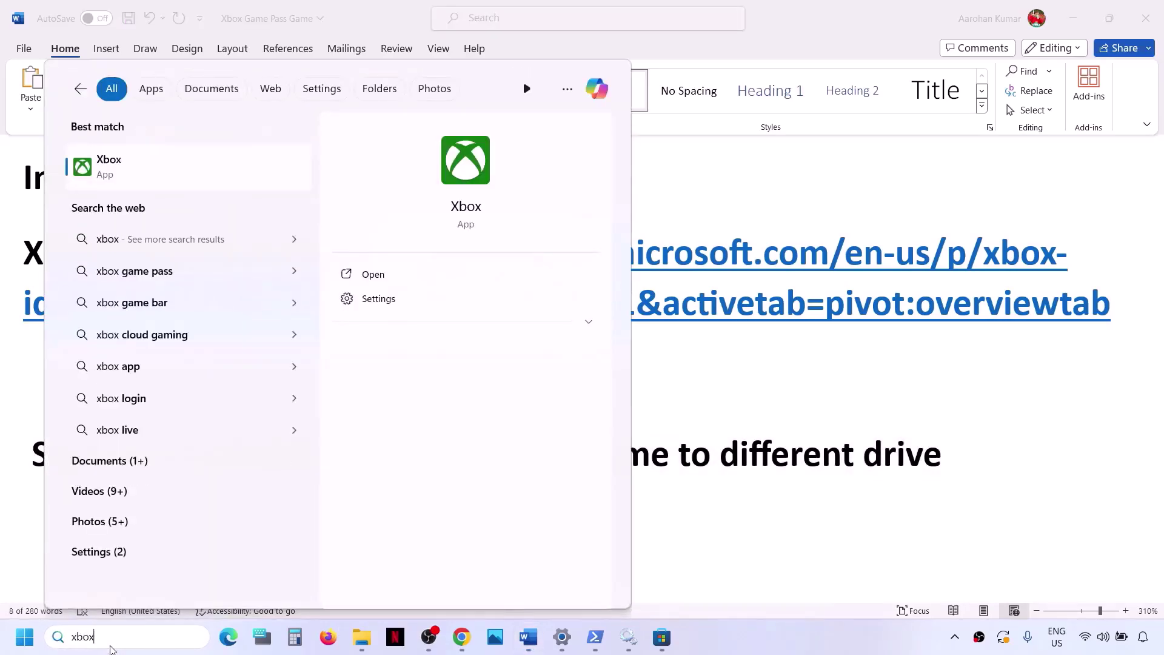
{"action": "key", "text": "Return"}
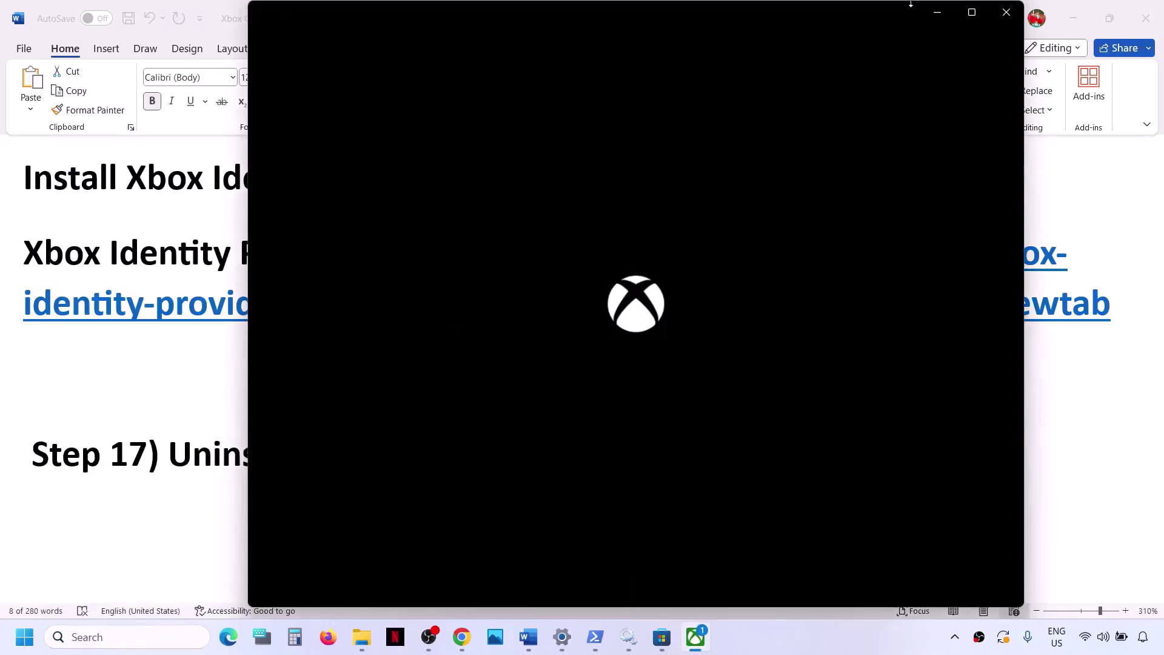
{"action": "left_click", "coordinate": [970, 12]}
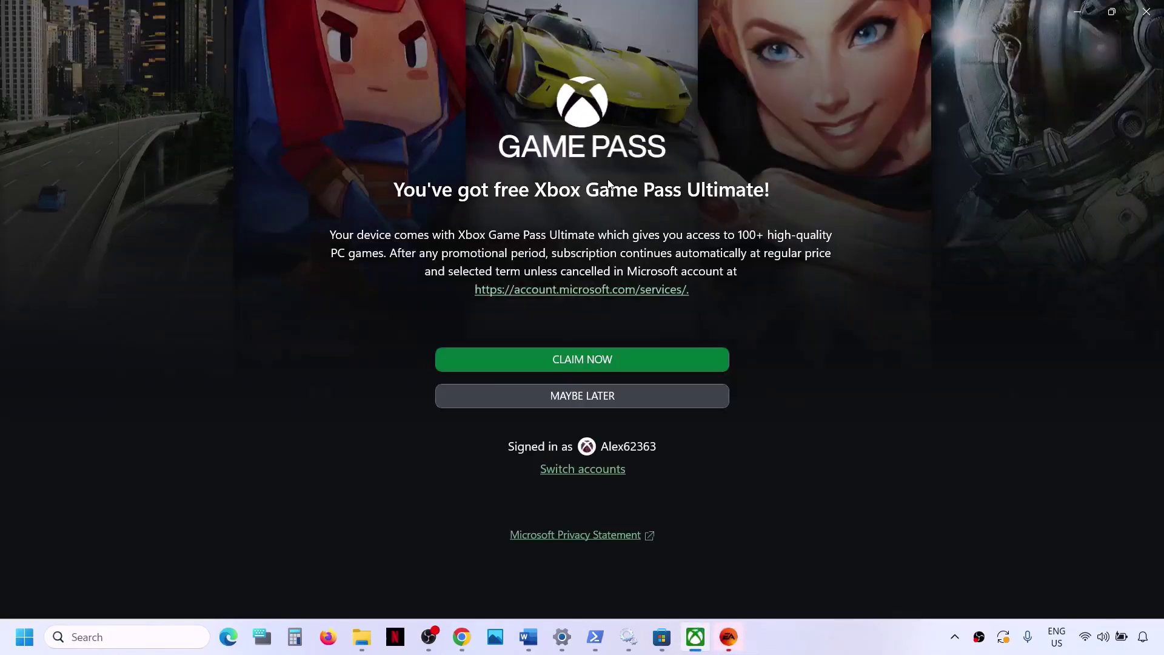
{"action": "left_click", "coordinate": [602, 400]}
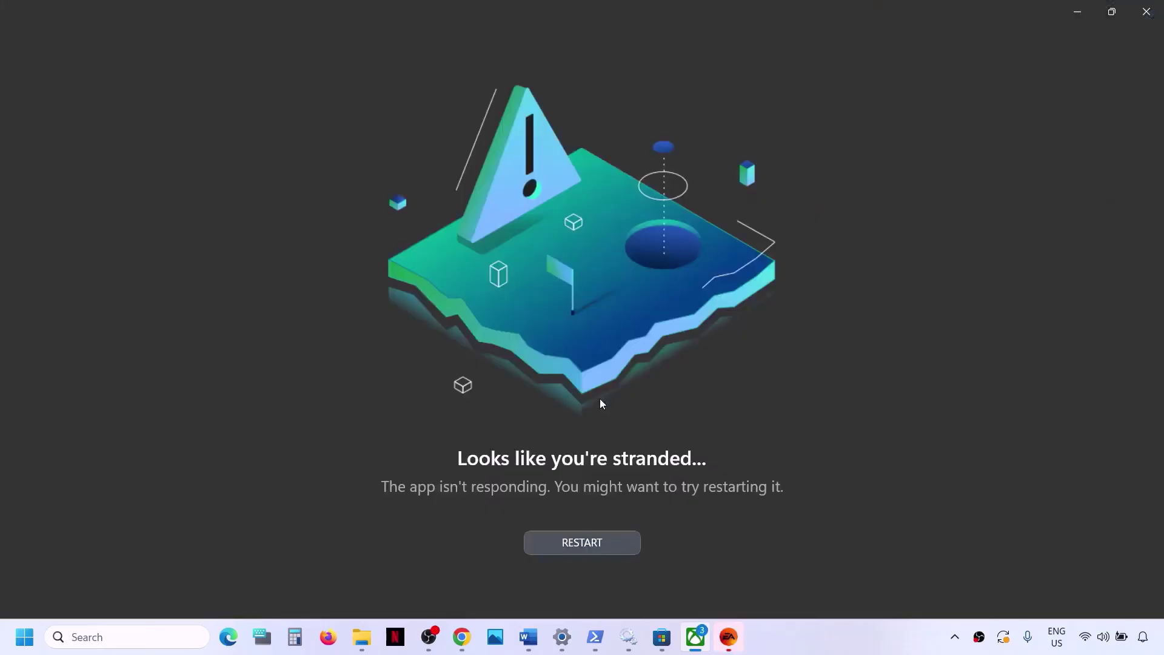
{"action": "left_click", "coordinate": [576, 544]}
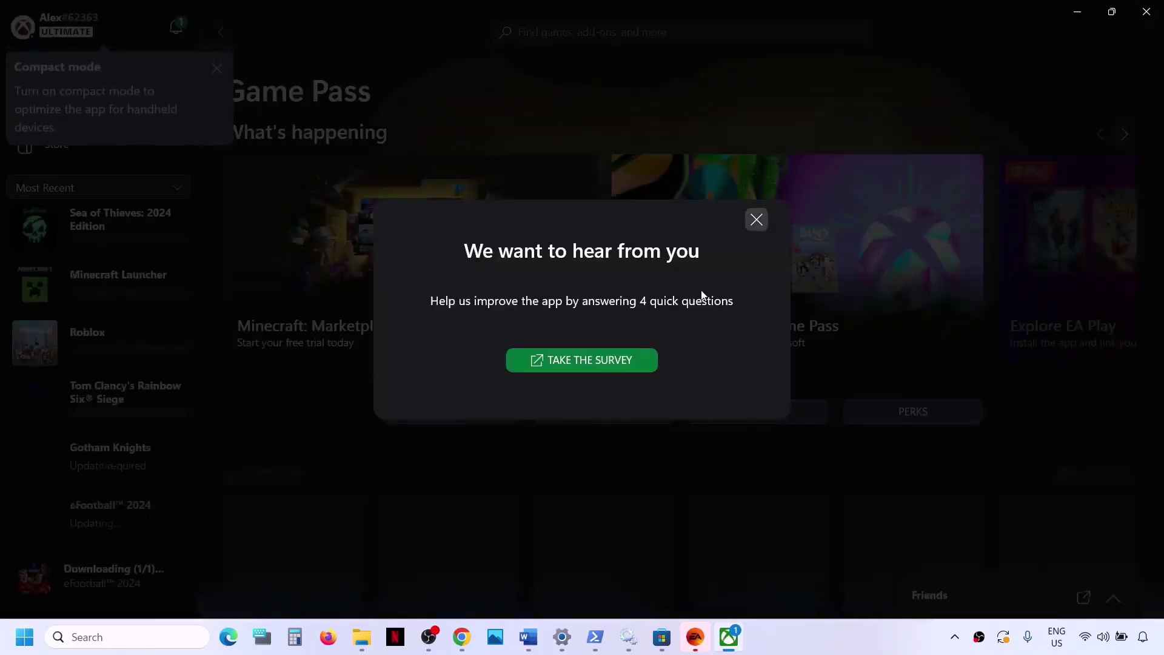
{"action": "left_click", "coordinate": [756, 218]}
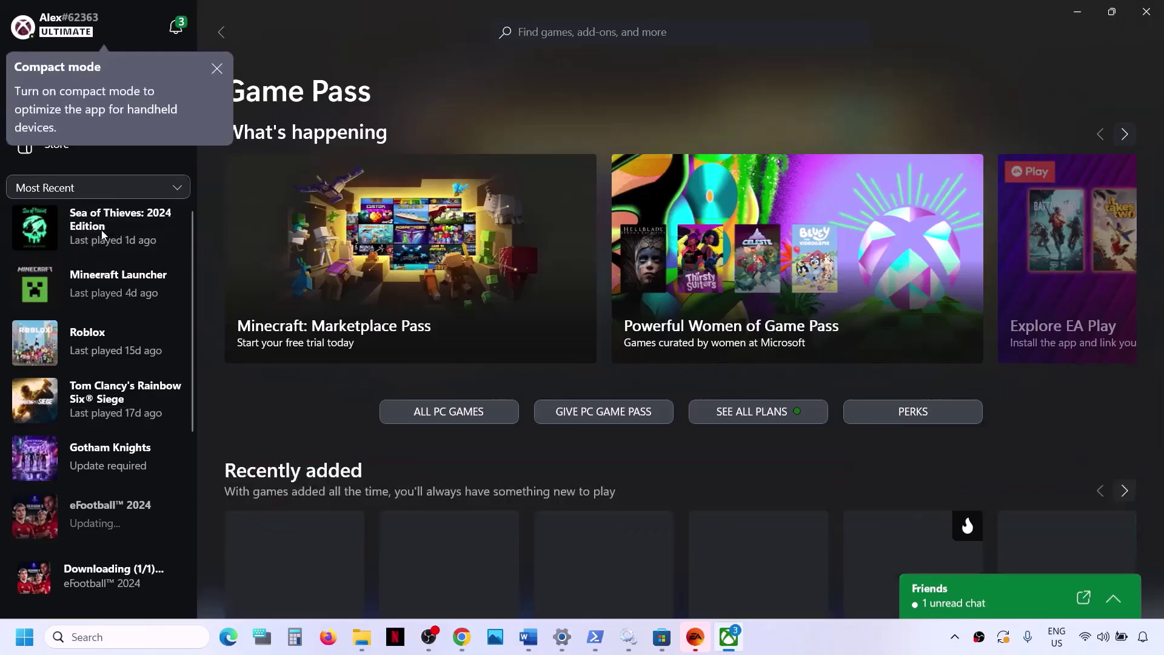
Step: Uninstall Sea of Thieves: 2024 Edition from the Xbox app and dismiss the compact mode tip
{"action": "right_click", "coordinate": [104, 229]}
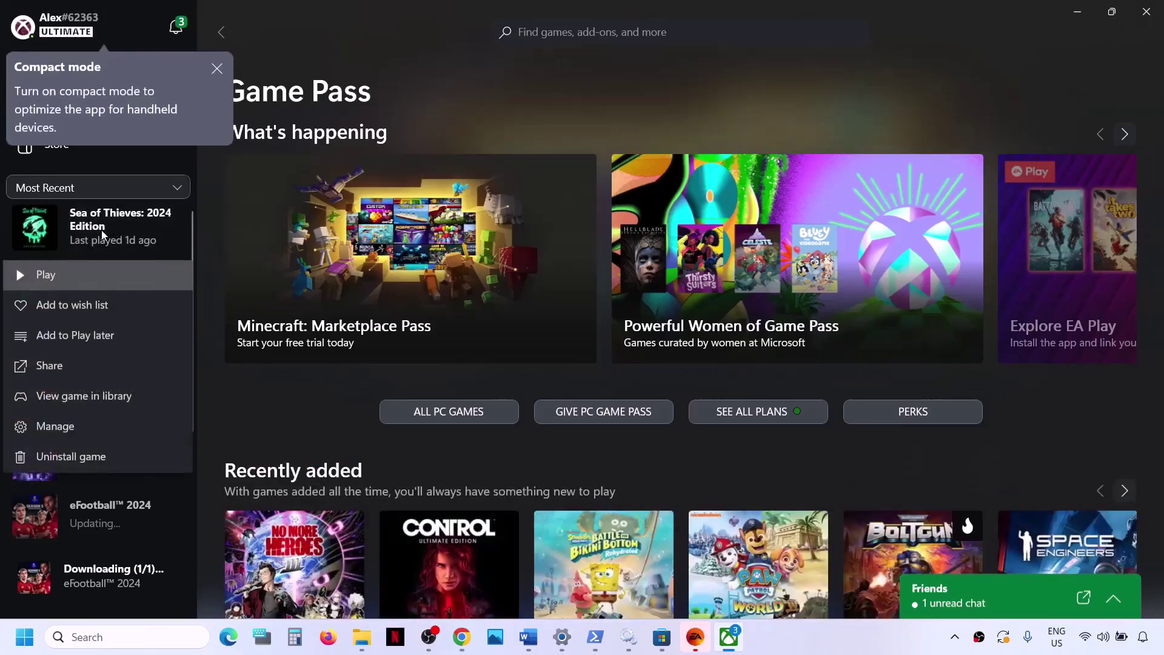
{"action": "left_click", "coordinate": [91, 457]}
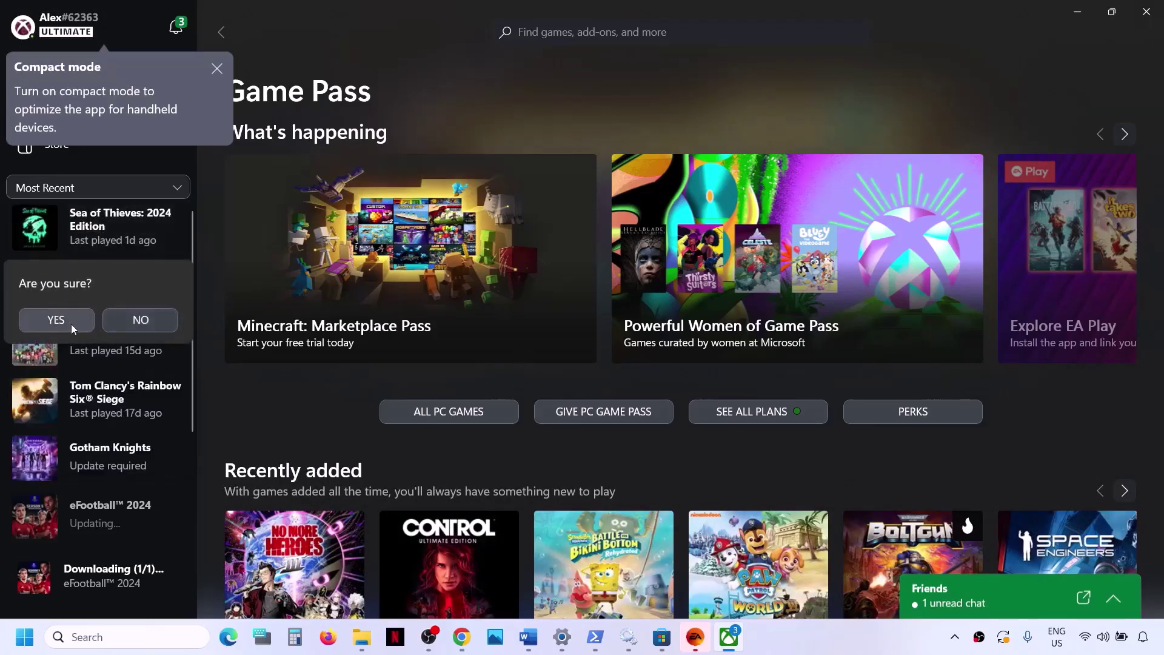
{"action": "left_click", "coordinate": [72, 329]}
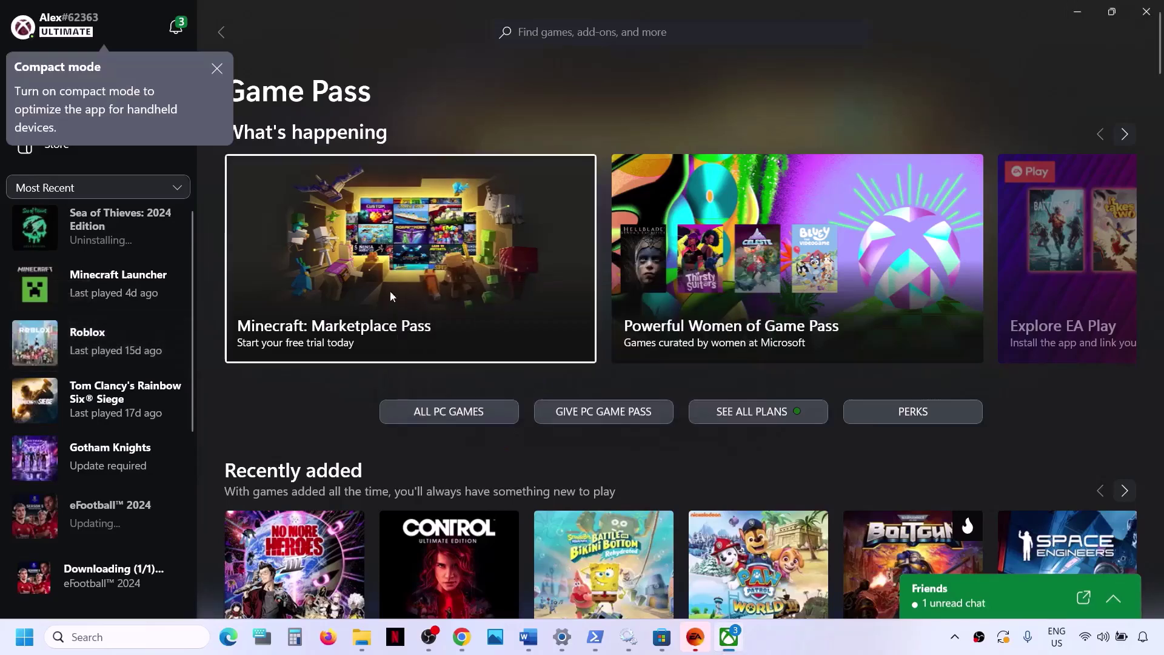
{"action": "left_click", "coordinate": [216, 69]}
Step: Search the Xbox app for "sea of thieves" and open the install options for Sea of Thieves: 2024 Edition
{"action": "left_click", "coordinate": [555, 30]}
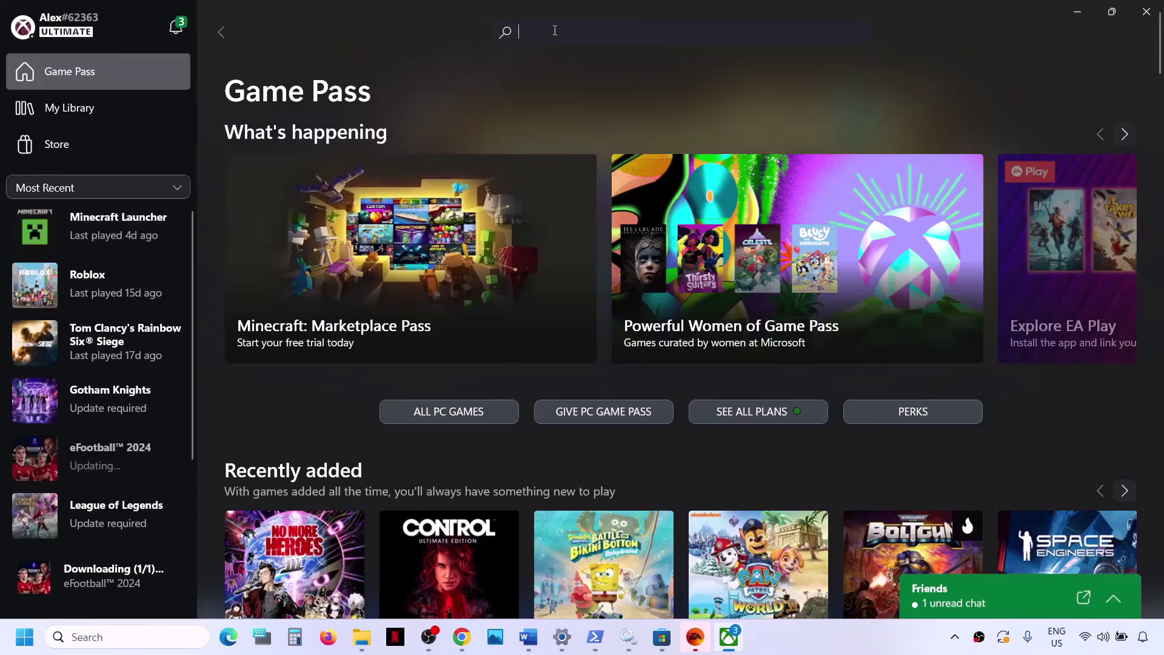
{"action": "type", "text": "sea of thieves"}
{"action": "key", "text": "Return"}
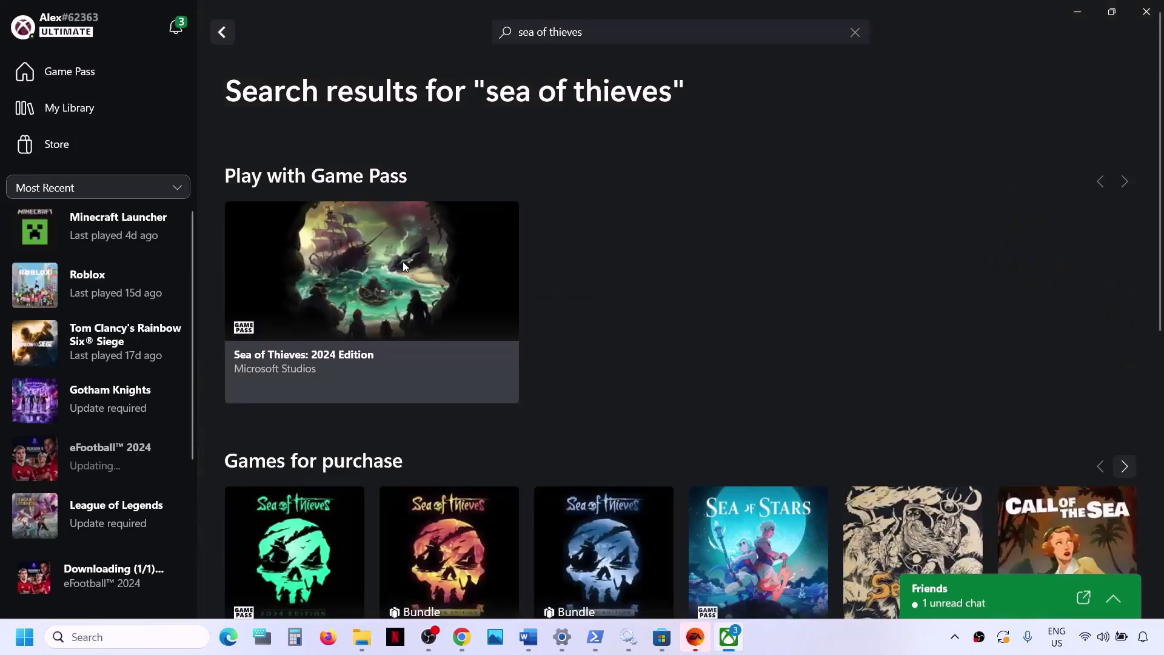
{"action": "left_click", "coordinate": [402, 261]}
{"action": "left_click", "coordinate": [312, 379]}
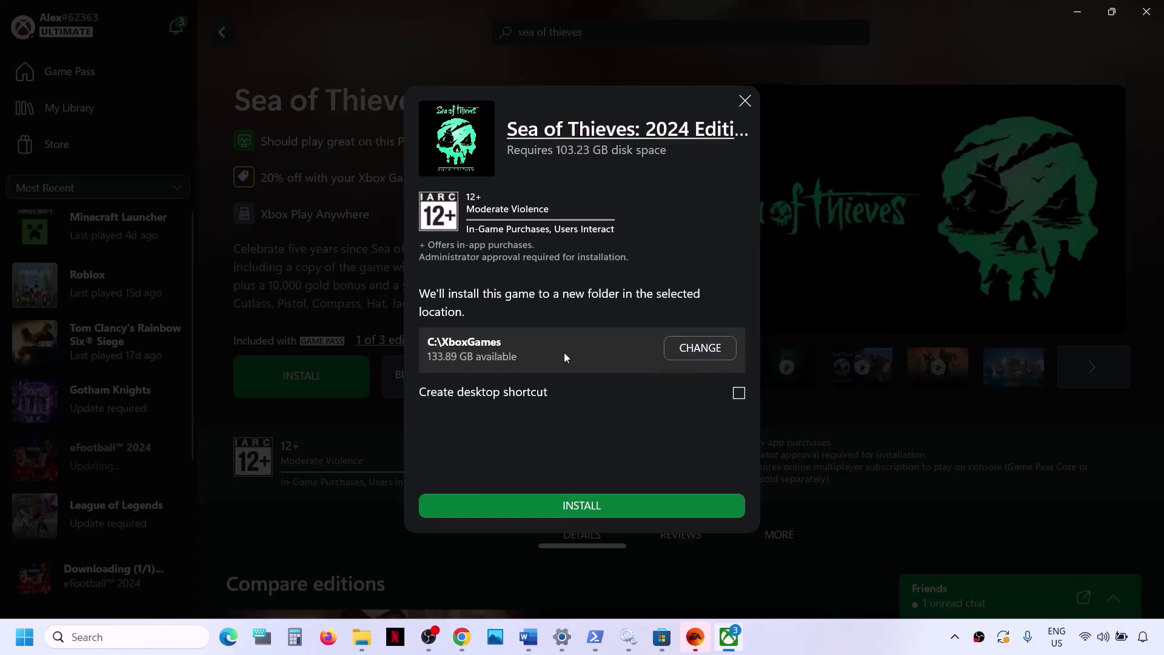
Step: Change the game's install location to D:\XboxGames and start the installation
{"action": "left_click", "coordinate": [682, 349]}
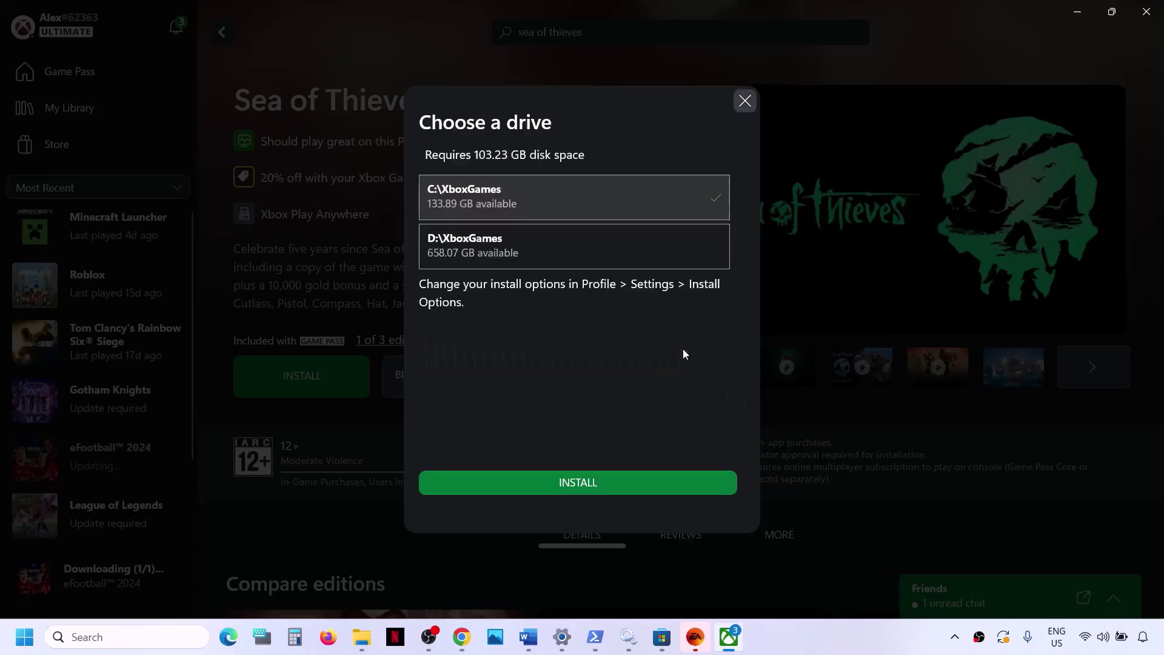
{"action": "left_click", "coordinate": [522, 246]}
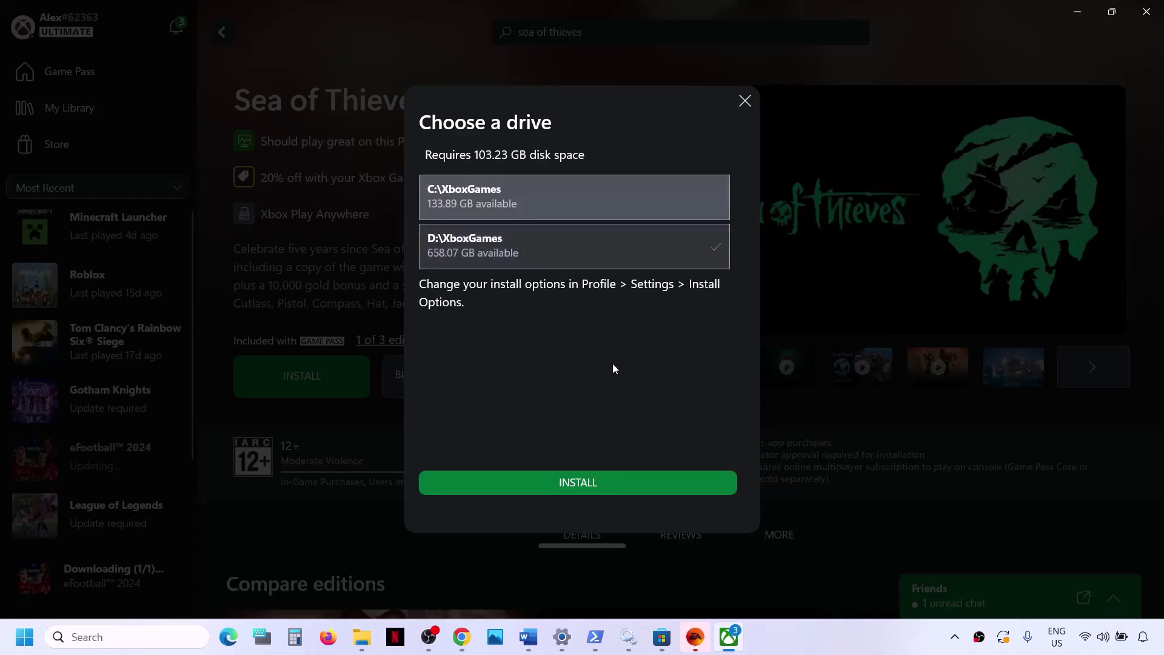
{"action": "left_click", "coordinate": [616, 483]}
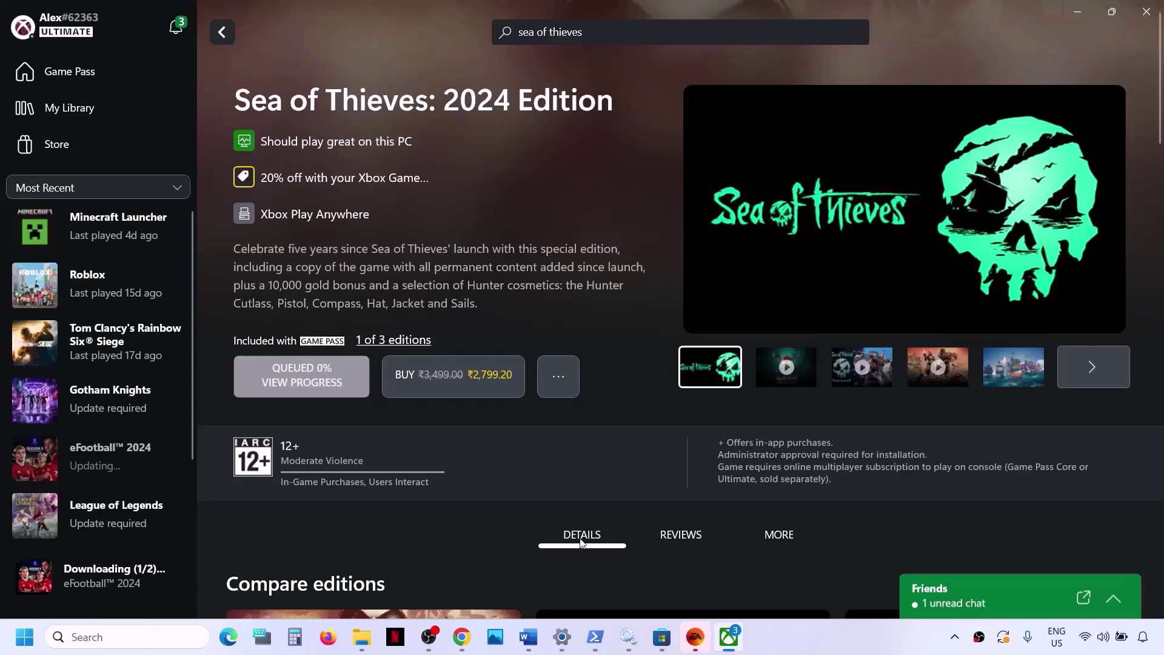
Step: View the installation queue and cancel the eFootball 2024 installation
{"action": "left_click", "coordinate": [332, 383]}
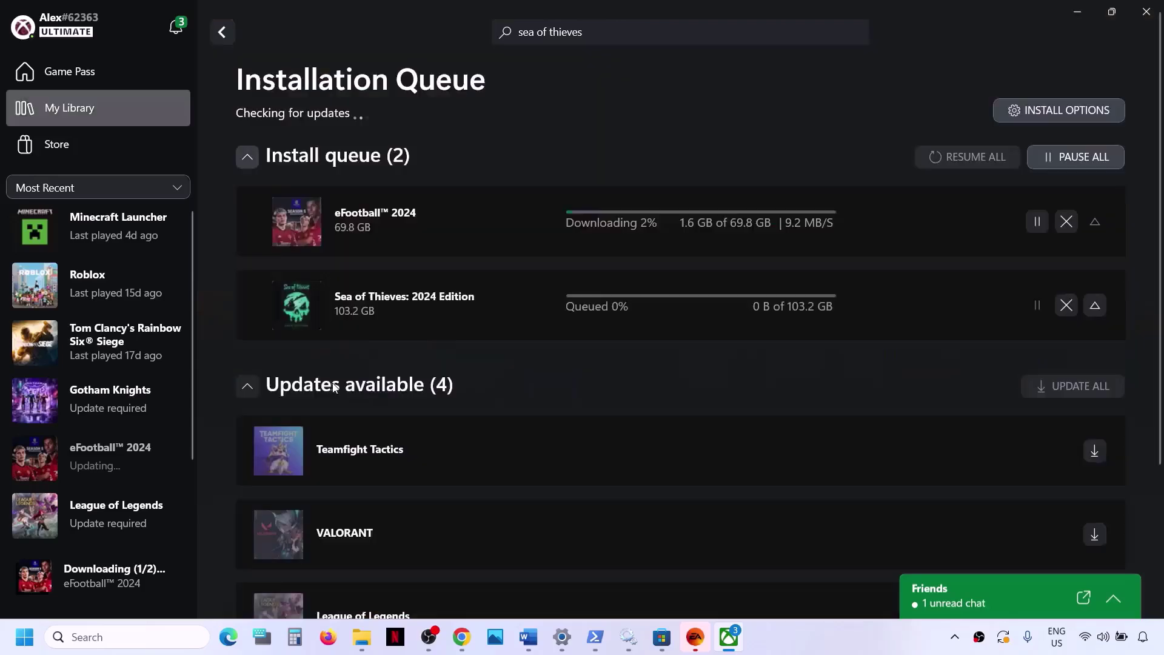
{"action": "scroll", "coordinate": [790, 257], "scroll_direction": "down", "scroll_amount": 1}
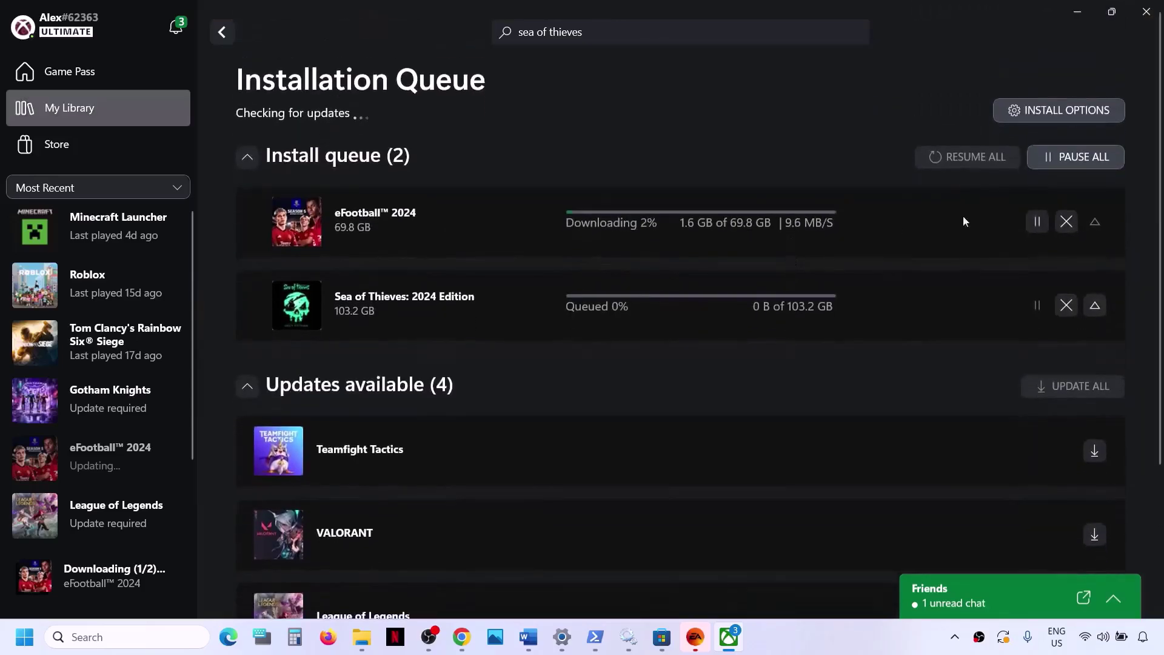
{"action": "left_click", "coordinate": [1066, 221]}
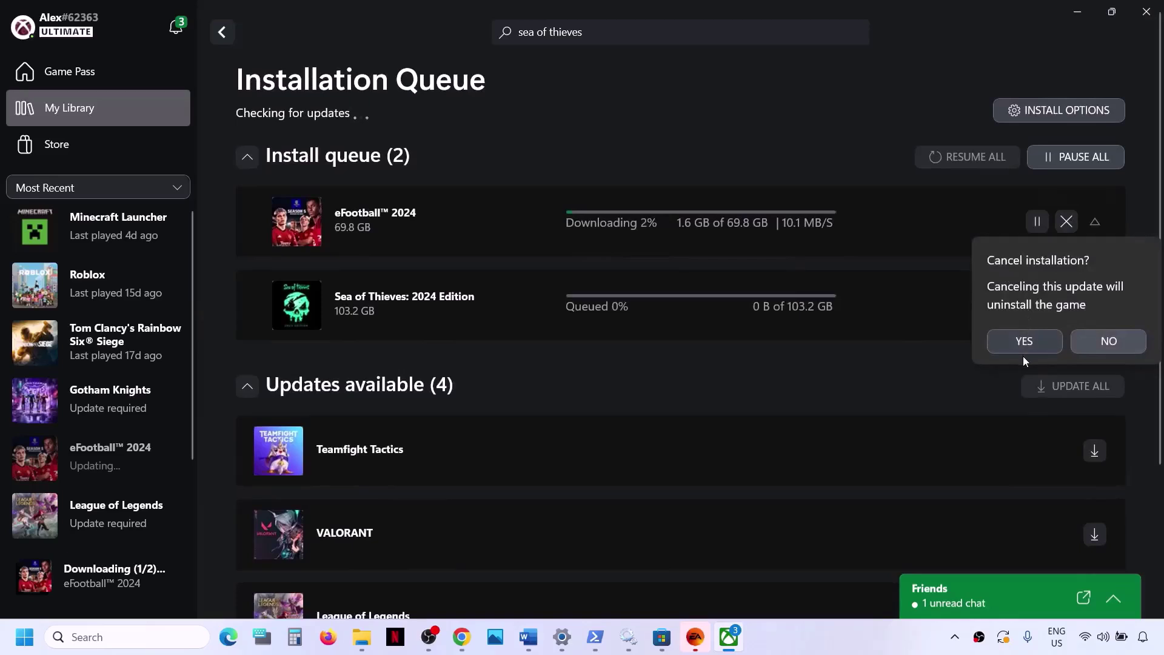
{"action": "left_click", "coordinate": [1025, 341]}
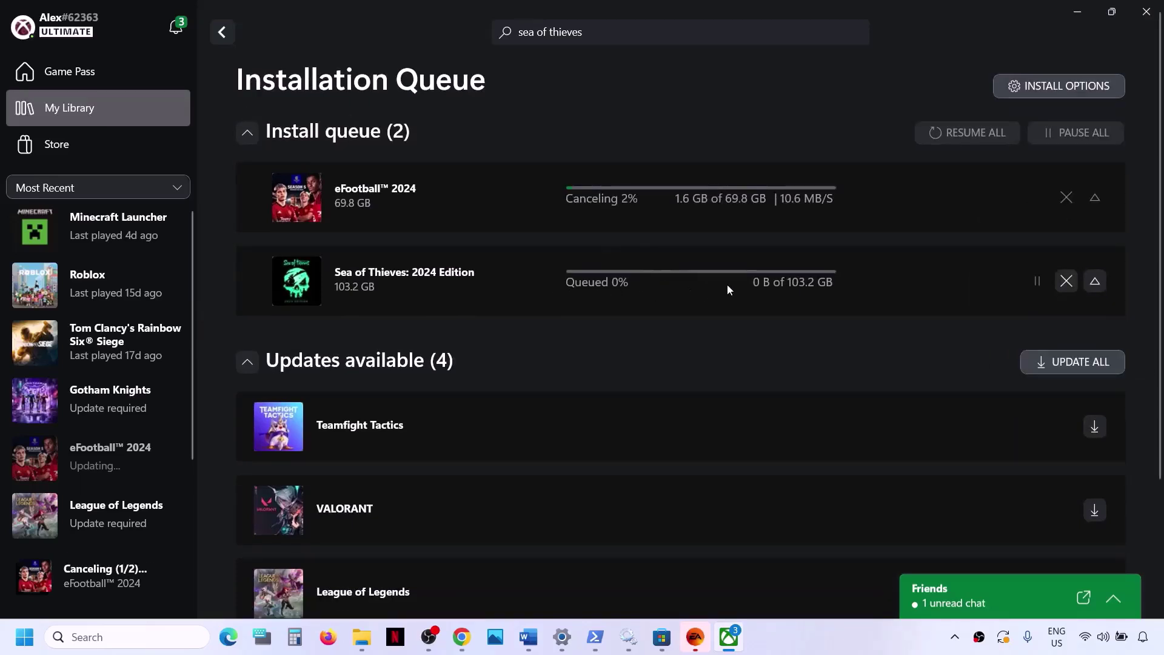
Step: Return to the Word guide and highlight Step 18 on updating Windows with the media creation tool and its Windows 10 link
{"action": "left_click", "coordinate": [529, 635]}
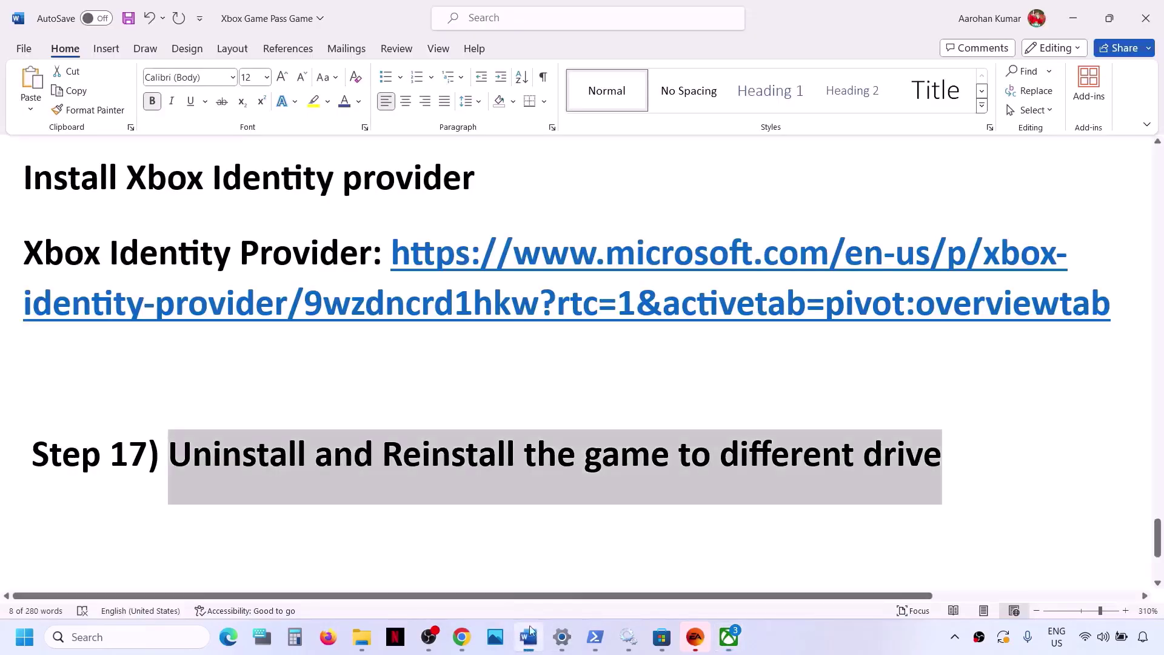
{"action": "scroll", "coordinate": [397, 421], "scroll_direction": "down", "scroll_amount": 4}
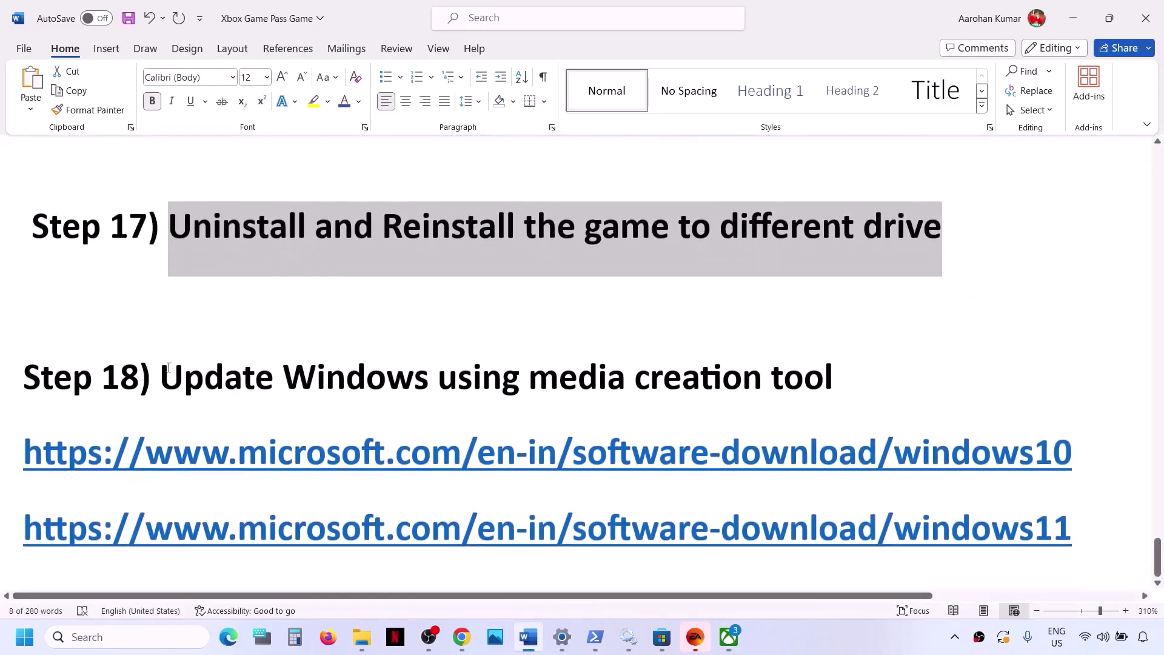
{"action": "left_click_drag", "start_coordinate": [192, 369], "coordinate": [889, 363]}
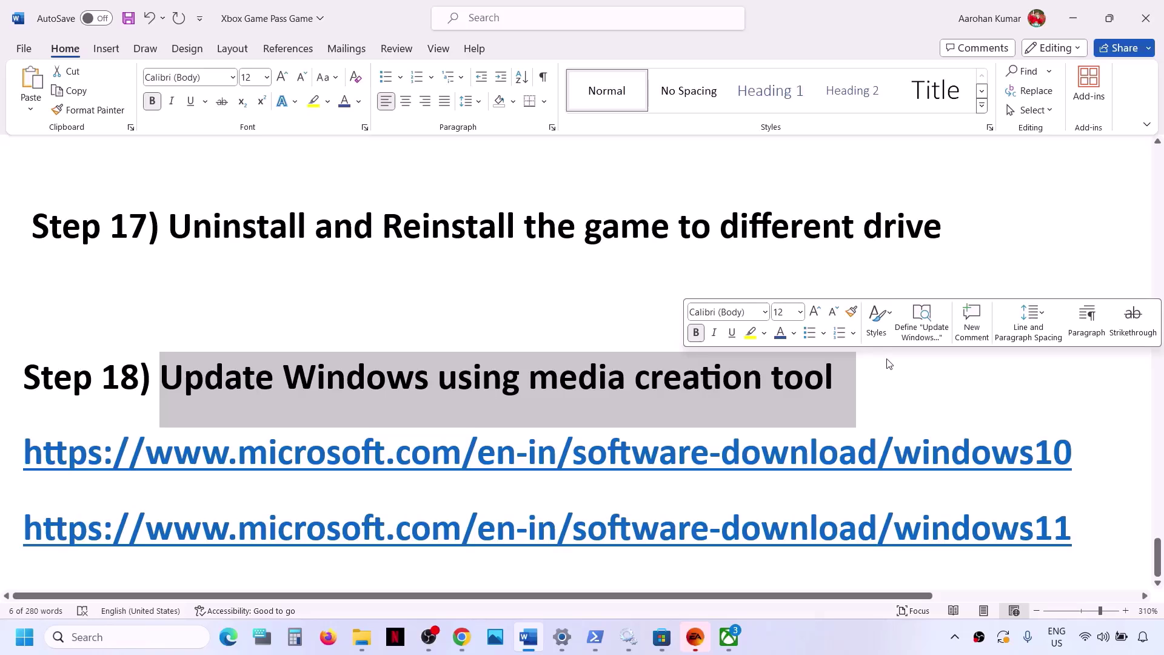
{"action": "left_click_drag", "start_coordinate": [279, 471], "coordinate": [856, 460]}
{"action": "left_click", "coordinate": [849, 635]}
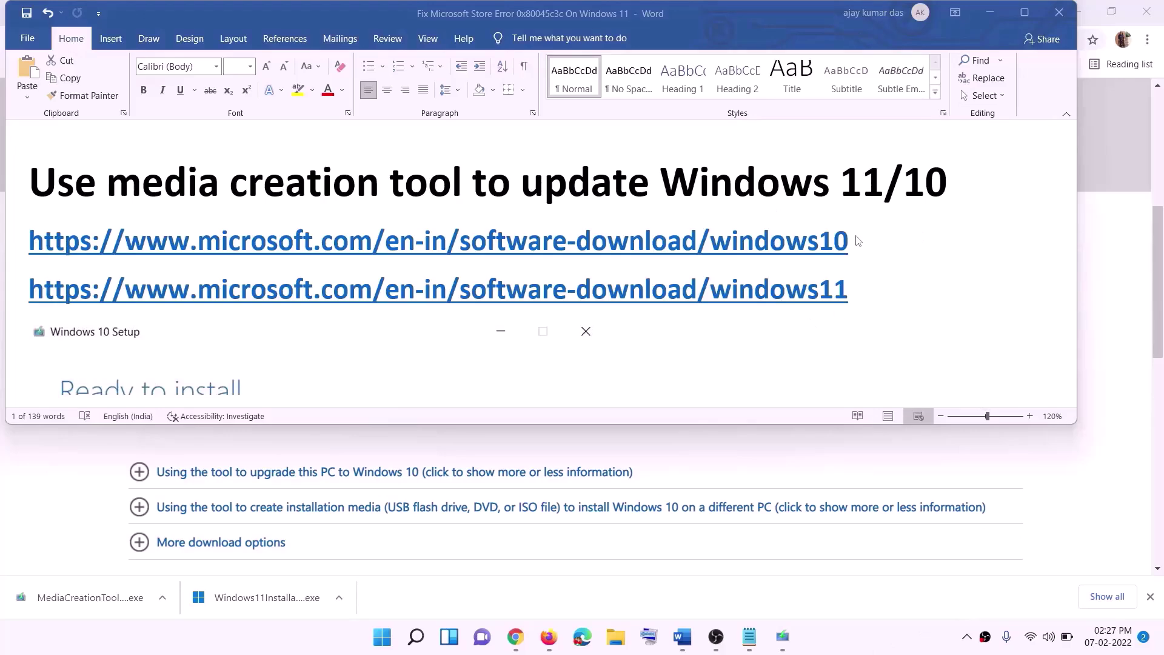
Step: Highlight the Windows 10 and Windows 11 download links in the Word document, and minimize it to reveal the browser
{"action": "left_click", "coordinate": [864, 242]}
{"action": "left_click_drag", "start_coordinate": [865, 241], "coordinate": [809, 243]}
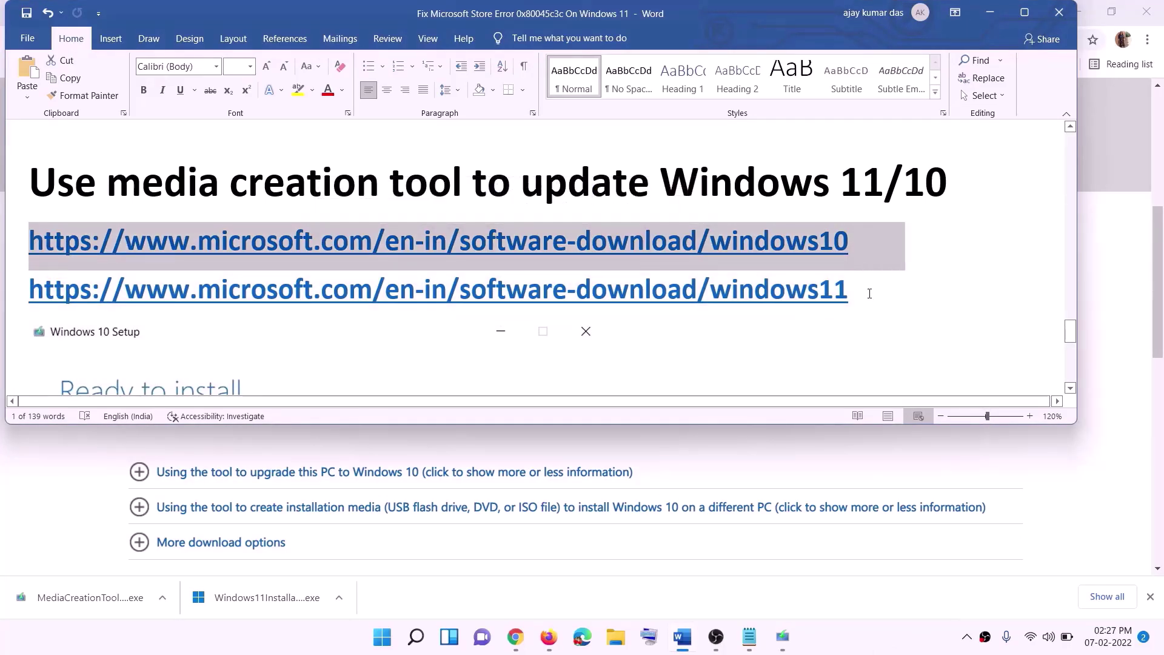
{"action": "triple_click", "coordinate": [632, 290]}
{"action": "left_click", "coordinate": [989, 12]}
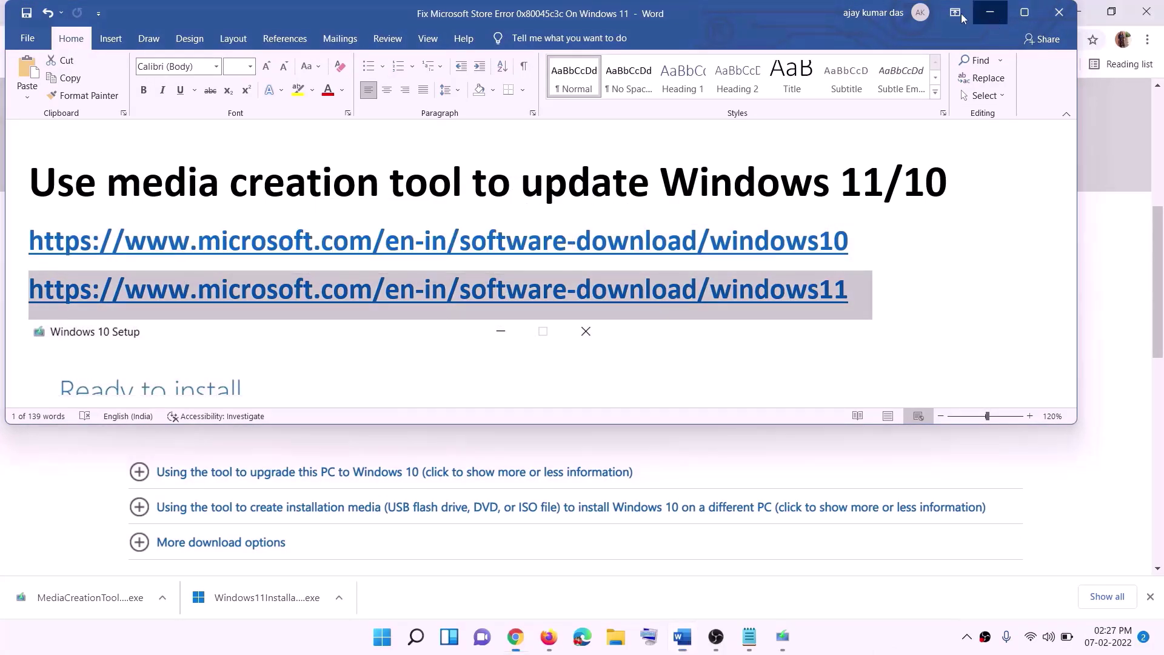
Step: Review the Download Windows 10 page and highlight the media creation tool text under Create Windows 10 installation media
{"action": "scroll", "coordinate": [483, 281], "scroll_direction": "up", "scroll_amount": 5}
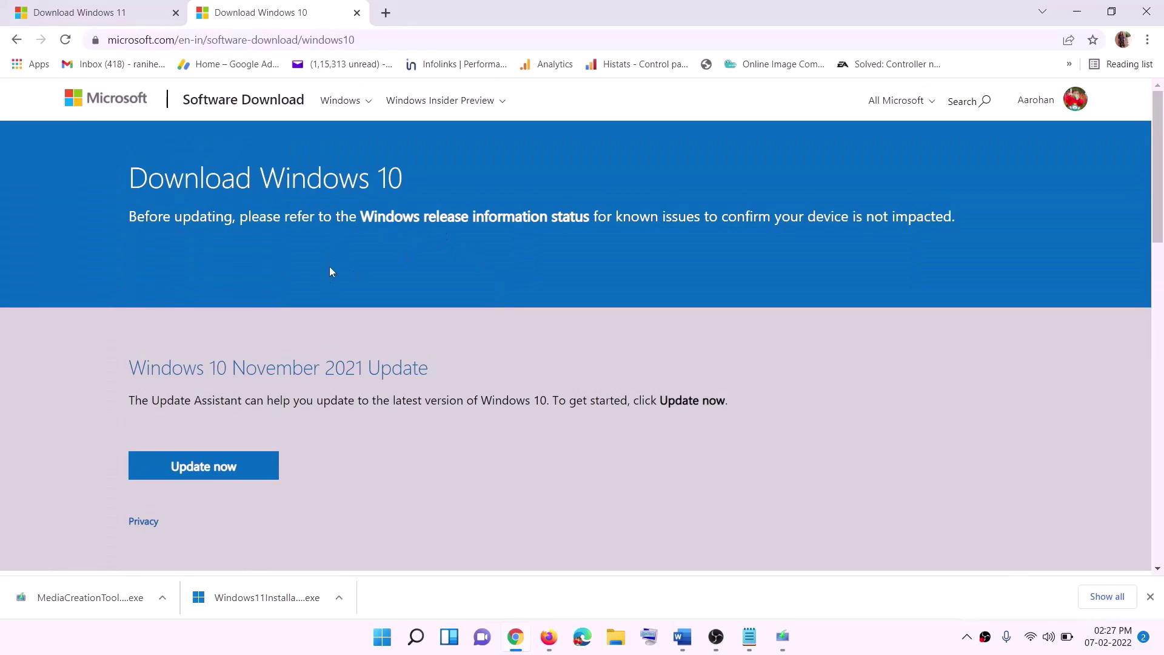
{"action": "scroll", "coordinate": [332, 271], "scroll_direction": "down", "scroll_amount": 5}
{"action": "left_click_drag", "start_coordinate": [139, 364], "coordinate": [260, 364]}
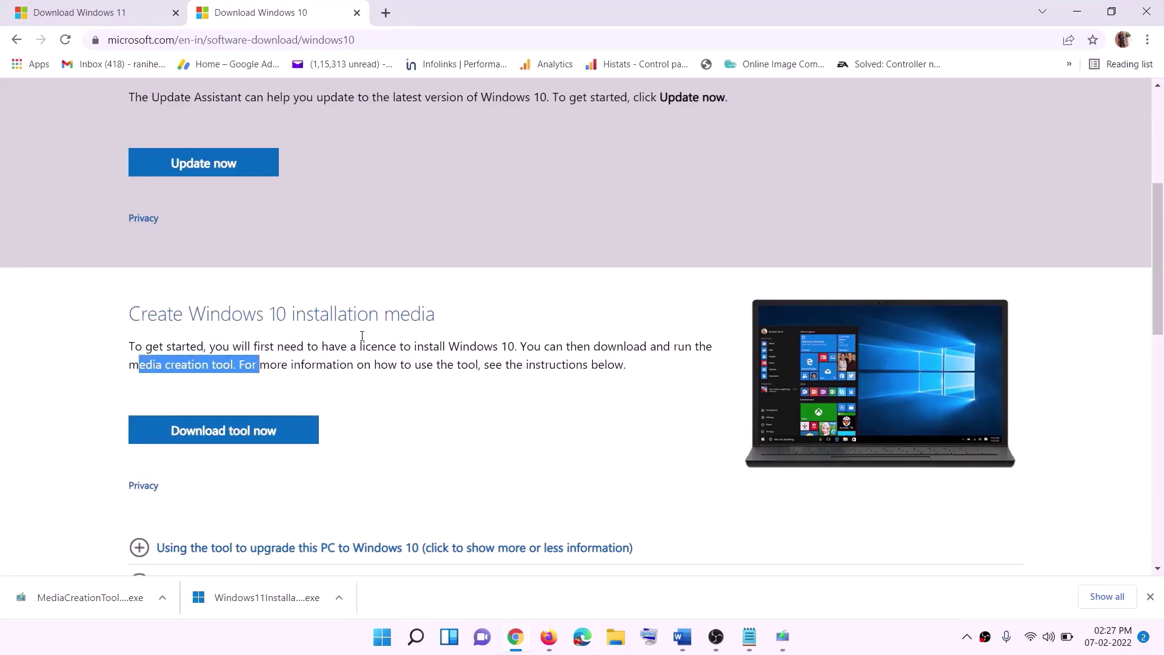
Step: Bring up Windows 10 Setup, accept the license terms, and start the download with Upgrade this PC now selected
{"action": "scroll", "coordinate": [362, 335], "scroll_direction": "down", "scroll_amount": 2}
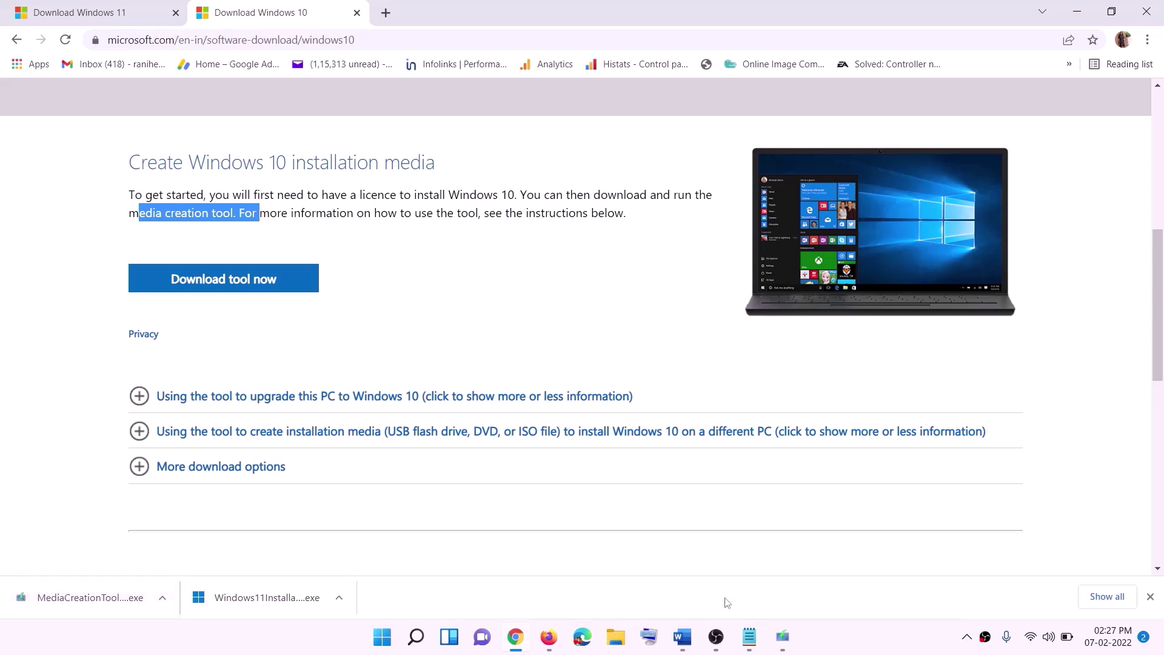
{"action": "left_click", "coordinate": [785, 640]}
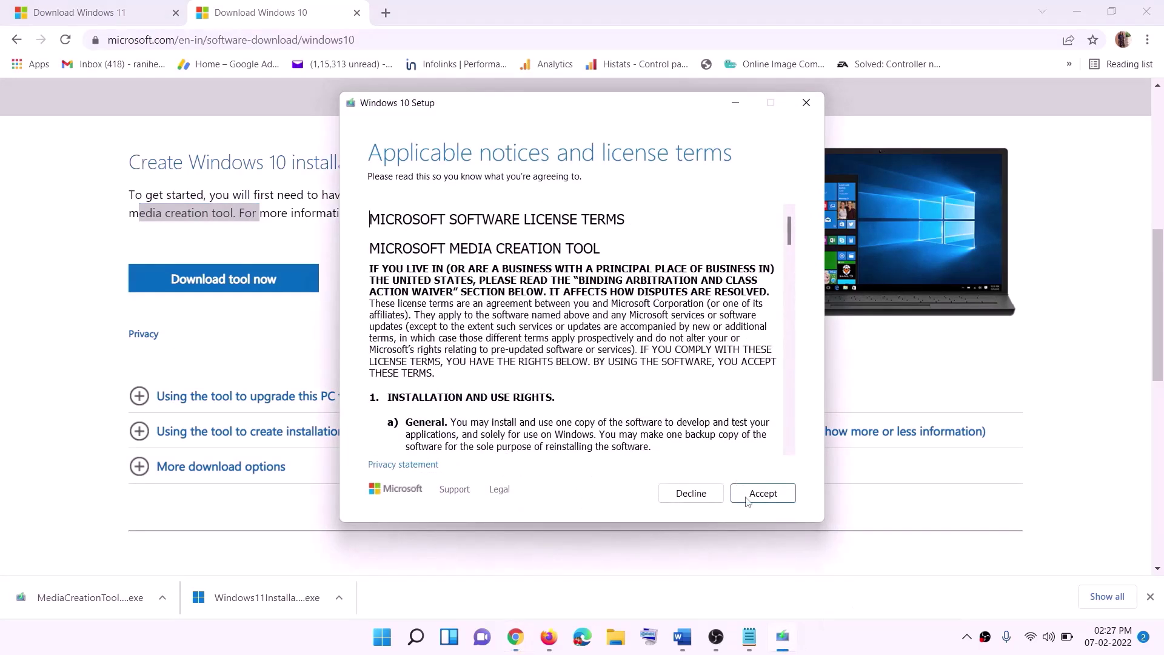
{"action": "left_click", "coordinate": [759, 494]}
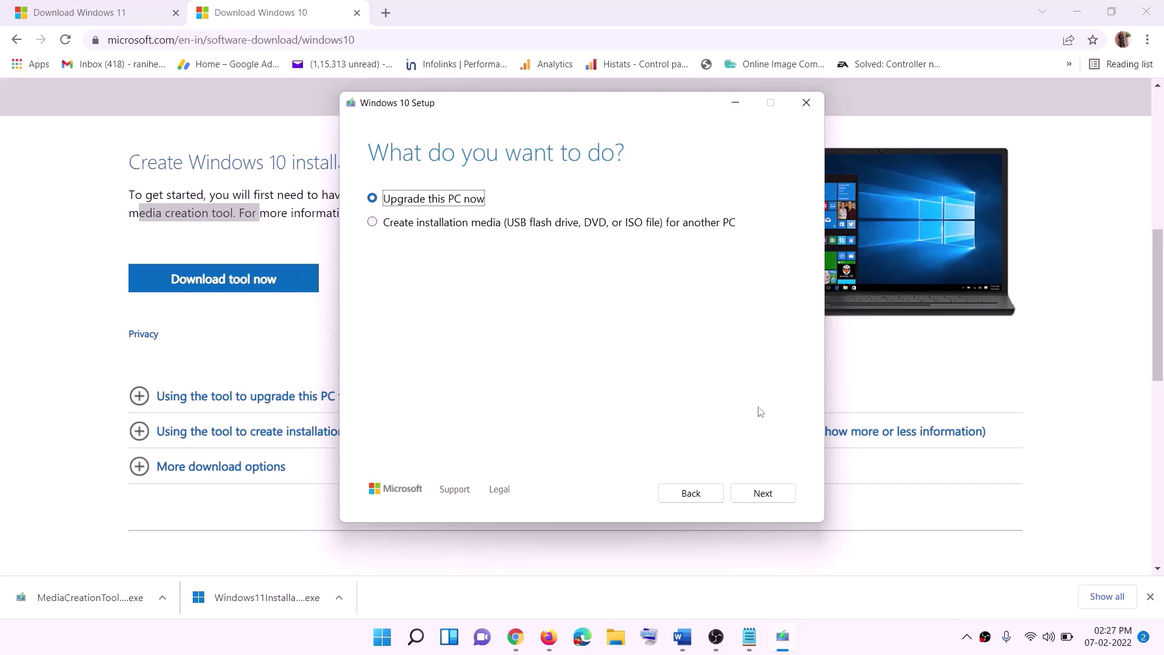
{"action": "left_click", "coordinate": [762, 494]}
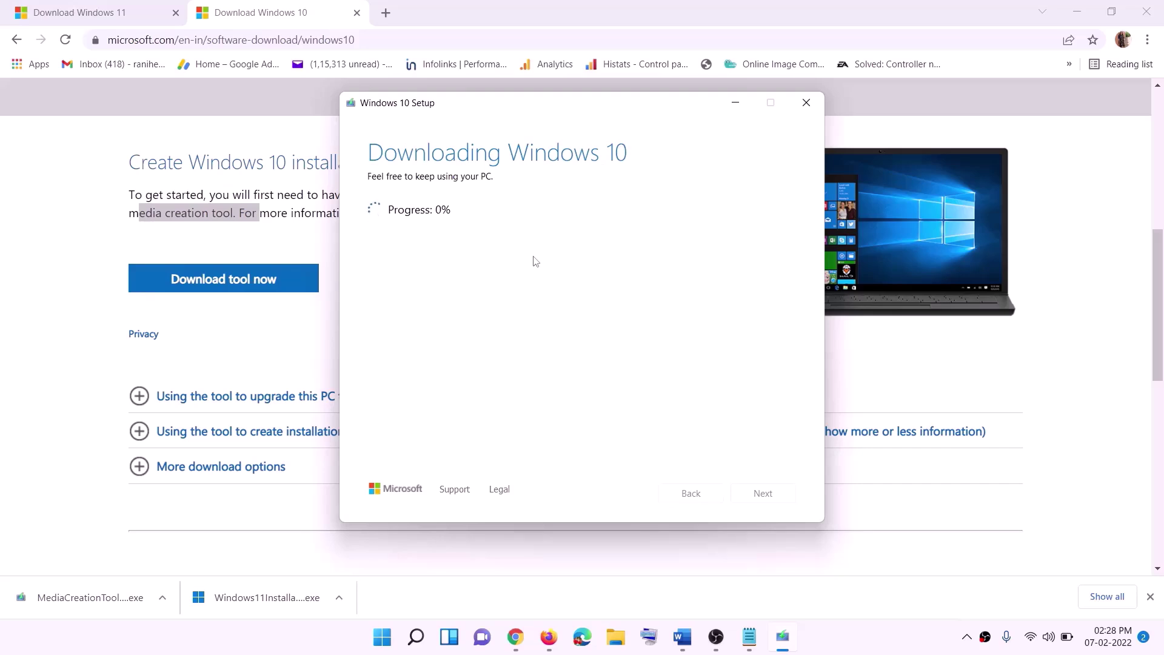
{"action": "left_click", "coordinate": [859, 649]}
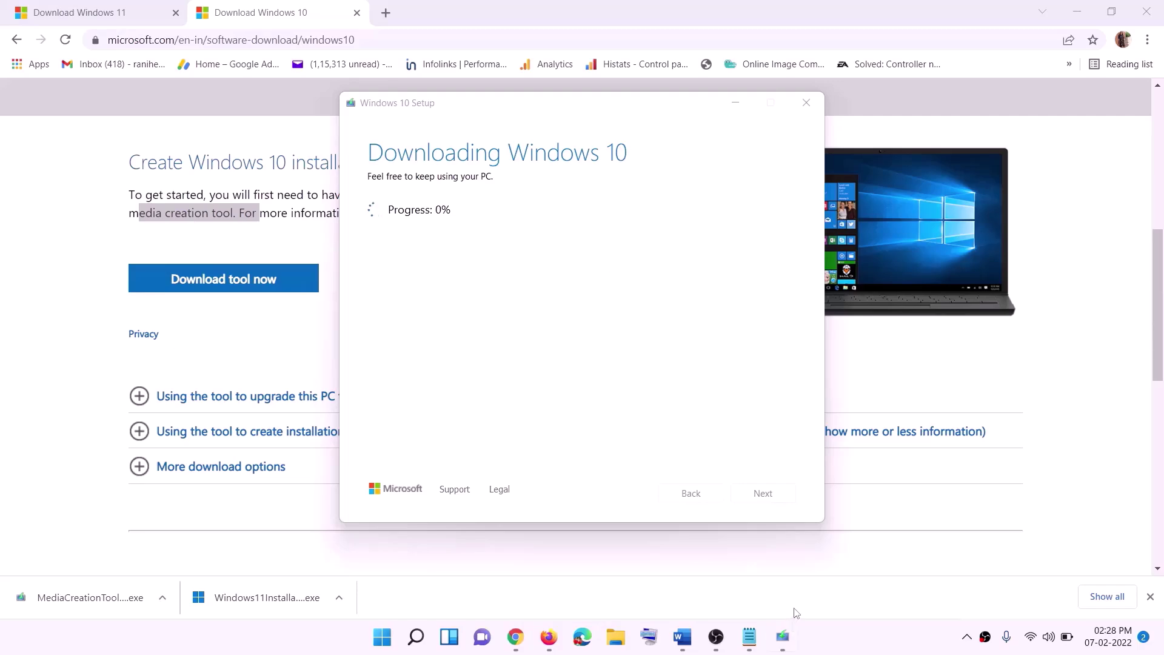
Step: Return to the Word guide, maximize it, and review the Windows 10 Ready to install image below the Windows 10 link
{"action": "left_click", "coordinate": [682, 636]}
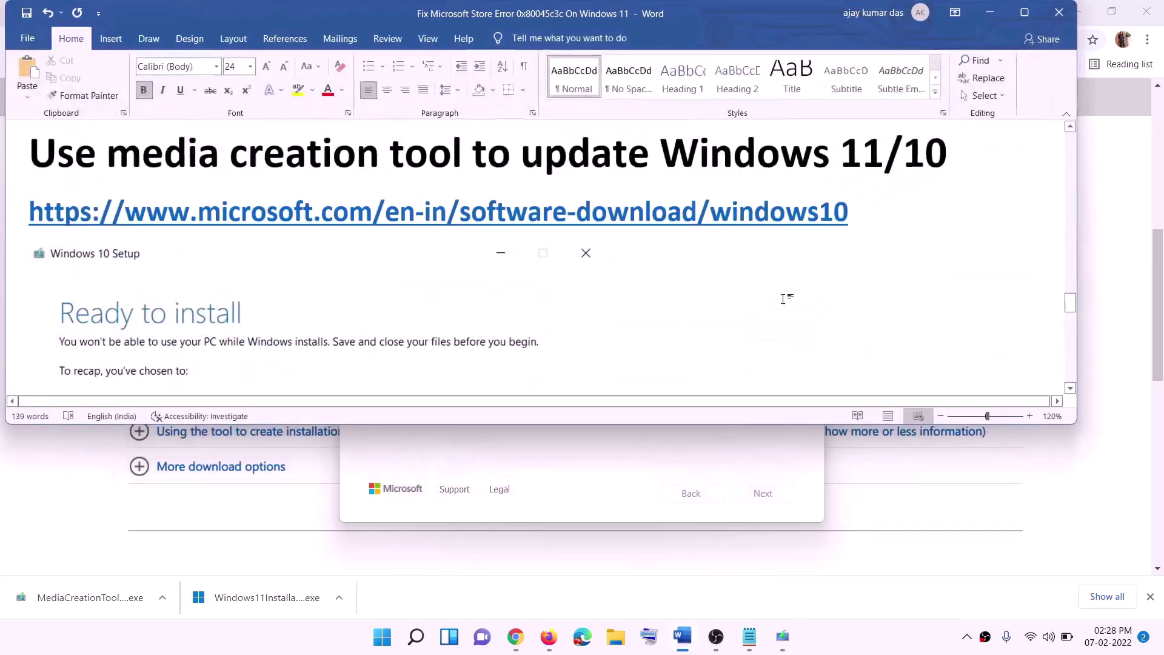
{"action": "scroll", "coordinate": [130, 295], "scroll_direction": "down", "scroll_amount": 1}
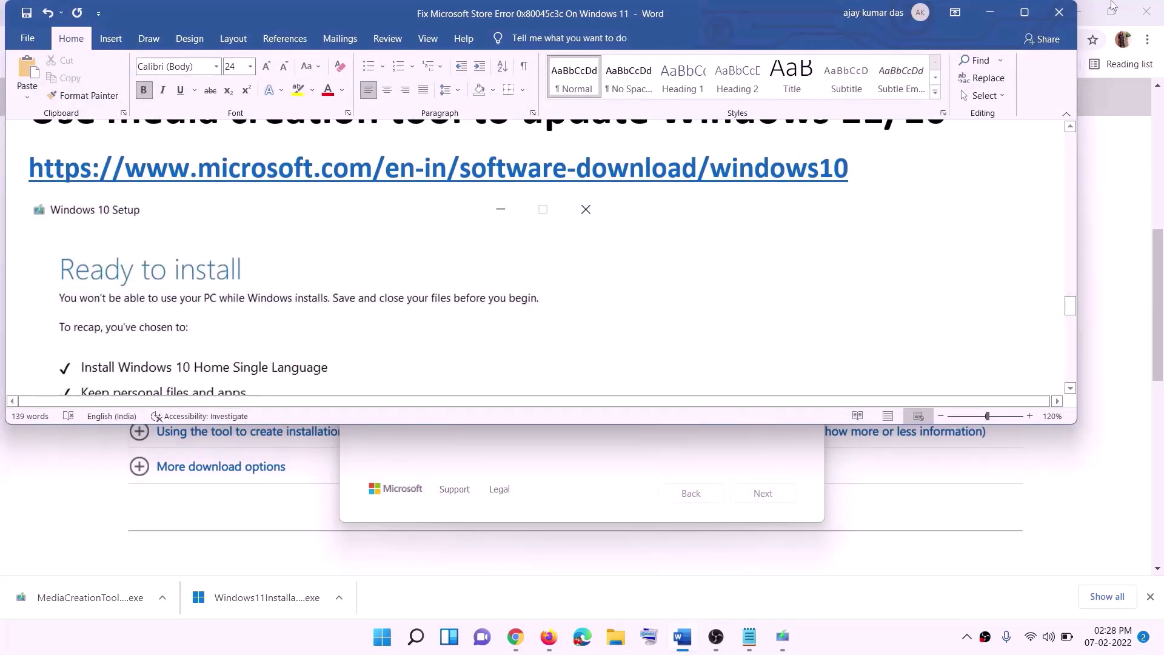
{"action": "left_click", "coordinate": [1024, 12]}
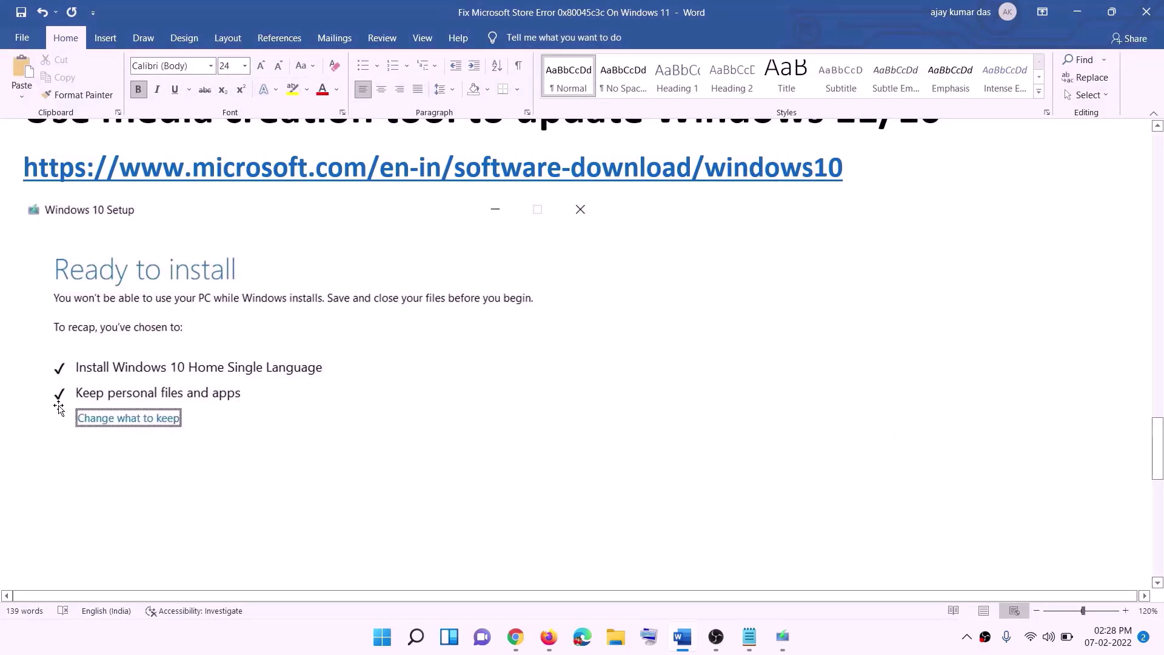
{"action": "scroll", "coordinate": [597, 423], "scroll_direction": "down", "scroll_amount": 1}
{"action": "scroll", "coordinate": [598, 422], "scroll_direction": "down", "scroll_amount": 3}
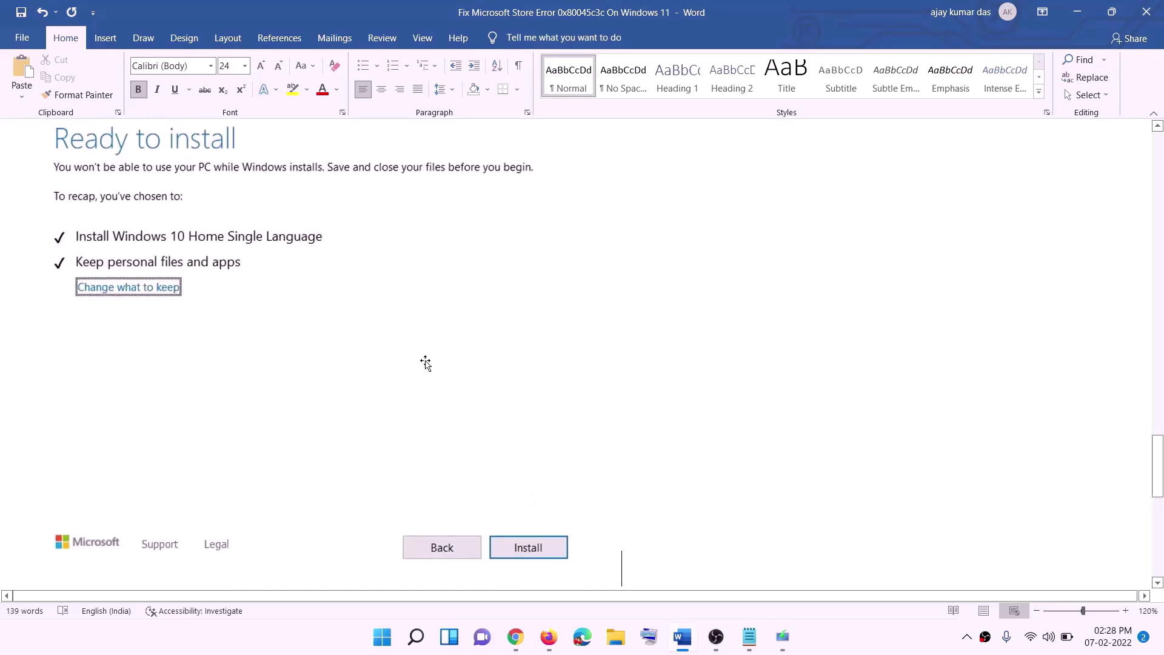
{"action": "scroll", "coordinate": [476, 375], "scroll_direction": "up", "scroll_amount": 1}
{"action": "scroll", "coordinate": [476, 376], "scroll_direction": "up", "scroll_amount": 1}
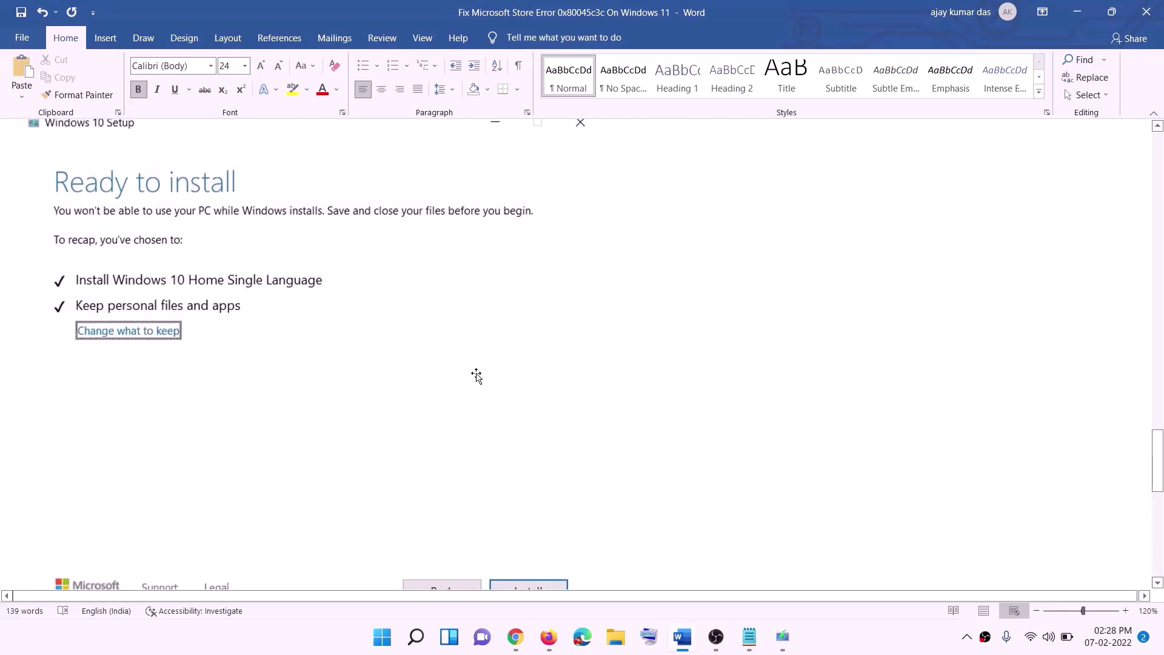
{"action": "left_click", "coordinate": [842, 646]}
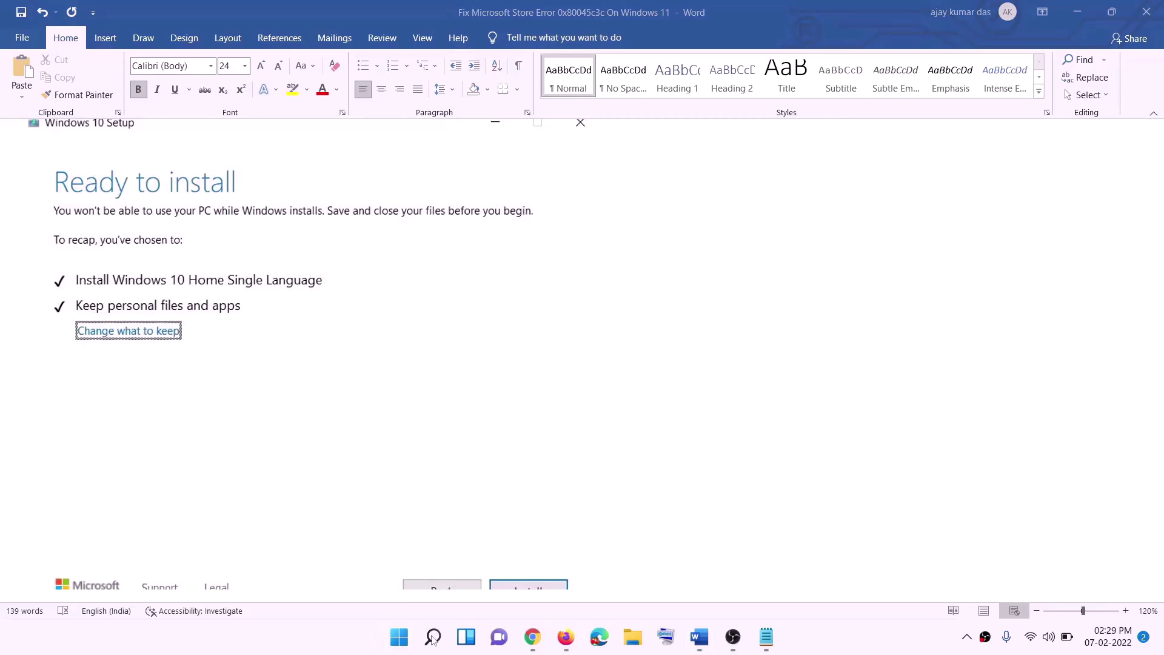
Step: On the Download Windows 11 page, highlight the media creation tool text and download the tool under Create Windows 11 Installation Media
{"action": "left_click", "coordinate": [533, 637]}
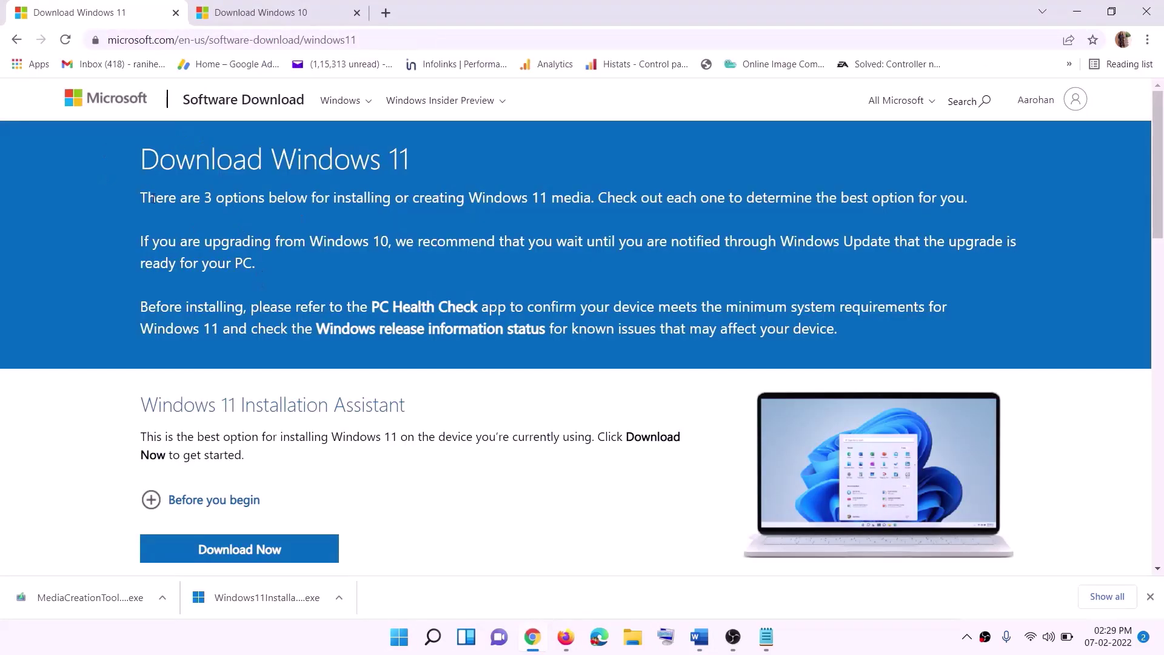
{"action": "scroll", "coordinate": [375, 401], "scroll_direction": "down", "scroll_amount": 5}
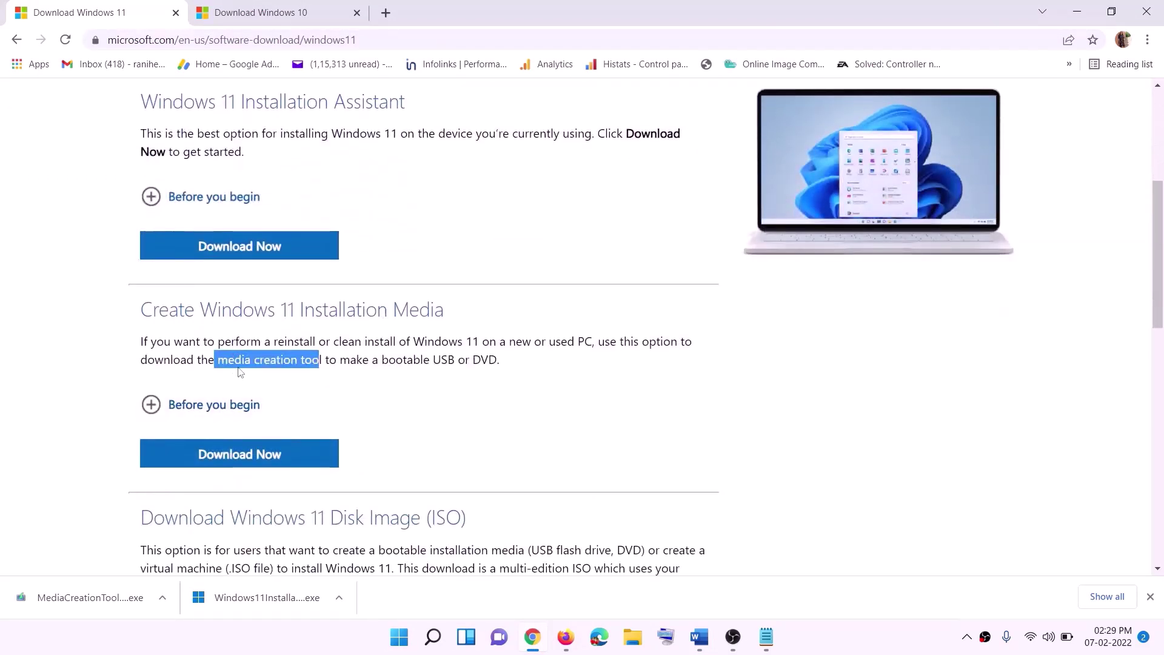
{"action": "left_click", "coordinate": [223, 360]}
{"action": "left_click_drag", "start_coordinate": [222, 360], "coordinate": [336, 360]}
{"action": "left_click", "coordinate": [232, 461]}
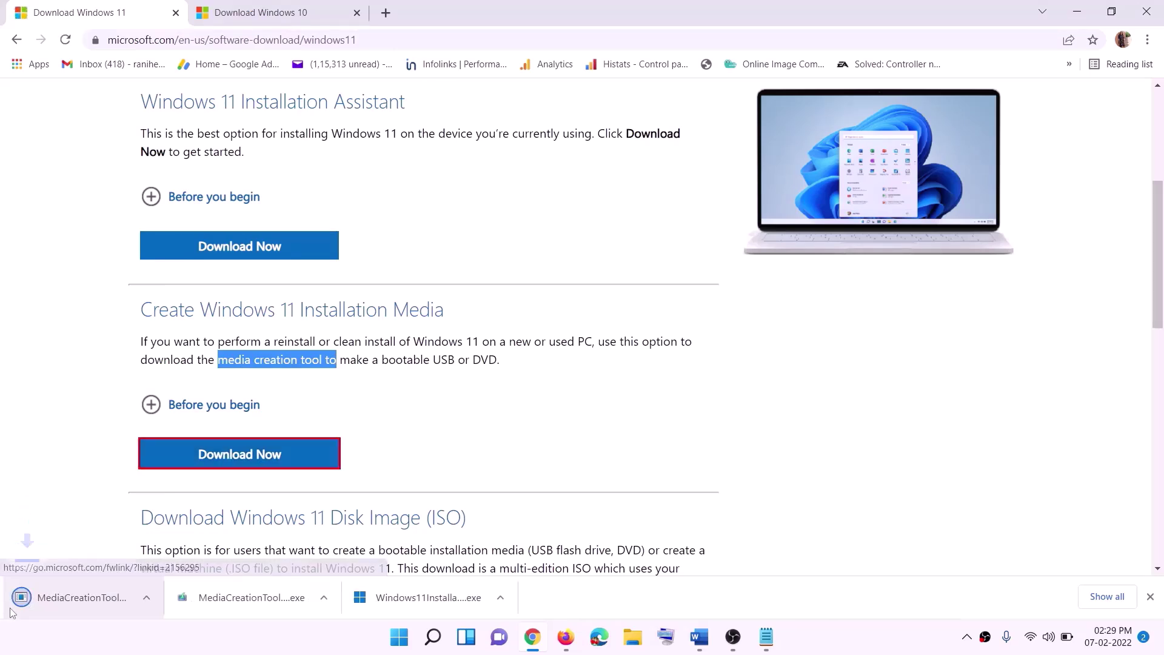
Step: Run the downloaded media creation tool, accept the license terms, and continue with the recommended language and edition
{"action": "left_click", "coordinate": [79, 597]}
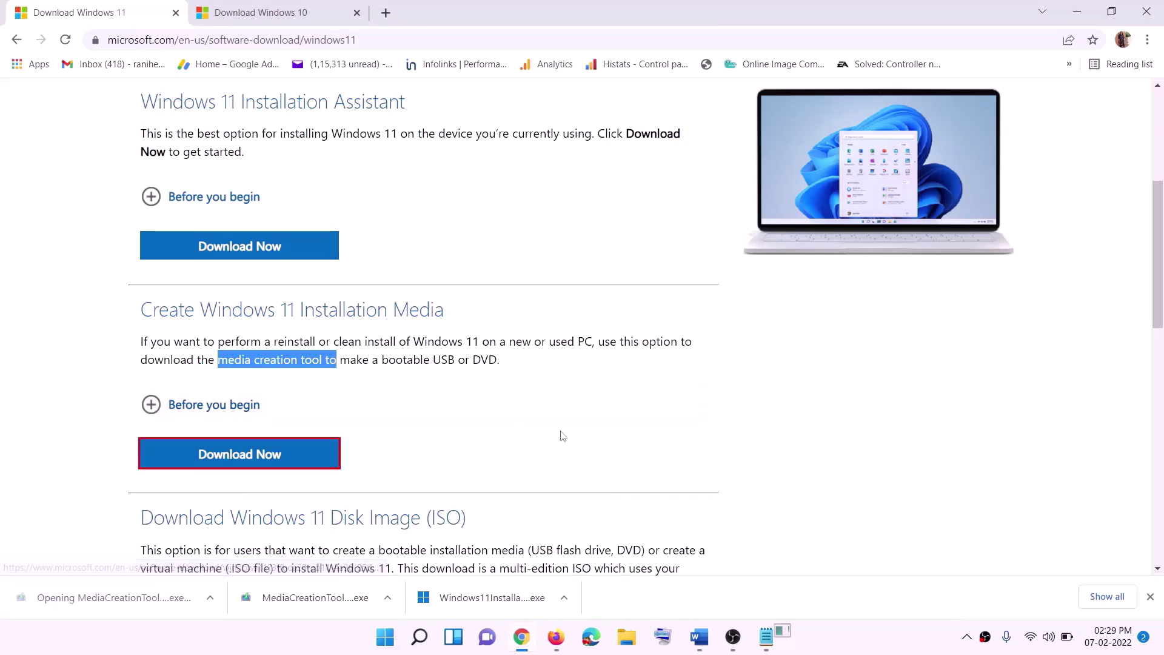
{"action": "left_click", "coordinate": [512, 444]}
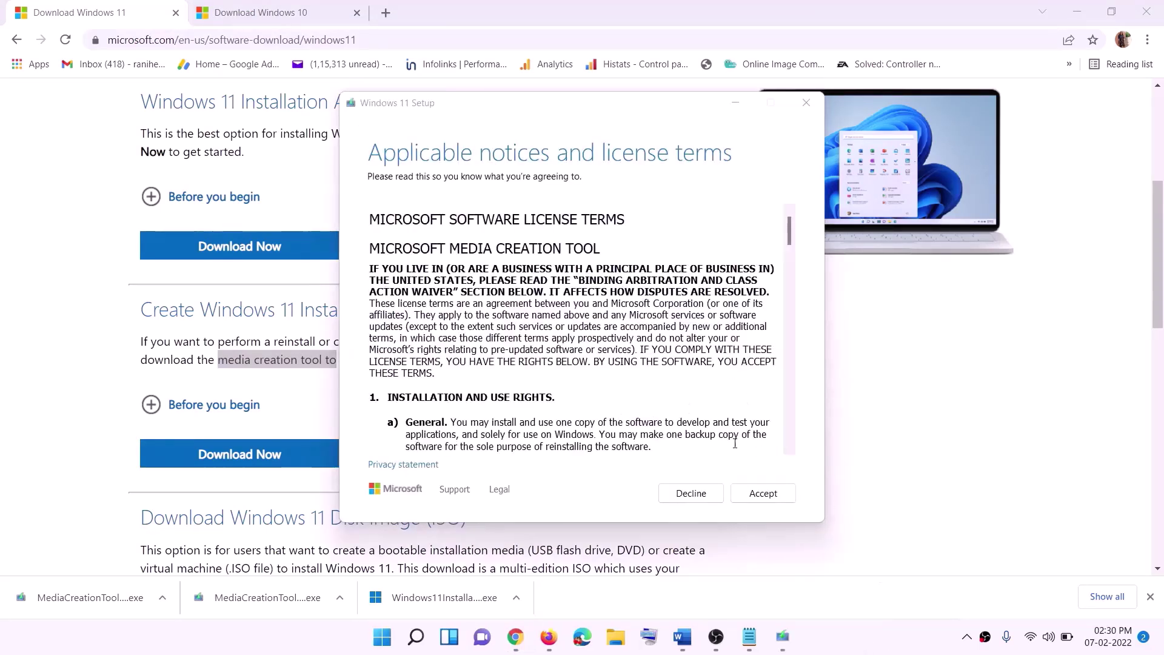
{"action": "left_click", "coordinate": [749, 494]}
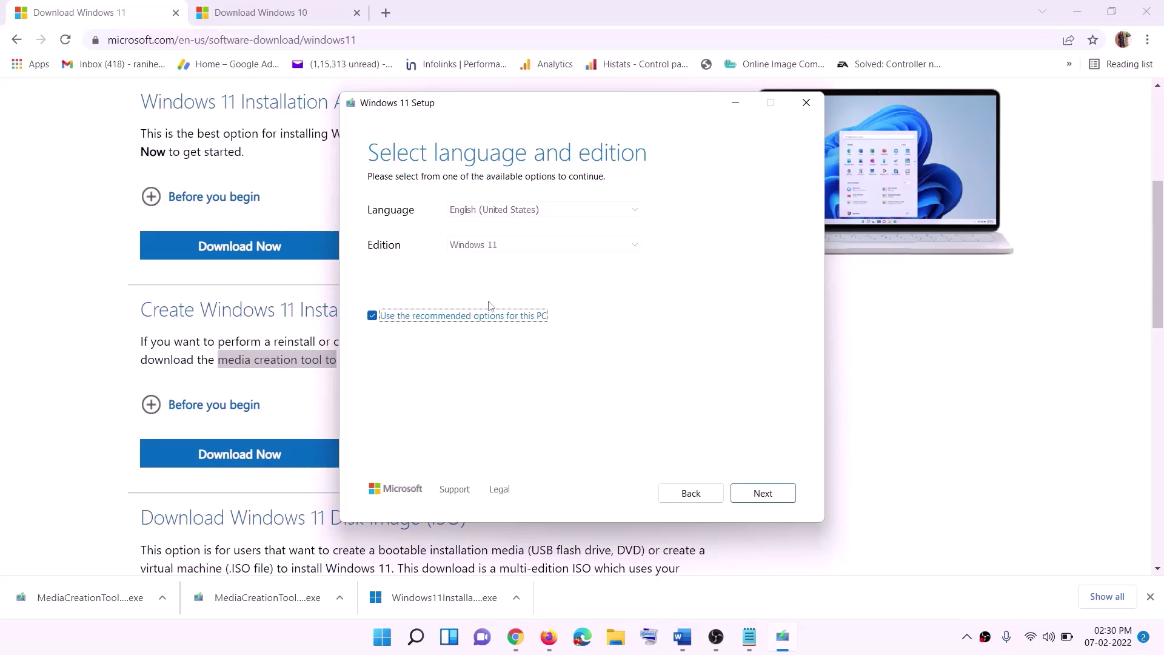
{"action": "left_click", "coordinate": [756, 492]}
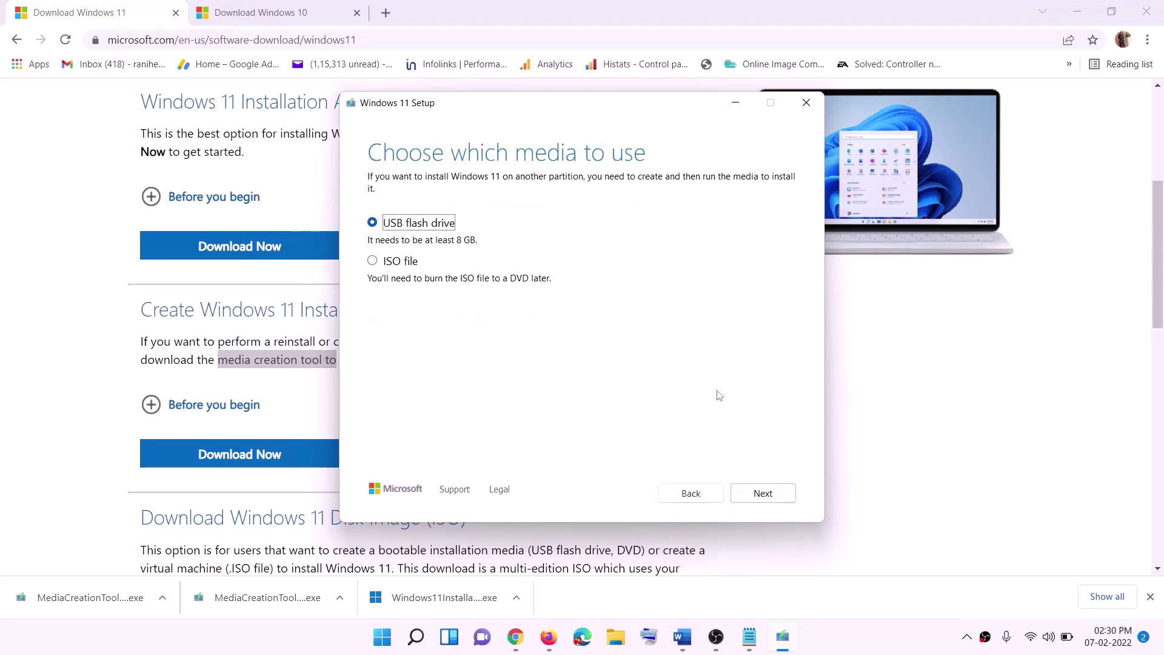
Step: Choose ISO file as the installation media and save it to the Desktop as Windows
{"action": "left_click", "coordinate": [388, 262]}
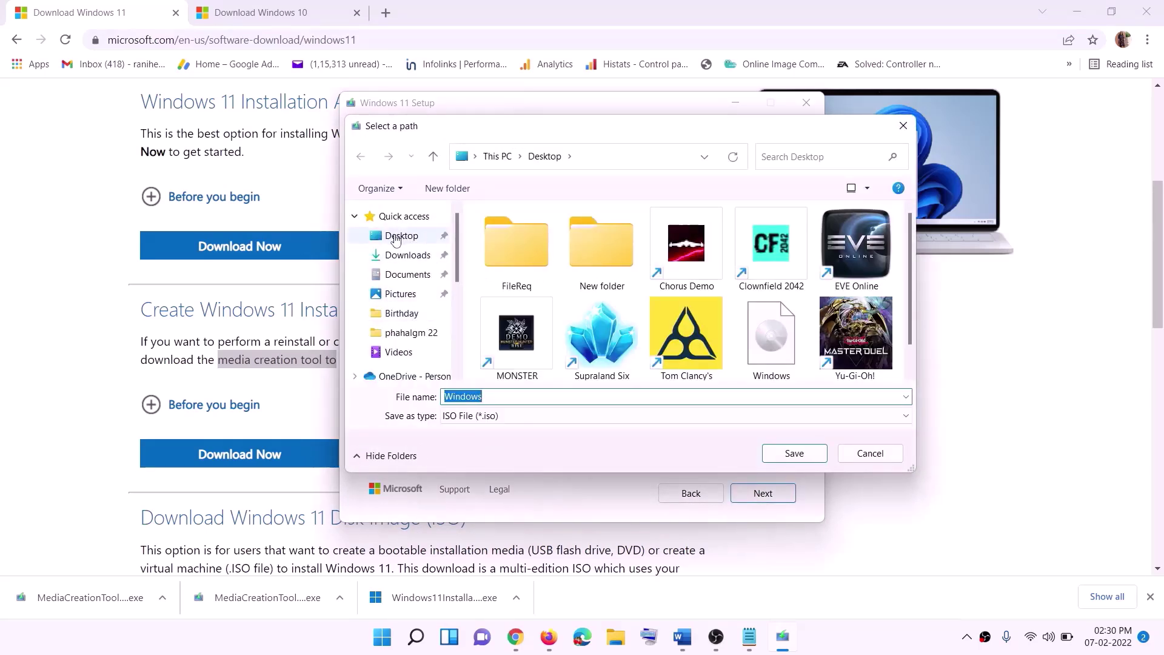
{"action": "left_click", "coordinate": [400, 242]}
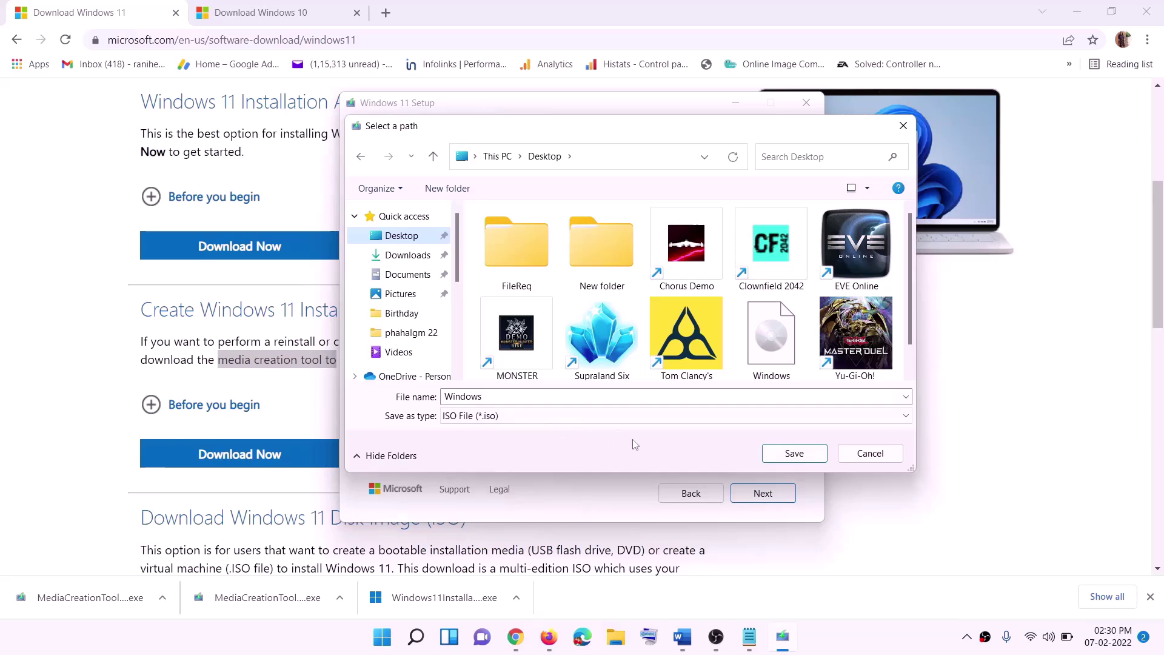
{"action": "left_click", "coordinate": [798, 456]}
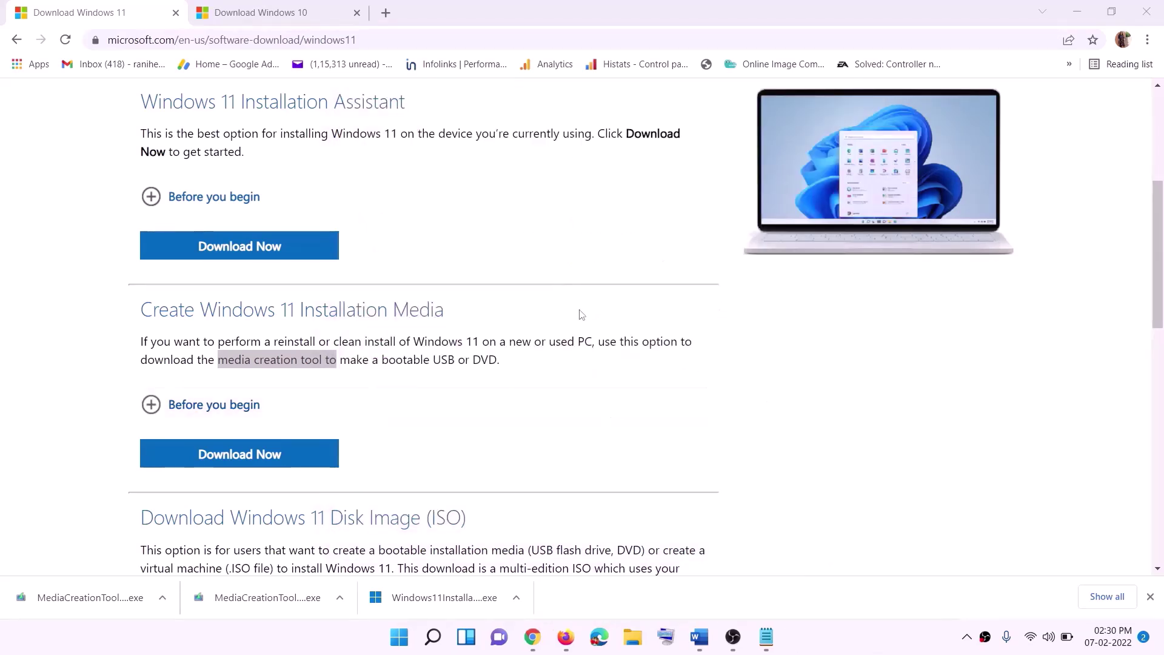
Step: Show the desktop, move the Windows ISO file above the Firefox shortcut, and open it to mount it
{"action": "key", "text": "super+d"}
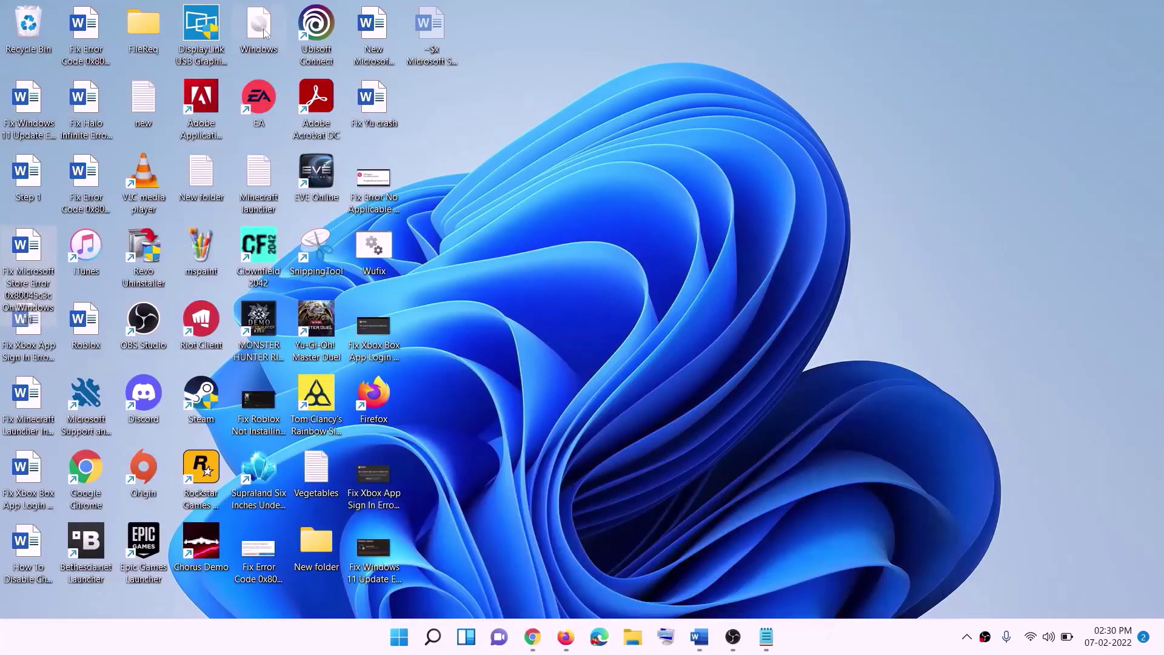
{"action": "left_click_drag", "start_coordinate": [264, 34], "coordinate": [467, 392]}
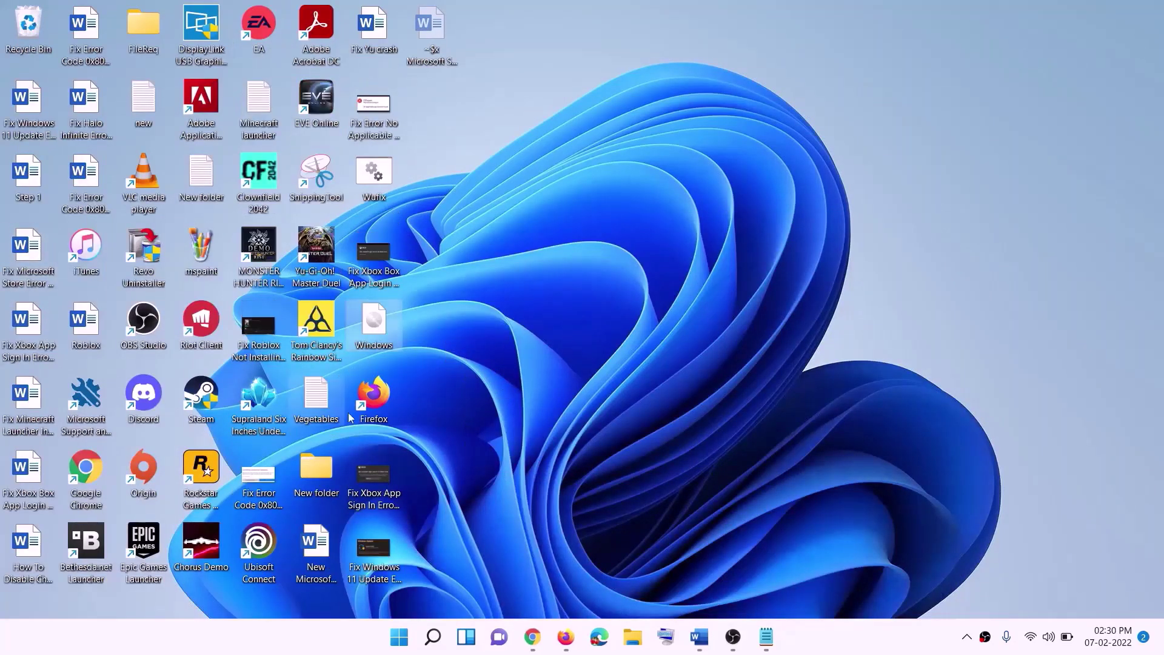
{"action": "double_click", "coordinate": [376, 328]}
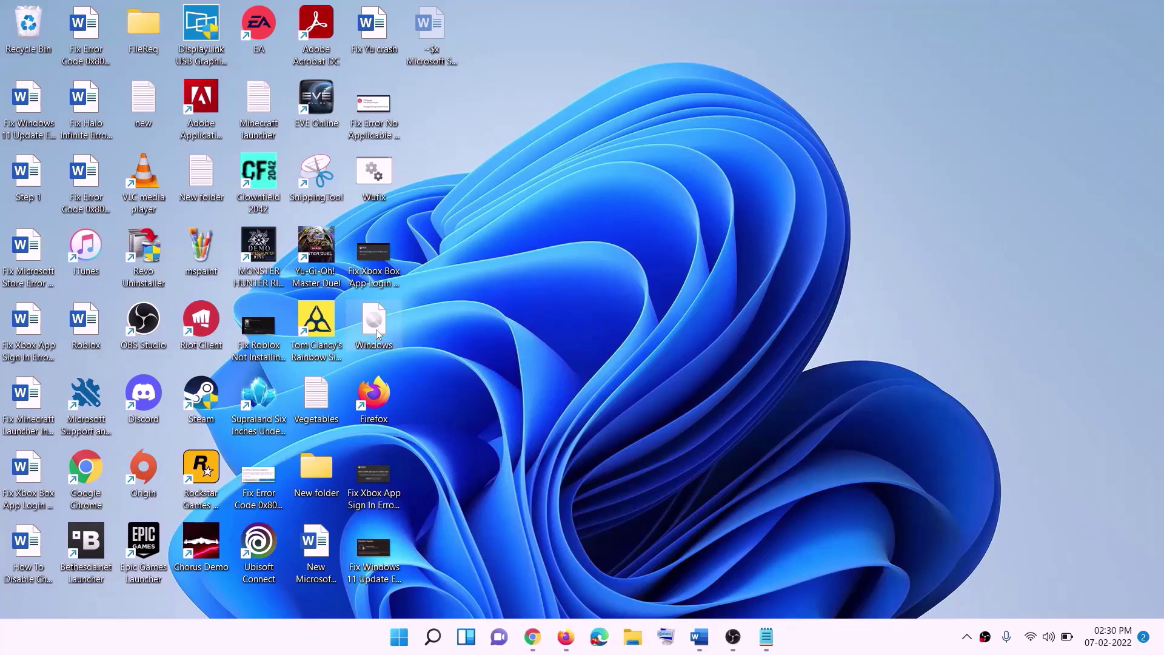
Step: Run setup from the mounted ESD-ISO drive and continue past the Install Windows 11 page to check for updates
{"action": "left_click", "coordinate": [367, 422]}
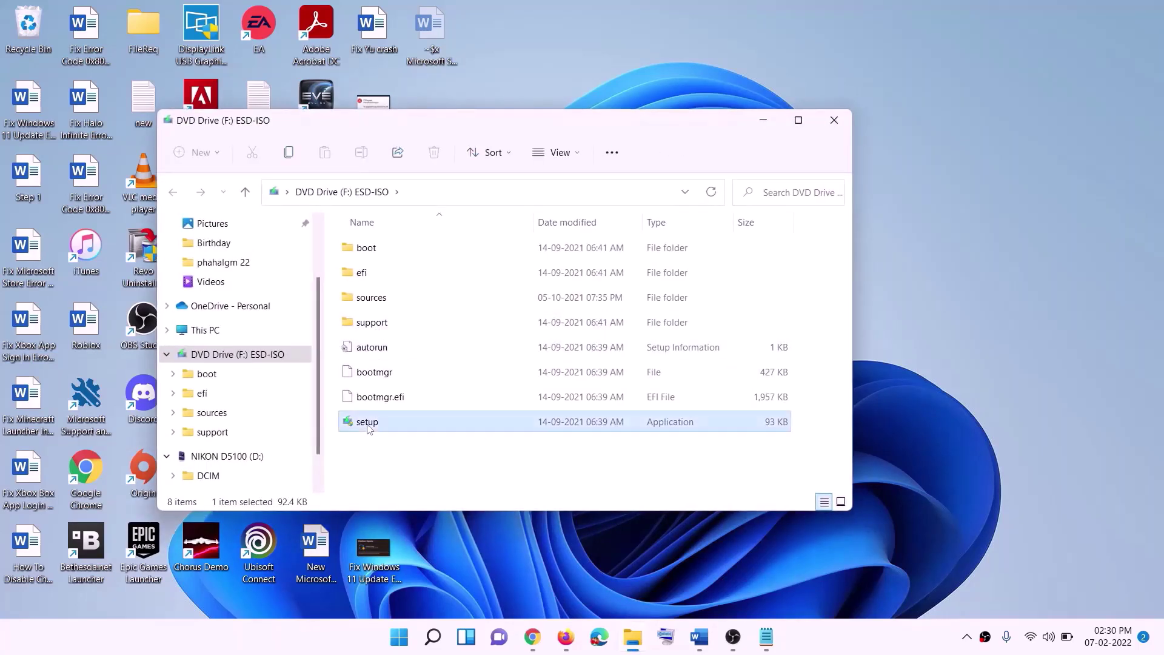
{"action": "double_click", "coordinate": [396, 421]}
{"action": "left_click", "coordinate": [532, 469]}
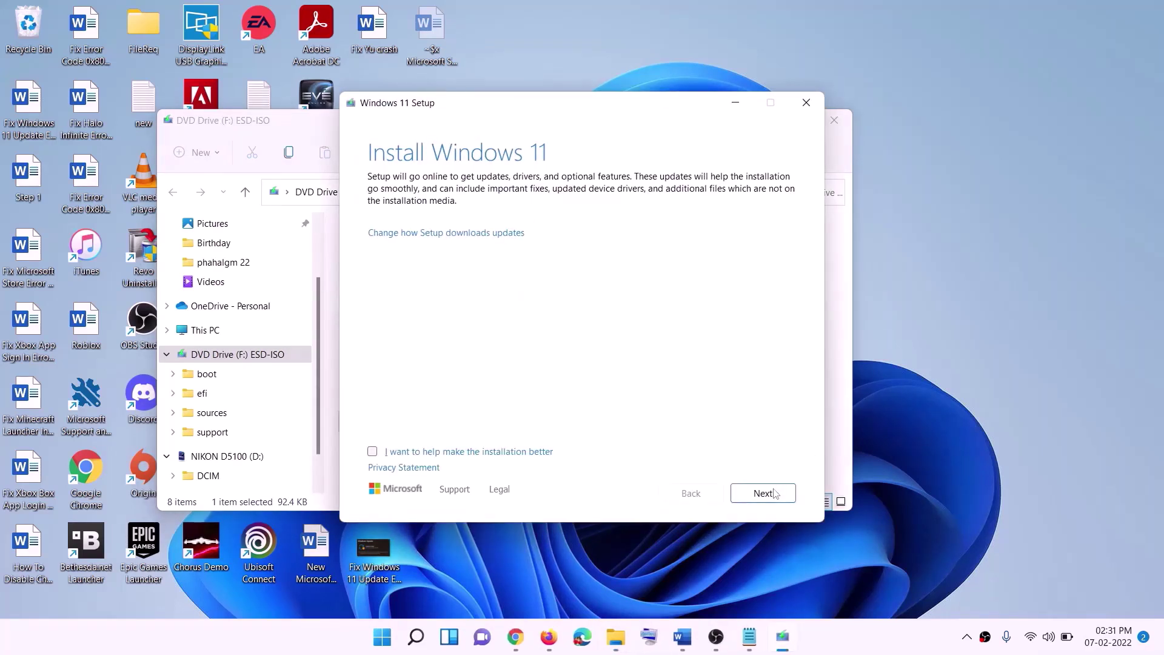
{"action": "left_click", "coordinate": [775, 492]}
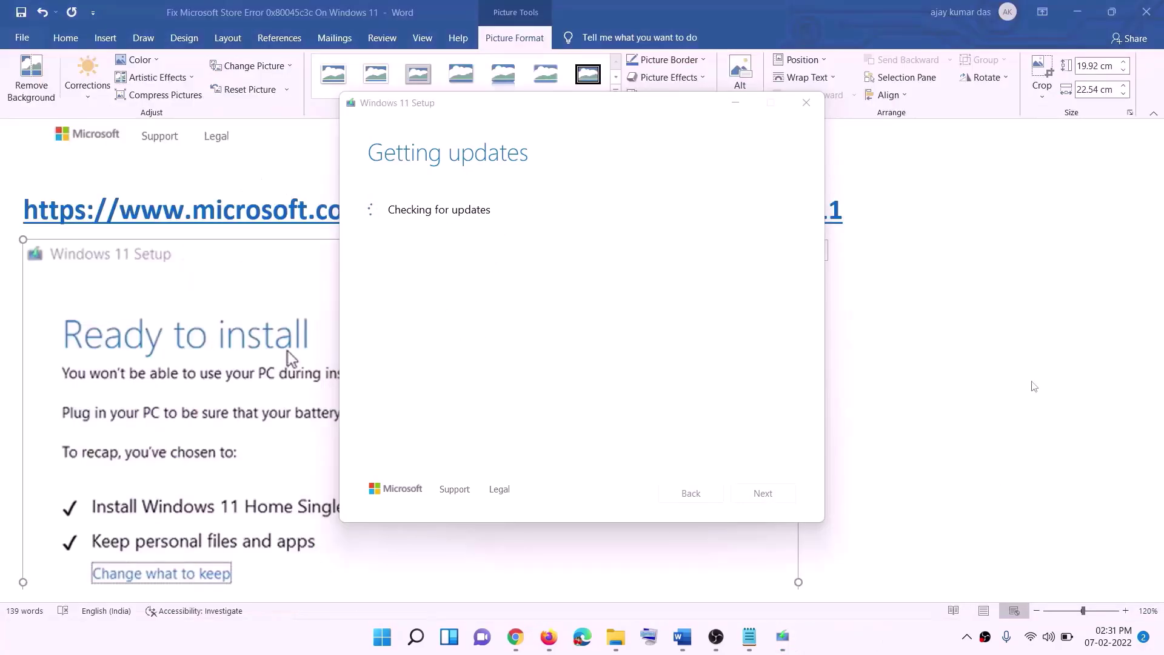
Step: Review the Windows 11 Ready to install image in the Word guide, including the Keep personal files and apps option
{"action": "scroll", "coordinate": [269, 302], "scroll_direction": "down", "scroll_amount": 1}
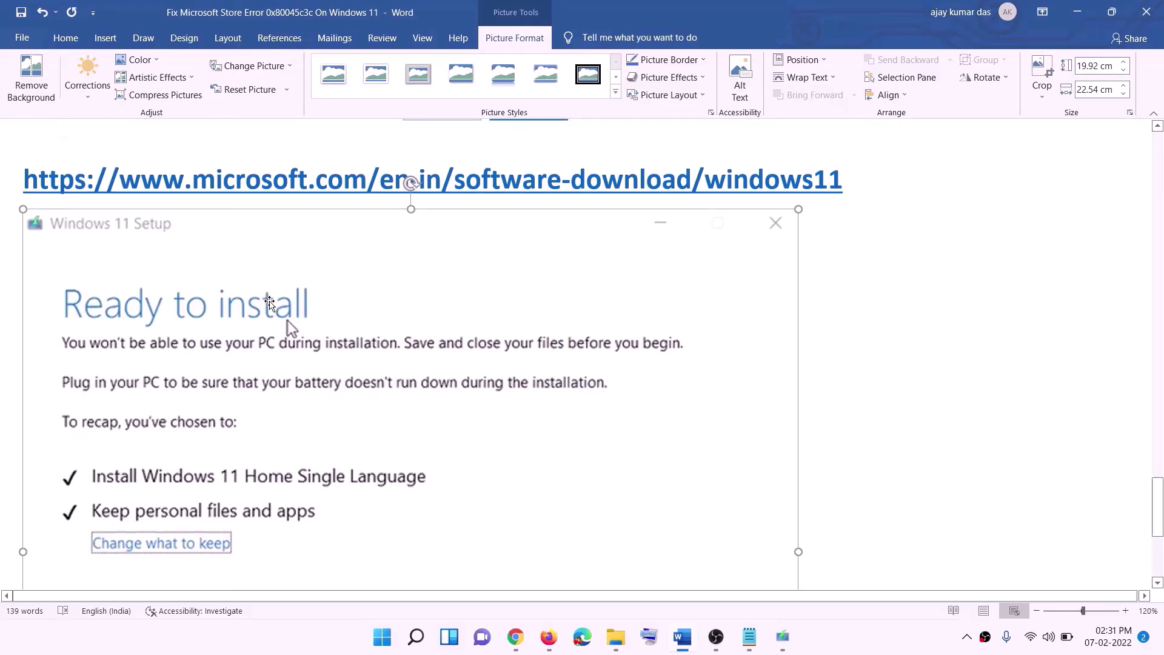
{"action": "scroll", "coordinate": [269, 301], "scroll_direction": "down", "scroll_amount": 3}
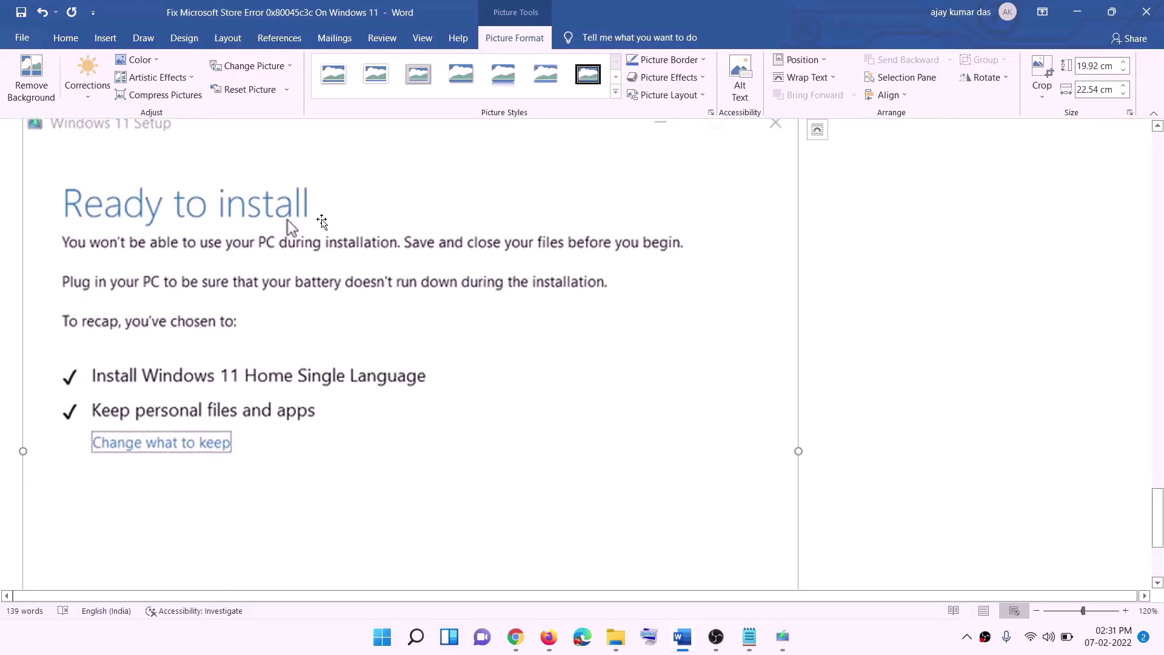
{"action": "scroll", "coordinate": [309, 256], "scroll_direction": "down", "scroll_amount": 1}
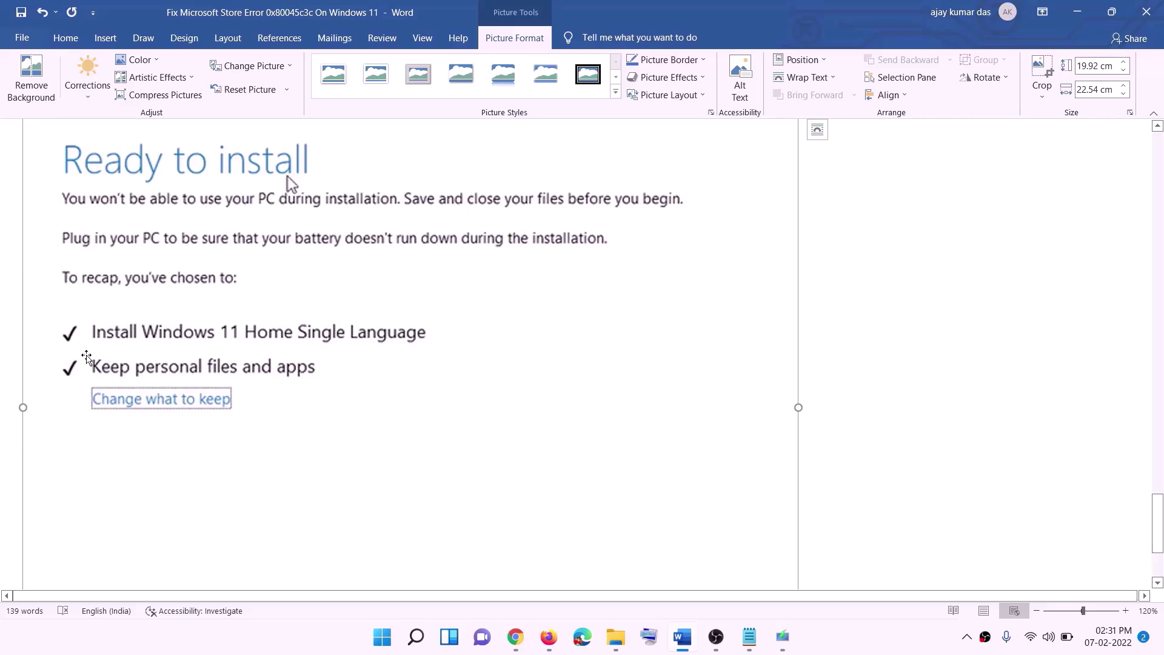
{"action": "scroll", "coordinate": [335, 379], "scroll_direction": "down", "scroll_amount": 4}
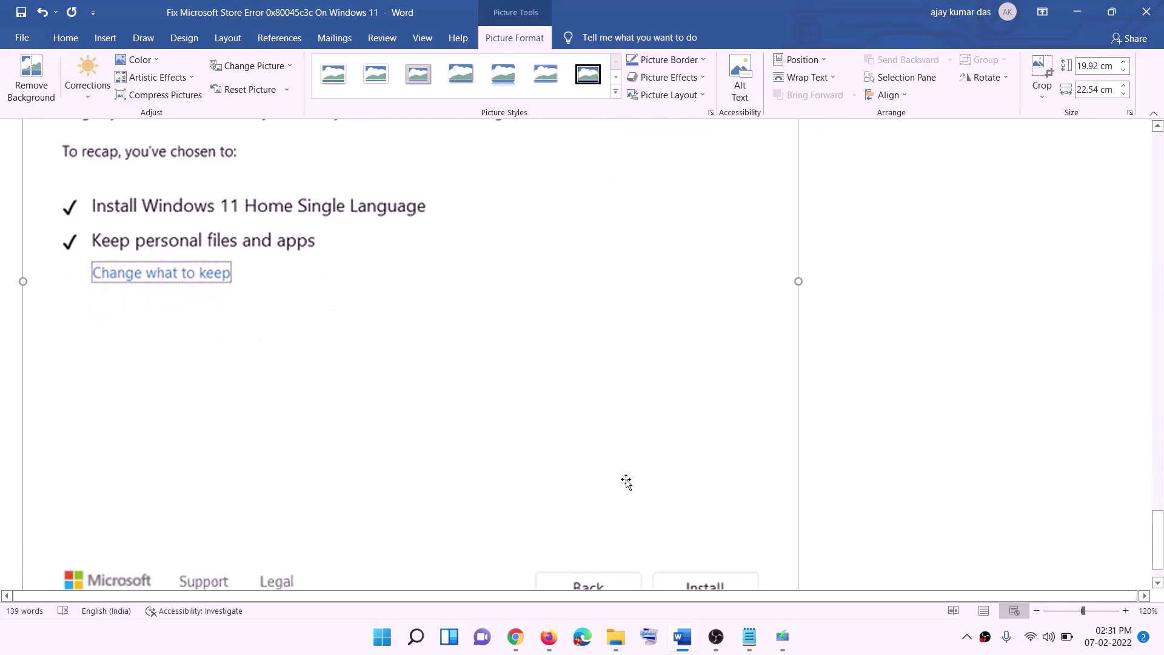
{"action": "scroll", "coordinate": [618, 454], "scroll_direction": "up", "scroll_amount": 9}
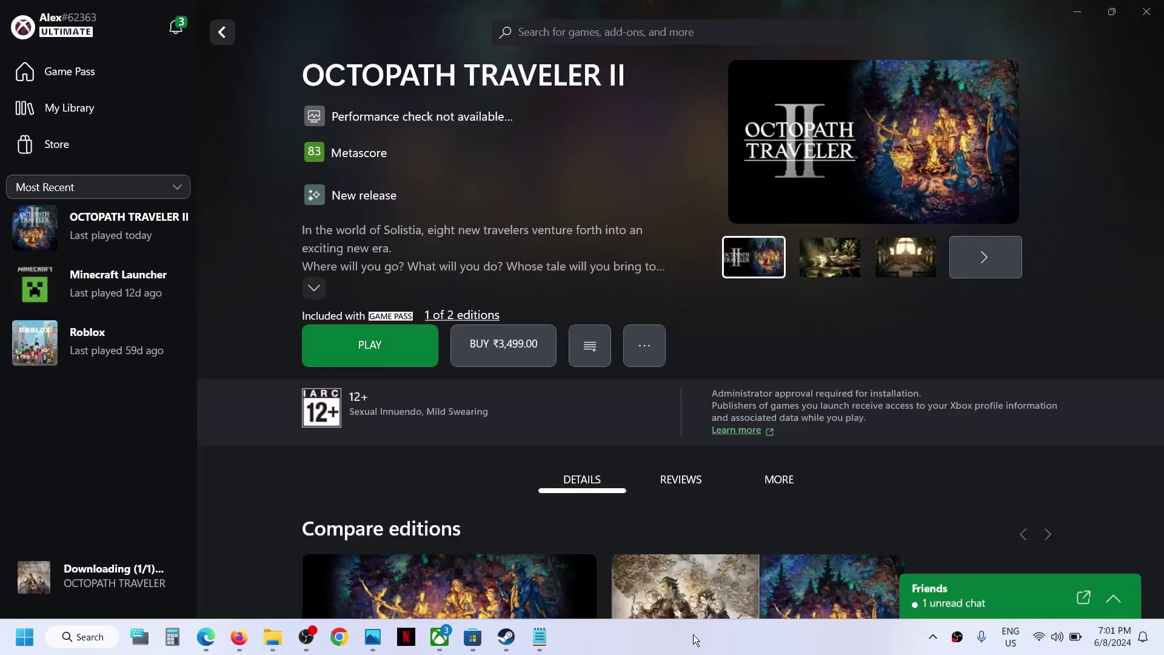
Step: Switch to the Xbox app and launch OCTOPATH TRAVELER II from its game page
{"action": "left_click", "coordinate": [398, 362]}
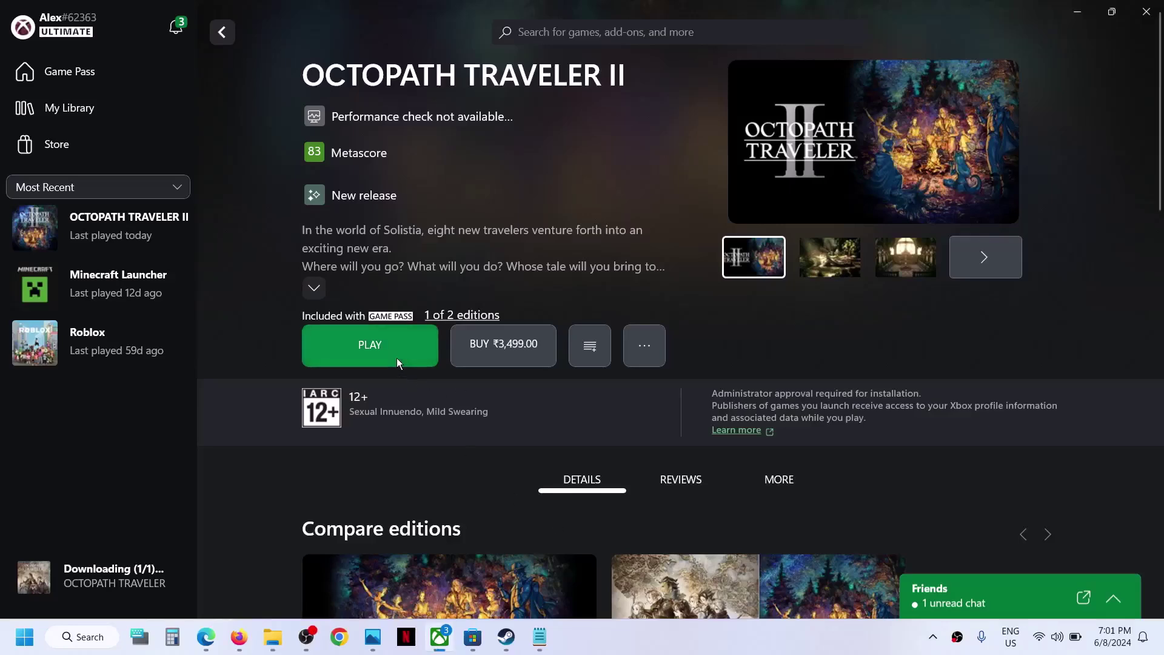